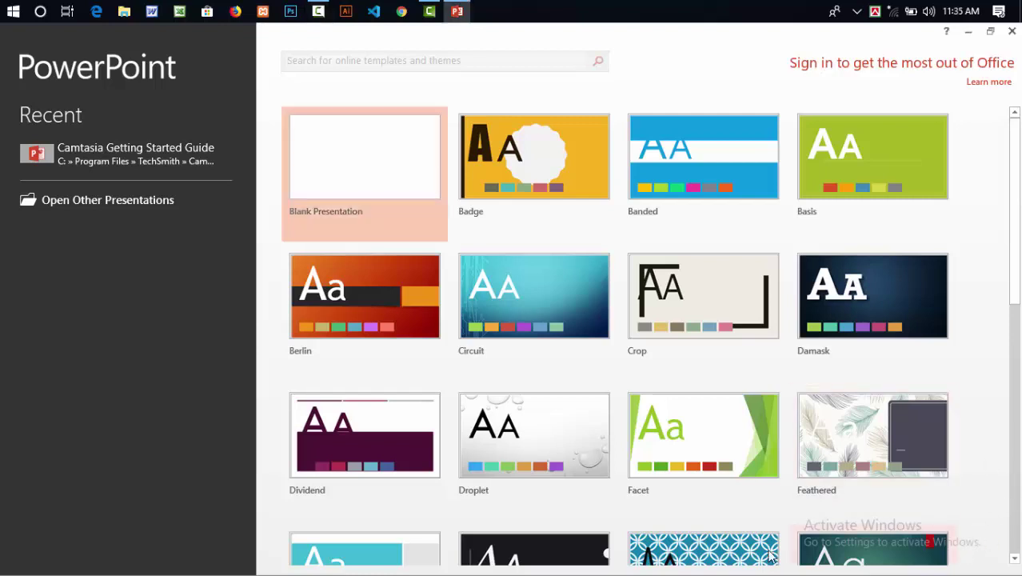
- Close PowerPoint, relaunch PowerPoint 2013 from Start, and start a blank presentation
{"action": "key", "text": "alt+F4"}
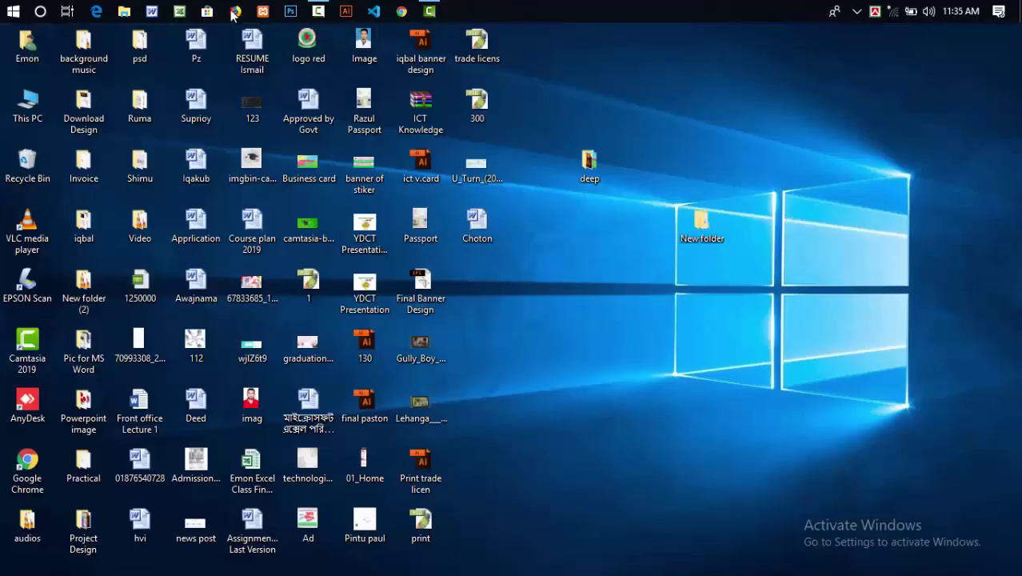
{"action": "left_click", "coordinate": [13, 11]}
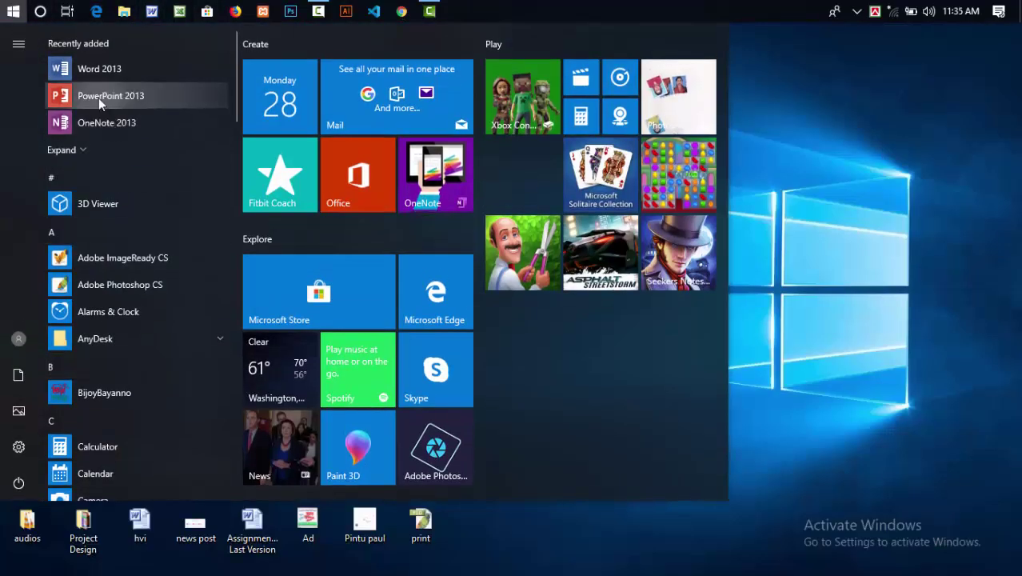
{"action": "left_click", "coordinate": [99, 96]}
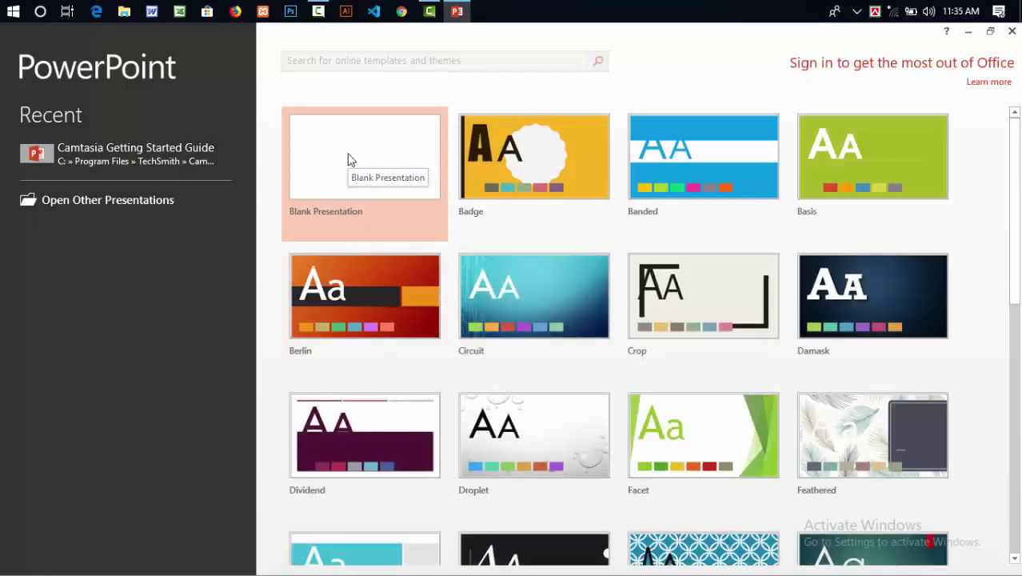
{"action": "left_click", "coordinate": [349, 160]}
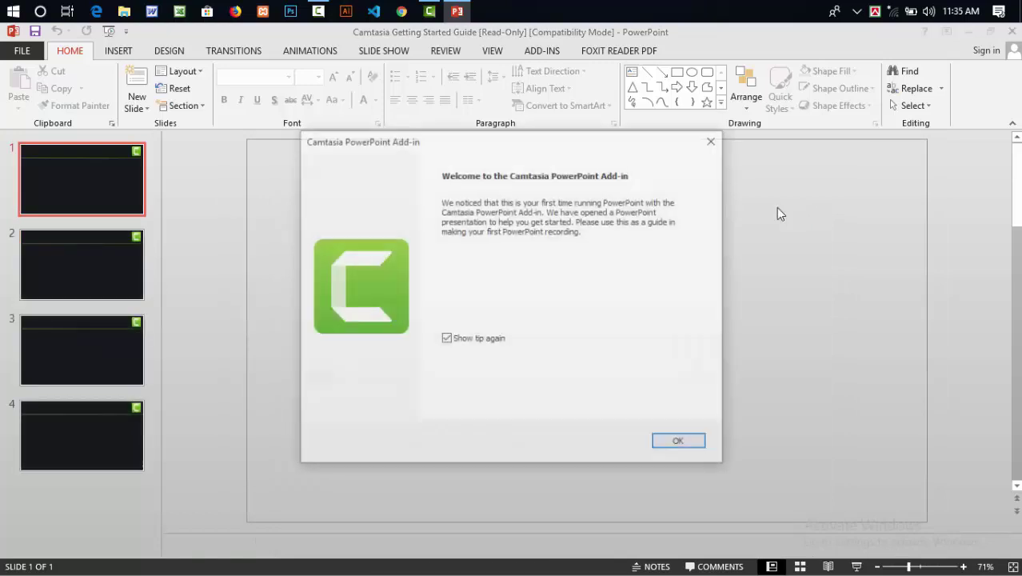
- Dismiss the Camtasia add-in welcome message and go to the File > New page
{"action": "left_click", "coordinate": [714, 142]}
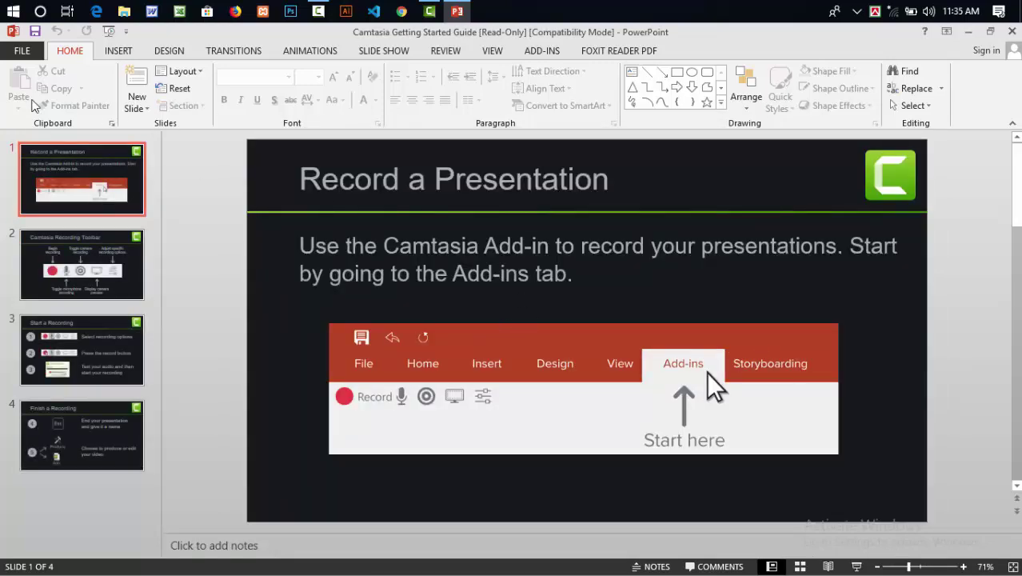
{"action": "left_click", "coordinate": [23, 51]}
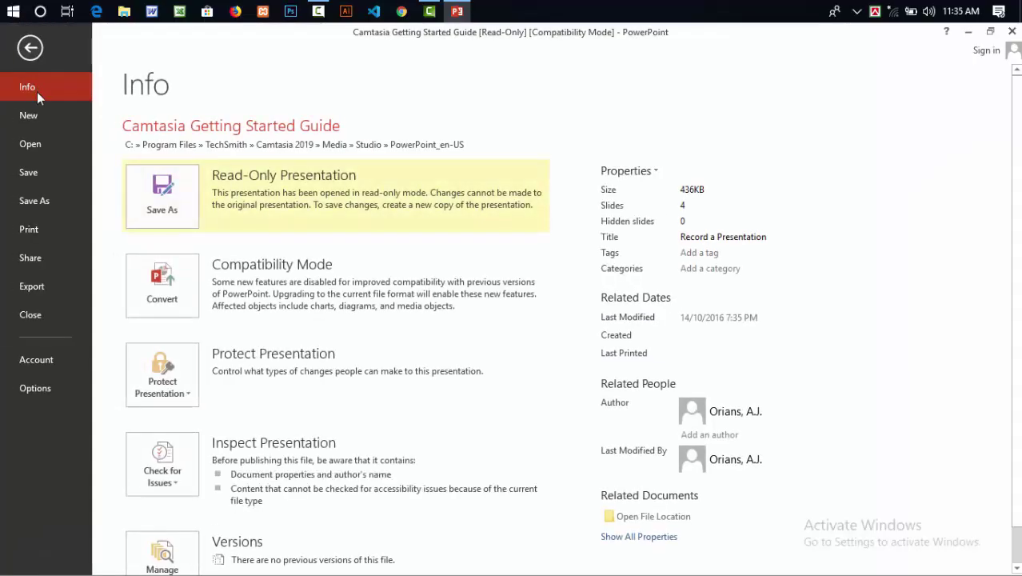
{"action": "left_click", "coordinate": [39, 116]}
- Choose Blank Presentation to get Presentation2 with one empty title slide
{"action": "left_click", "coordinate": [202, 244]}
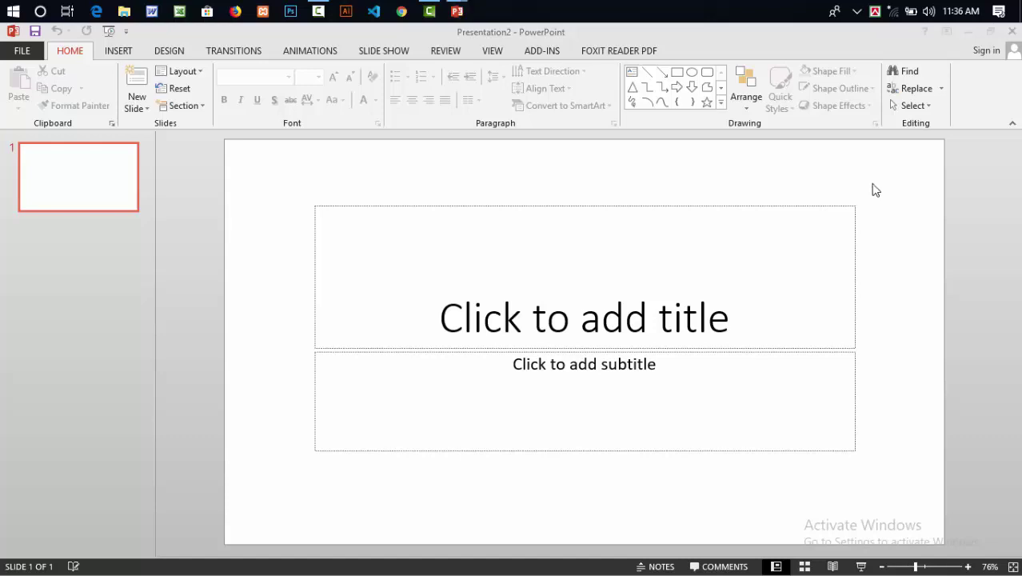
{"action": "left_click", "coordinate": [869, 224]}
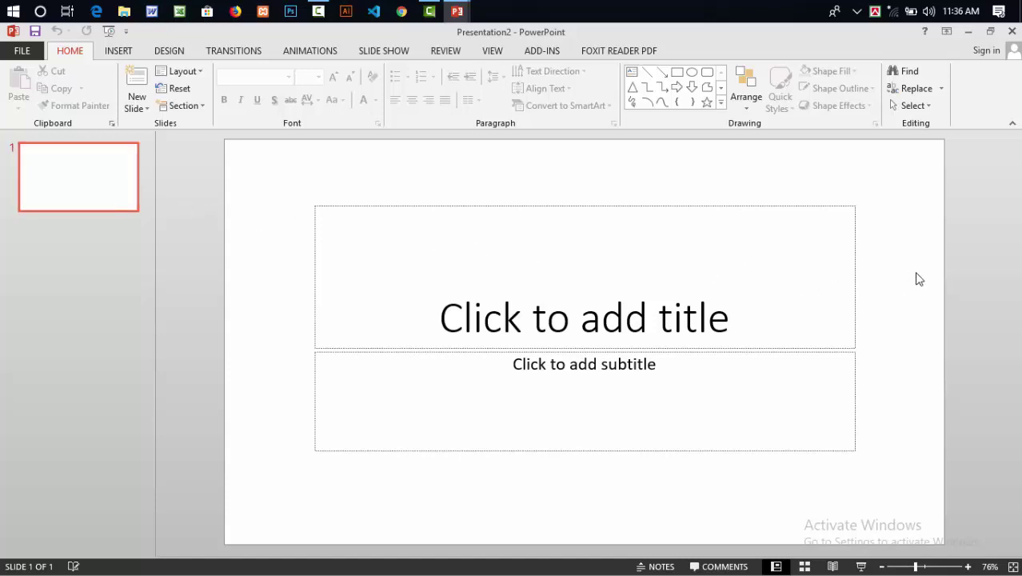
{"action": "left_click", "coordinate": [788, 256]}
{"action": "left_click", "coordinate": [698, 361]}
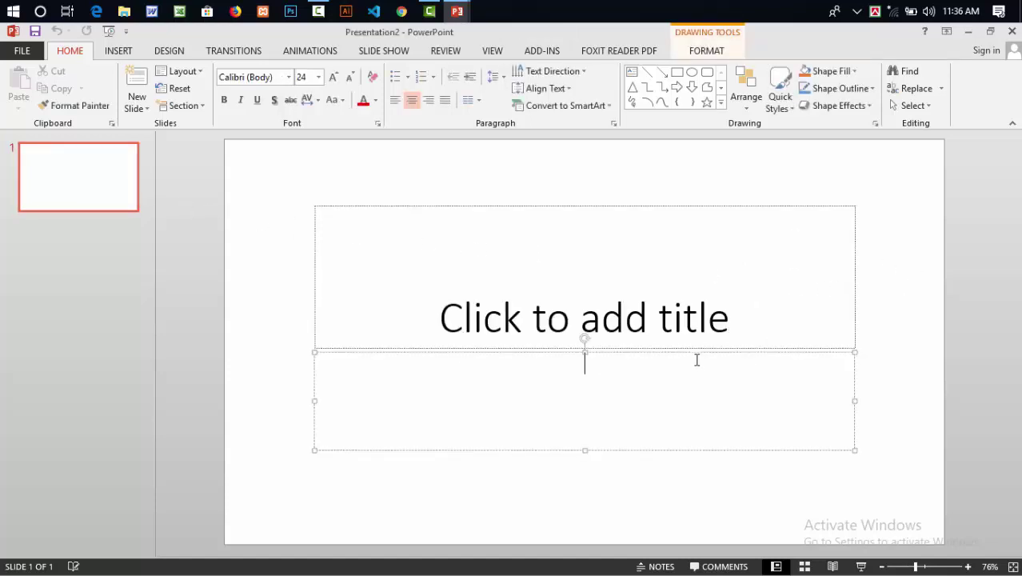
{"action": "left_click", "coordinate": [880, 280]}
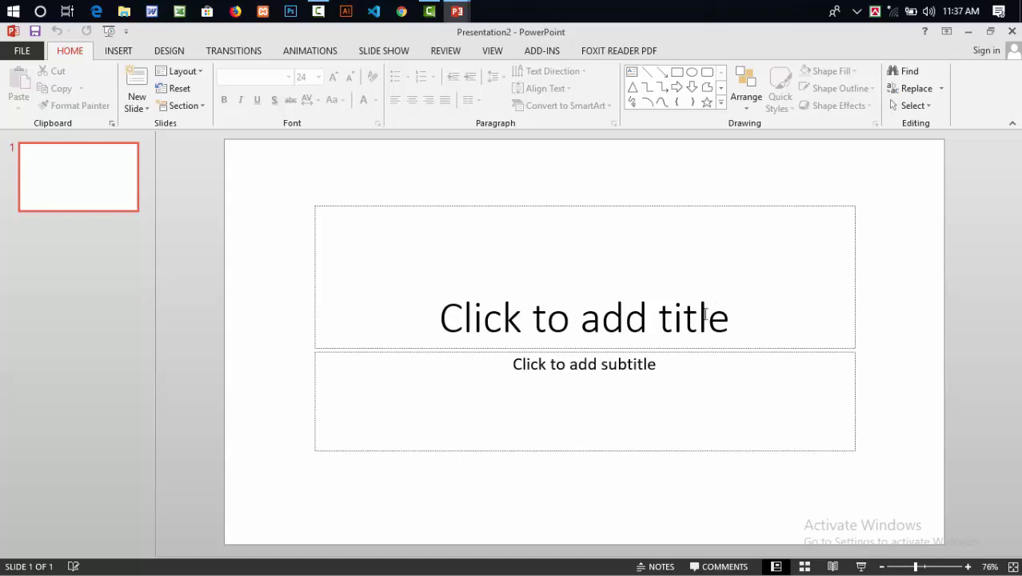
{"action": "left_click", "coordinate": [680, 316]}
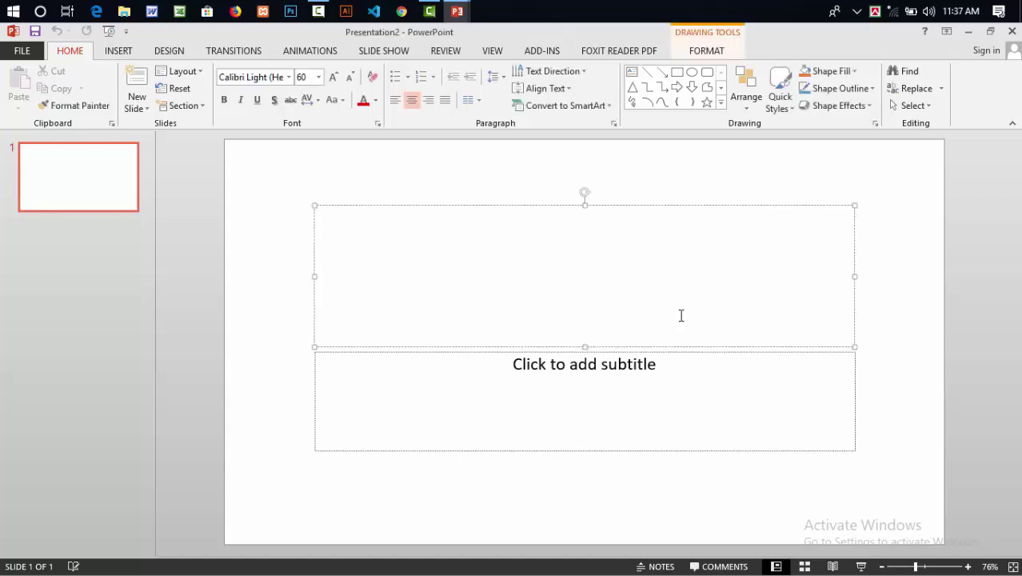
{"action": "left_click", "coordinate": [592, 362]}
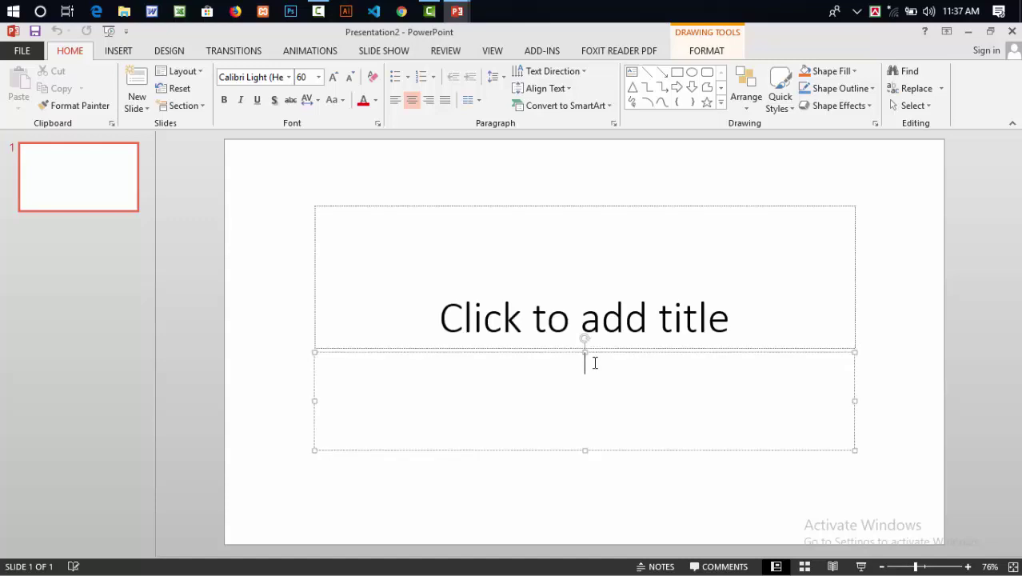
{"action": "left_click", "coordinate": [880, 298]}
{"action": "left_click", "coordinate": [858, 284]}
{"action": "left_click", "coordinate": [856, 383]}
{"action": "left_click", "coordinate": [857, 285]}
{"action": "left_click", "coordinate": [892, 287]}
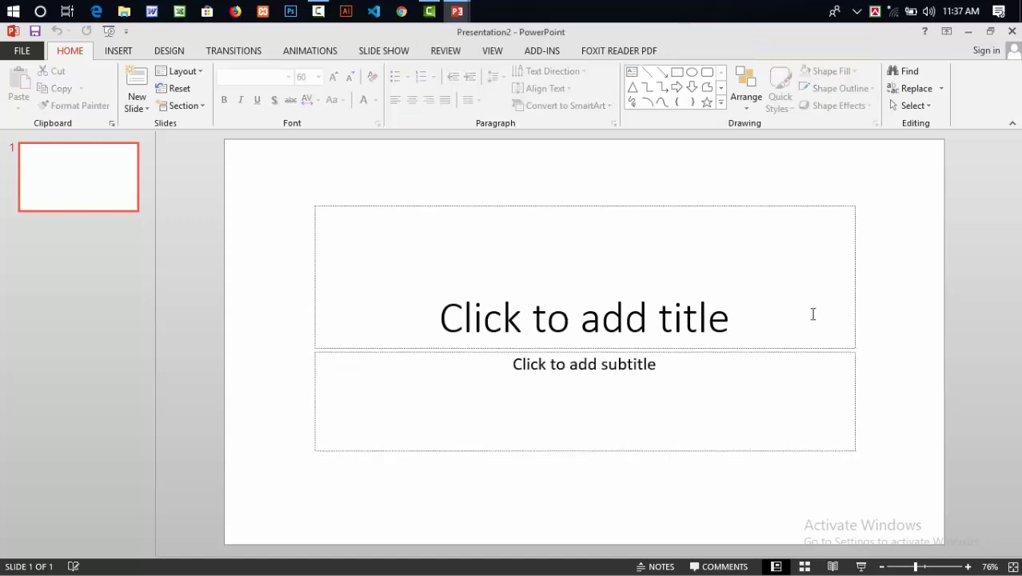
{"action": "left_click", "coordinate": [633, 320]}
{"action": "left_click", "coordinate": [889, 270]}
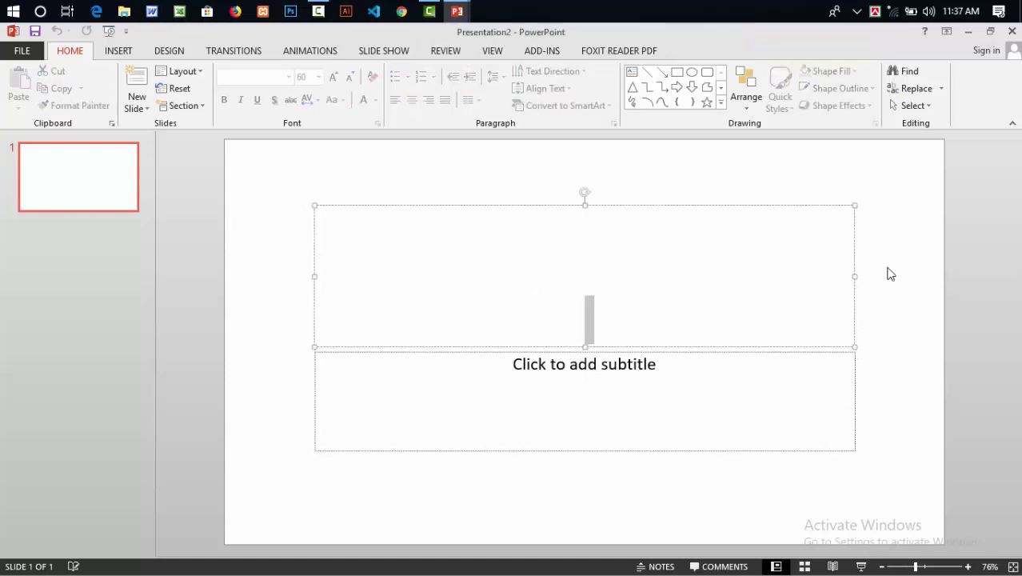
{"action": "left_click", "coordinate": [637, 314]}
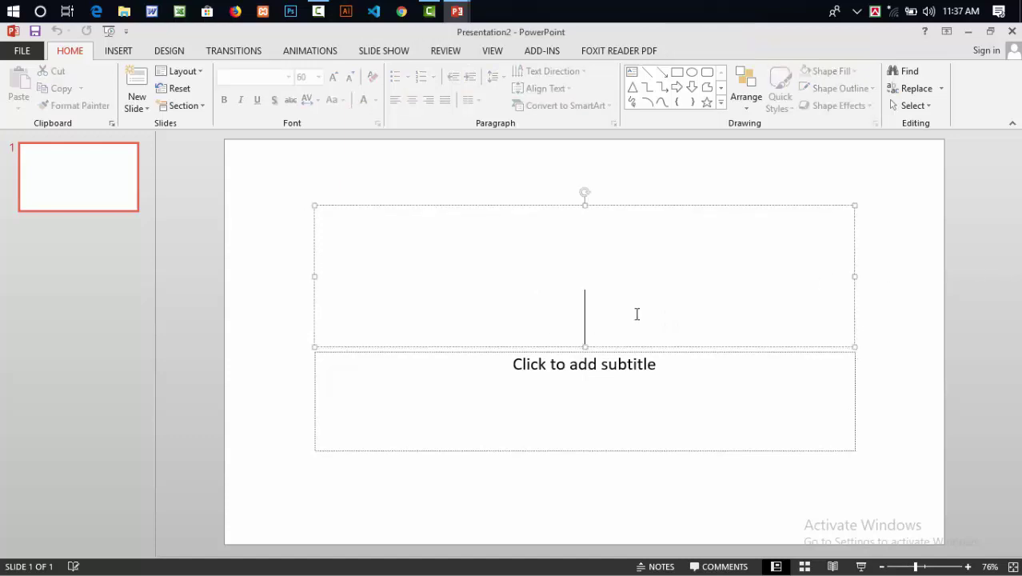
{"action": "left_click", "coordinate": [904, 272]}
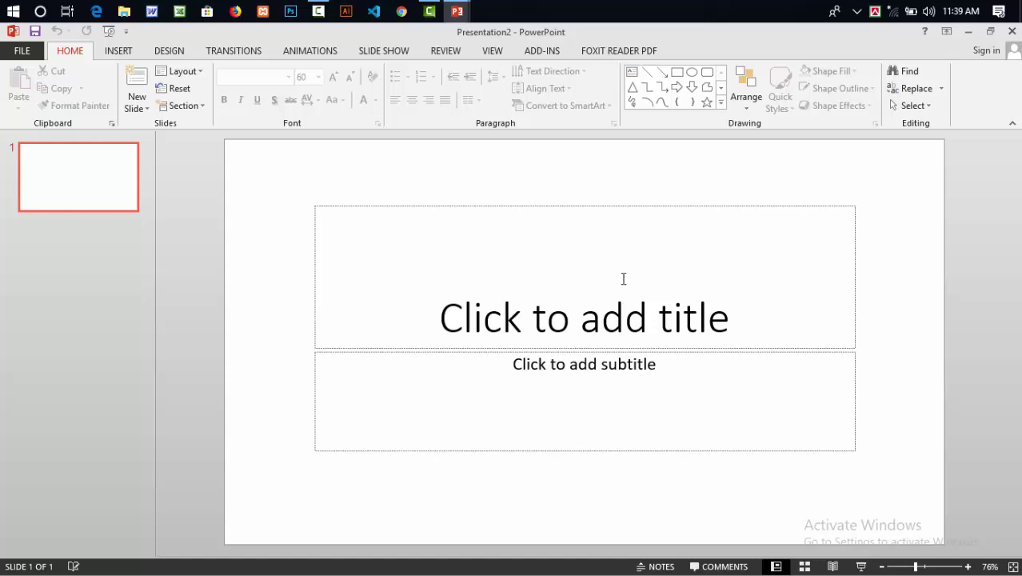
- Set the title placeholder's font to SutonnyMJ instead of SumeshwariMJ
{"action": "left_click", "coordinate": [640, 316]}
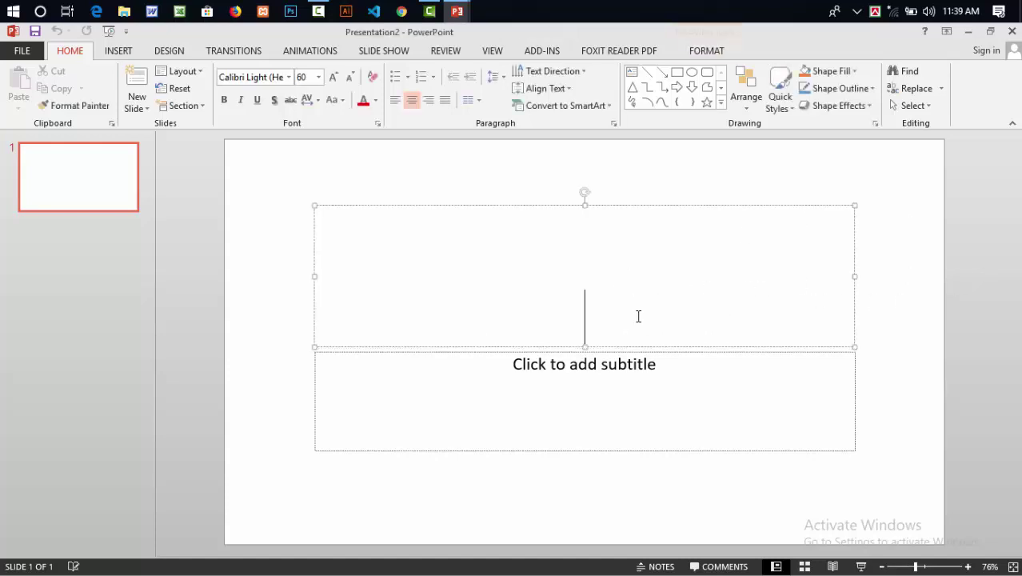
{"action": "left_click", "coordinate": [262, 78]}
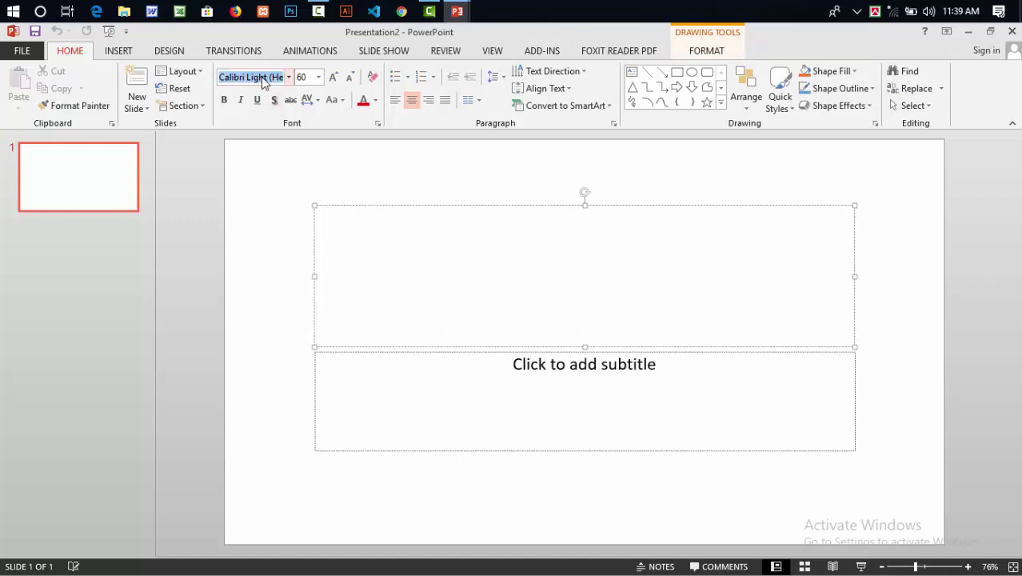
{"action": "type", "text": "SumeshwariMJ"}
{"action": "key", "text": "Return"}
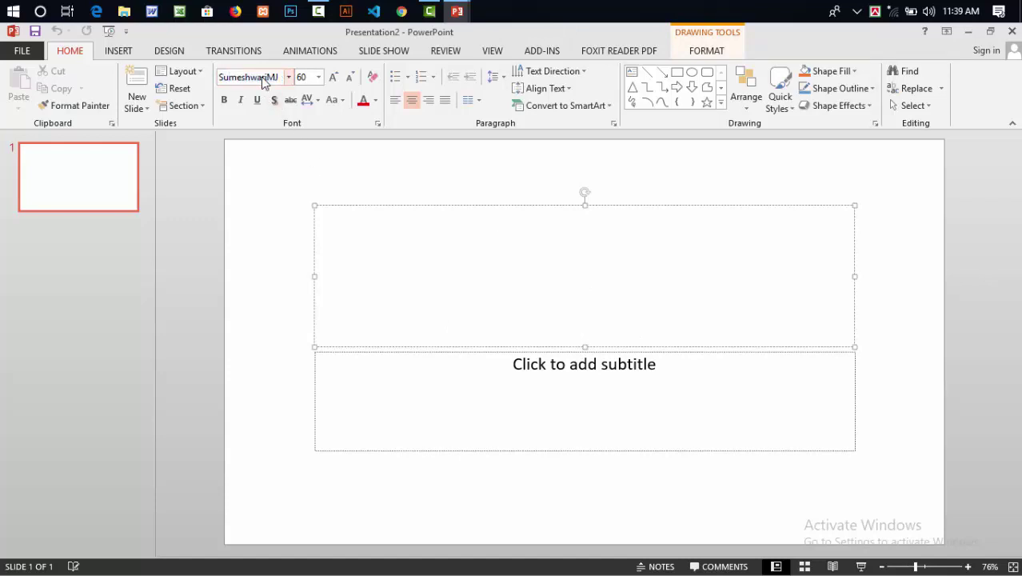
{"action": "left_click", "coordinate": [262, 79]}
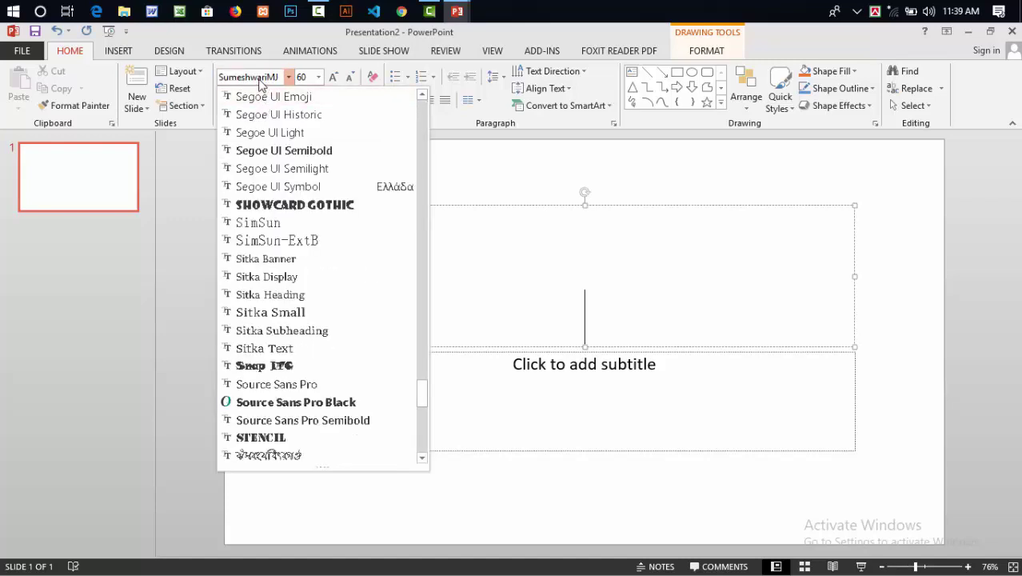
{"action": "left_click", "coordinate": [515, 224]}
{"action": "left_click", "coordinate": [258, 79]}
{"action": "type", "text": "SutonnyMJ"}
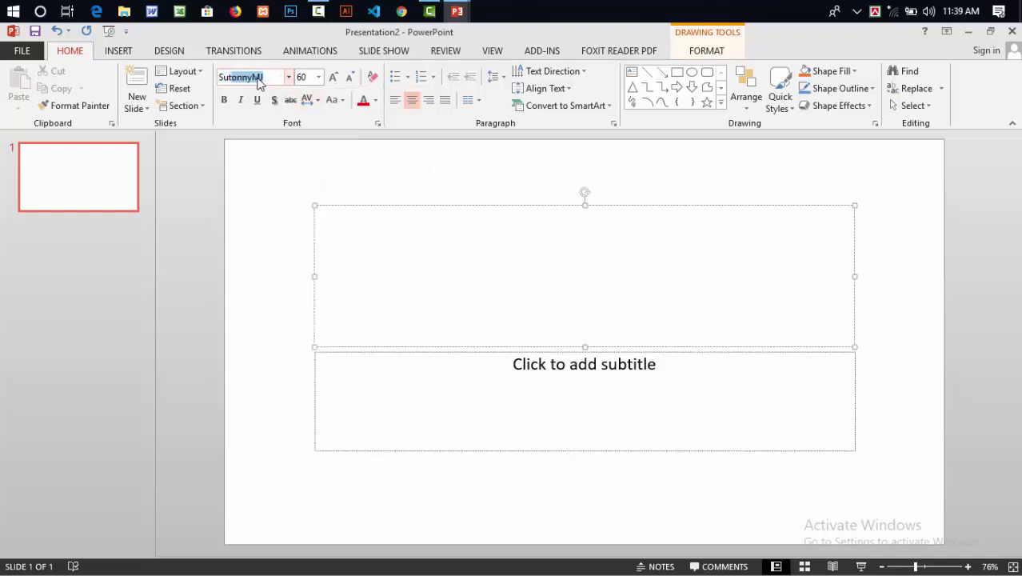
{"action": "key", "text": "Return"}
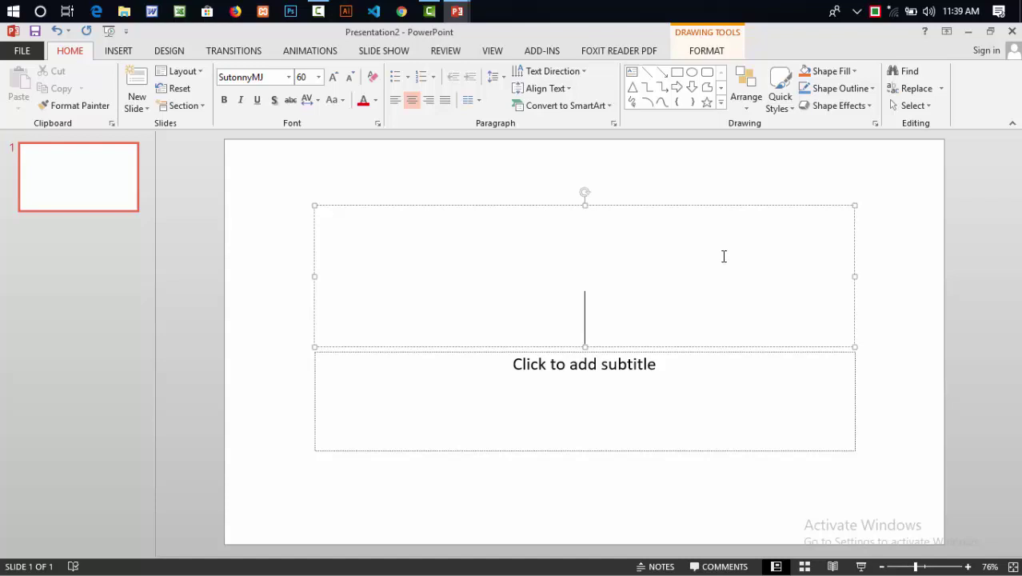
- Type 'wemvgjøvwni ivngvwbi ivwng' so the title reads বিসমিল্লাহির রাহমানির রাহিম
{"action": "type", "text": "wWe"}
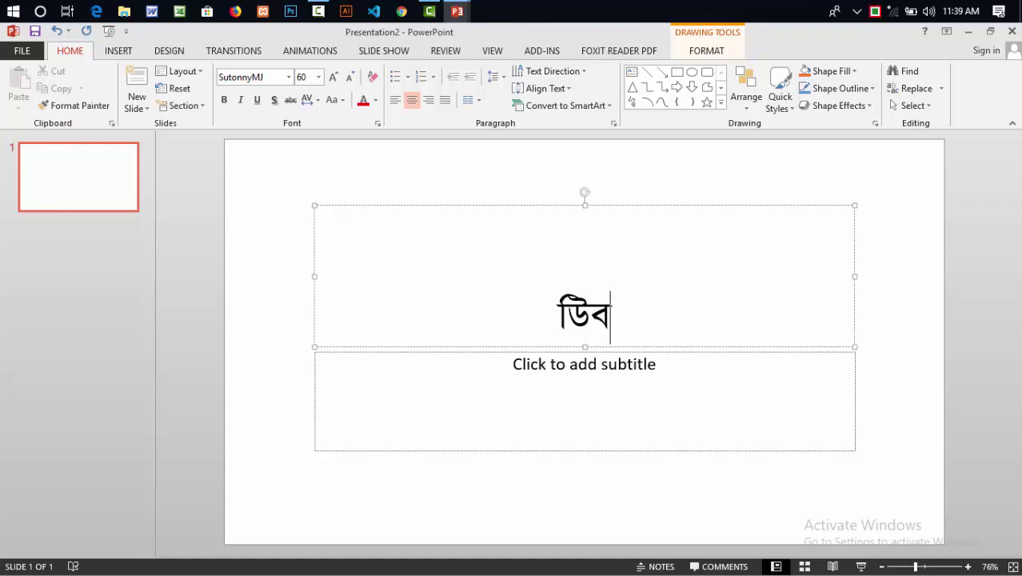
{"action": "key", "text": "BackSpace"}
{"action": "key", "text": "BackSpace"}
{"action": "key", "text": "BackSpace"}
{"action": "type", "text": "we"}
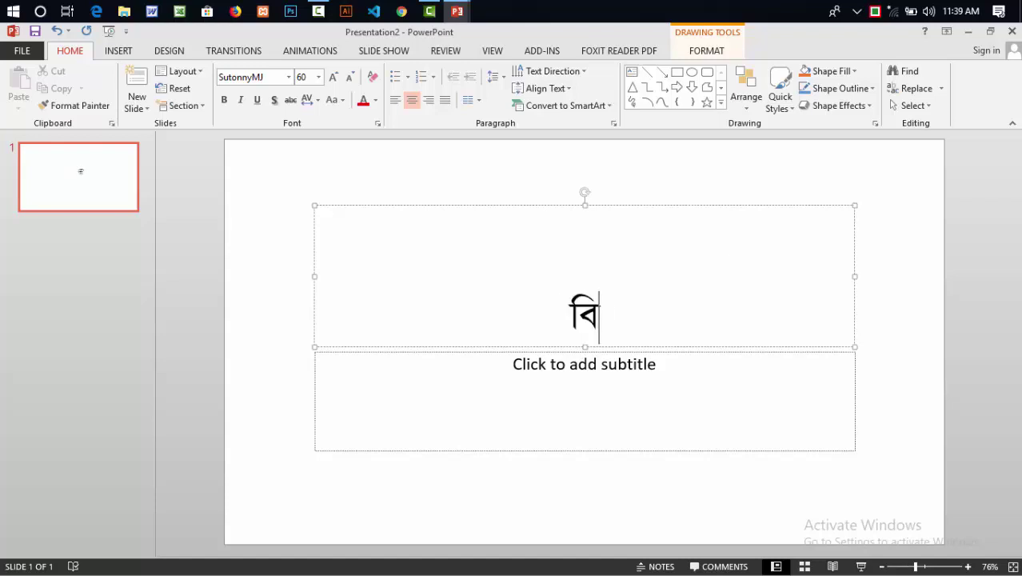
{"action": "type", "text": "mvgjøvwni"}
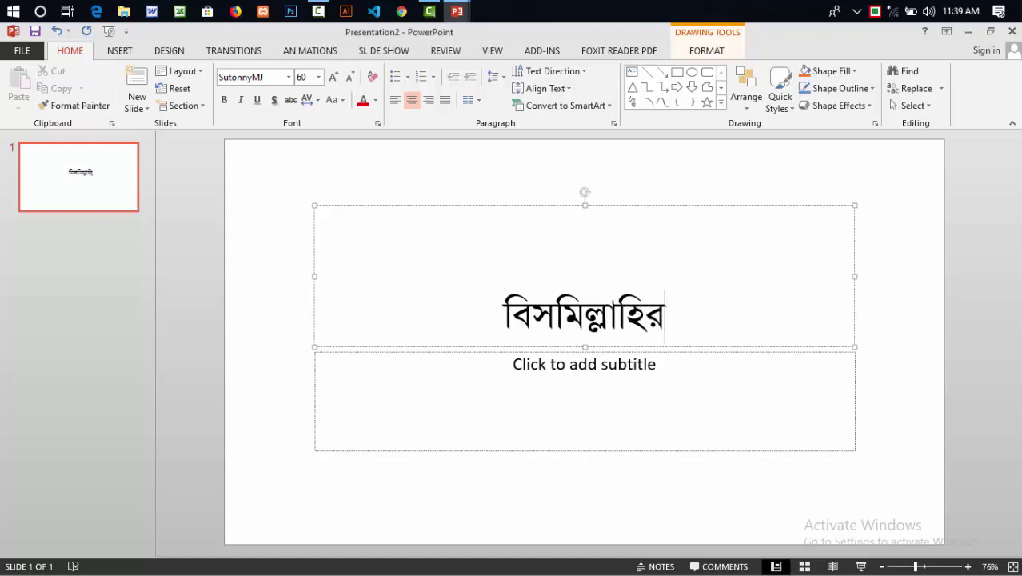
{"action": "type", "text": " ivngvwbi ivwn"}
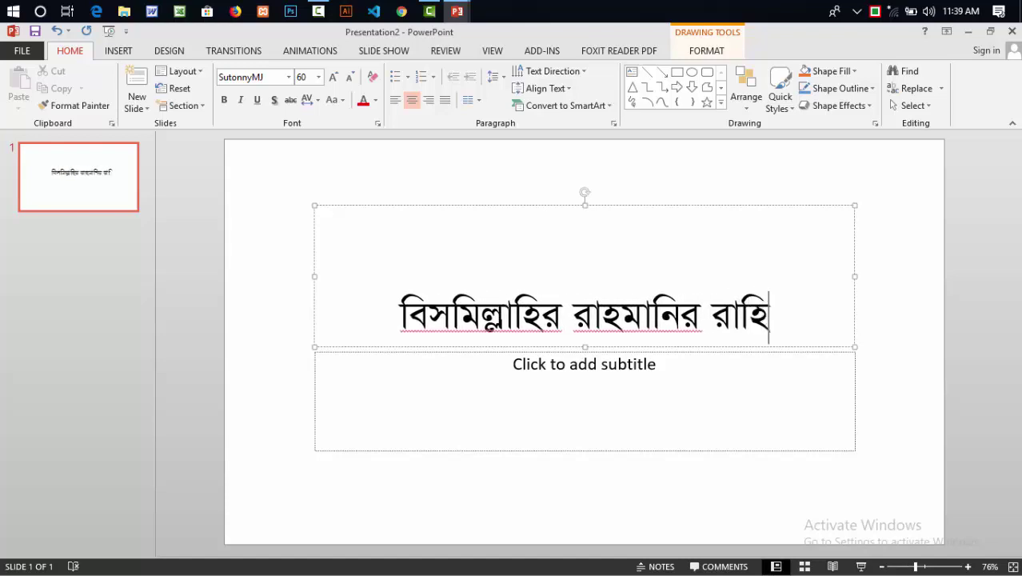
{"action": "type", "text": "g"}
- Delete the empty subtitle placeholder and select the Bengali title text box
{"action": "left_click", "coordinate": [721, 404]}
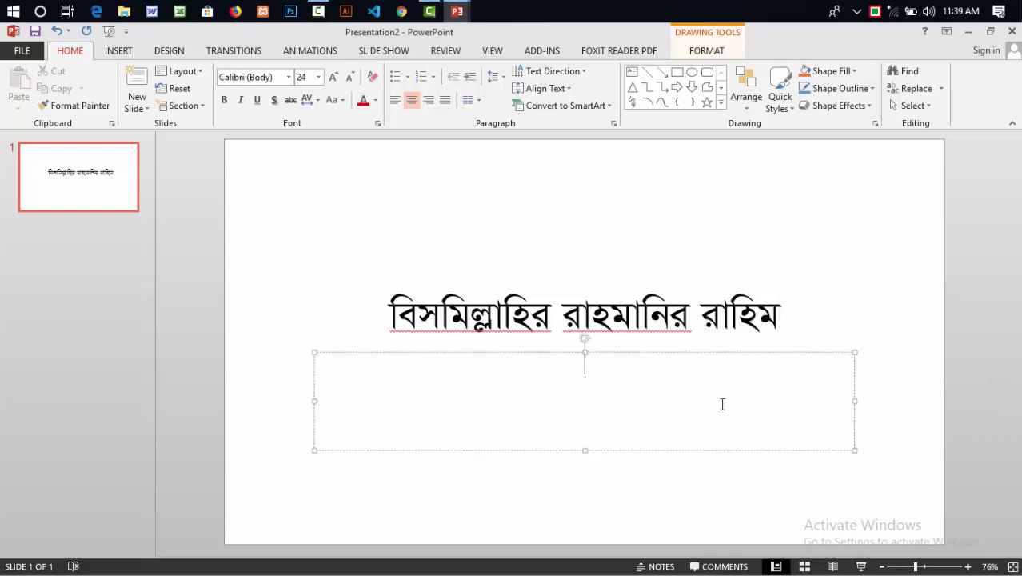
{"action": "left_click", "coordinate": [721, 450]}
{"action": "key", "text": "Delete"}
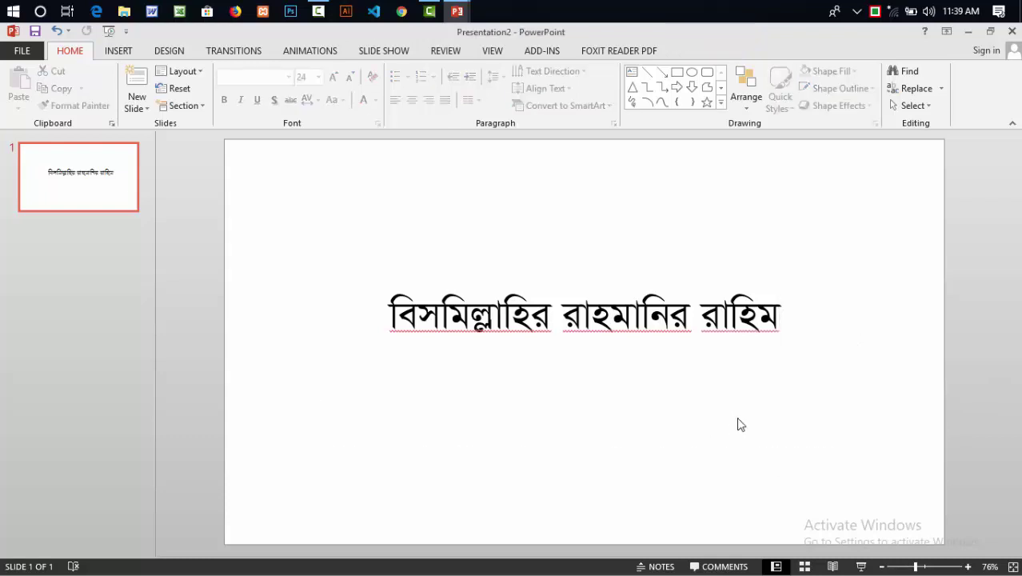
{"action": "left_click", "coordinate": [707, 331]}
{"action": "triple_click", "coordinate": [715, 320]}
{"action": "left_click", "coordinate": [906, 444]}
{"action": "key", "text": "ctrl+z"}
{"action": "left_click", "coordinate": [597, 375]}
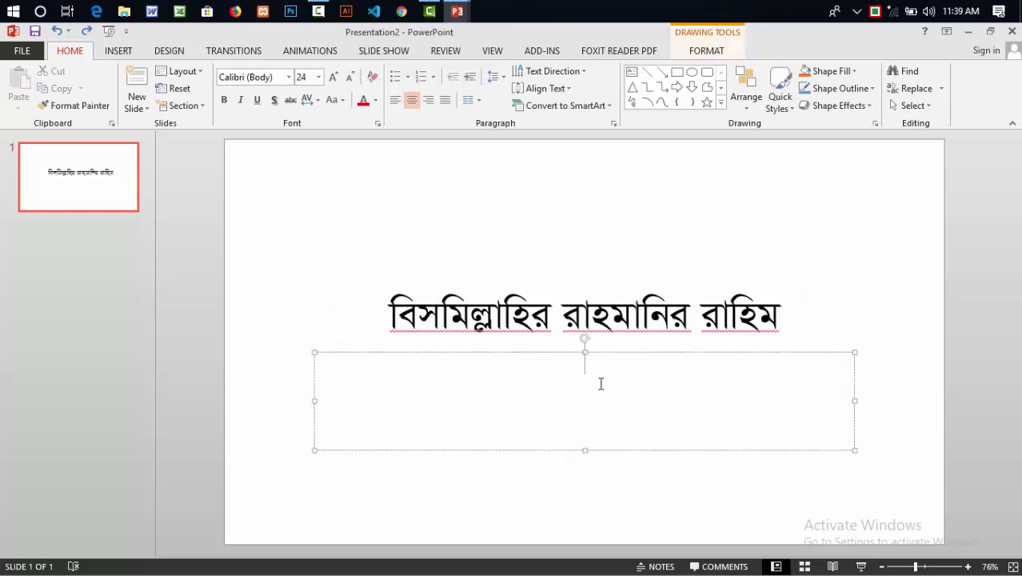
{"action": "left_click", "coordinate": [837, 351]}
{"action": "key", "text": "Delete"}
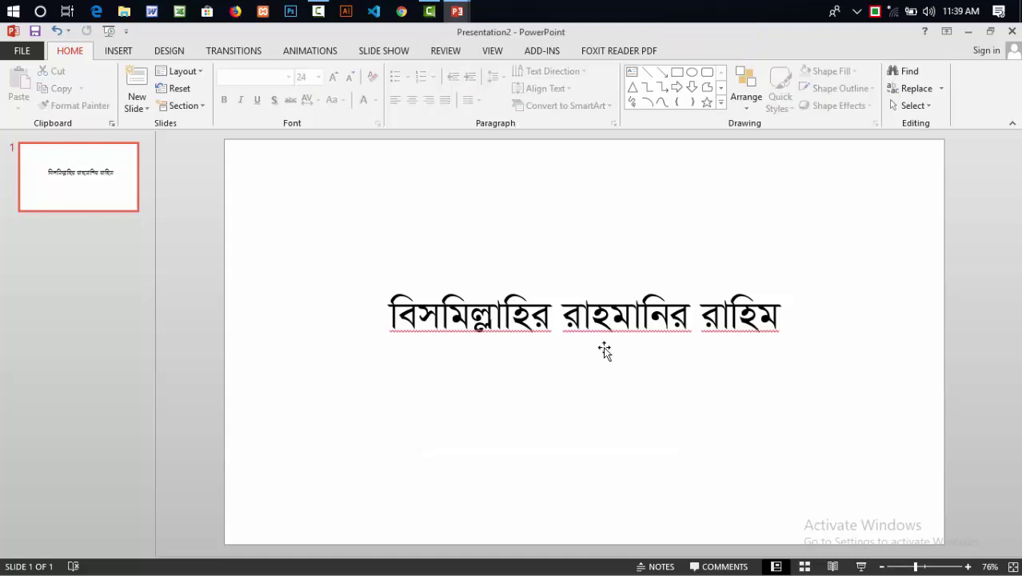
{"action": "left_click", "coordinate": [605, 349]}
- Move the Bengali title near the top and Ctrl-drag a duplicate of it below
{"action": "left_click_drag", "start_coordinate": [584, 205], "coordinate": [582, 285]}
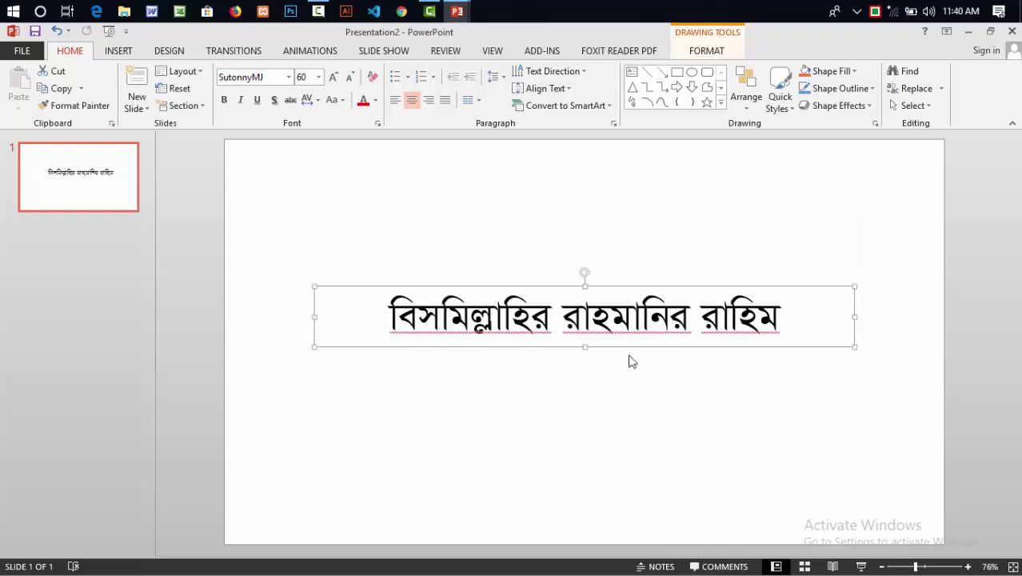
{"action": "left_click_drag", "start_coordinate": [631, 346], "coordinate": [630, 233]}
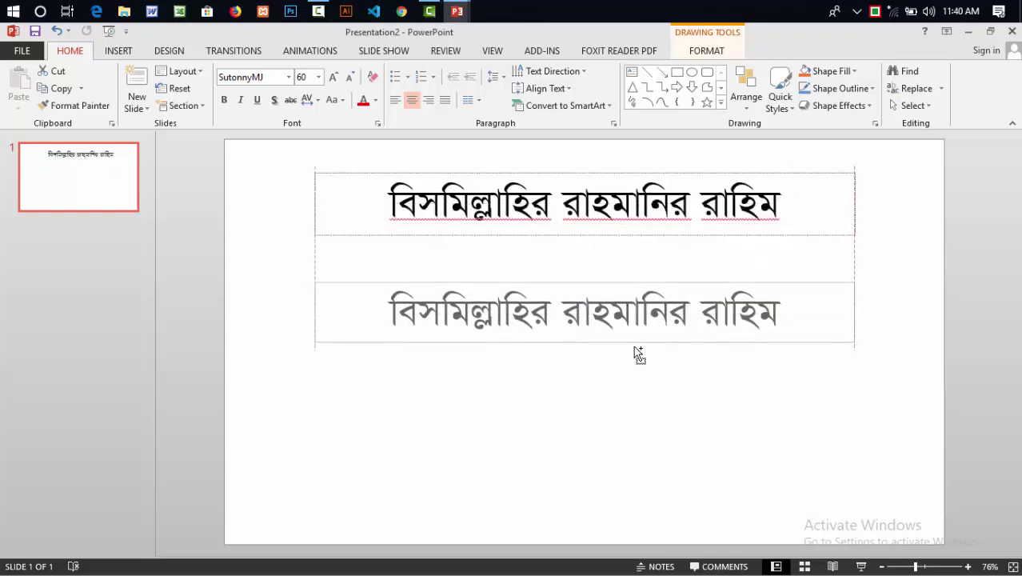
{"action": "left_click_drag", "start_coordinate": [630, 236], "coordinate": [636, 346], "text": "ctrl"}
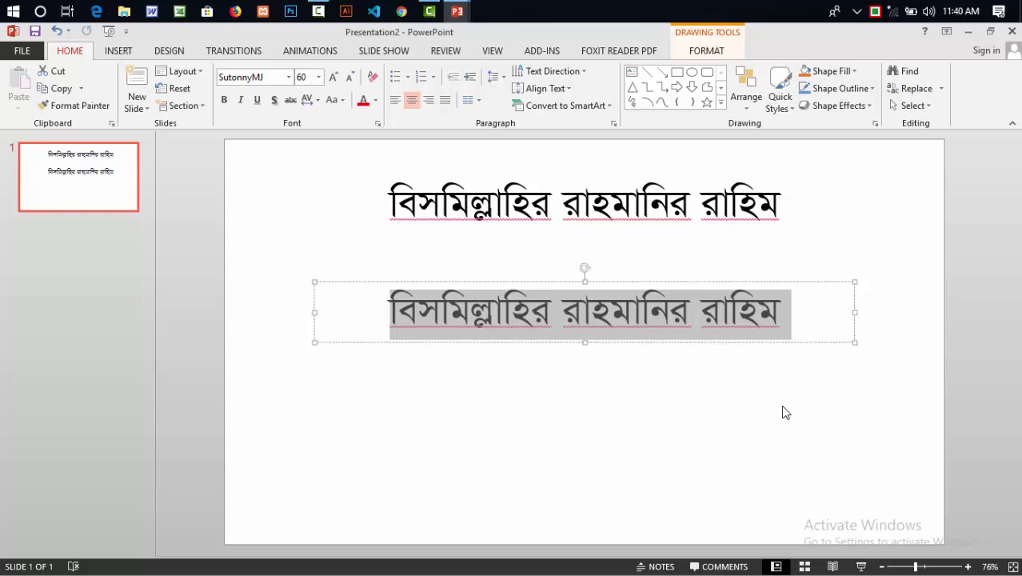
- Type যুব উন্নয়ন কম্পিউটার প্রশিক্ষণ কেন্দ্রে with আপনাকে স্বাগতম on a second line
{"action": "type", "text": "যুব"}
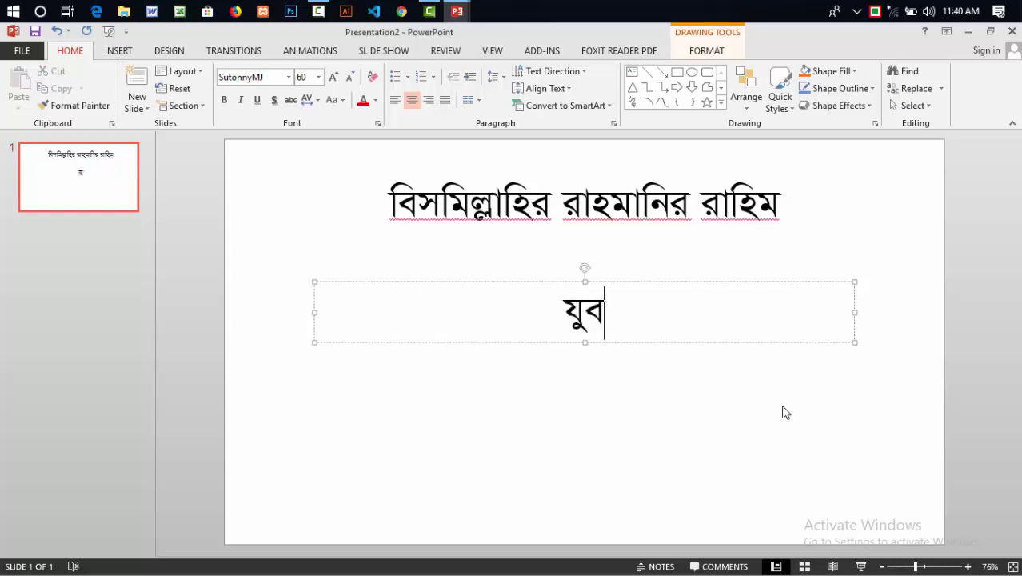
{"action": "type", "text": " উ"}
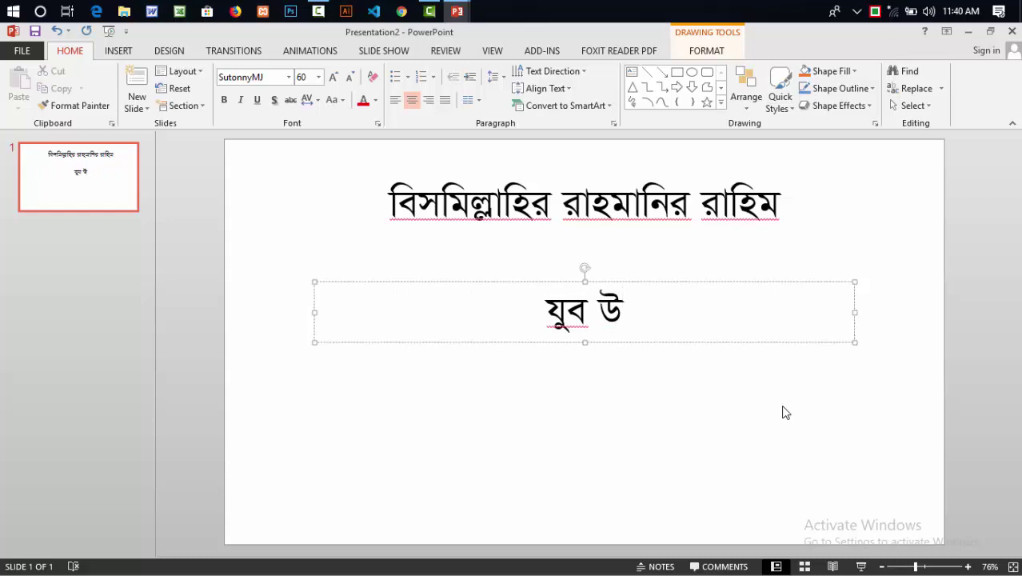
{"action": "type", "text": "ন্নয়ন কমি"}
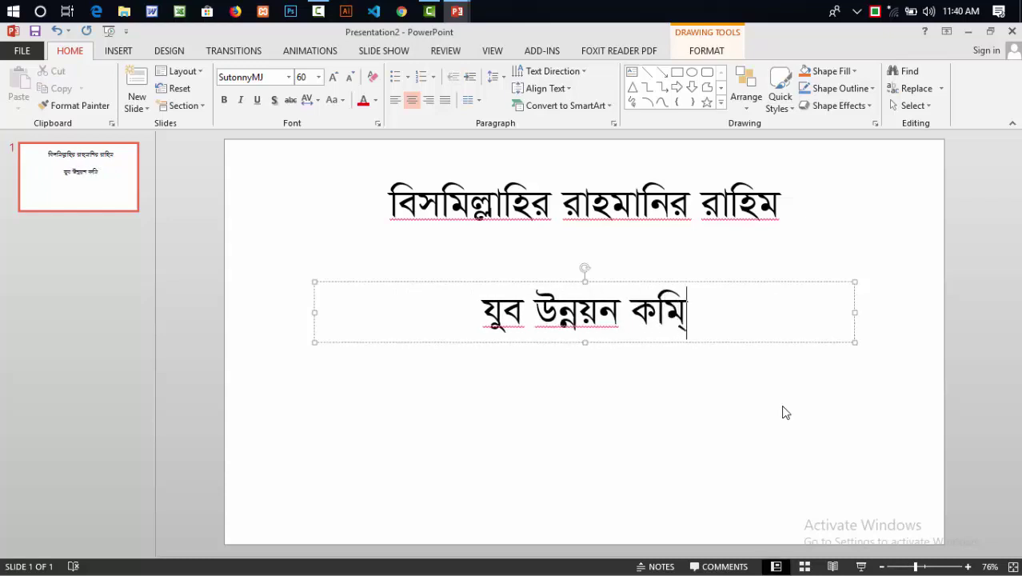
{"action": "type", "text": "পিউটার প্রি"}
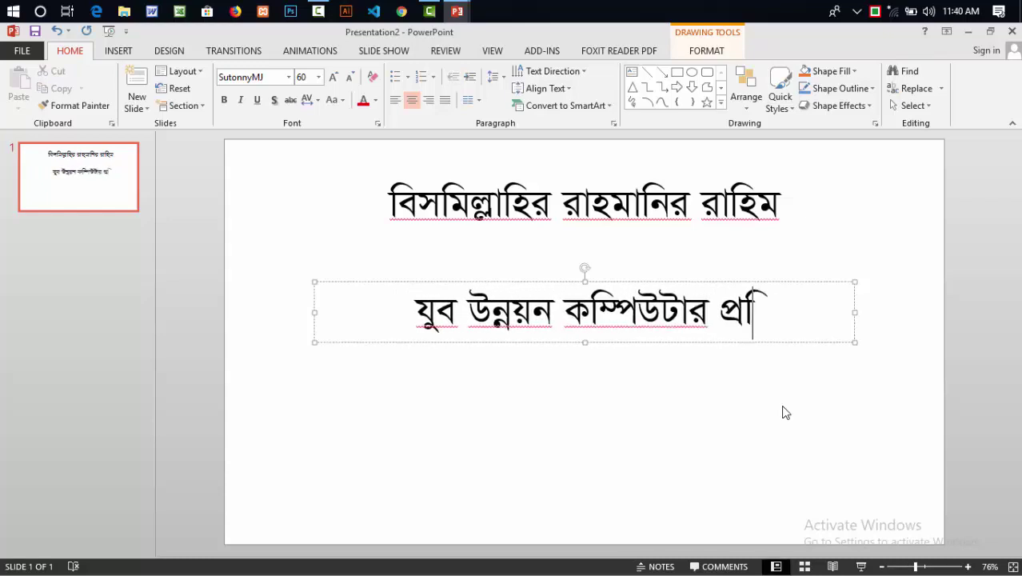
{"action": "type", "text": "শক্ষণ কে"}
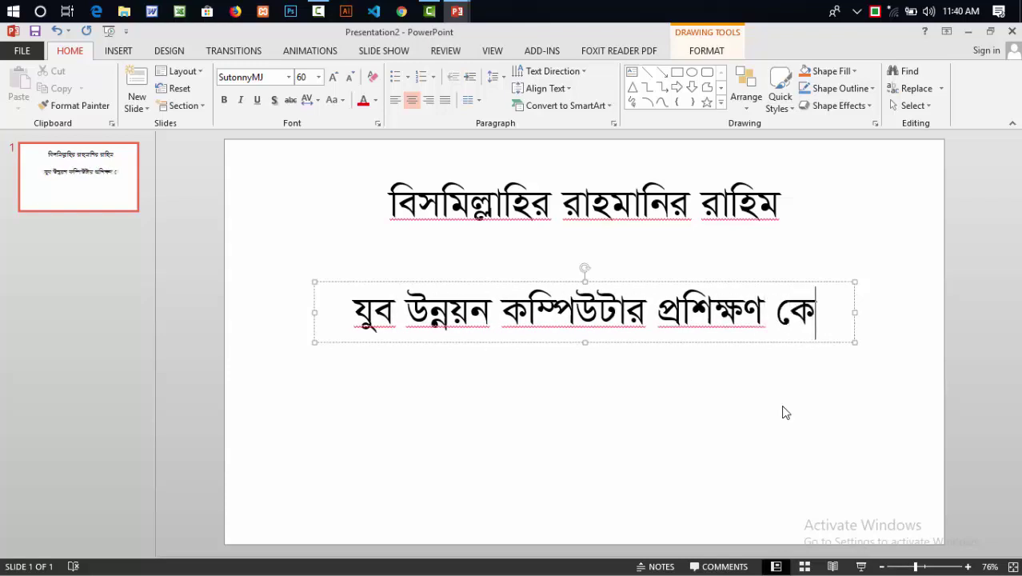
{"action": "type", "text": "ন্দ্র আ"}
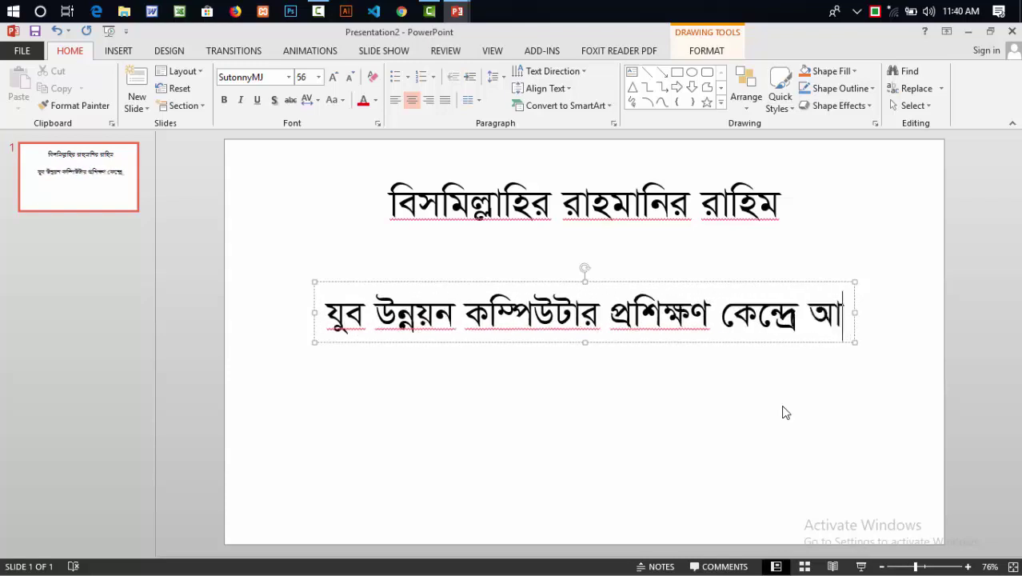
{"action": "type", "text": "পনাকে সাবগ"}
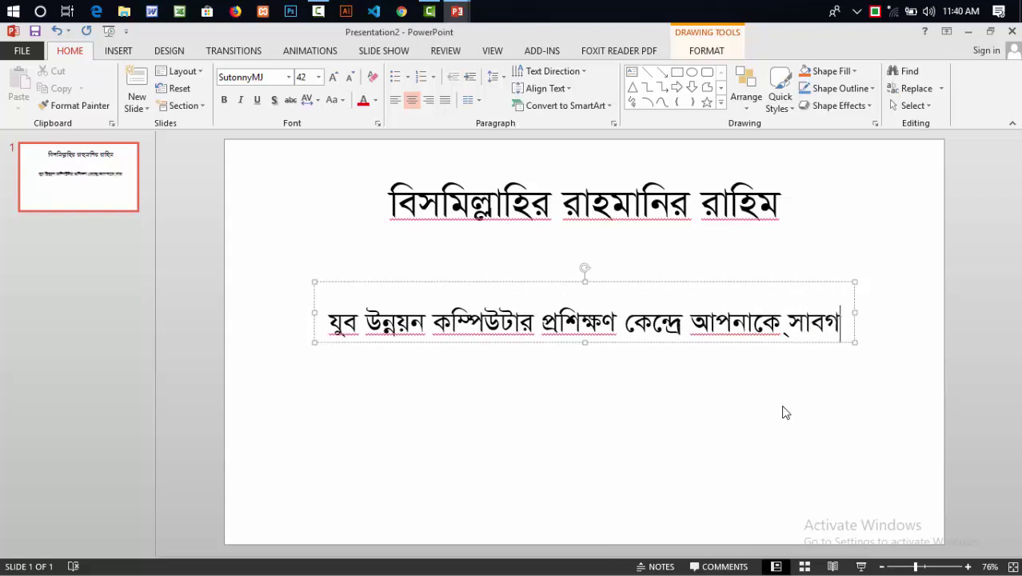
{"action": "key", "text": "BackSpace"}
{"action": "key", "text": "BackSpace"}
{"action": "key", "text": "BackSpace"}
{"action": "key", "text": "BackSpace"}
{"action": "type", "text": "স্বাগ"}
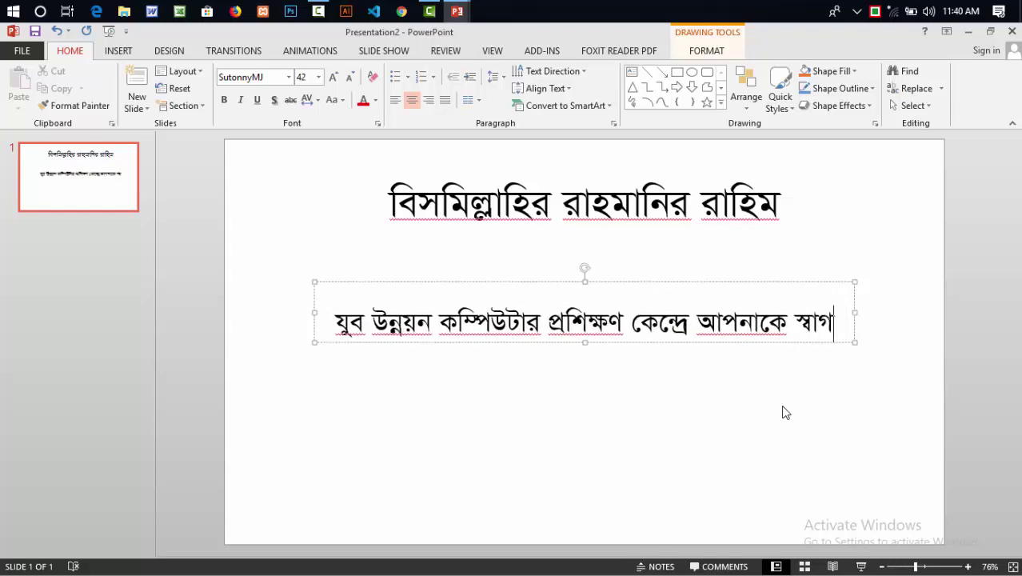
{"action": "type", "text": "তম"}
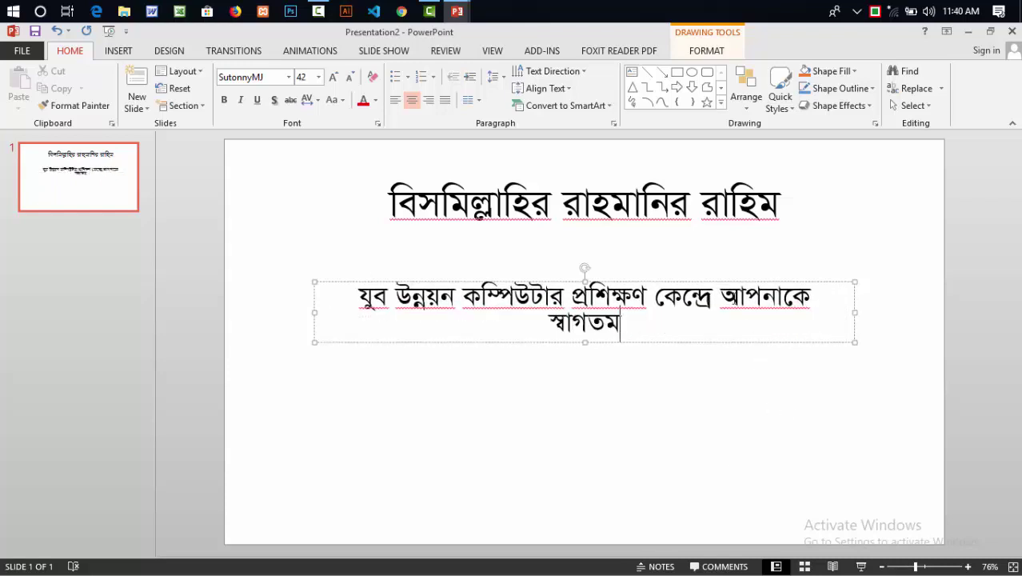
{"action": "key", "text": "BackSpace"}
{"action": "key", "text": "Return"}
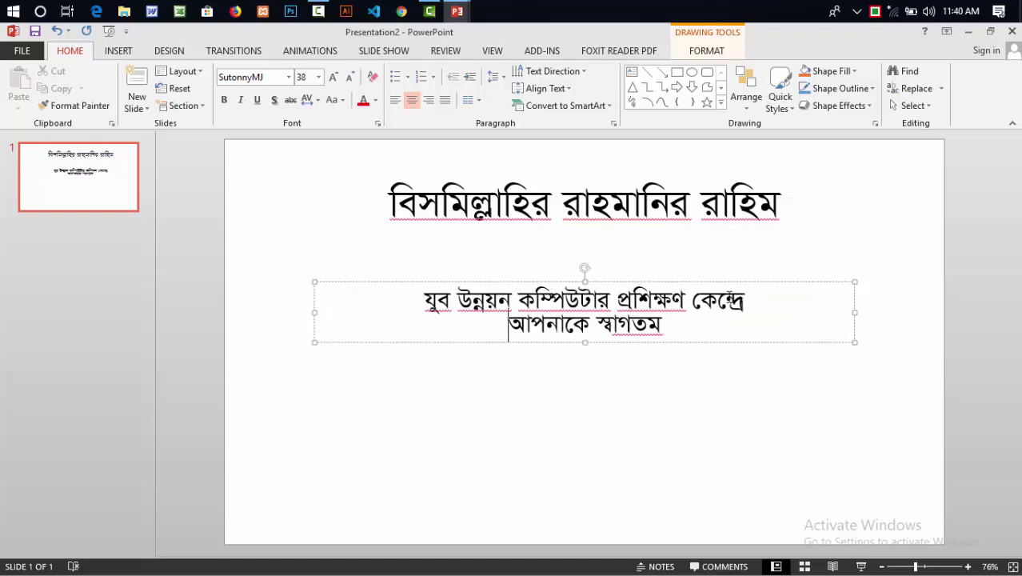
- Make the two-line welcome text 60 pt and bold in a taller box
{"action": "left_click_drag", "start_coordinate": [680, 323], "coordinate": [411, 296]}
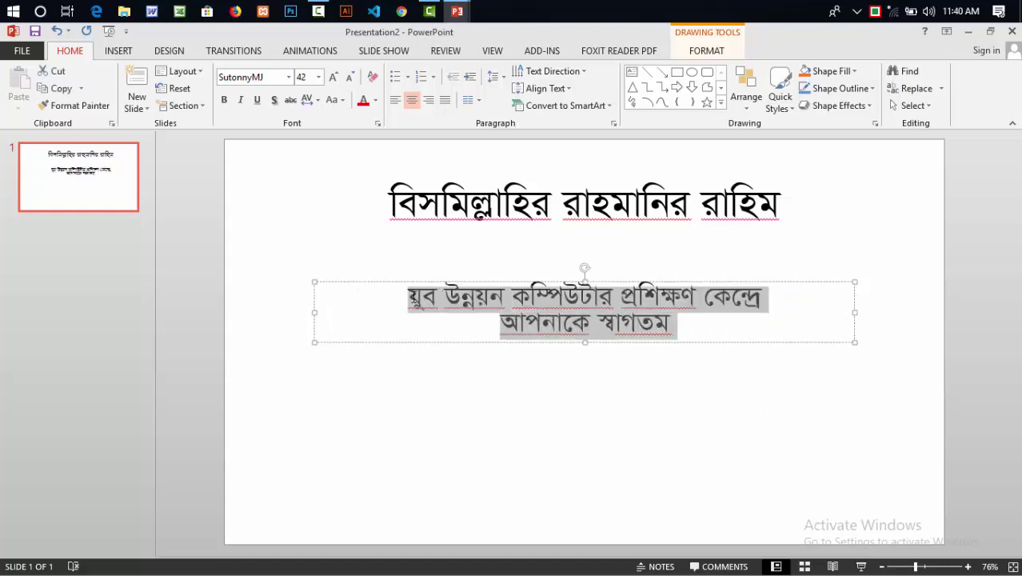
{"action": "key", "text": "ctrl+shift+period"}
{"action": "key", "text": "ctrl+shift+period"}
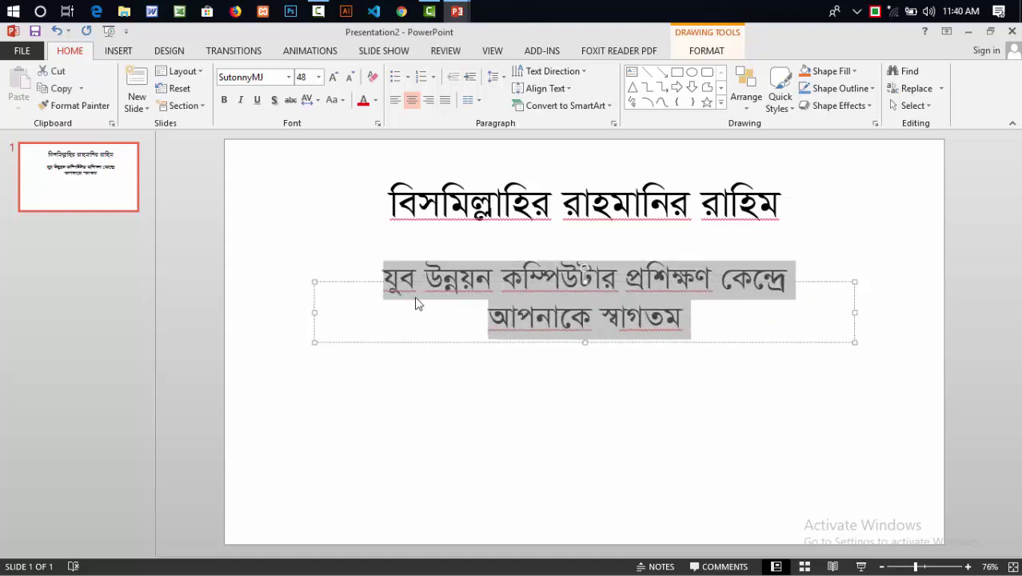
{"action": "left_click_drag", "start_coordinate": [585, 342], "coordinate": [587, 409]}
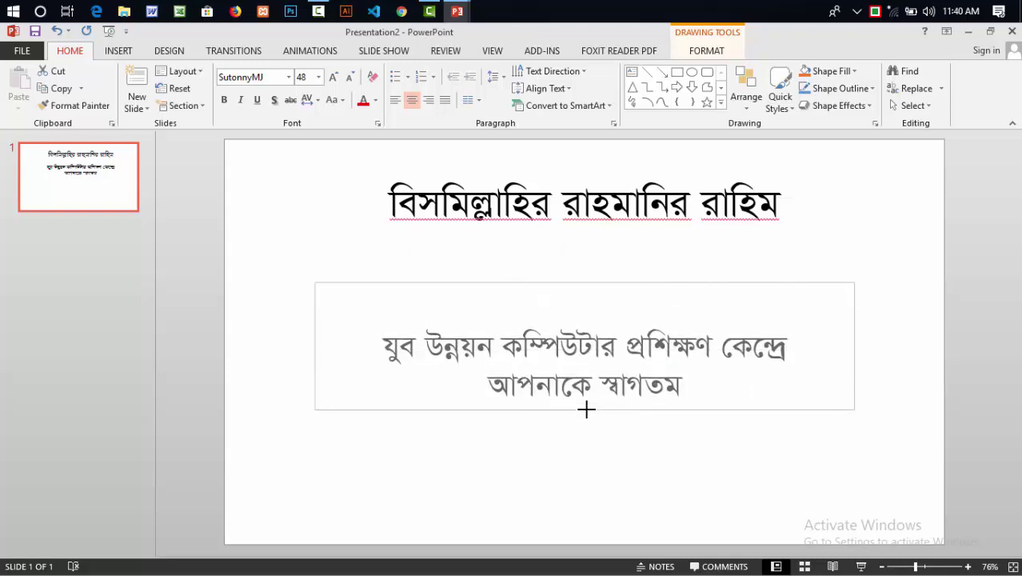
{"action": "left_click_drag", "start_coordinate": [681, 389], "coordinate": [396, 357]}
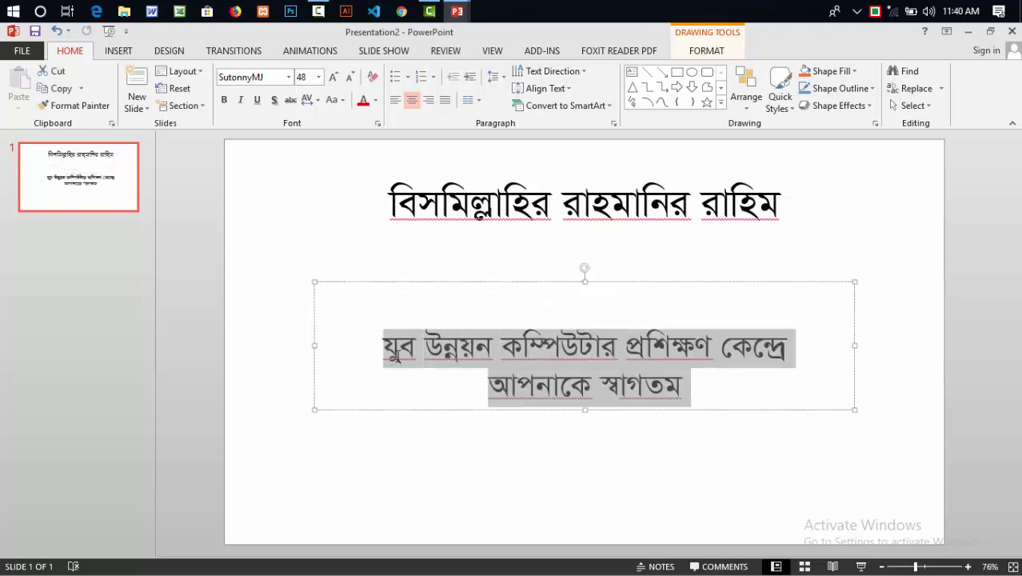
{"action": "key", "text": "ctrl+shift+period"}
{"action": "key", "text": "ctrl+shift+period"}
{"action": "key", "text": "ctrl+shift+period"}
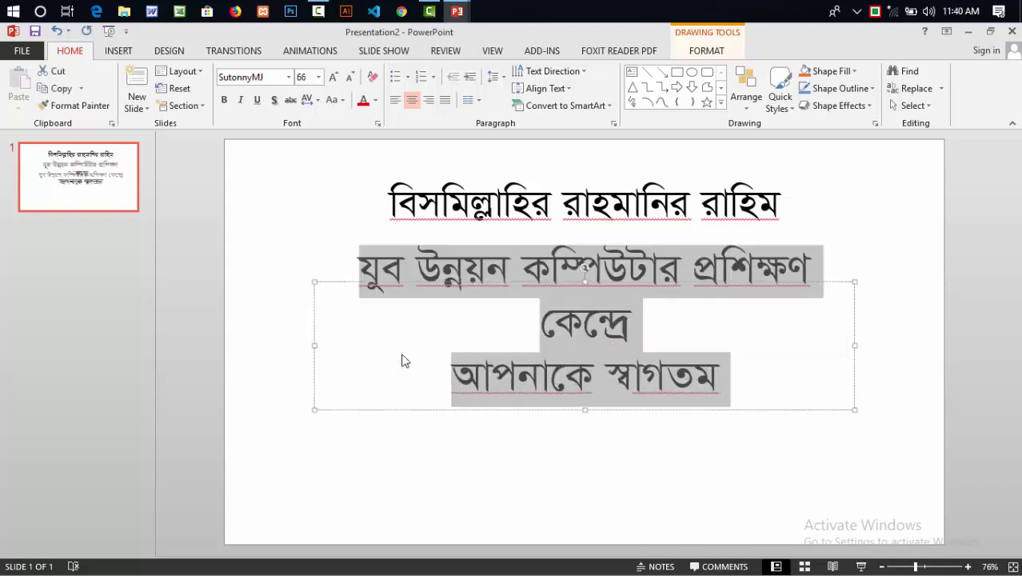
{"action": "key", "text": "ctrl+shift+comma"}
{"action": "key", "text": "ctrl+b"}
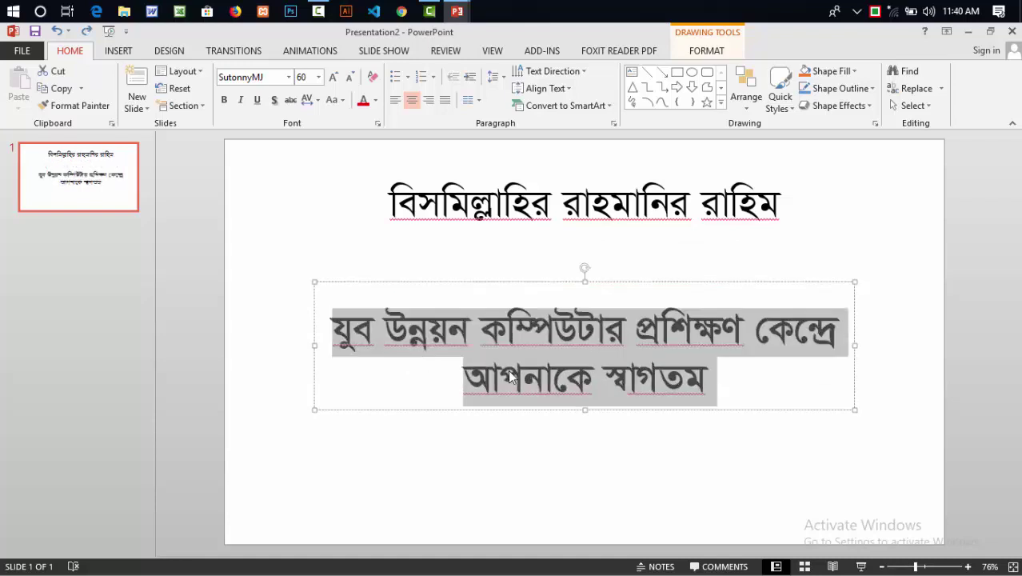
- Unbold the top title, shrink it to 32 pt, and move the welcome box up beneath it
{"action": "left_click", "coordinate": [616, 182]}
{"action": "triple_click", "coordinate": [616, 182]}
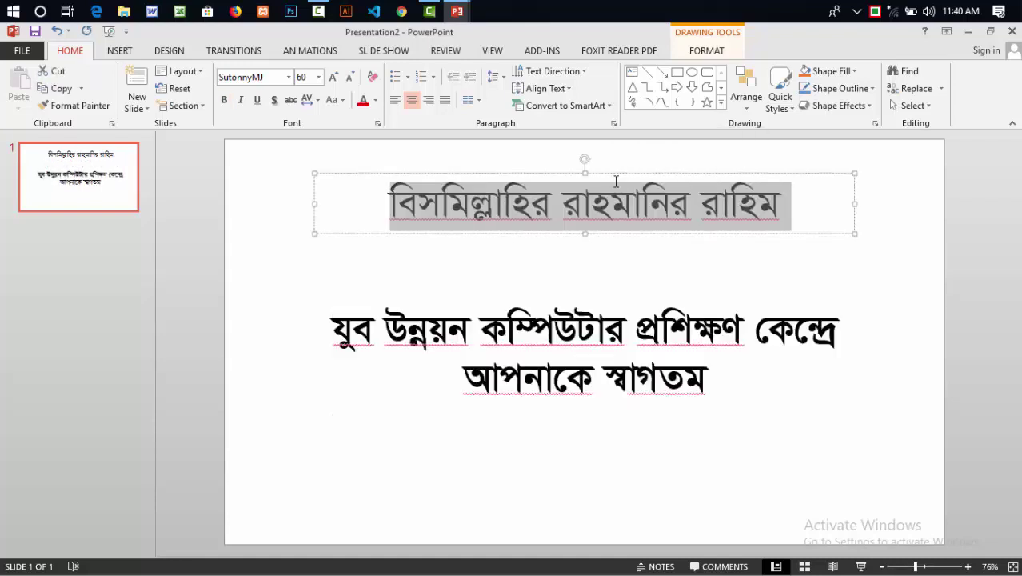
{"action": "key", "text": "ctrl+b"}
{"action": "key", "text": "ctrl+shift+comma"}
{"action": "key", "text": "ctrl+shift+comma"}
{"action": "key", "text": "ctrl+shift+comma"}
{"action": "key", "text": "ctrl+shift+comma"}
{"action": "key", "text": "ctrl+shift+comma"}
{"action": "key", "text": "ctrl+shift+comma"}
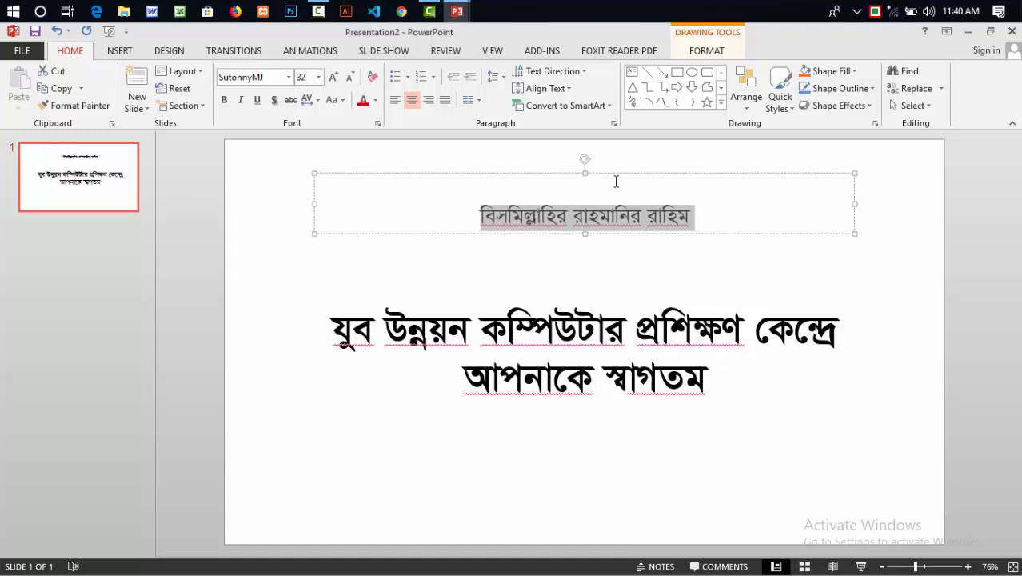
{"action": "key", "text": "ctrl+shift+comma"}
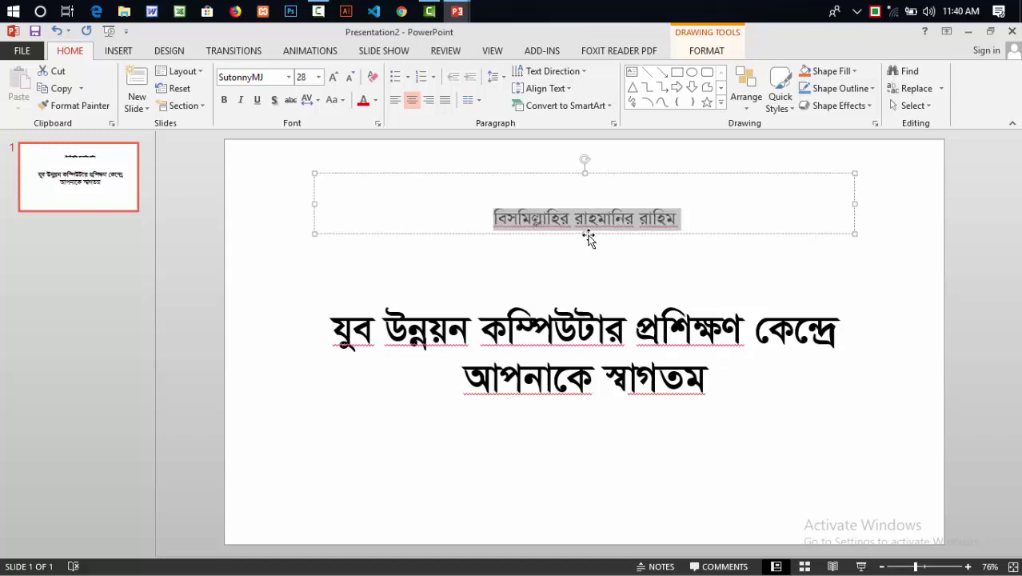
{"action": "left_click_drag", "start_coordinate": [585, 233], "coordinate": [596, 212]}
{"action": "left_click_drag", "start_coordinate": [624, 295], "coordinate": [631, 236]}
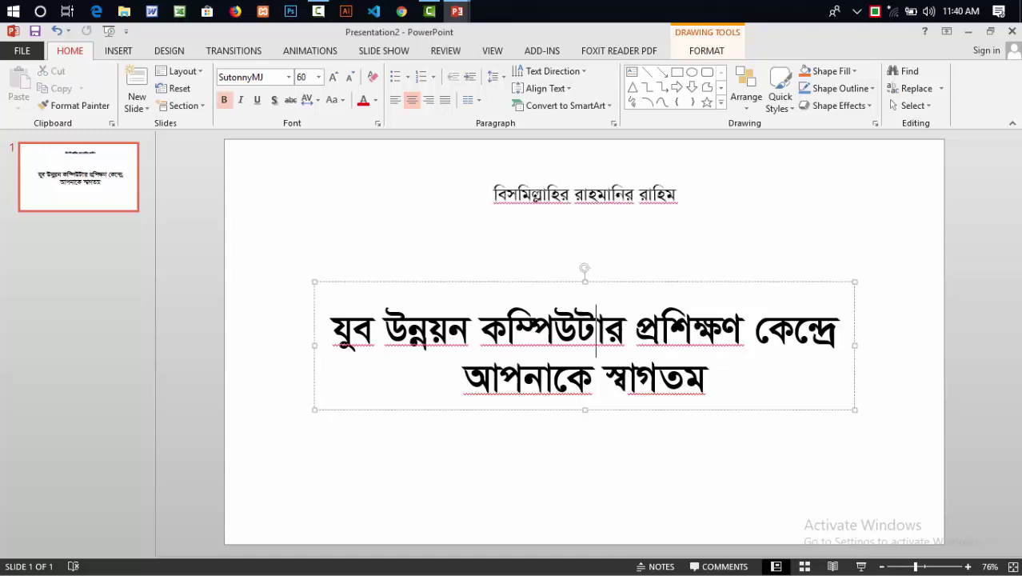
{"action": "left_click", "coordinate": [660, 441]}
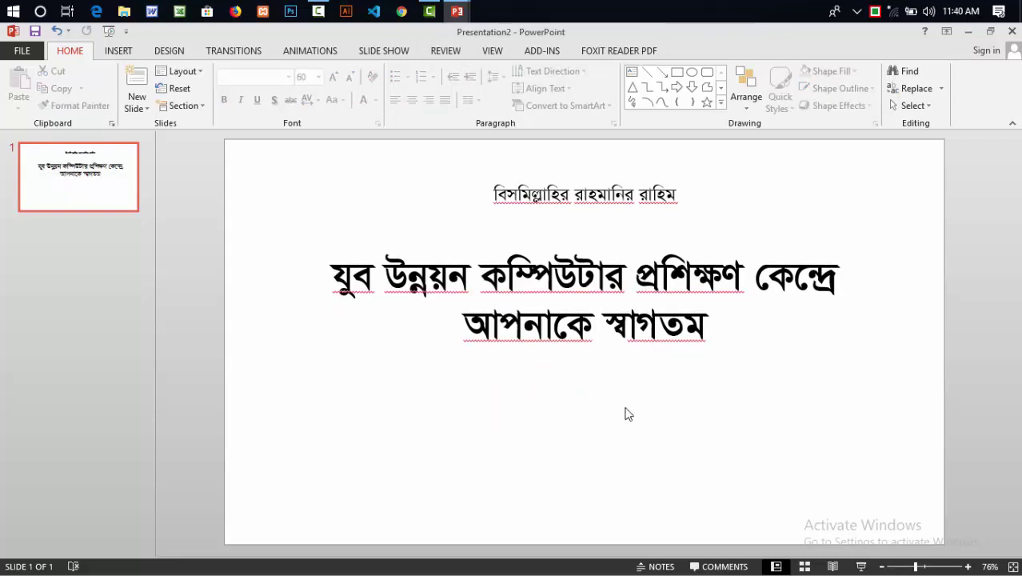
- Insert the F-340 flower picture from the Desktop's Powerpoint image folder
{"action": "left_click", "coordinate": [122, 51]}
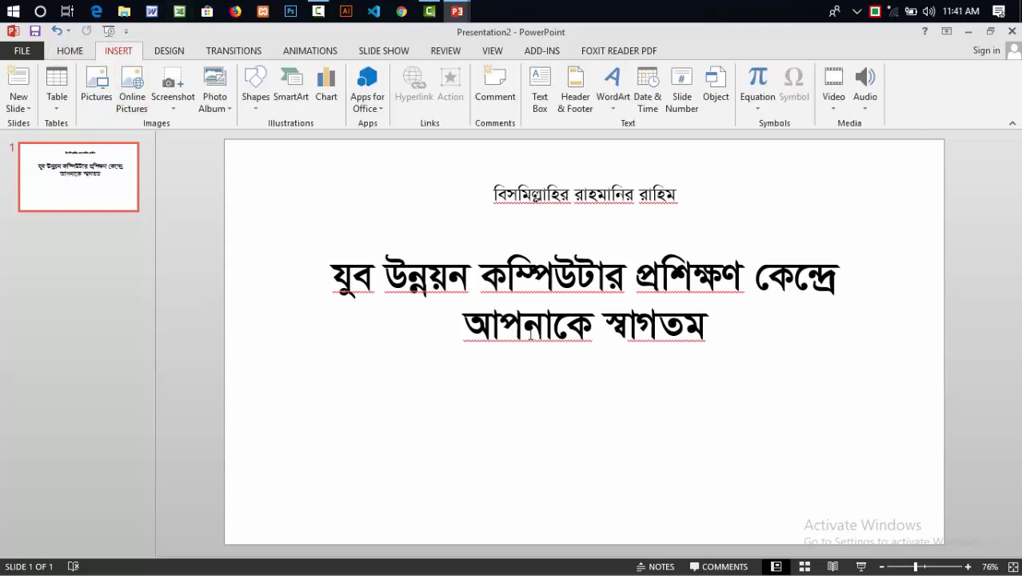
{"action": "left_click", "coordinate": [101, 83]}
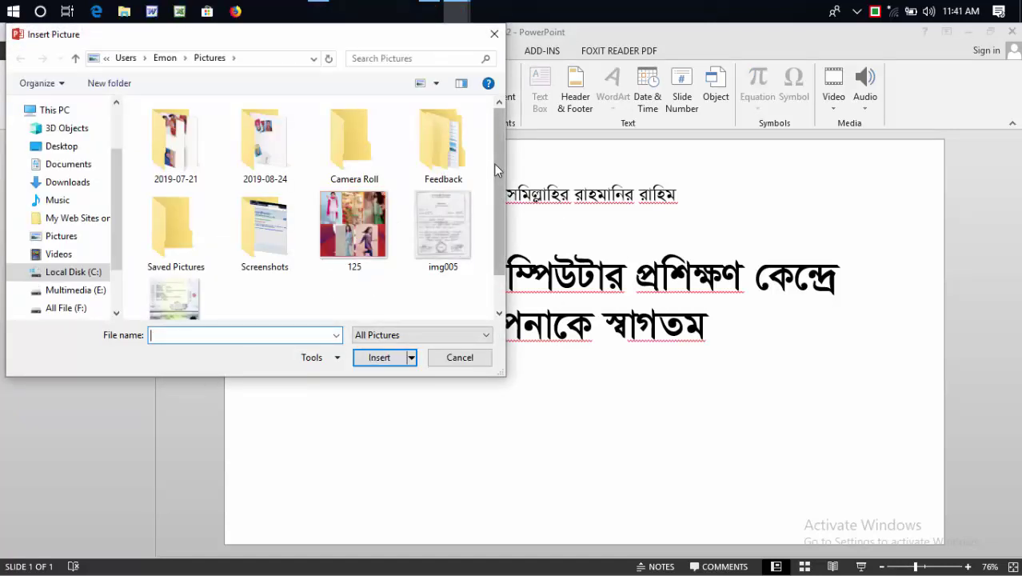
{"action": "left_click_drag", "start_coordinate": [493, 163], "coordinate": [496, 140]}
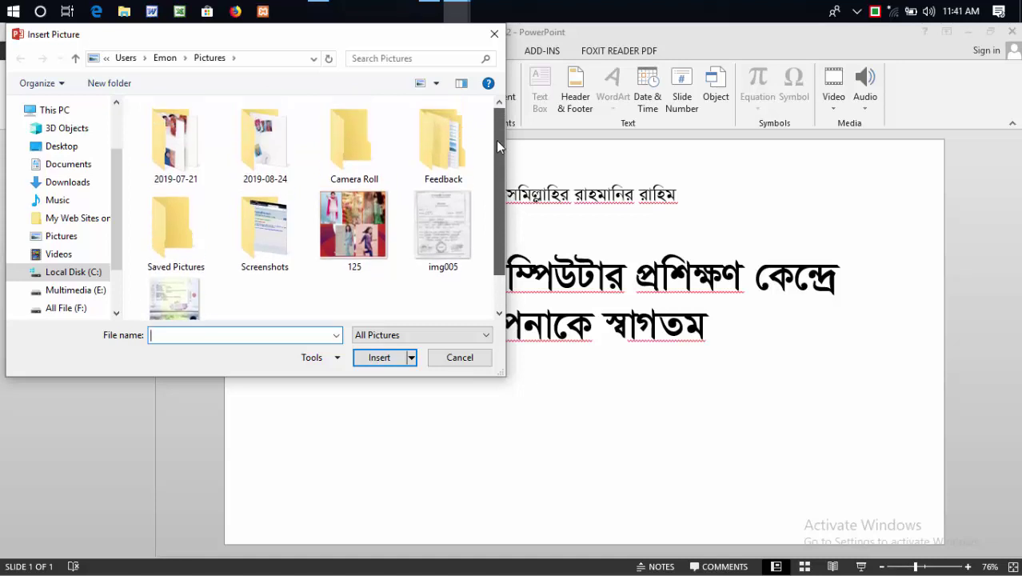
{"action": "left_click_drag", "start_coordinate": [114, 216], "coordinate": [113, 158]}
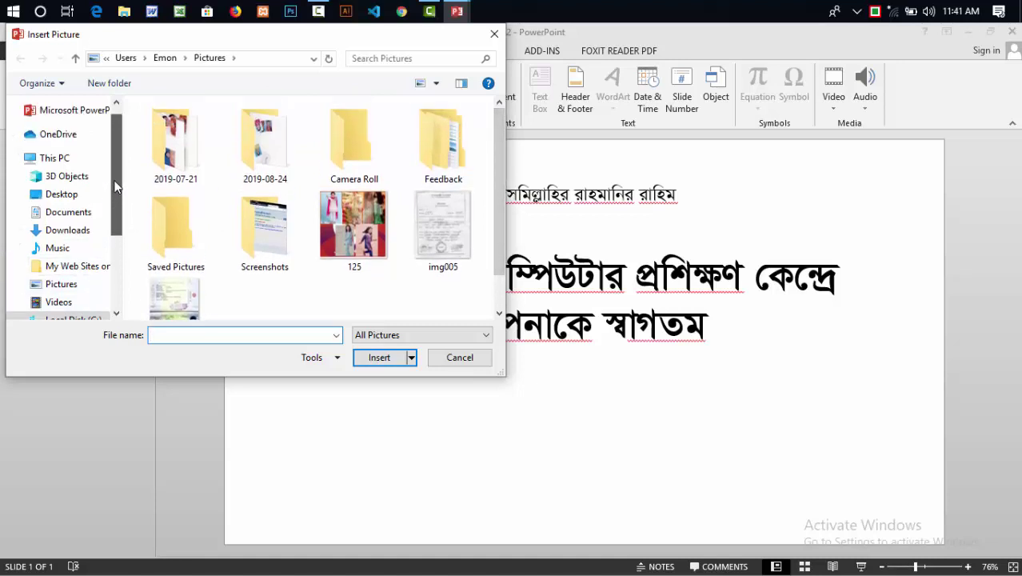
{"action": "left_click", "coordinate": [63, 226]}
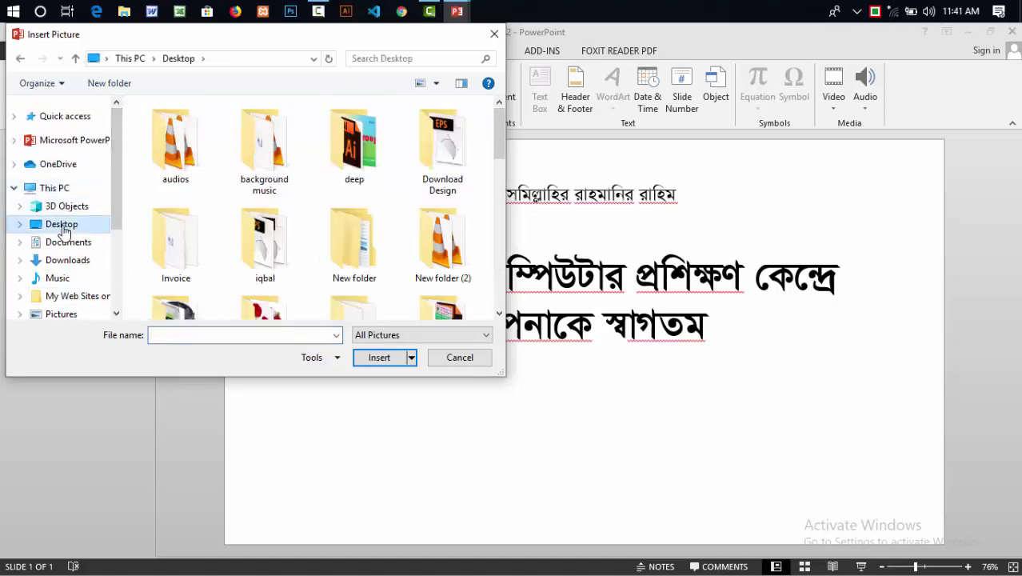
{"action": "left_click_drag", "start_coordinate": [502, 141], "coordinate": [499, 174]}
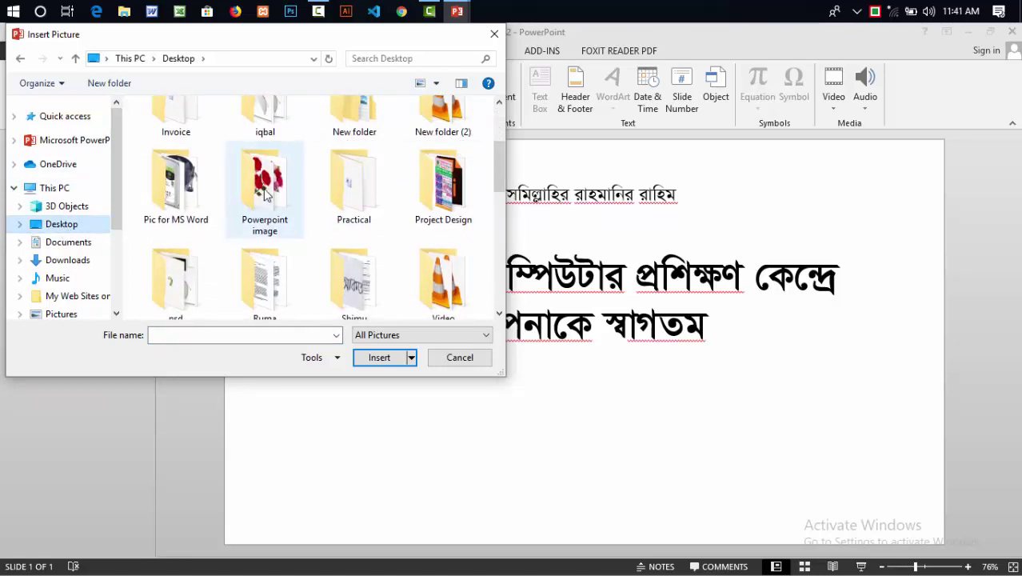
{"action": "double_click", "coordinate": [268, 192]}
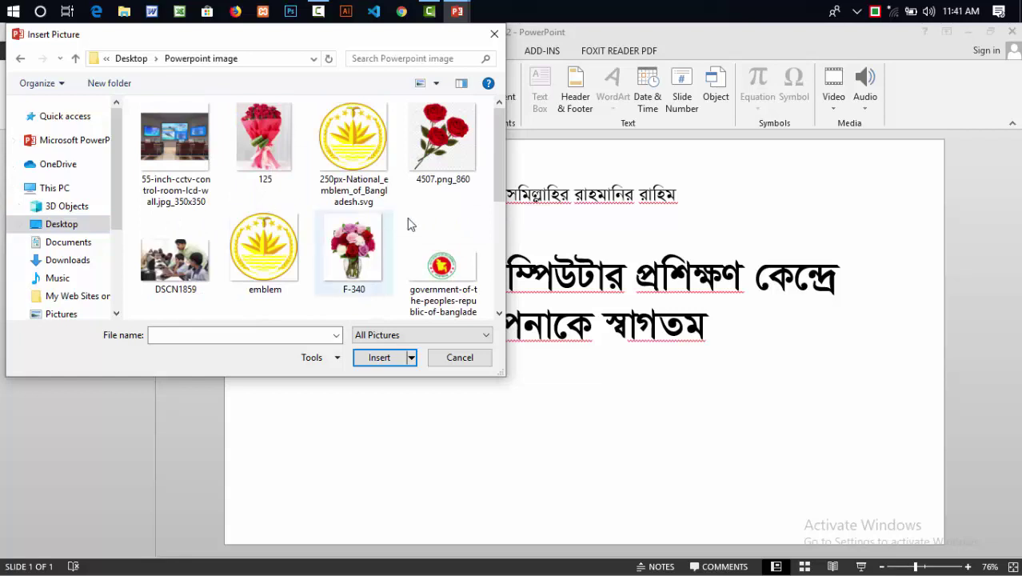
{"action": "left_click", "coordinate": [352, 246]}
{"action": "left_click", "coordinate": [382, 360]}
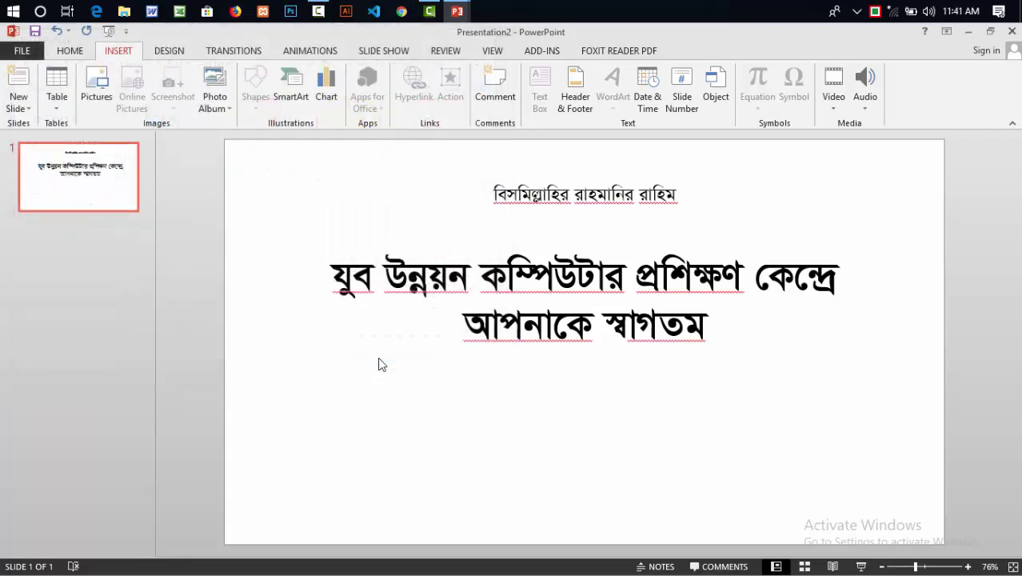
- Move the flower picture below the title, shrink it to 3.18" by 2.72", and shorten the title box
{"action": "left_click_drag", "start_coordinate": [604, 333], "coordinate": [610, 429]}
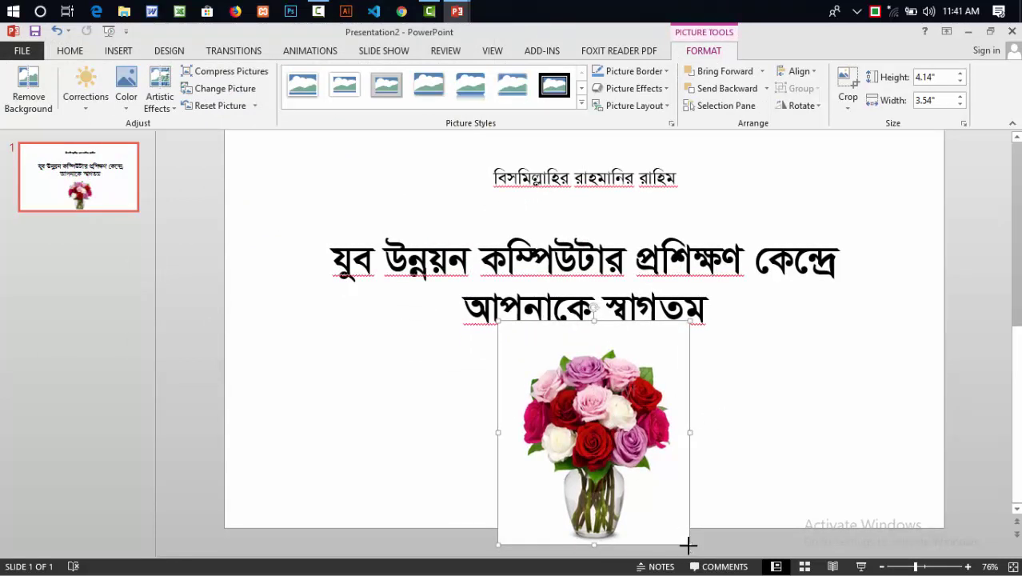
{"action": "left_click_drag", "start_coordinate": [689, 547], "coordinate": [641, 493]}
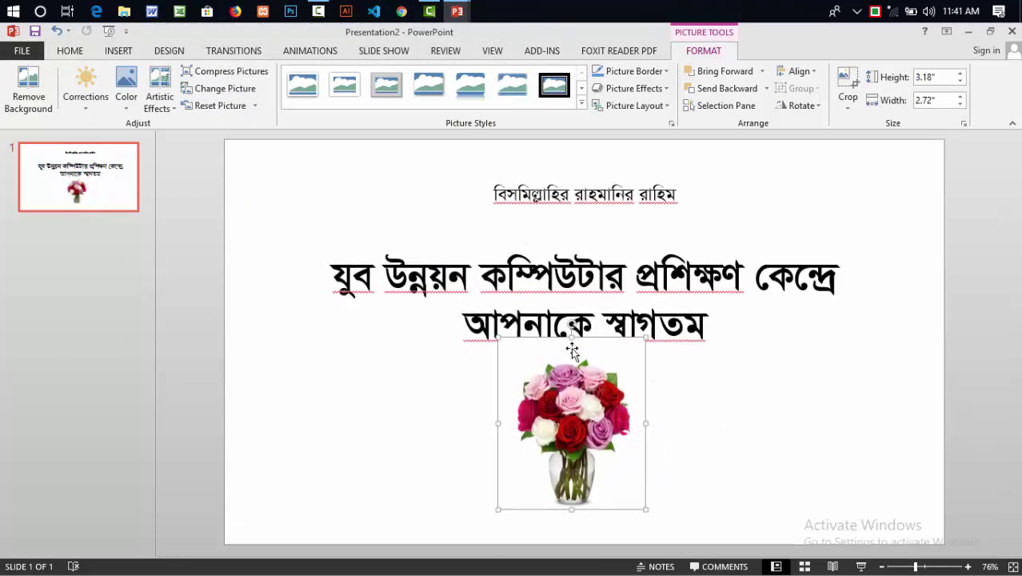
{"action": "left_click", "coordinate": [604, 324]}
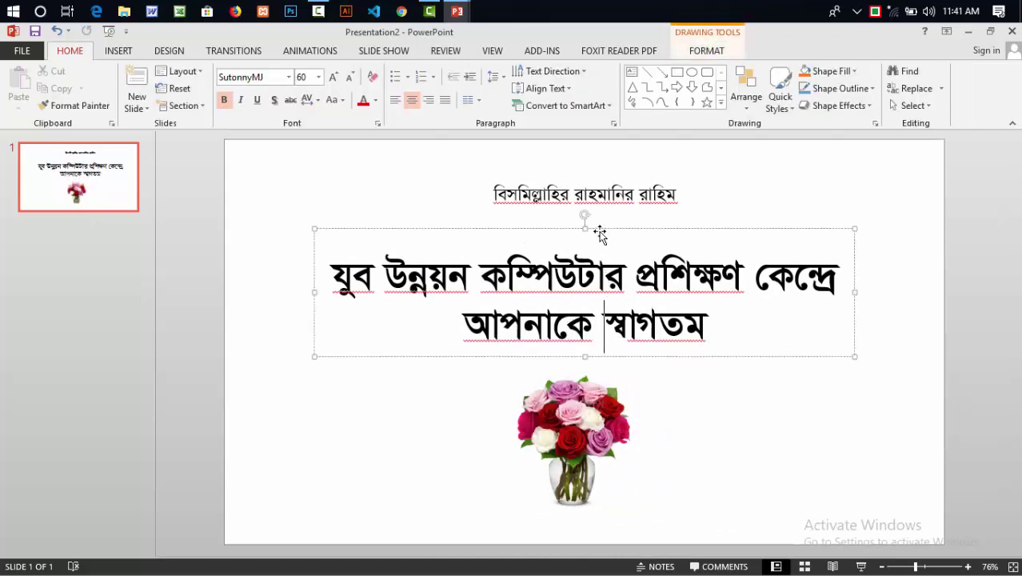
{"action": "left_click_drag", "start_coordinate": [585, 229], "coordinate": [584, 252]}
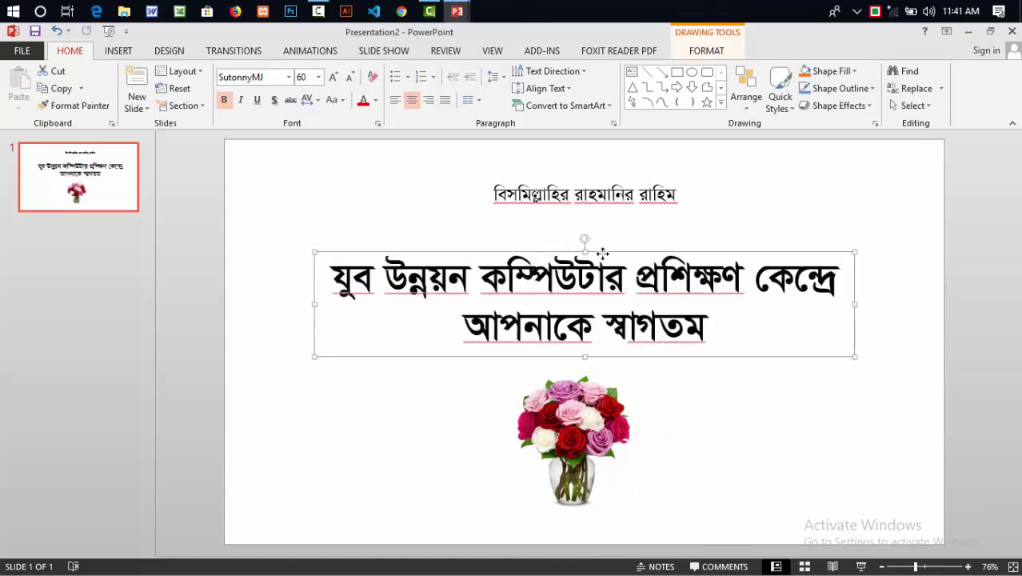
{"action": "key", "text": "Up"}
{"action": "key", "text": "Up"}
{"action": "key", "text": "Up"}
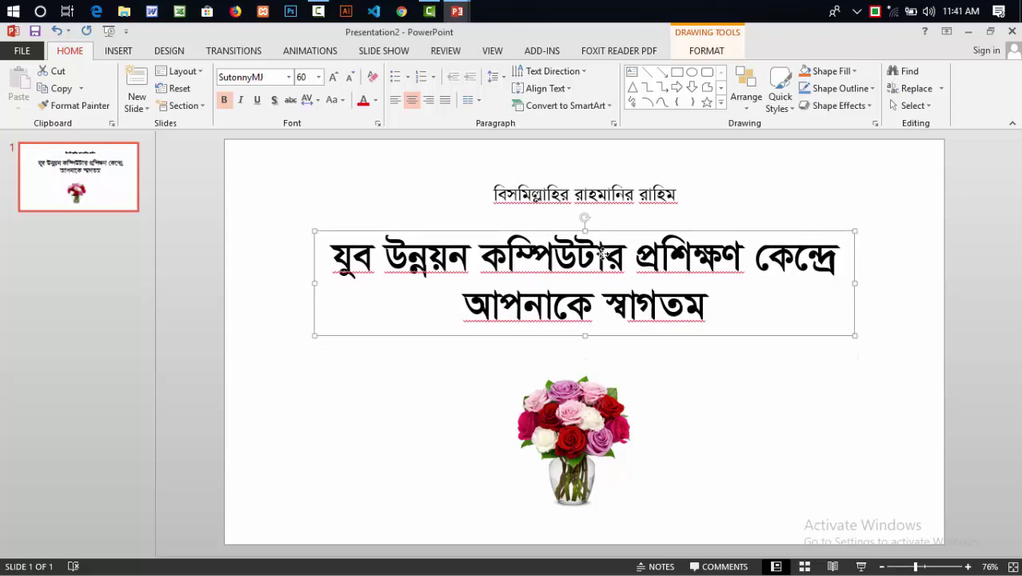
- Enlarge the flower picture slightly and select the first line of the title
{"action": "left_click", "coordinate": [572, 448]}
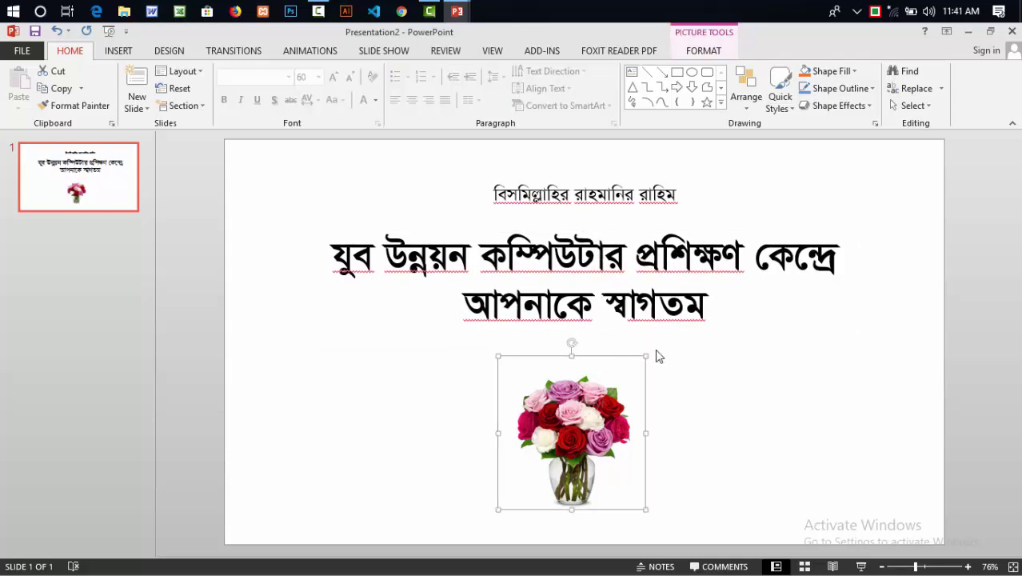
{"action": "left_click_drag", "start_coordinate": [647, 355], "coordinate": [667, 335]}
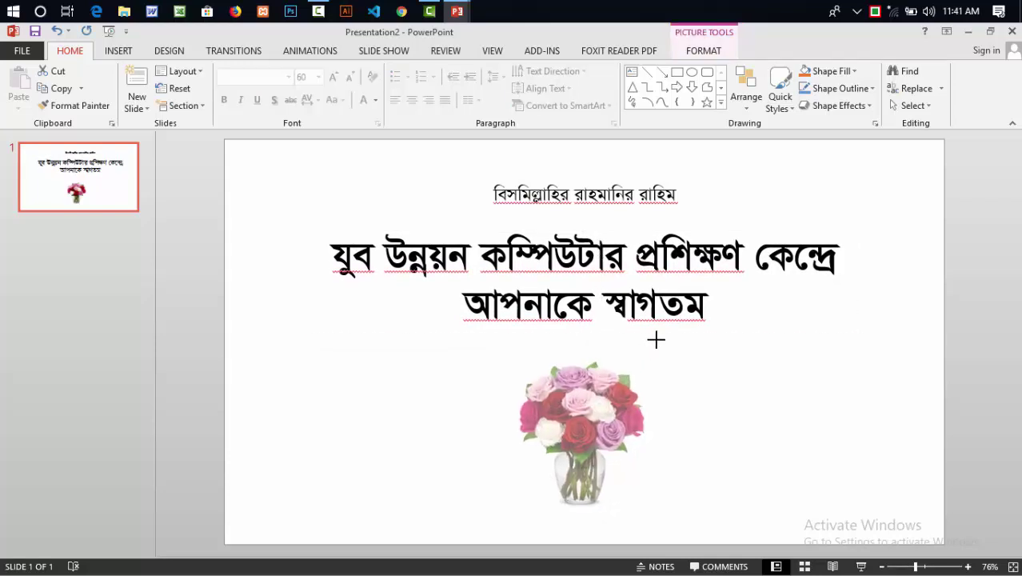
{"action": "left_click", "coordinate": [705, 340]}
{"action": "left_click", "coordinate": [684, 308]}
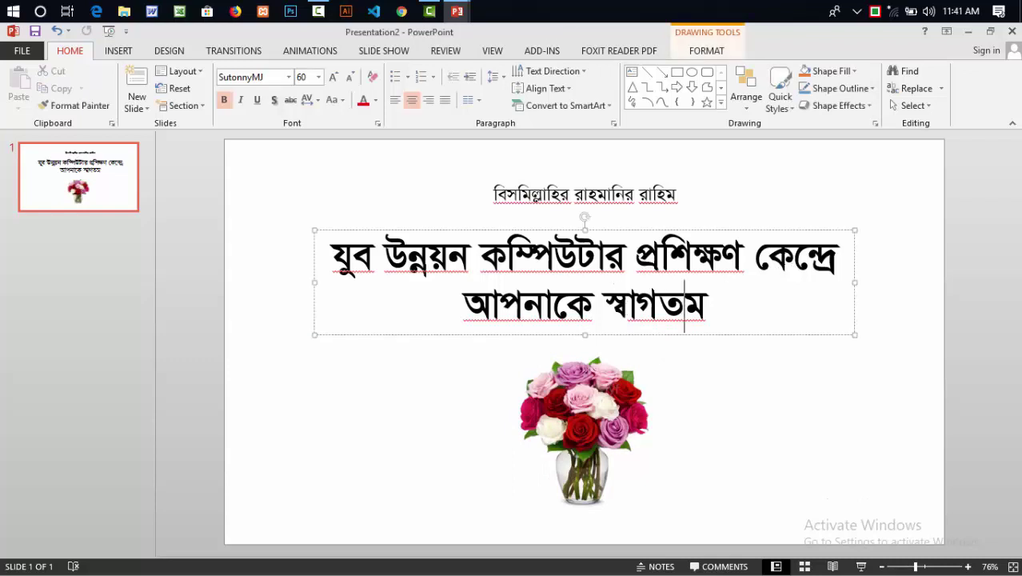
{"action": "mouse_move", "coordinate": [837, 258]}
{"action": "left_mouse_down"}
{"action": "mouse_move", "coordinate": [368, 246]}
{"action": "mouse_move", "coordinate": [332, 258]}
{"action": "left_mouse_up"}
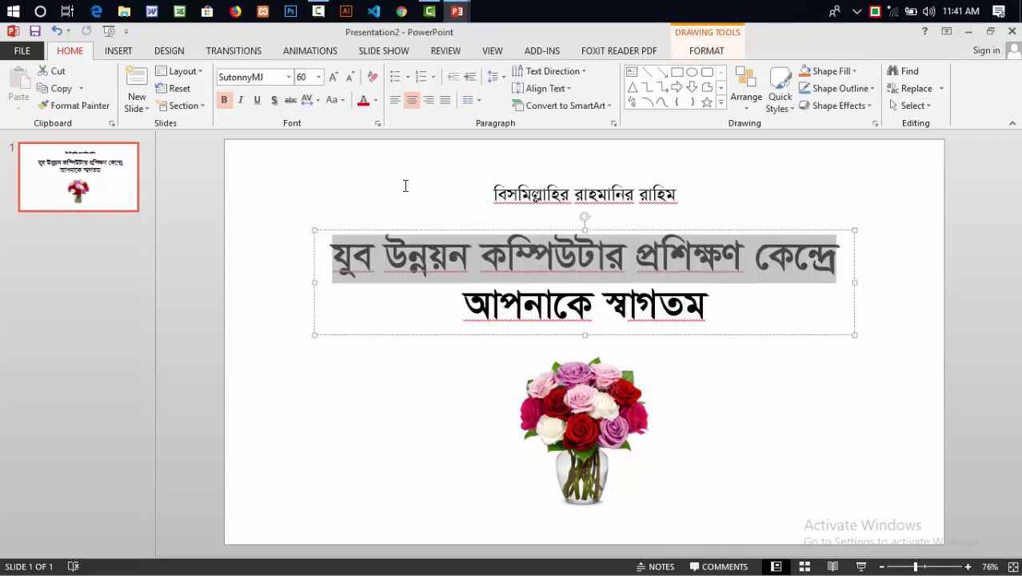
- Colour the first title line green, including its last conjunct, and আপনাকে স্বাগতম light blue
{"action": "left_click", "coordinate": [376, 100]}
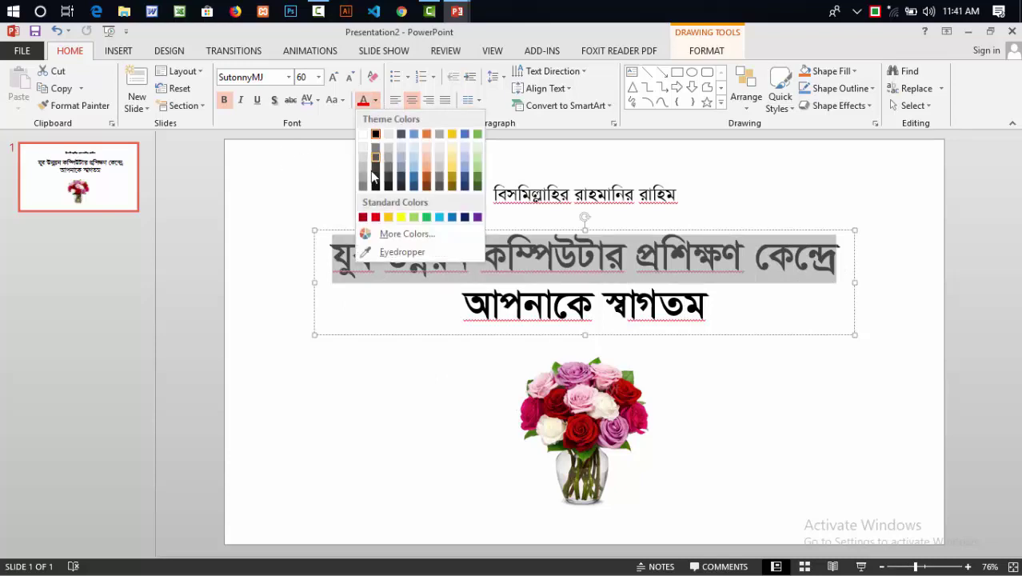
{"action": "left_click", "coordinate": [426, 217]}
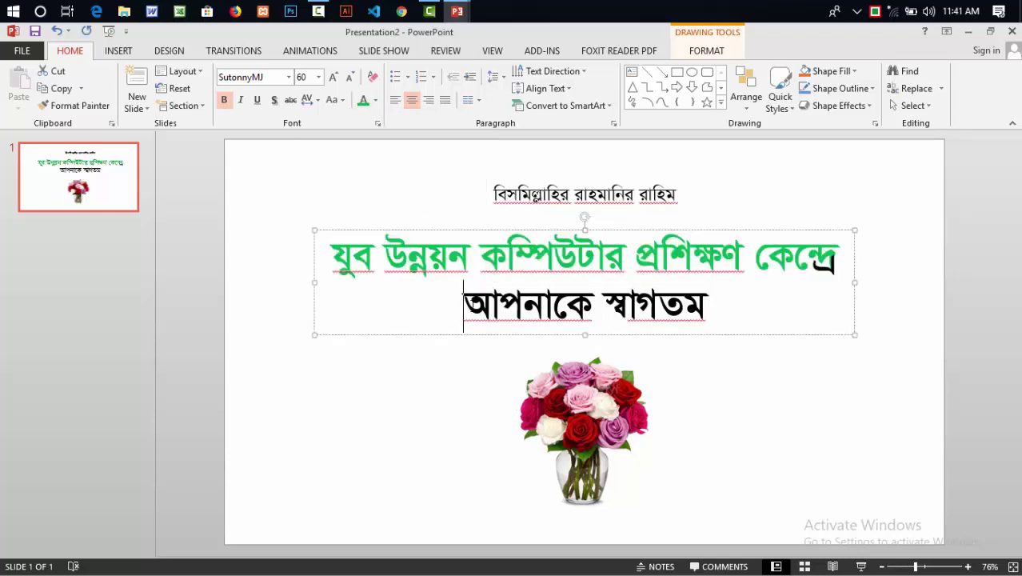
{"action": "left_click_drag", "start_coordinate": [463, 304], "coordinate": [712, 308]}
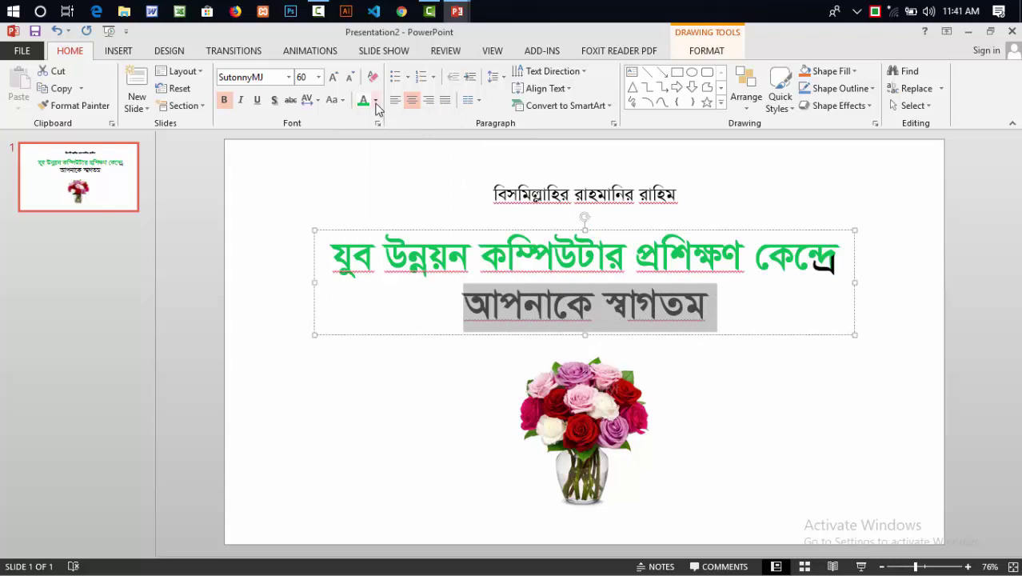
{"action": "left_click", "coordinate": [375, 100]}
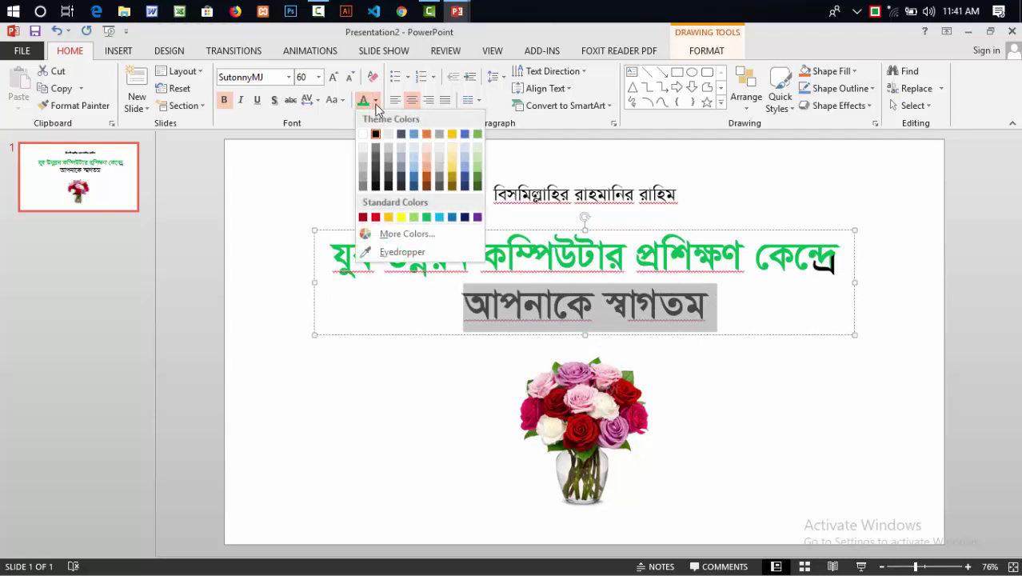
{"action": "left_click", "coordinate": [443, 219]}
{"action": "left_click", "coordinate": [870, 389]}
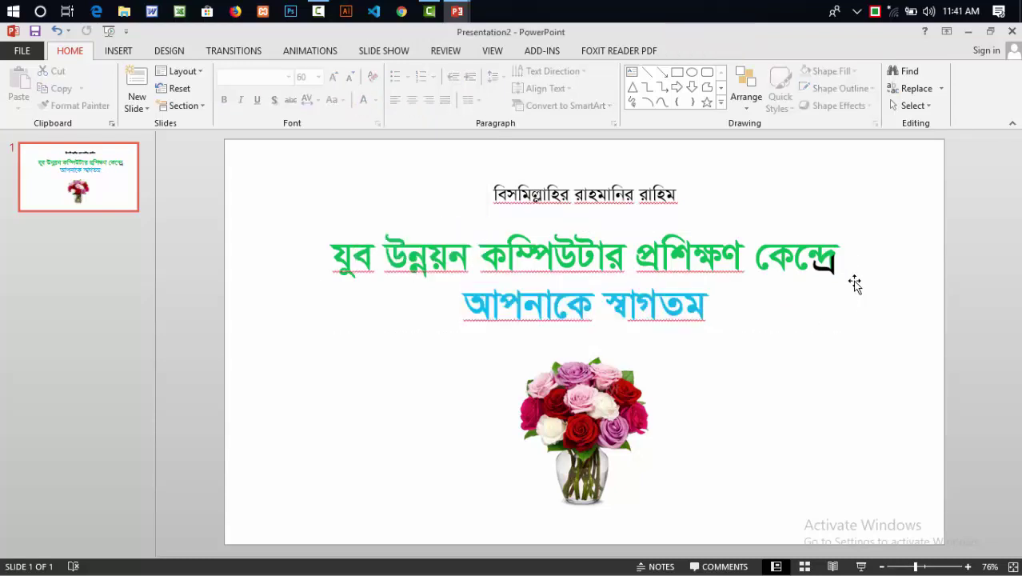
{"action": "left_click_drag", "start_coordinate": [837, 262], "coordinate": [793, 261]}
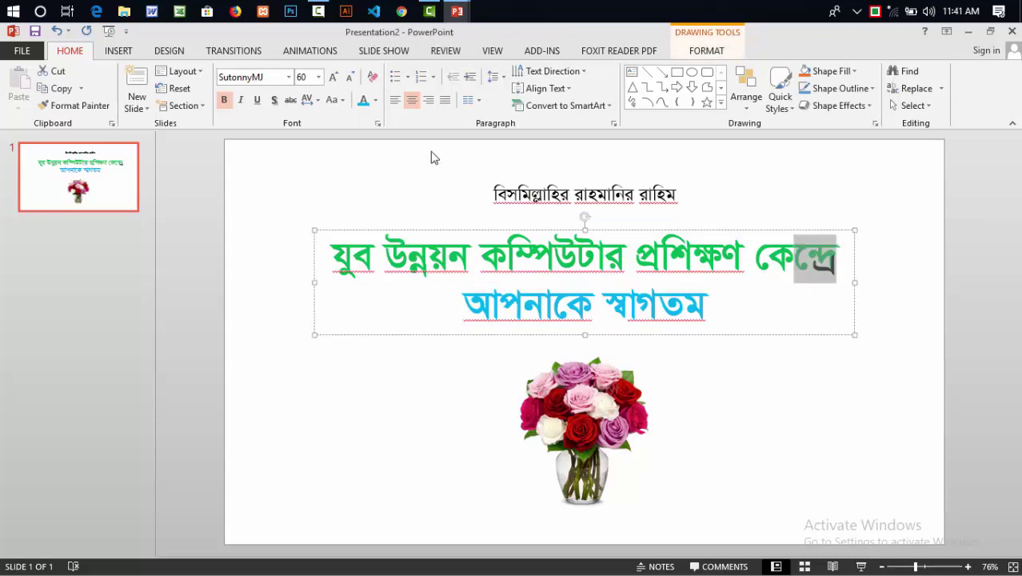
{"action": "left_click", "coordinate": [375, 100]}
{"action": "left_click", "coordinate": [426, 210]}
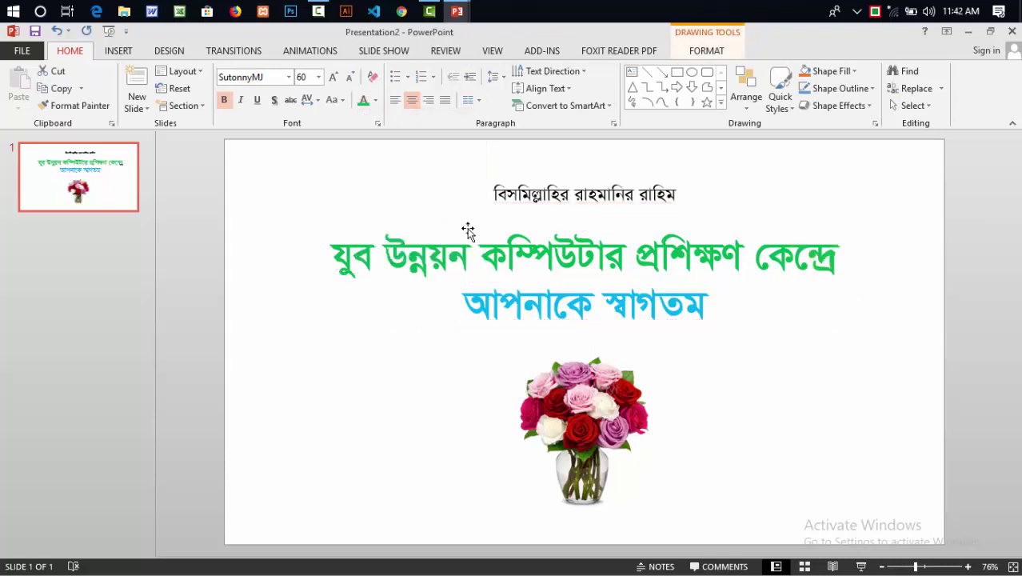
{"action": "left_click", "coordinate": [904, 308]}
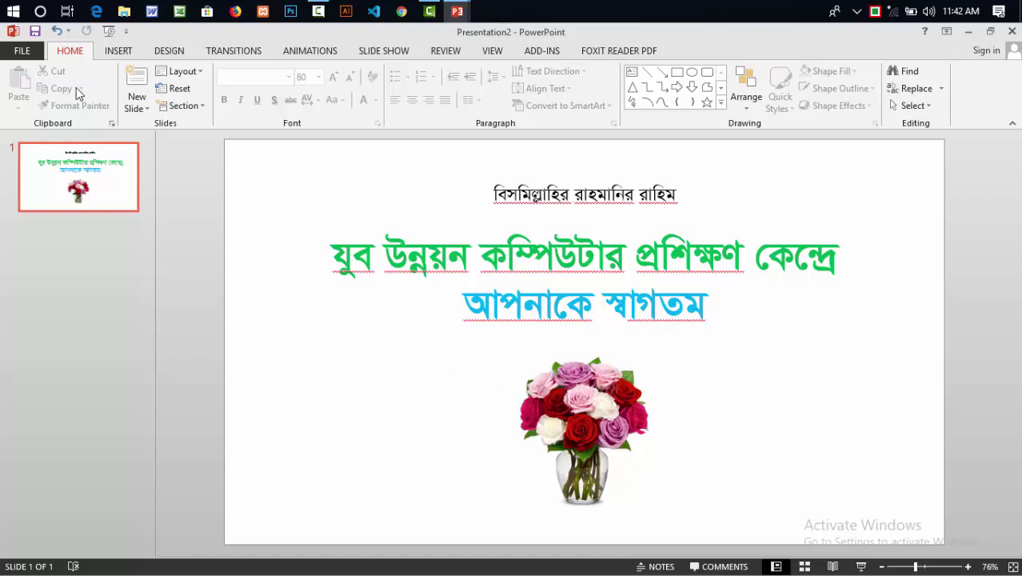
{"action": "left_click", "coordinate": [136, 98]}
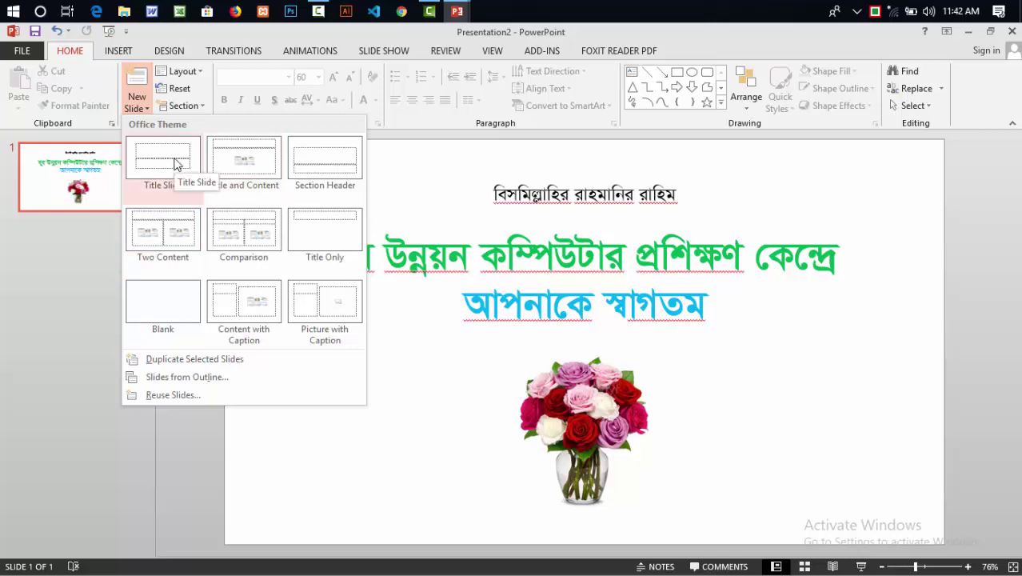
{"action": "left_click", "coordinate": [90, 195]}
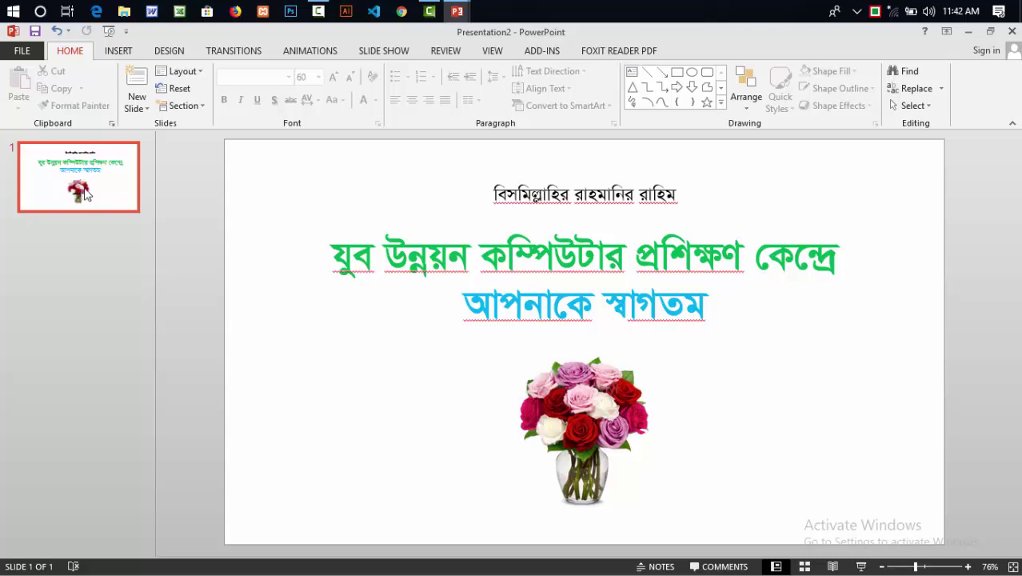
{"action": "left_click", "coordinate": [80, 270]}
{"action": "left_click", "coordinate": [83, 190]}
{"action": "key", "text": "ctrl+m"}
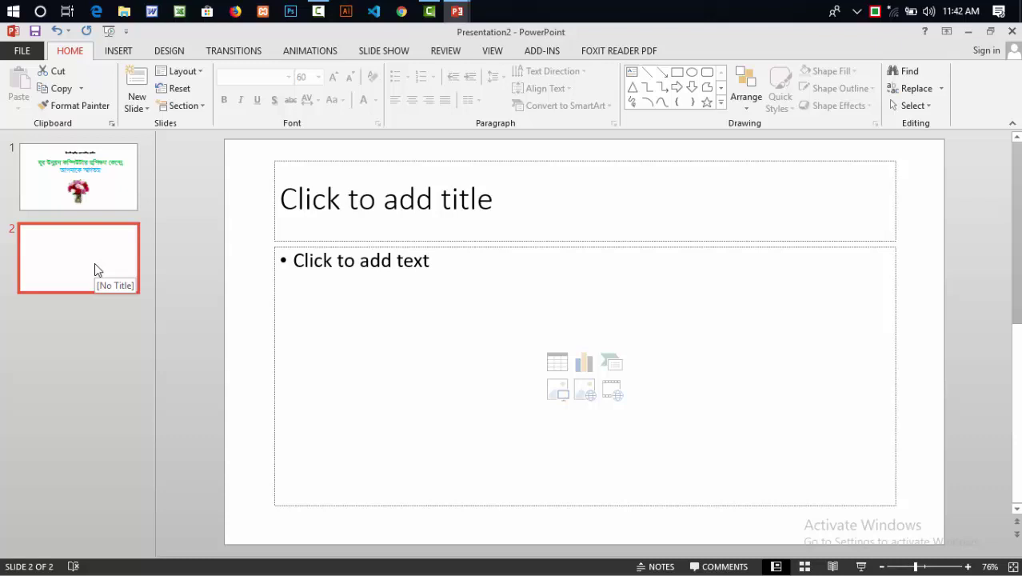
{"action": "key", "text": "Delete"}
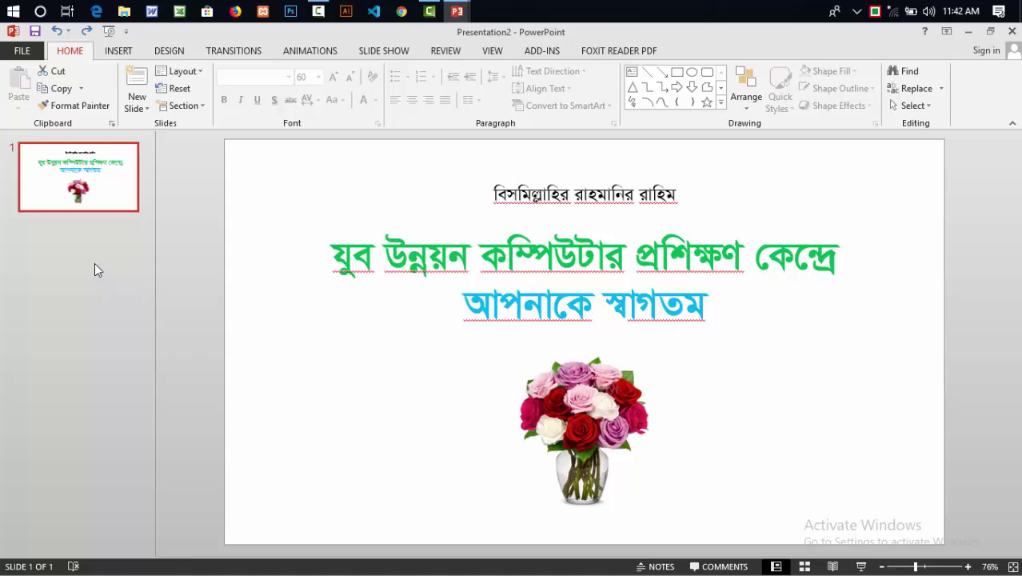
{"action": "left_click", "coordinate": [94, 264]}
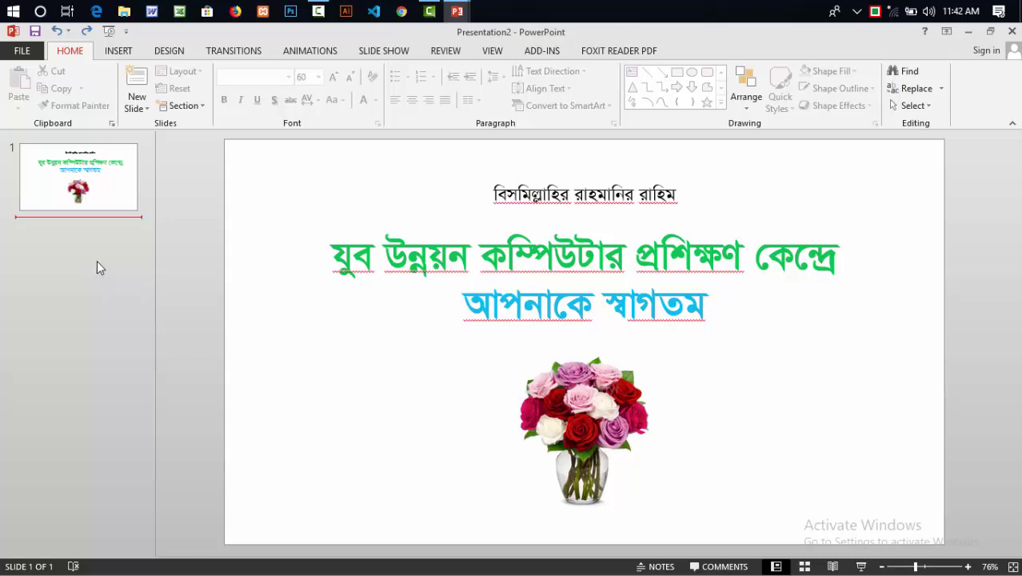
{"action": "left_click", "coordinate": [96, 195]}
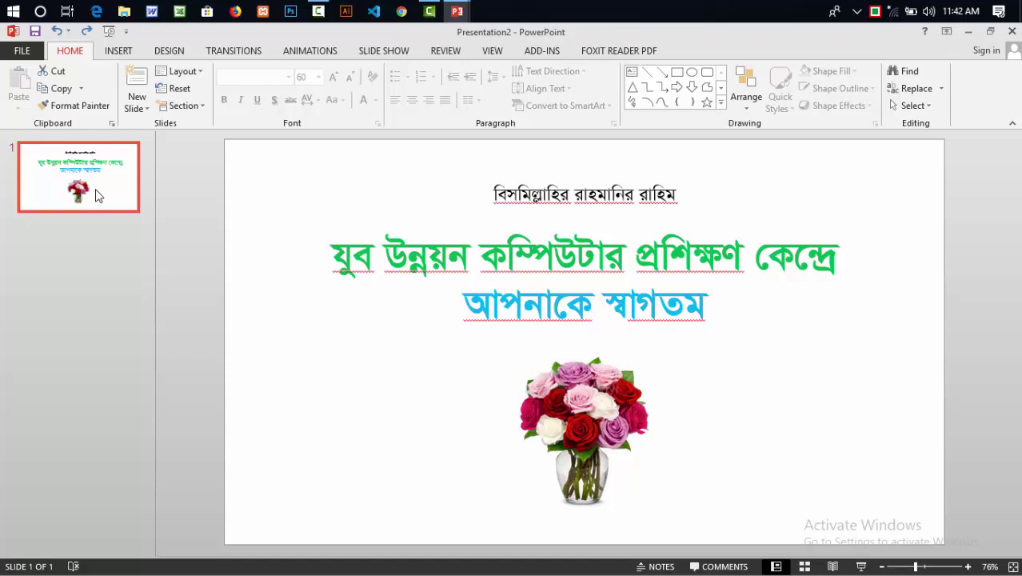
{"action": "left_click", "coordinate": [112, 259]}
{"action": "left_click", "coordinate": [373, 256]}
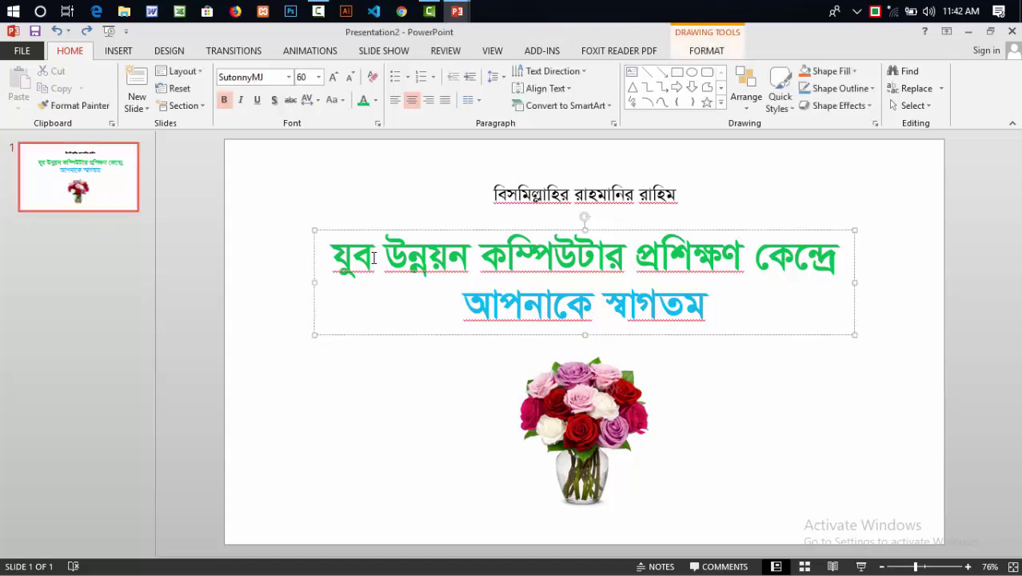
{"action": "key", "text": "ctrl+n"}
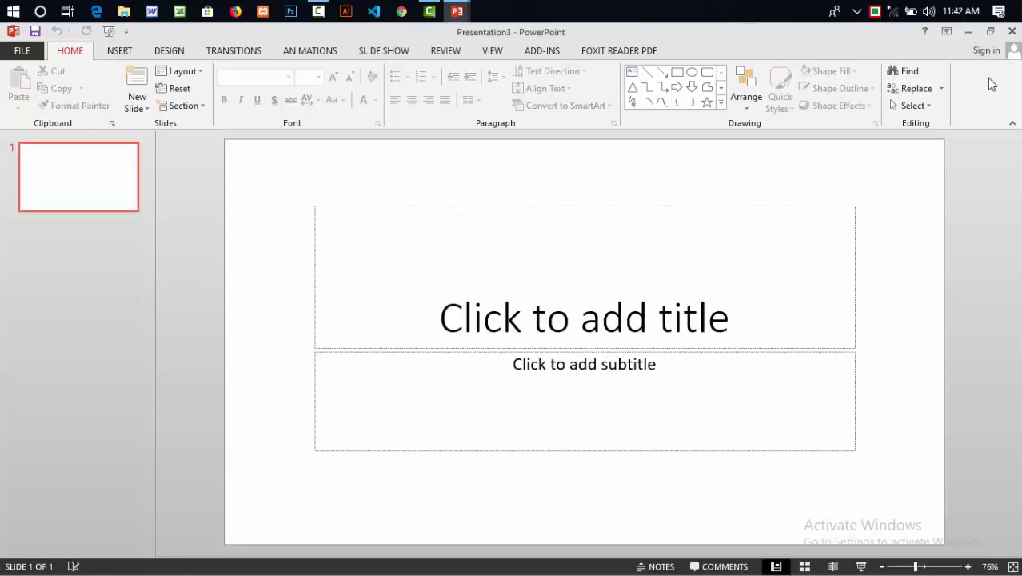
{"action": "left_click", "coordinate": [1012, 31]}
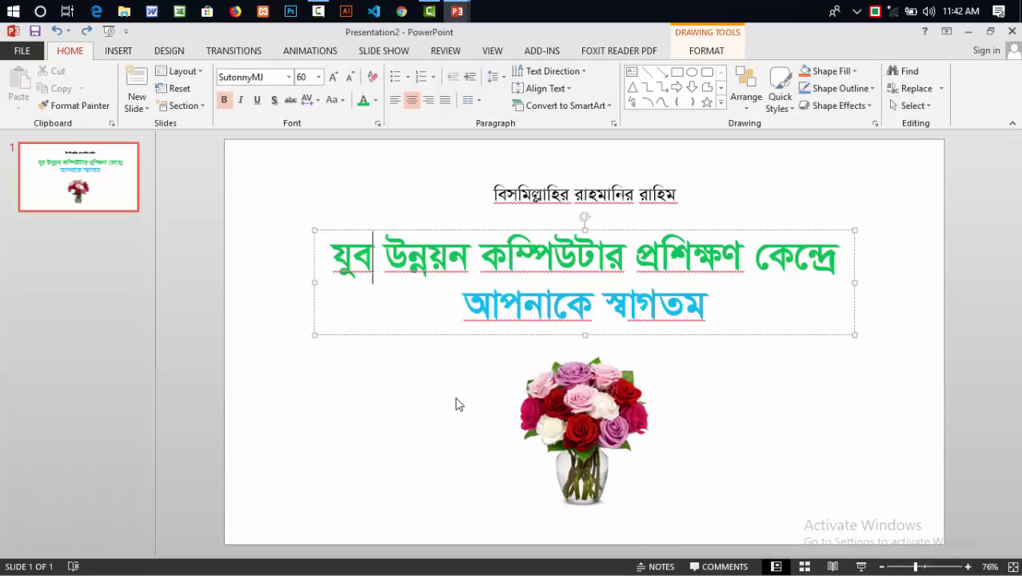
{"action": "left_click", "coordinate": [354, 408]}
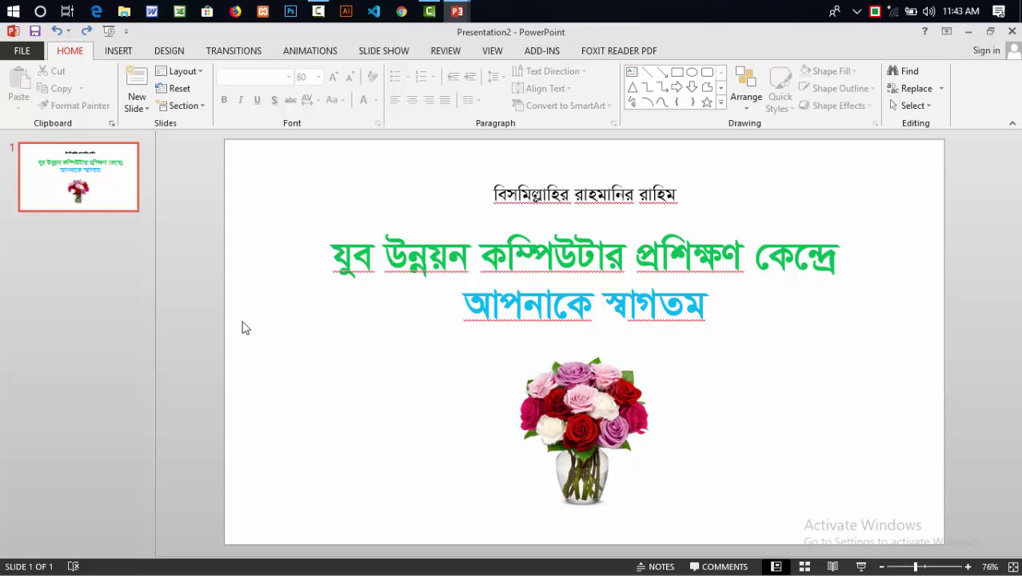
- Discard an added blank slide and paste a copy of slide 1 as slide 2
{"action": "left_click", "coordinate": [118, 51]}
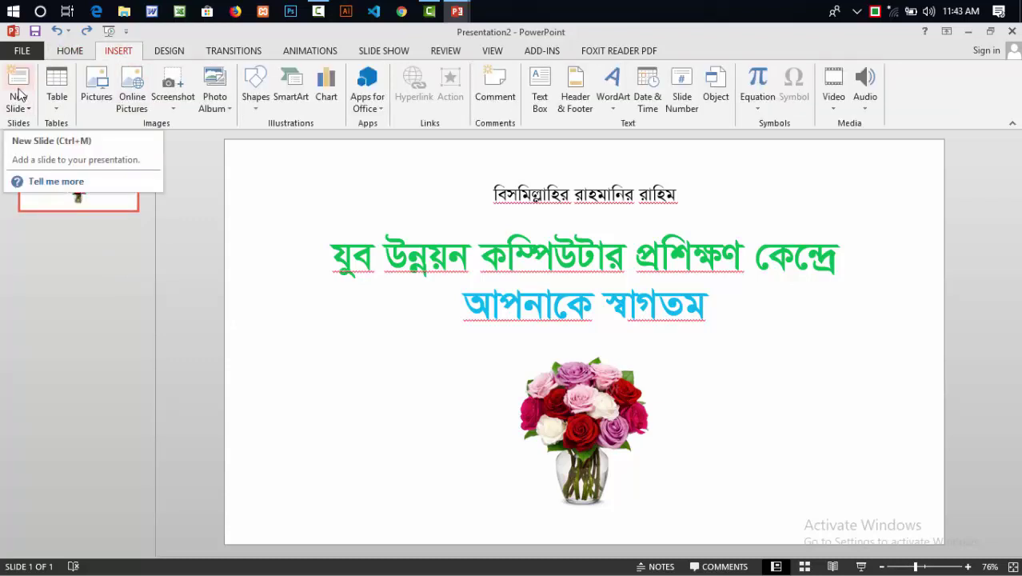
{"action": "left_click", "coordinate": [20, 95]}
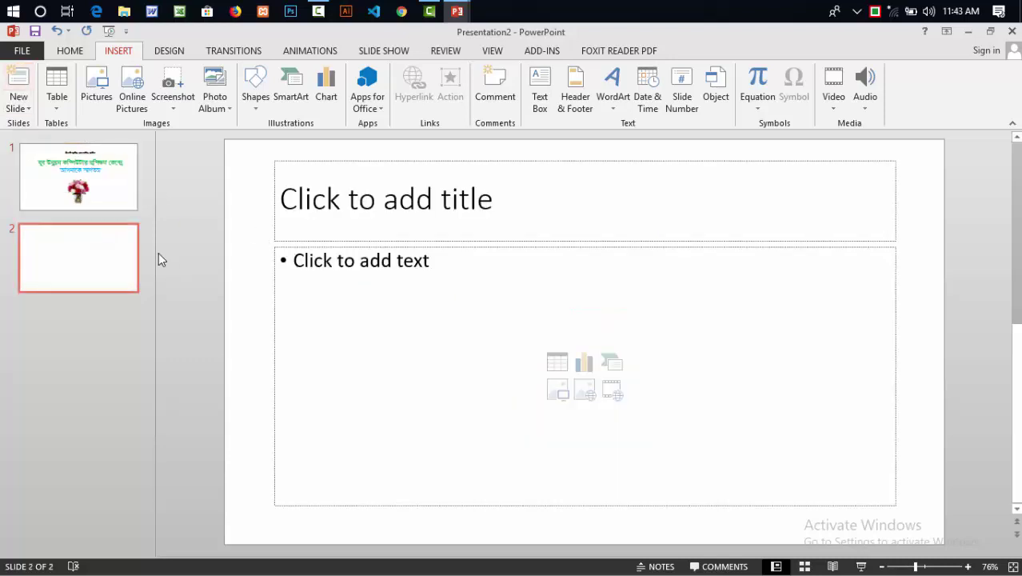
{"action": "key", "text": "Delete"}
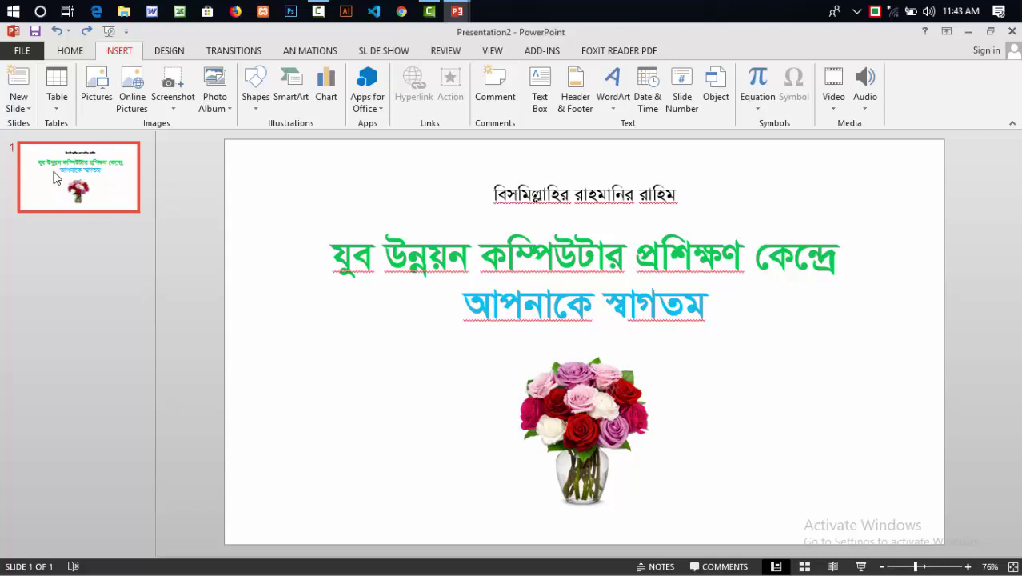
{"action": "key", "text": "ctrl+v"}
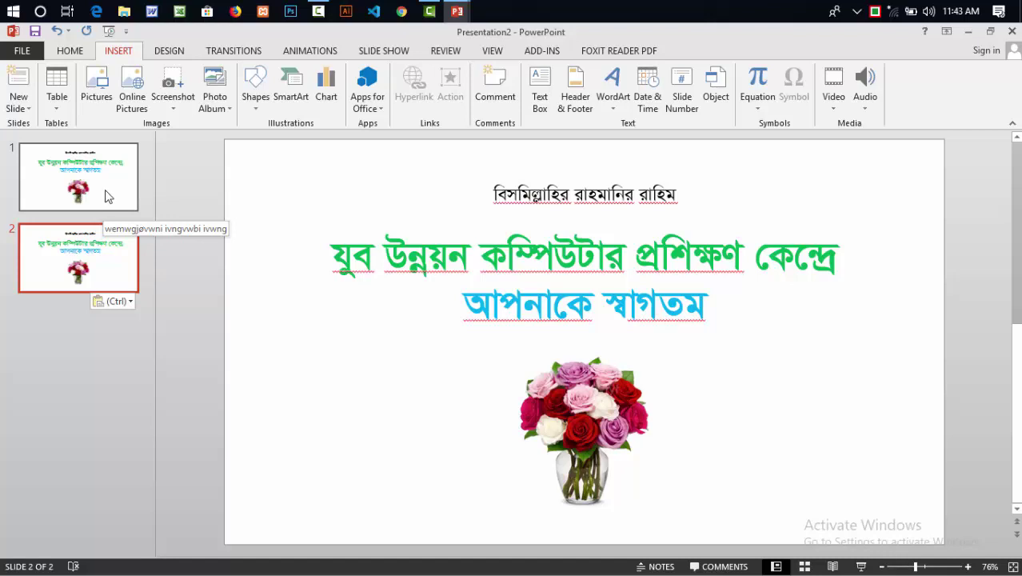
{"action": "left_click", "coordinate": [552, 255]}
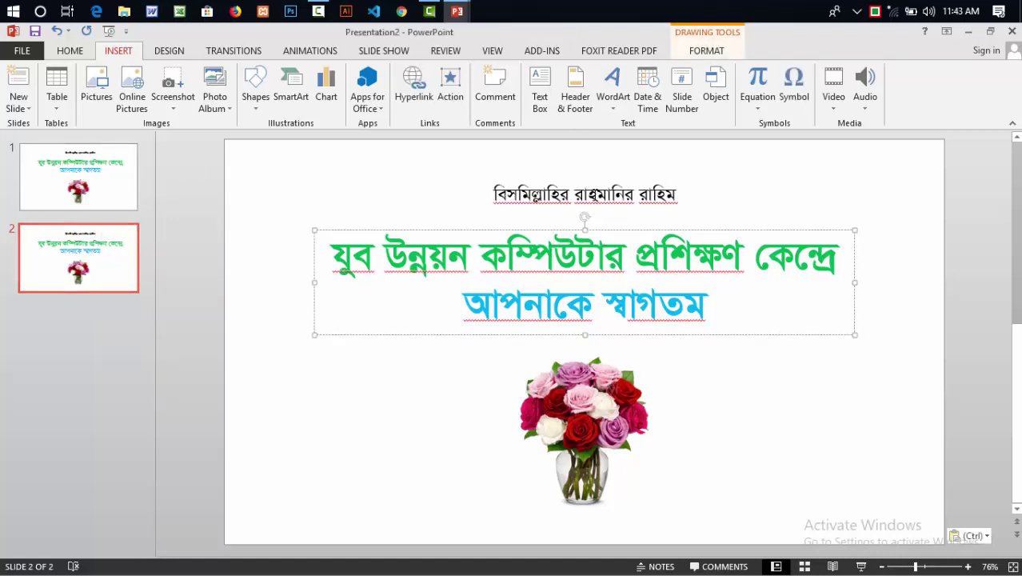
- Delete the top Bismillah text box and the empty title placeholder
{"action": "triple_click", "coordinate": [594, 194]}
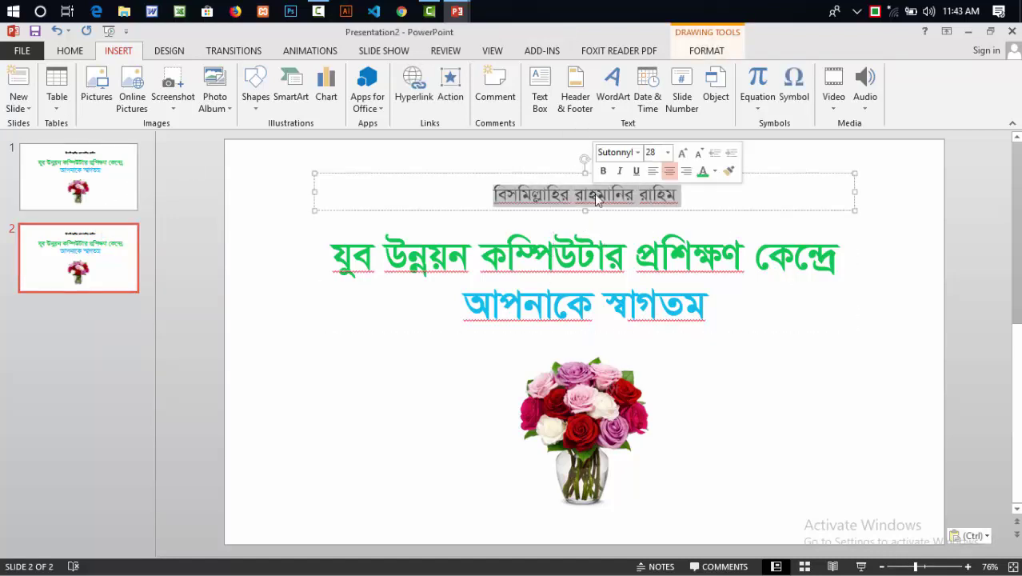
{"action": "left_click", "coordinate": [758, 209]}
{"action": "key", "text": "Delete"}
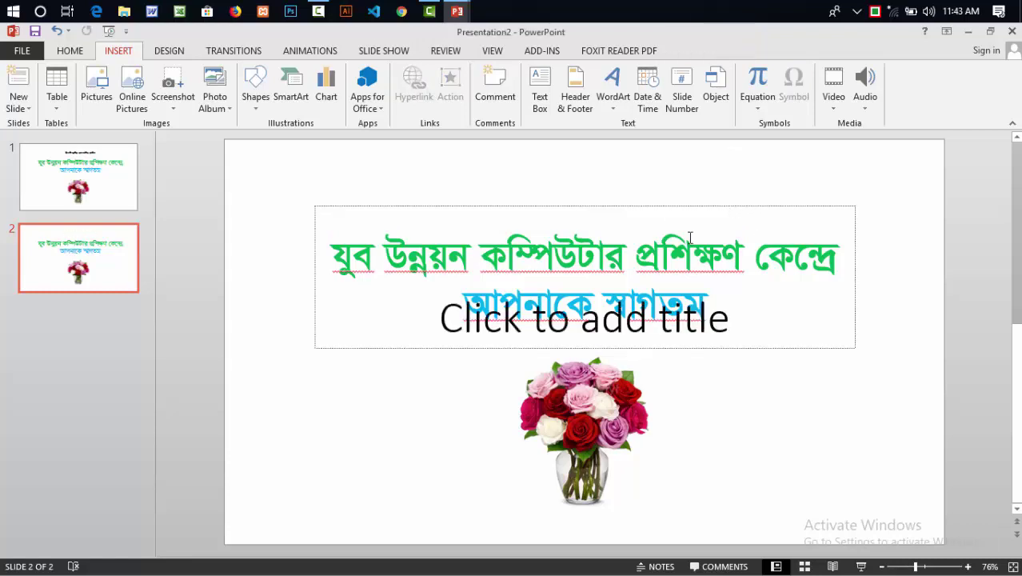
{"action": "left_click", "coordinate": [654, 203]}
{"action": "key", "text": "Delete"}
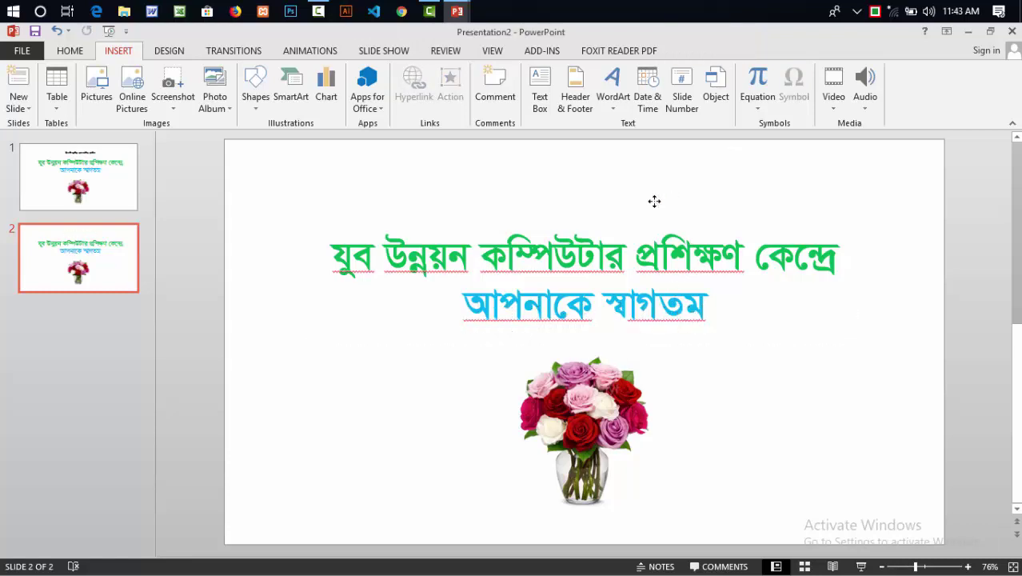
- Retype the green first heading line as গণপ্রজাতন্ত্রী বাংলাদেশ সরকার অনুমোদিত
{"action": "left_click", "coordinate": [620, 244]}
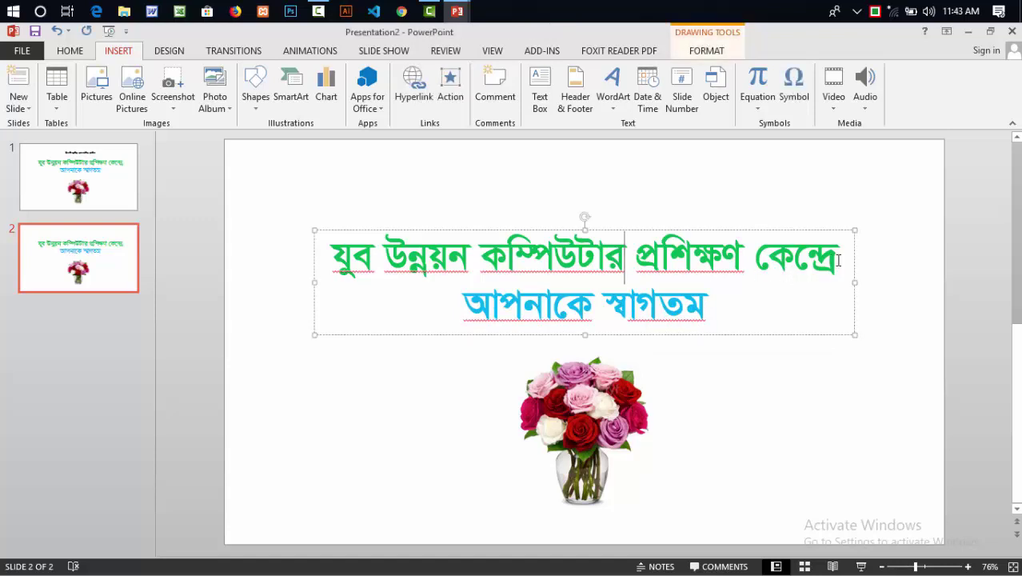
{"action": "triple_click", "coordinate": [697, 264]}
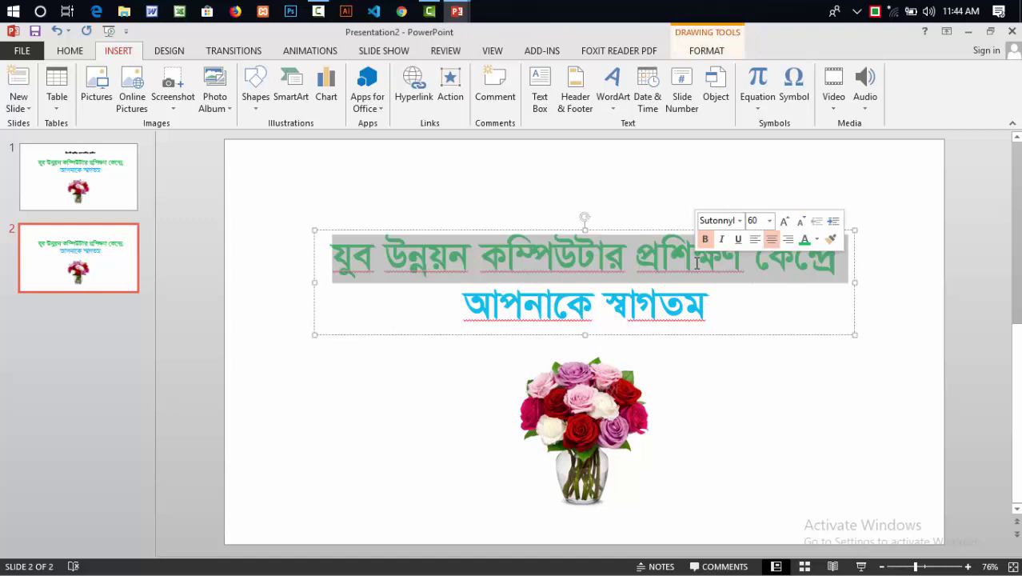
{"action": "type", "text": "গণপ্র"}
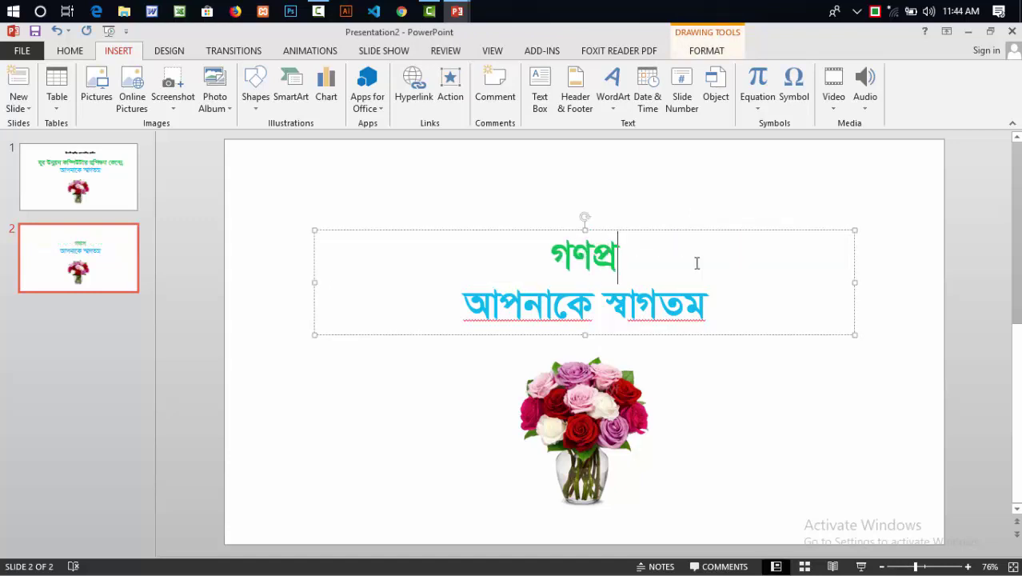
{"action": "type", "text": "জাতন্ত্রী বাং"}
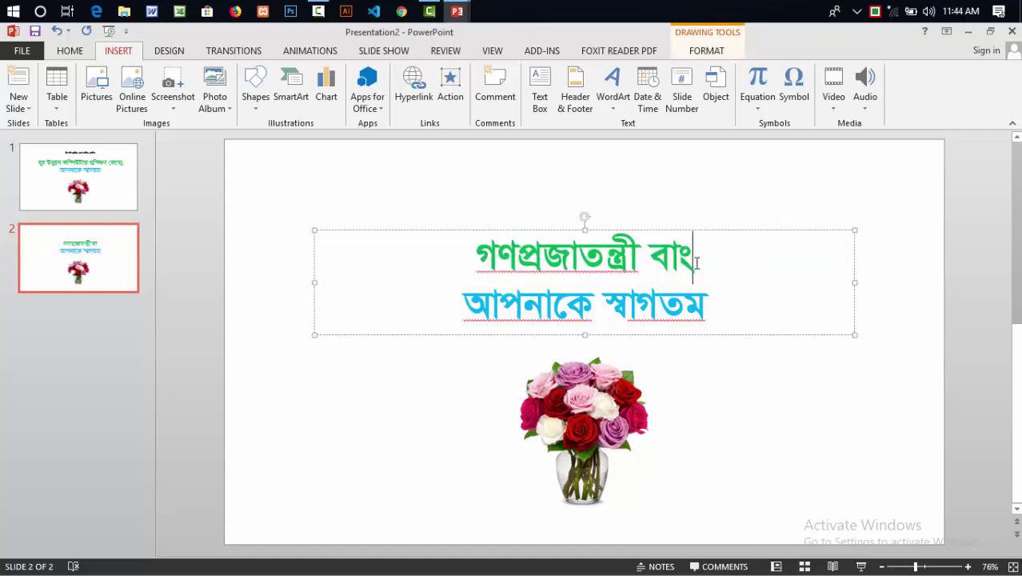
{"action": "type", "text": "লাদেম সর"}
{"action": "key", "text": "BackSpace"}
{"action": "key", "text": "BackSpace"}
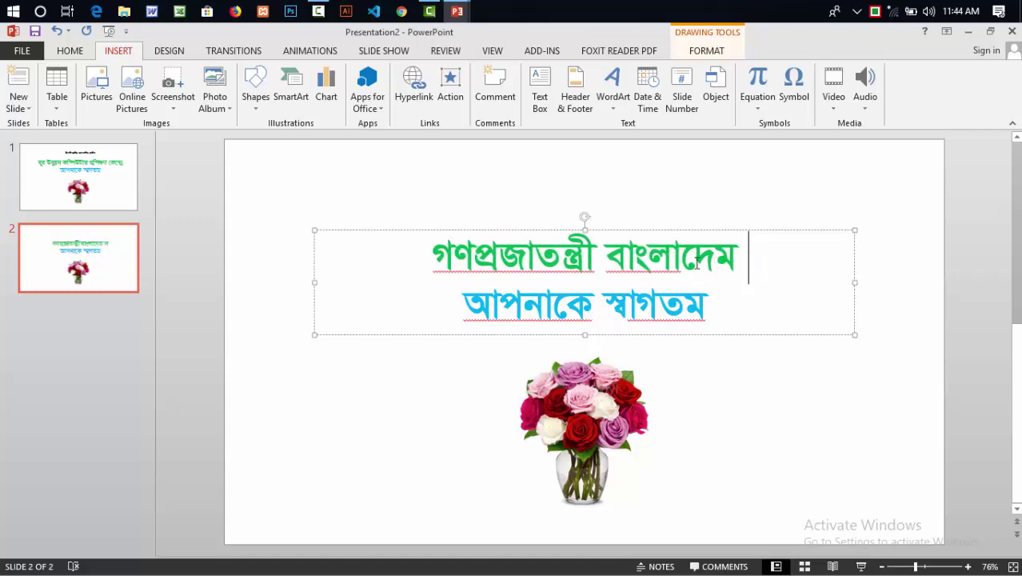
{"action": "key", "text": "BackSpace"}
{"action": "key", "text": "BackSpace"}
{"action": "type", "text": "শ সরকা"}
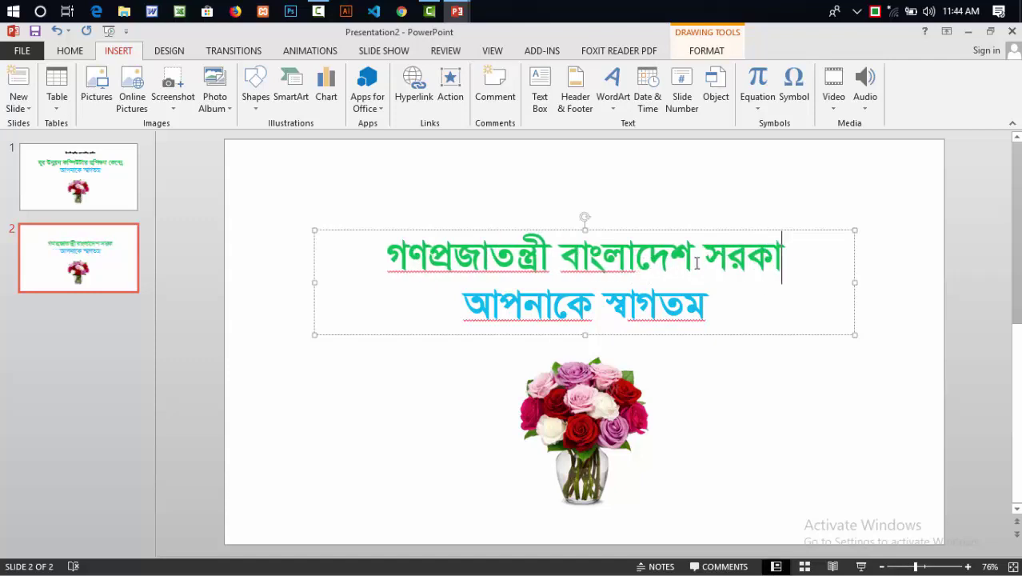
{"action": "type", "text": "র অনুমোদিত"}
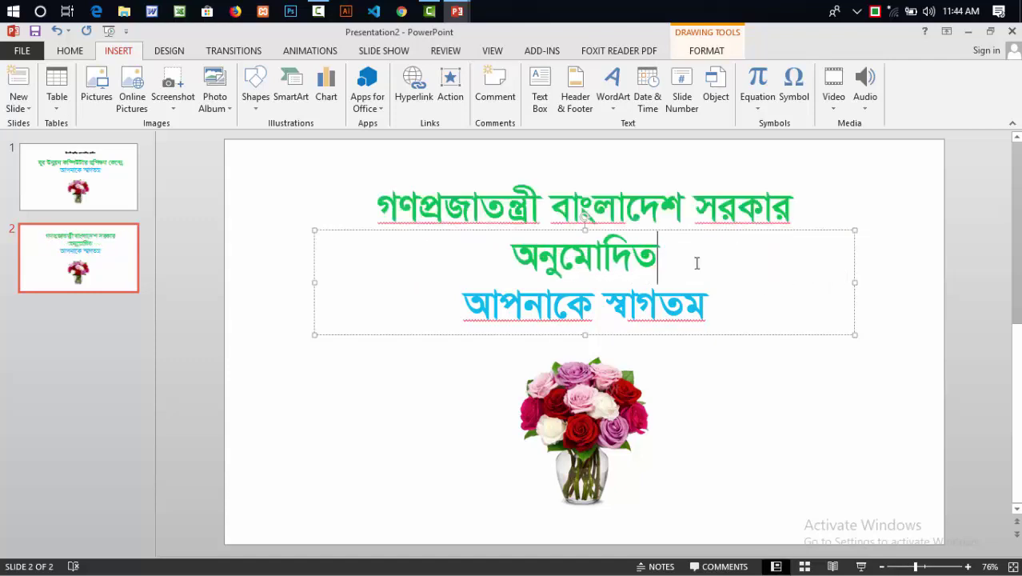
- Shrink the heading's font so it fits on one line
{"action": "left_click", "coordinate": [855, 287]}
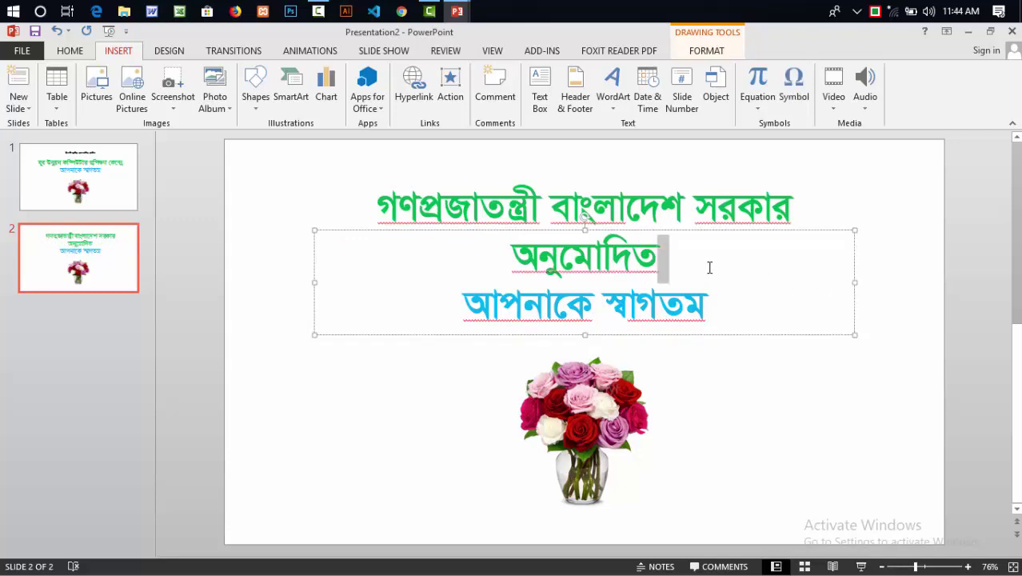
{"action": "left_click_drag", "start_coordinate": [707, 267], "coordinate": [422, 216]}
{"action": "key", "text": "ctrl+shift+comma"}
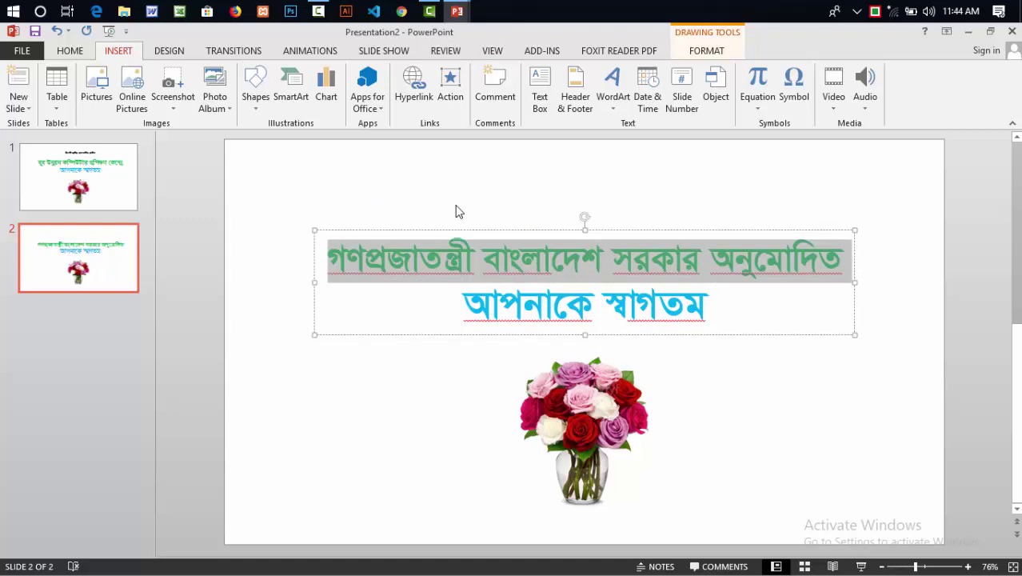
- Select the আপনাকে স্বাগতম line, clear its formatting and erase its text
{"action": "triple_click", "coordinate": [656, 304]}
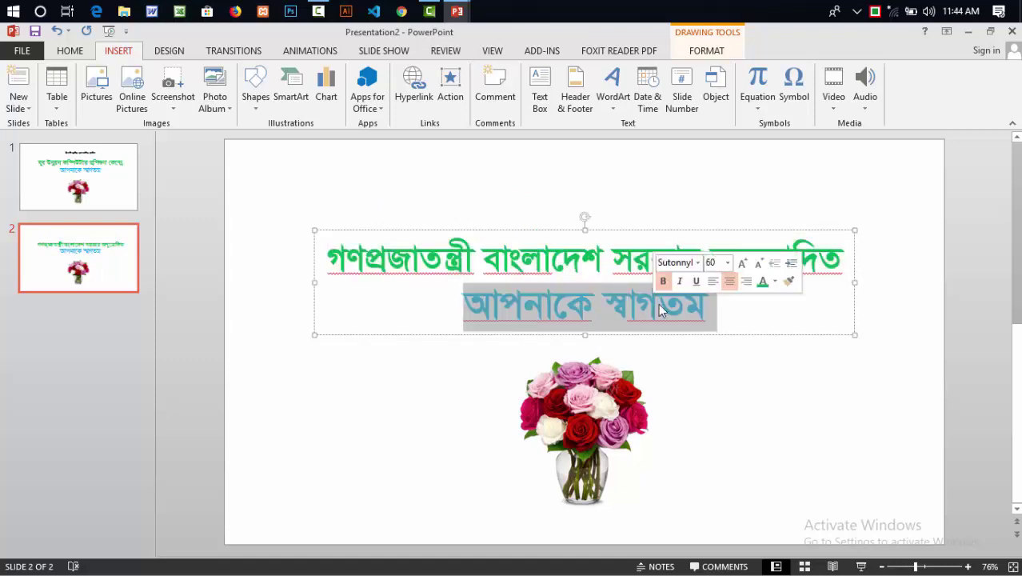
{"action": "key", "text": "ctrl+space"}
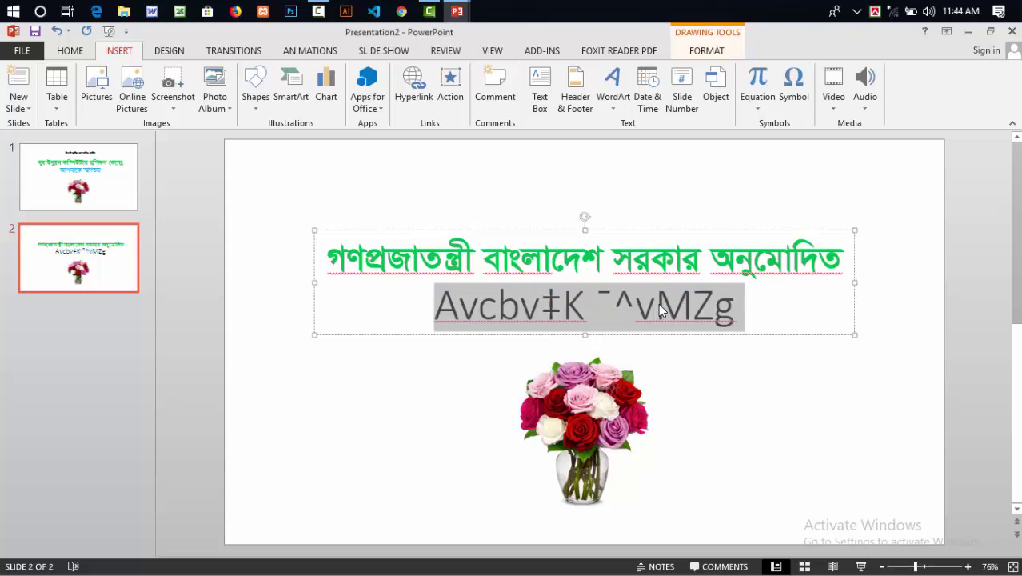
{"action": "type", "text": "GF"}
{"action": "key", "text": "BackSpace"}
{"action": "key", "text": "BackSpace"}
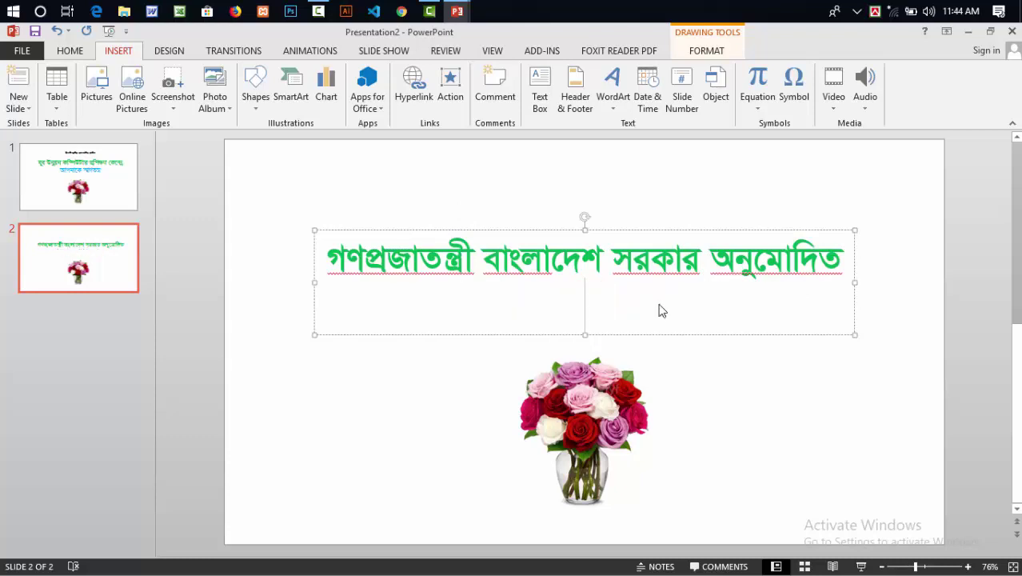
{"action": "type", "text": "ict"}
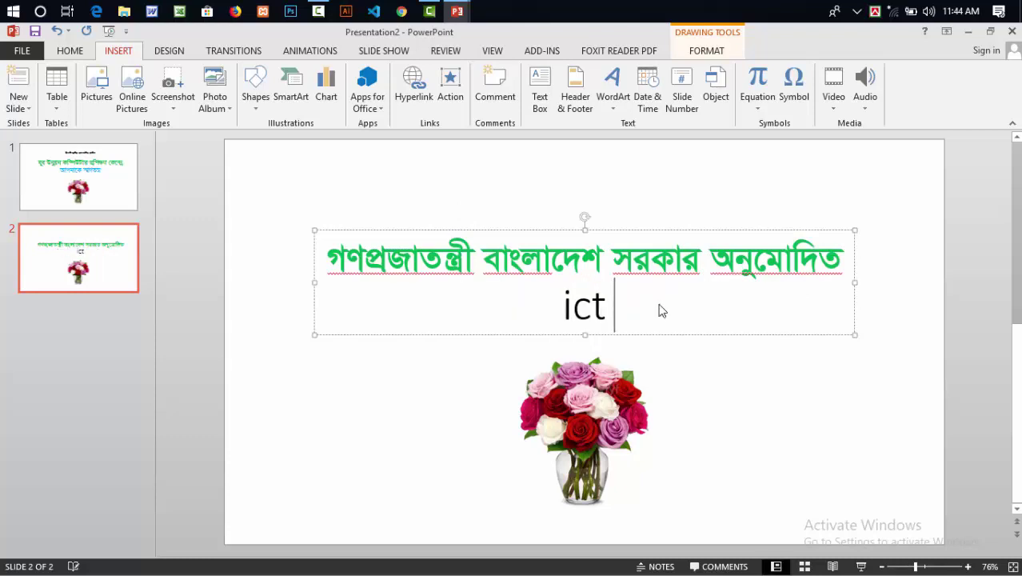
{"action": "key", "text": "BackSpace"}
{"action": "key", "text": "BackSpace"}
{"action": "key", "text": "BackSpace"}
{"action": "key", "text": "BackSpace"}
{"action": "key", "text": "BackSpace"}
{"action": "key", "text": "Return"}
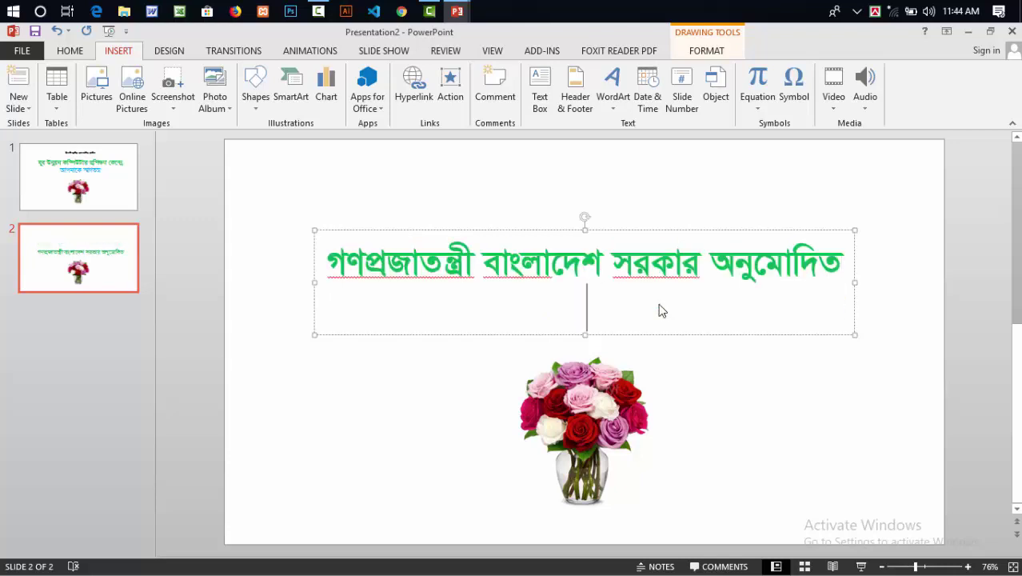
- Type the new second line ending কর্তৃক পরিচালিত, fixing typing slips
{"action": "type", "text": "ict"}
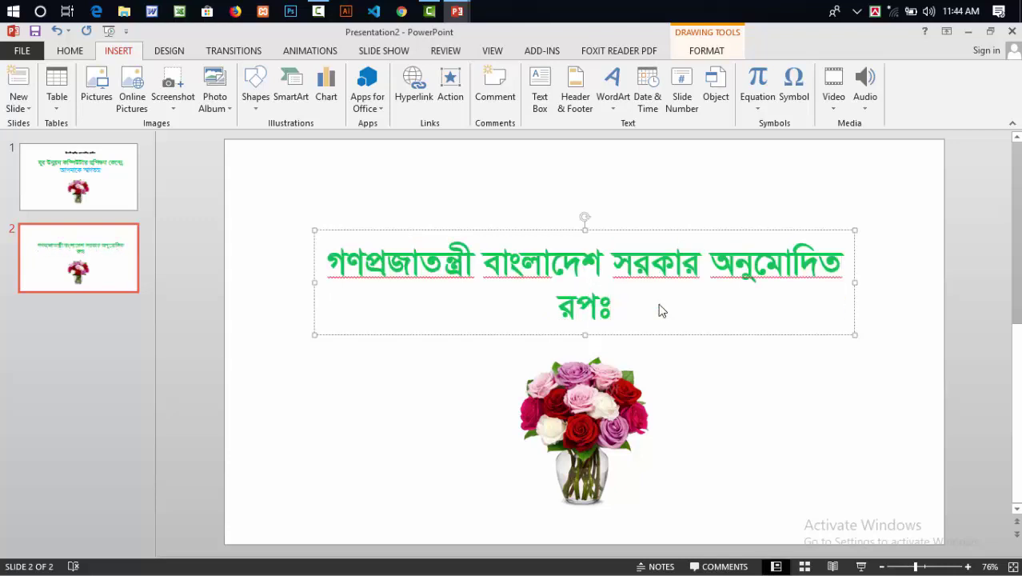
{"action": "type", "text": " শঘঙডখউউএউ "}
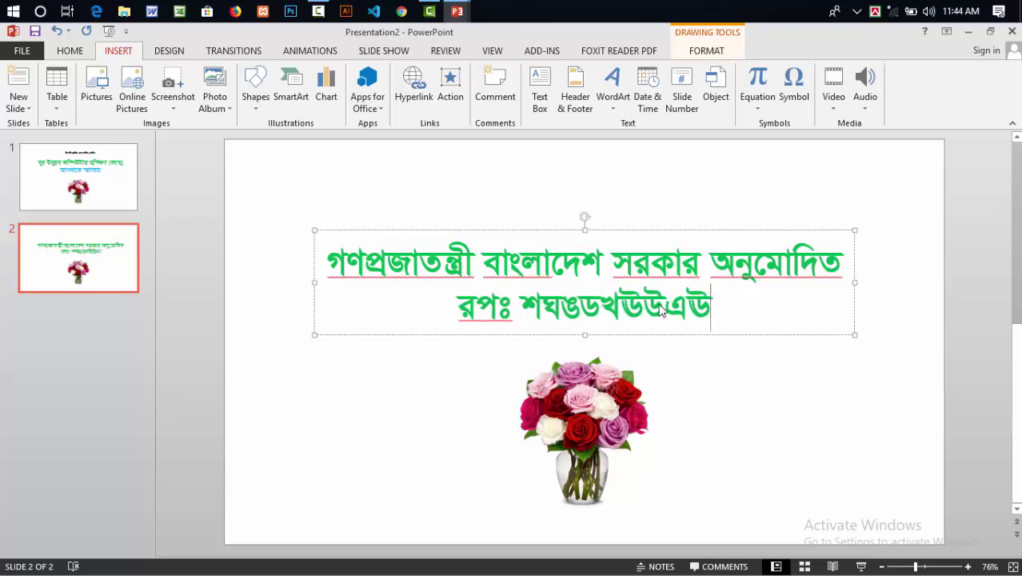
{"action": "type", "text": "কত"}
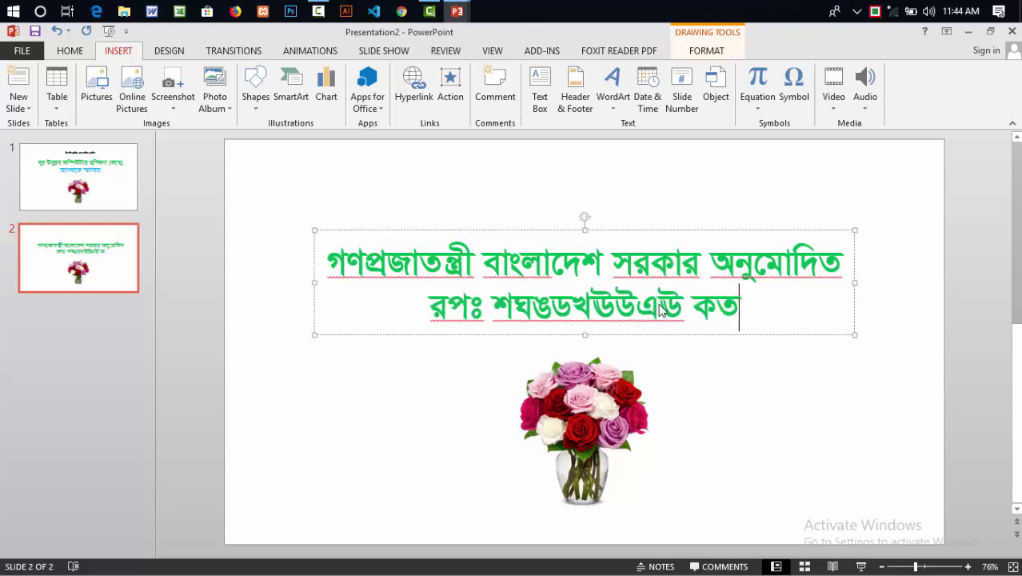
{"action": "type", "text": "র্ৃ"}
{"action": "key", "text": "BackSpace"}
{"action": "type", "text": "ক"}
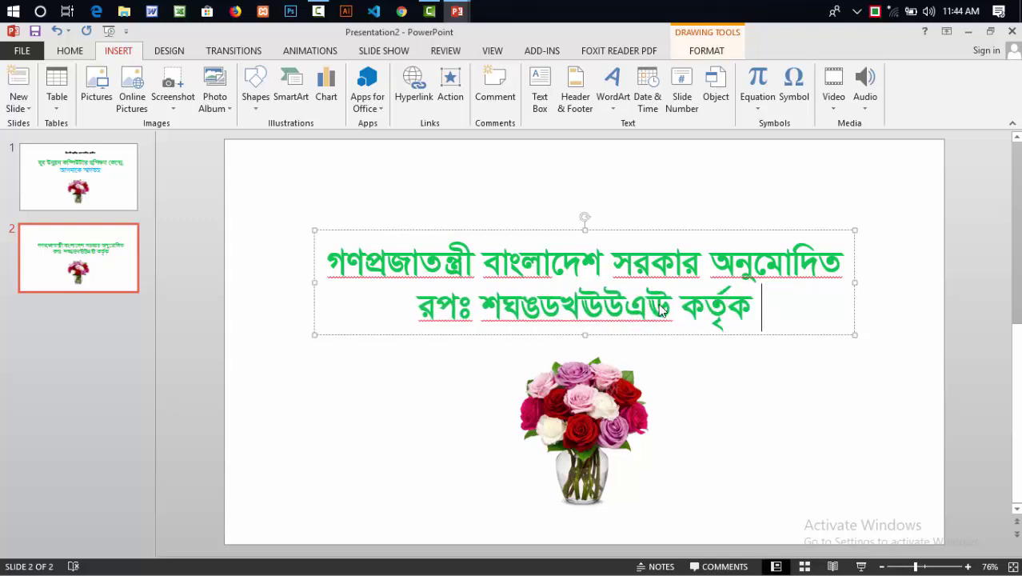
{"action": "type", "text": " পরিচা"}
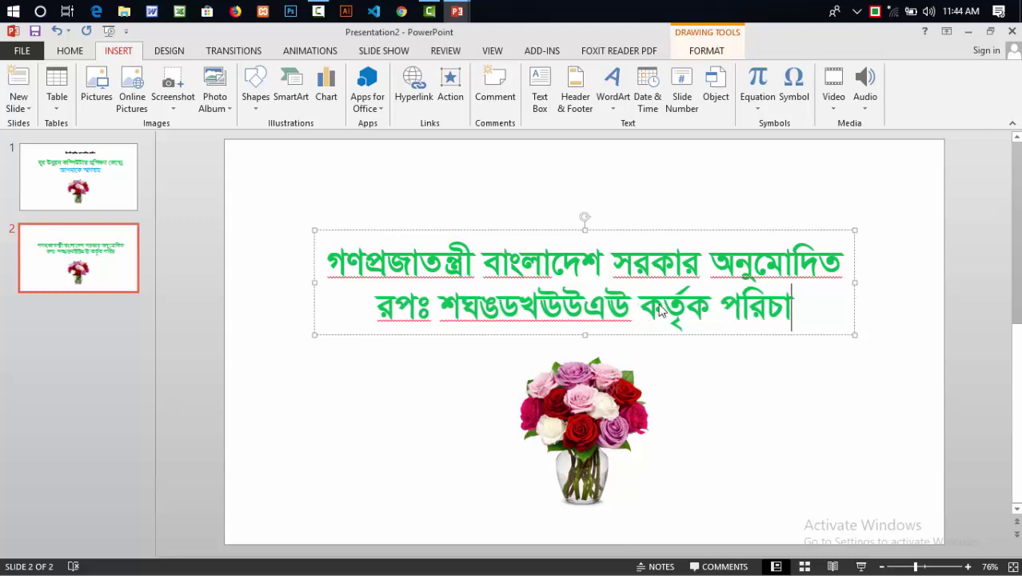
{"action": "type", "text": "লিত"}
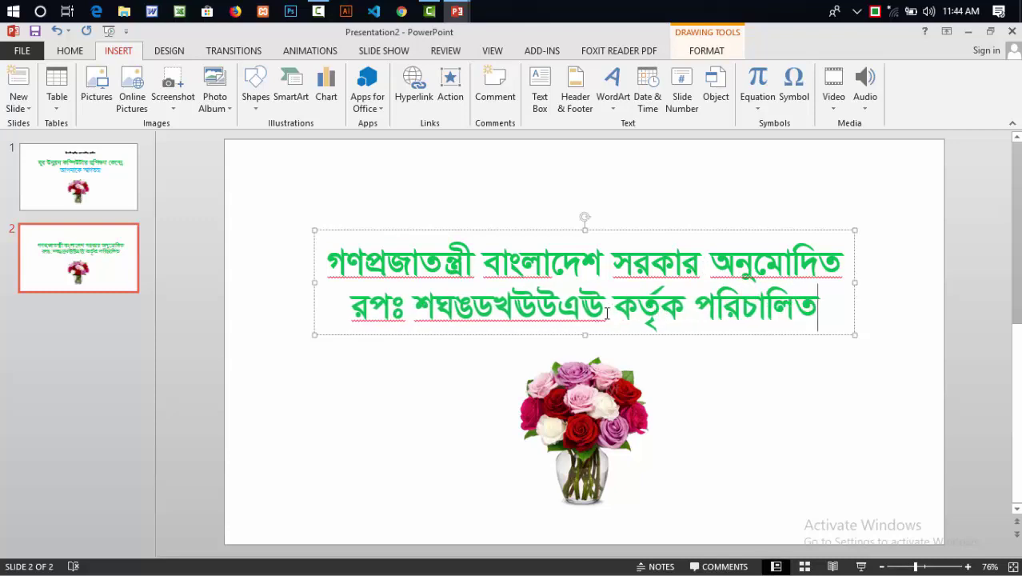
- Set the garbled words on the second line to Arial, not bold
{"action": "left_click_drag", "start_coordinate": [613, 312], "coordinate": [328, 312]}
{"action": "left_click", "coordinate": [70, 50]}
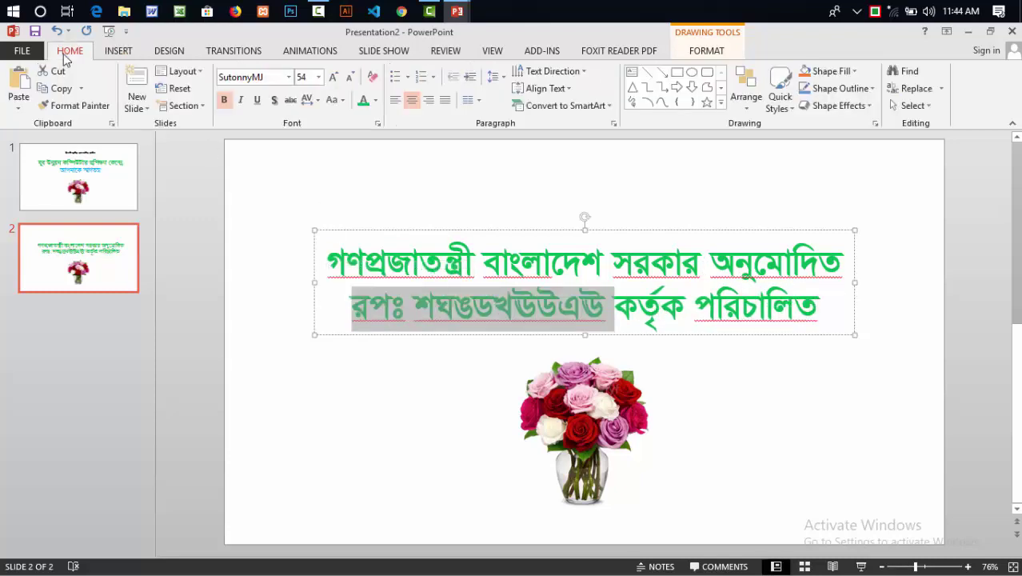
{"action": "left_click", "coordinate": [257, 80]}
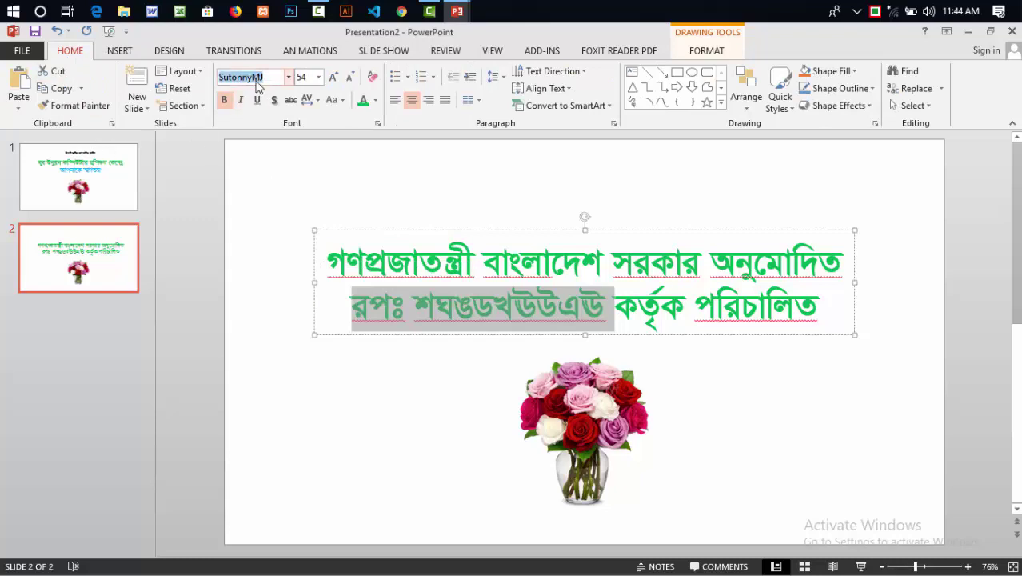
{"action": "type", "text": "Zucn"}
{"action": "key", "text": "BackSpace"}
{"action": "key", "text": "BackSpace"}
{"action": "key", "text": "BackSpace"}
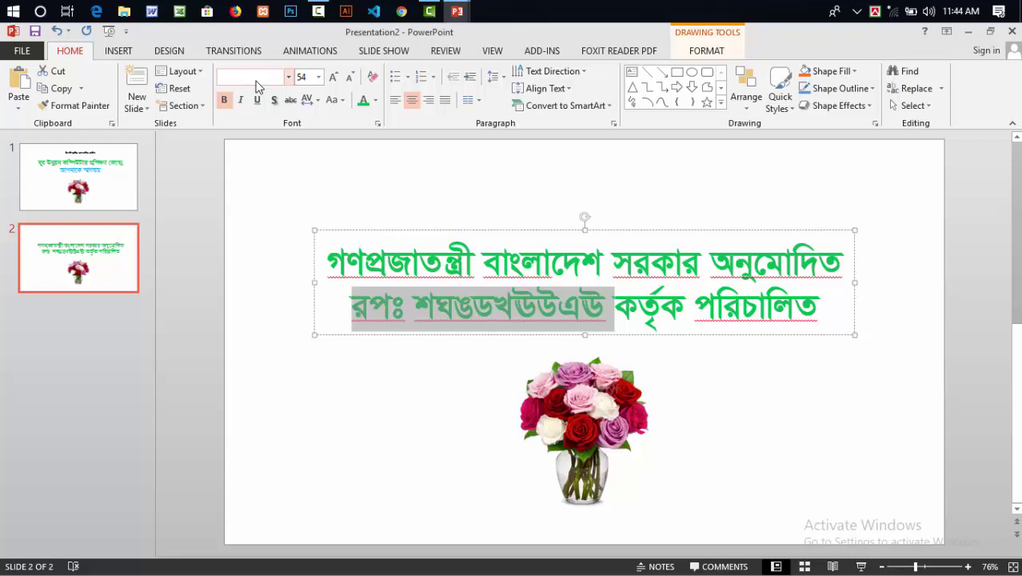
{"action": "type", "text": "Arial"}
{"action": "key", "text": "Return"}
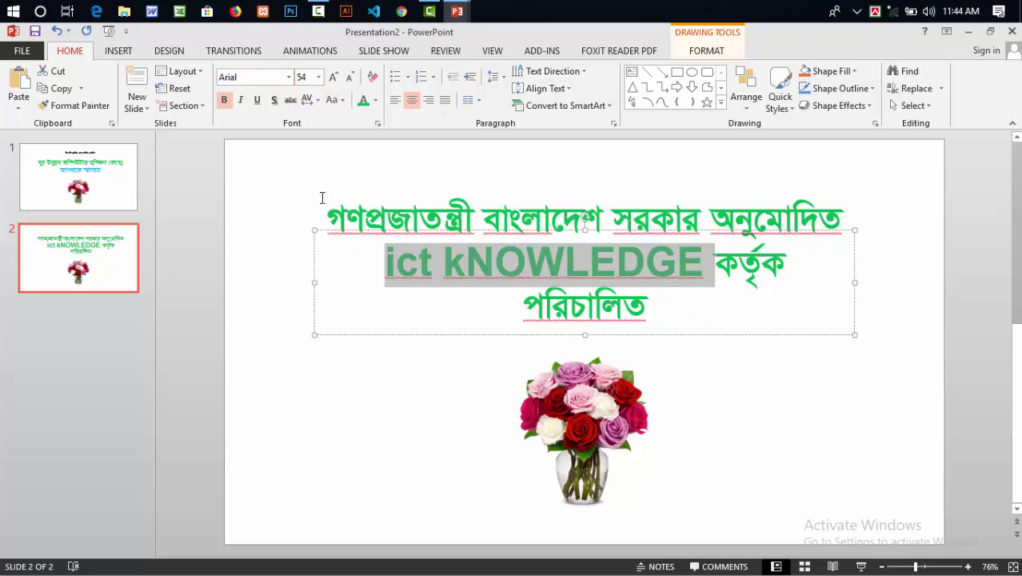
{"action": "left_click", "coordinate": [224, 99]}
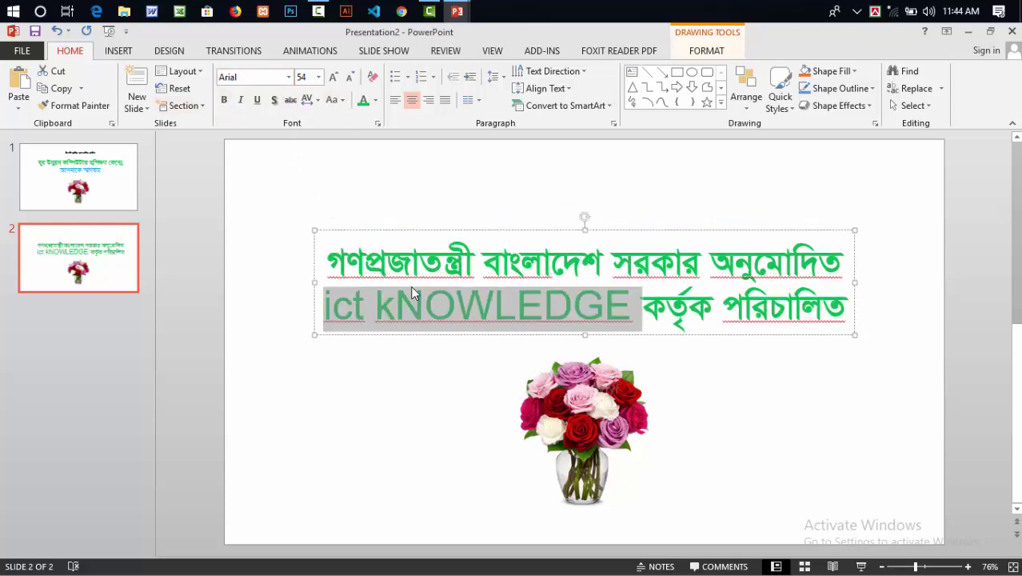
- Replace the garbled words with 'ICT Knowledge' before কর্তৃক পরিচালিত
{"action": "key", "text": "Delete"}
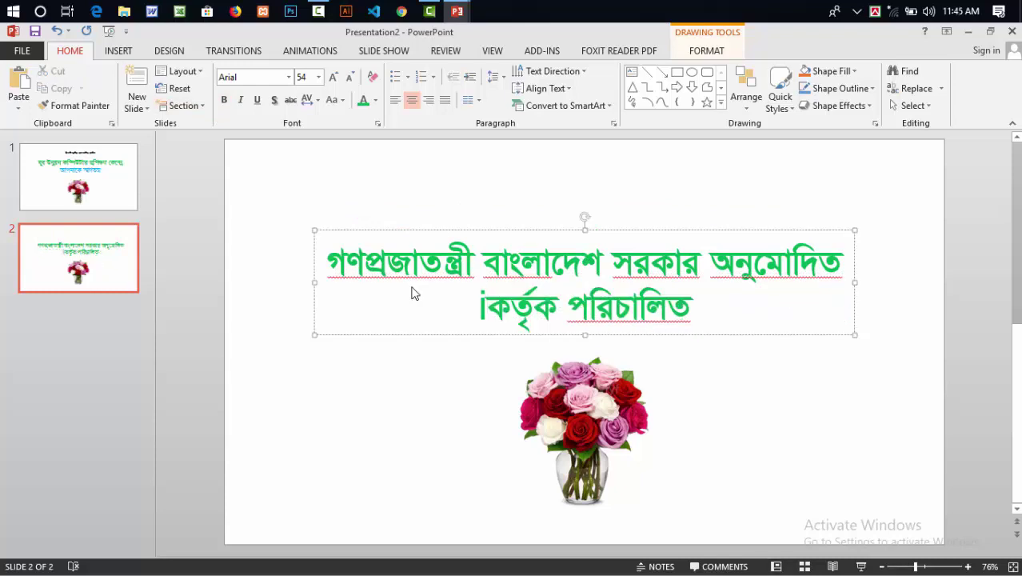
{"action": "key", "text": "shift+Left"}
{"action": "type", "text": "I"}
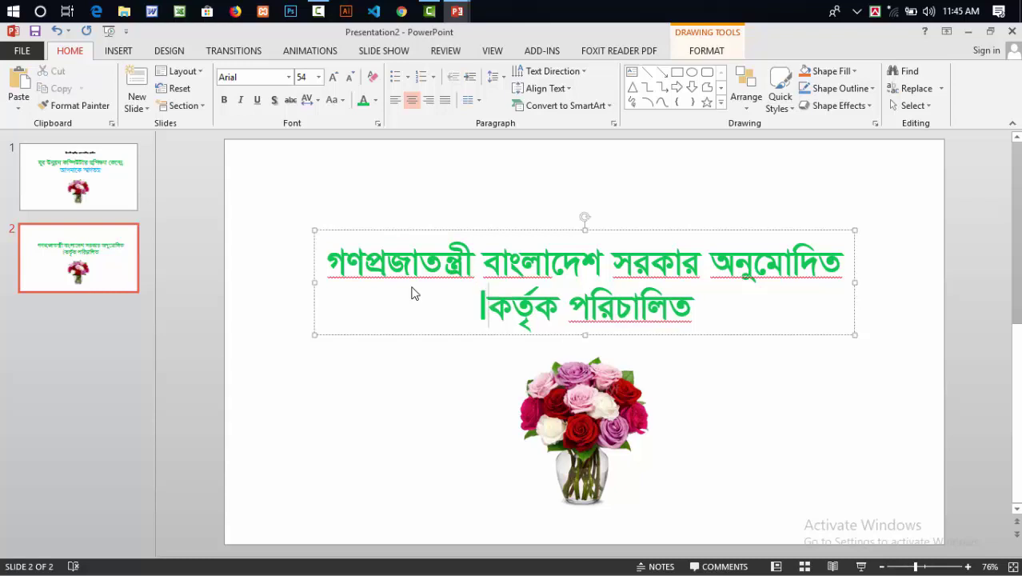
{"action": "type", "text": "CT Kno"}
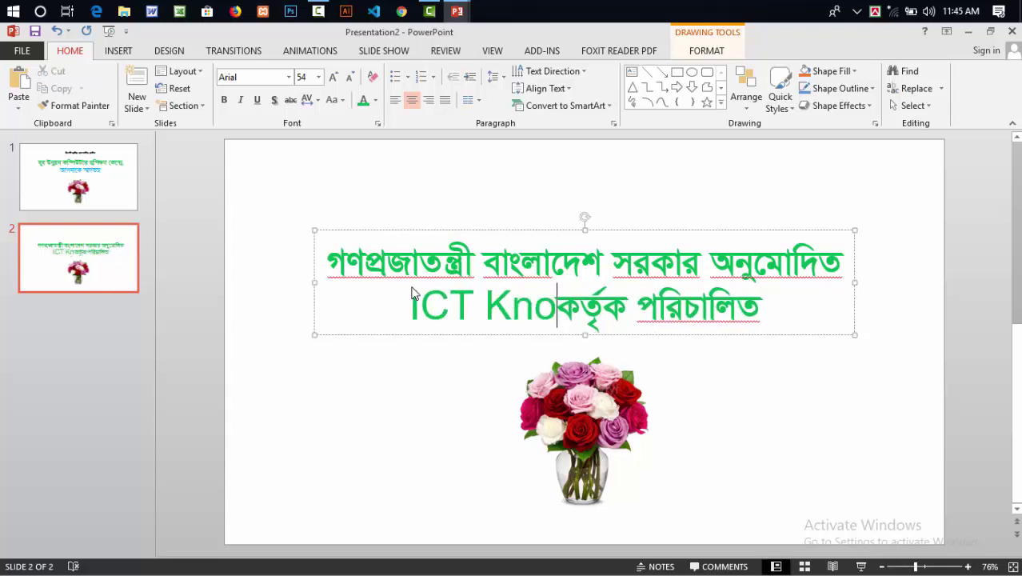
{"action": "type", "text": "wledge"}
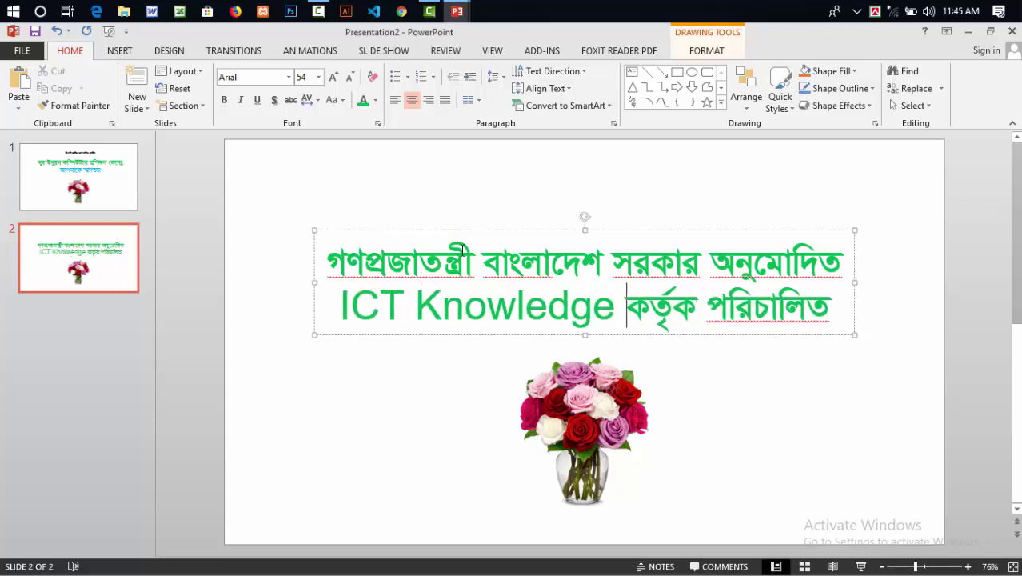
{"action": "left_click", "coordinate": [832, 307]}
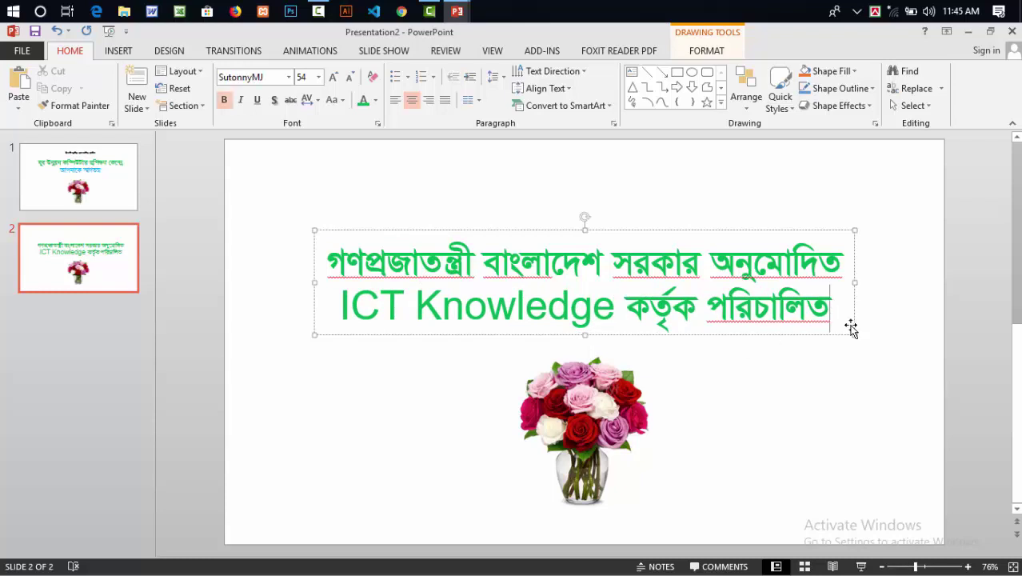
- Add a third line reading গভঃ রেজিঃ নং- CH-11600/2016
{"action": "key", "text": "Return"}
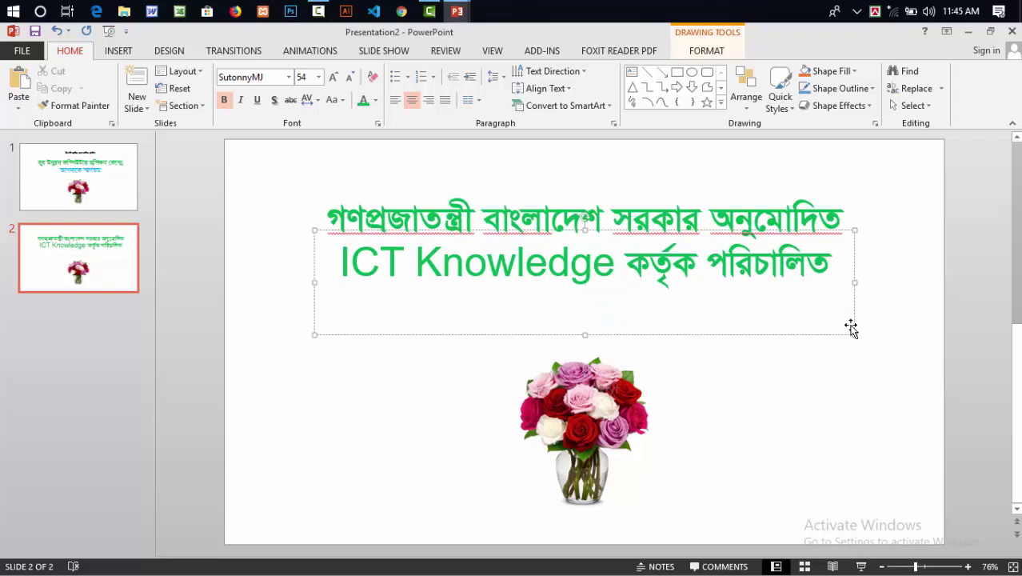
{"action": "type", "text": "ড়এ"}
{"action": "key", "text": "BackSpace"}
{"action": "key", "text": "BackSpace"}
{"action": "type", "text": "গভঃ"}
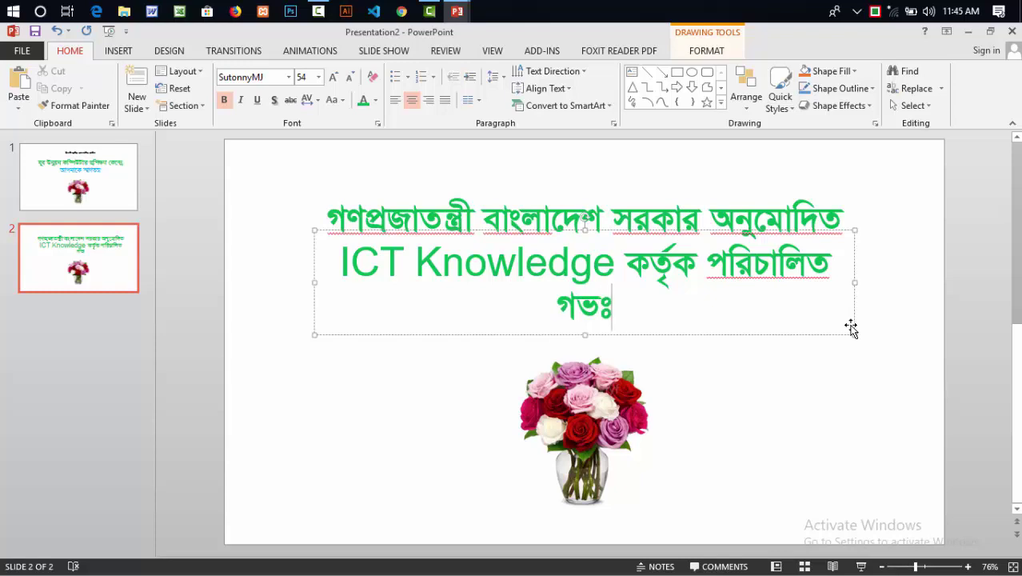
{"action": "type", "text": " রেজি"}
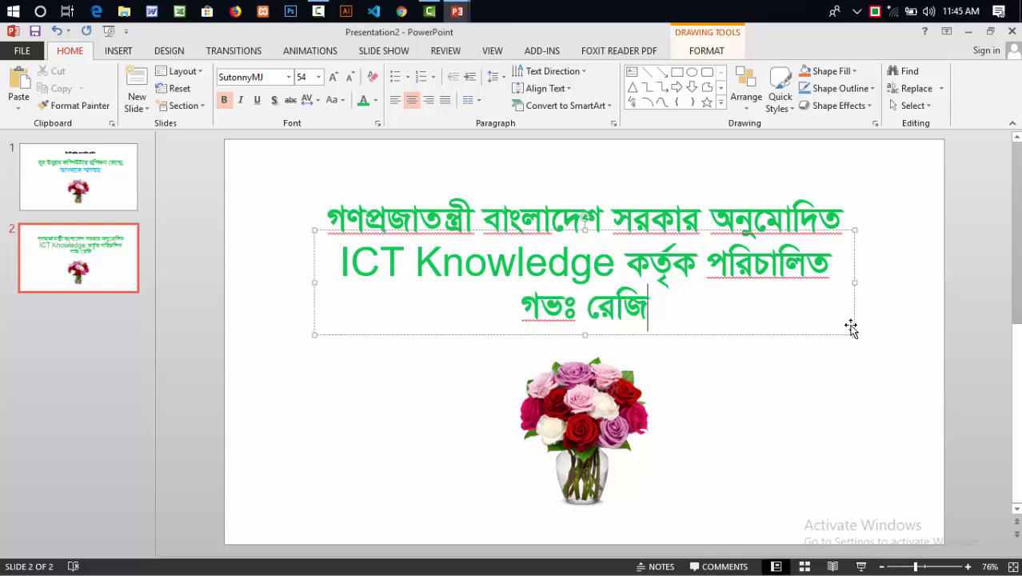
{"action": "type", "text": "ঃ ং"}
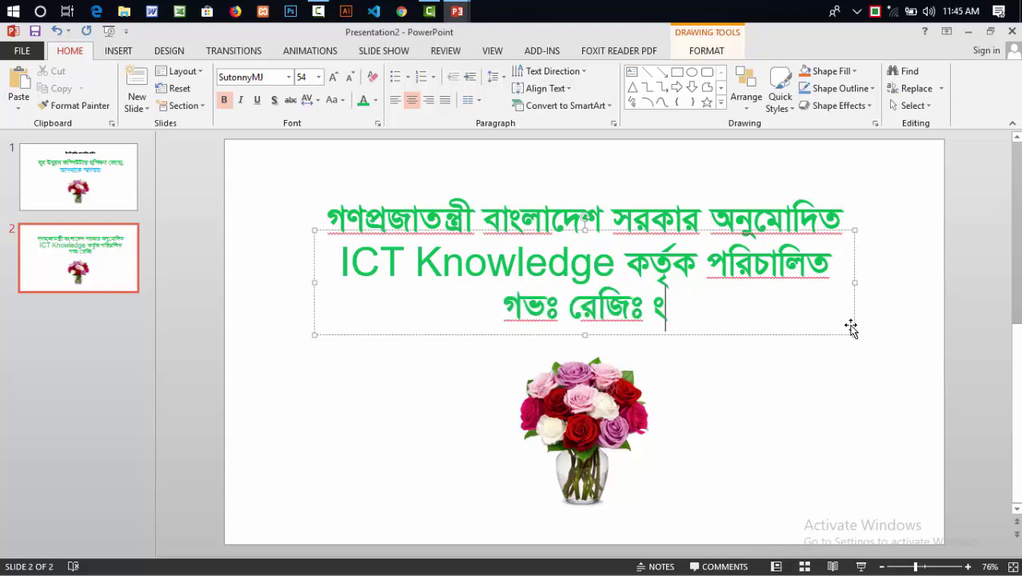
{"action": "type", "text": "নং"}
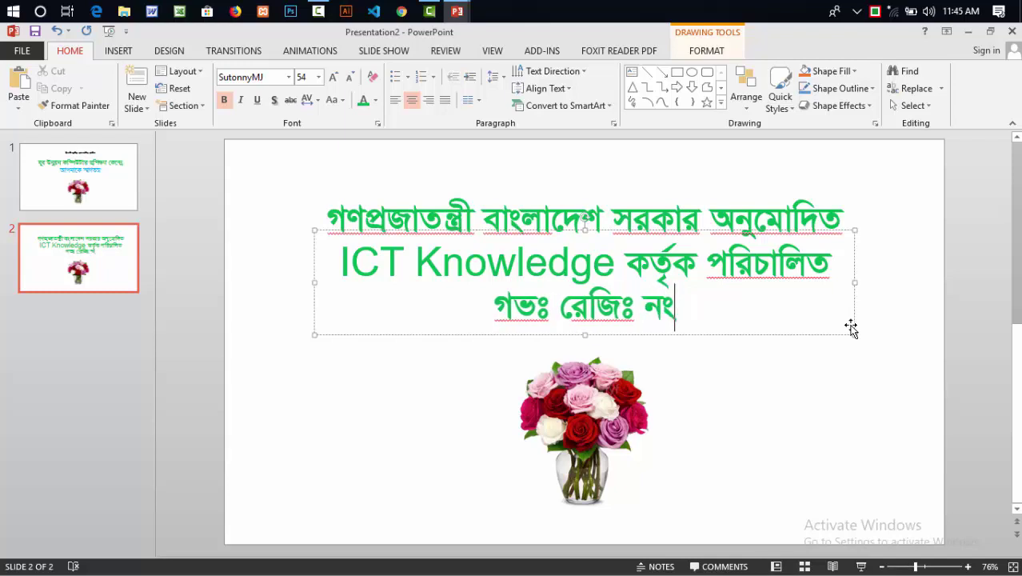
{"action": "type", "text": "-"}
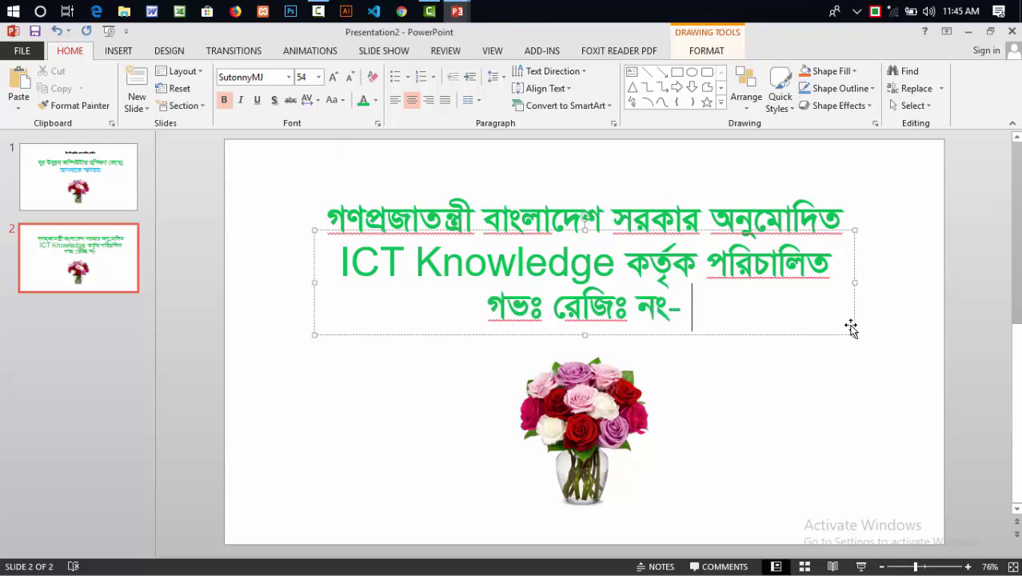
{"action": "type", "text": "DI"}
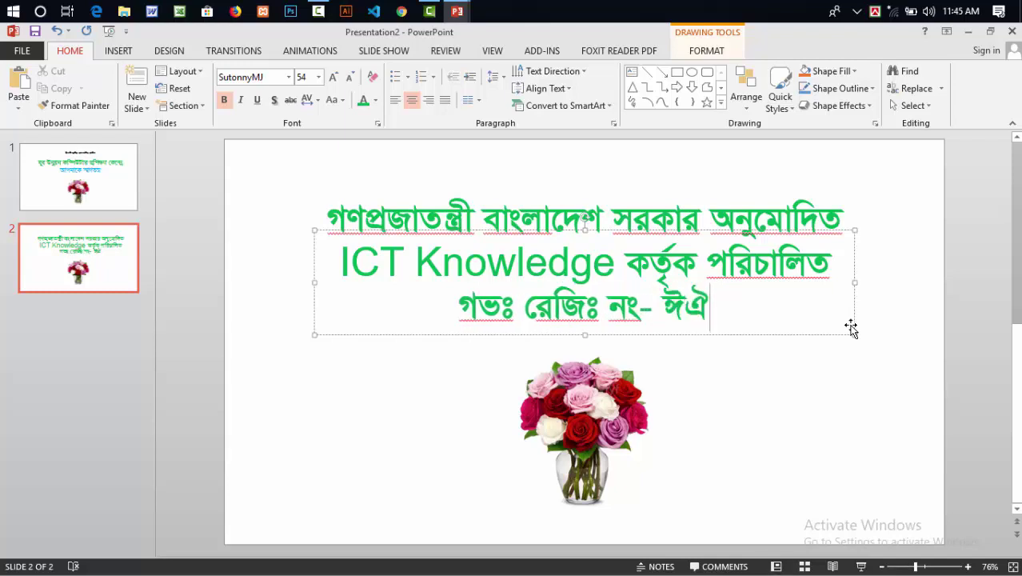
{"action": "type", "text": "-"}
{"action": "type", "text": "116"}
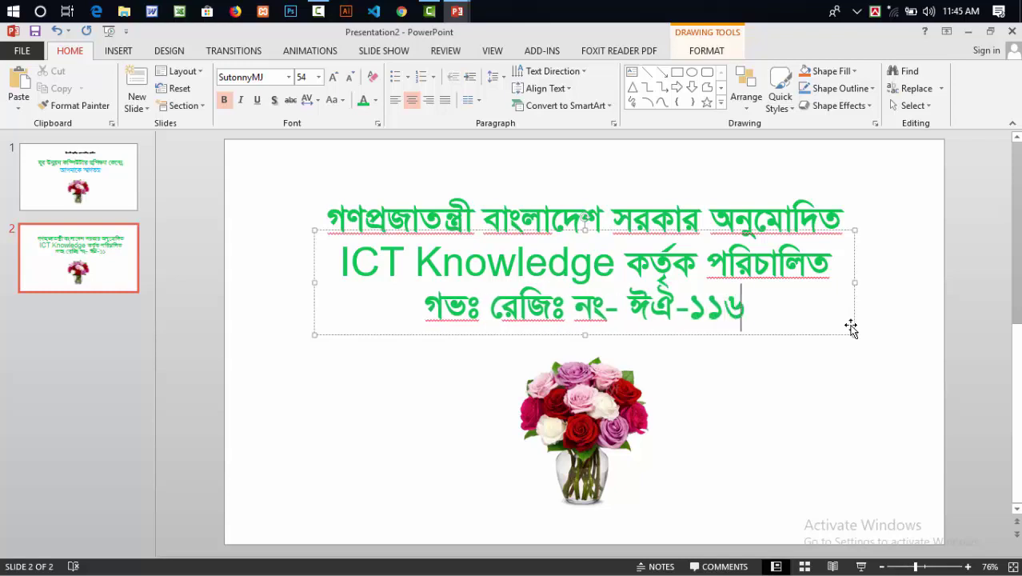
{"action": "type", "text": "00/2"}
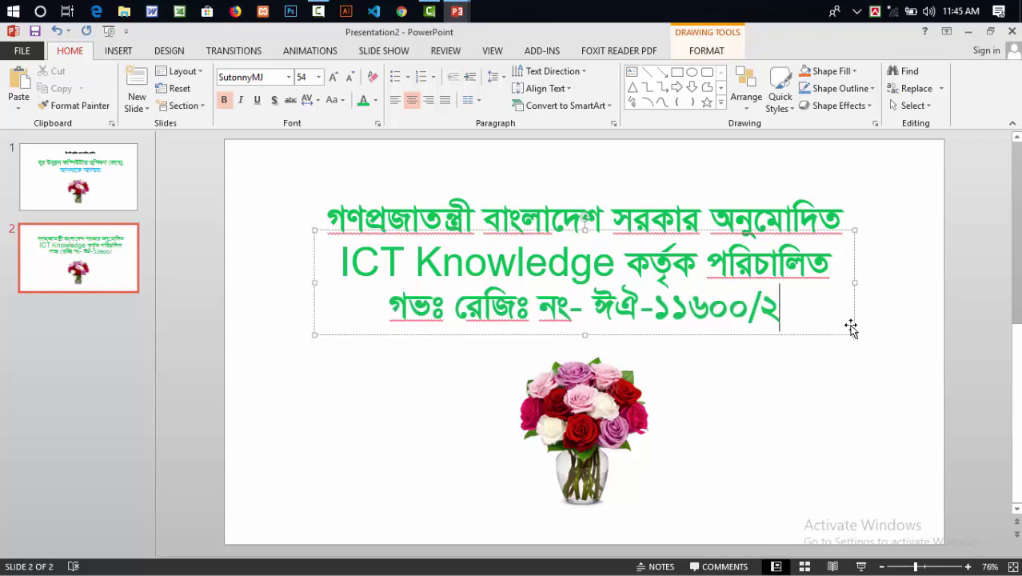
{"action": "type", "text": "016"}
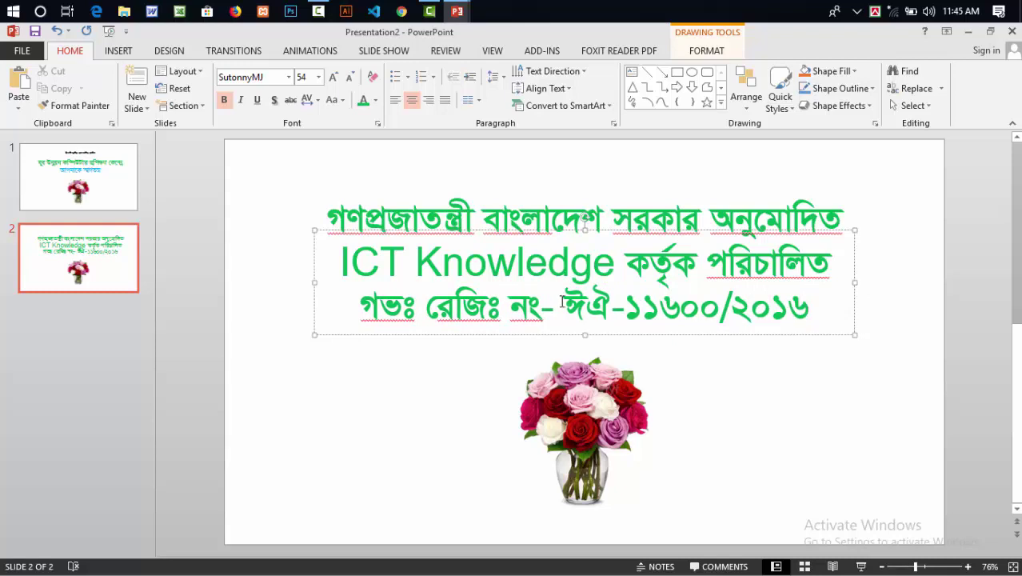
- Set the registration number CH-11600/2016 in Arial
{"action": "left_click", "coordinate": [562, 301], "text": "shift"}
{"action": "left_click", "coordinate": [252, 76]}
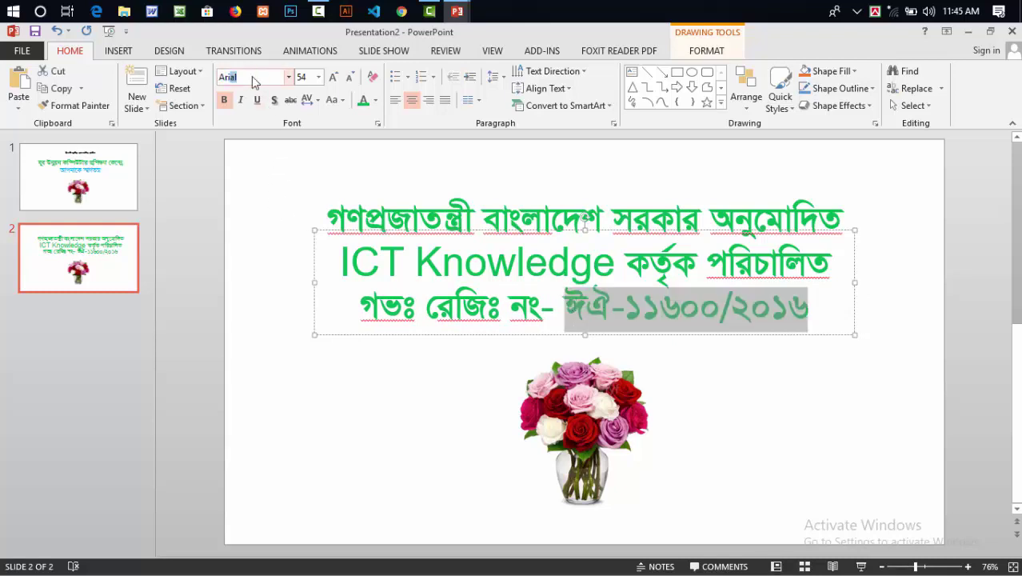
{"action": "key", "text": "Return"}
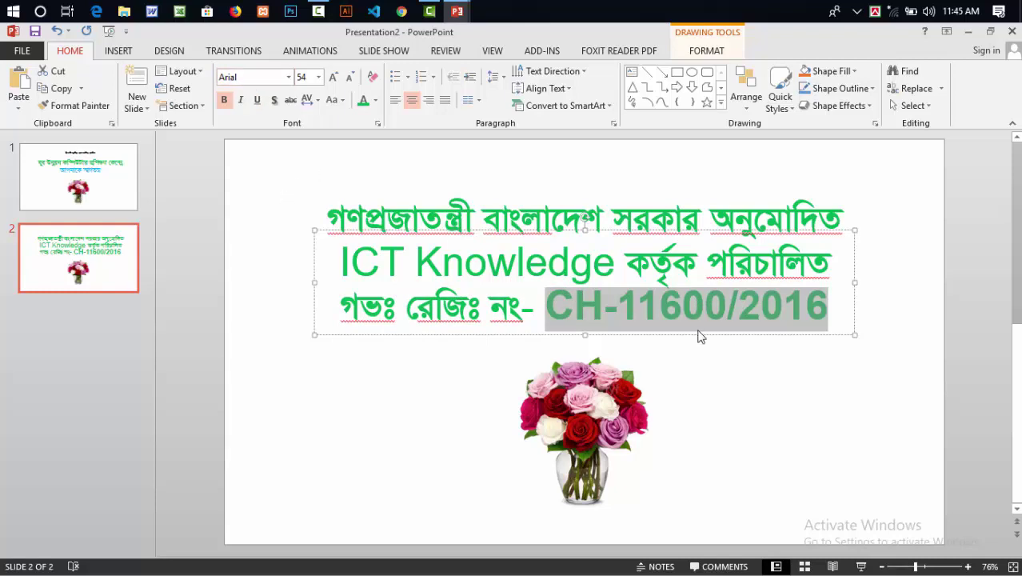
{"action": "left_click", "coordinate": [773, 390]}
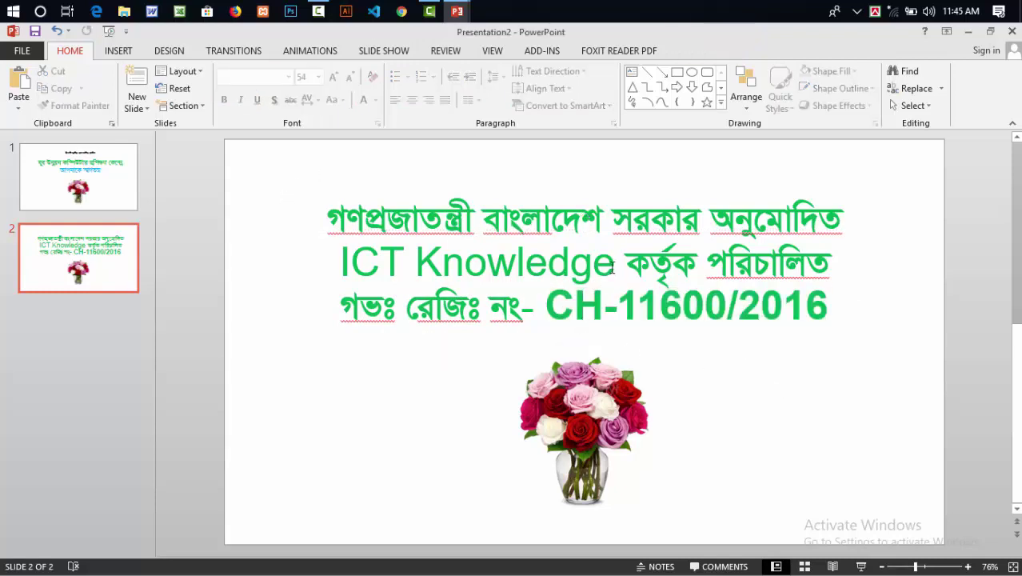
{"action": "left_click_drag", "start_coordinate": [615, 265], "coordinate": [339, 264]}
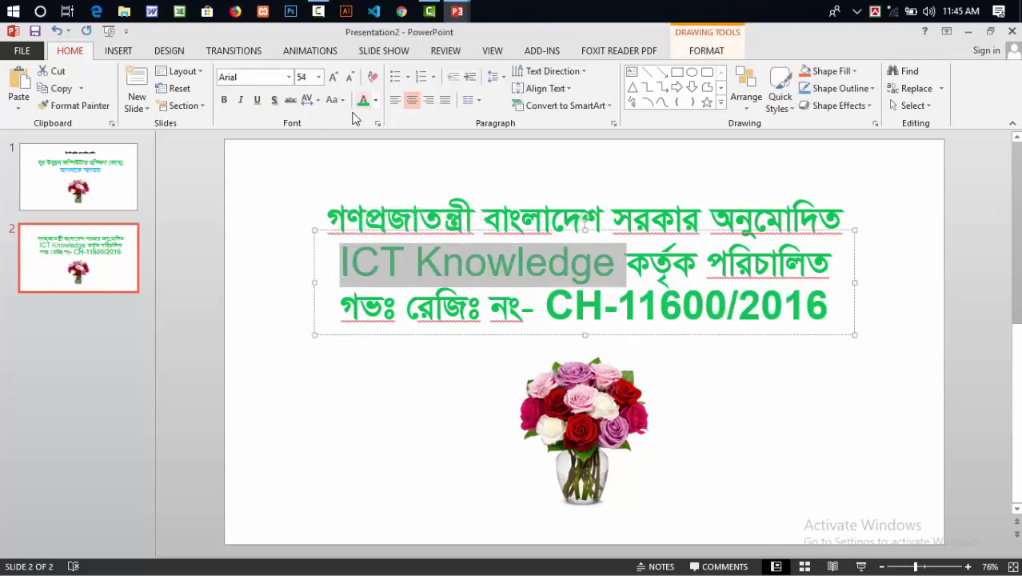
- Bold 'ICT Knowledge', then shrink the CH-11600/2016 registration number to 48 pt
{"action": "left_click", "coordinate": [224, 100]}
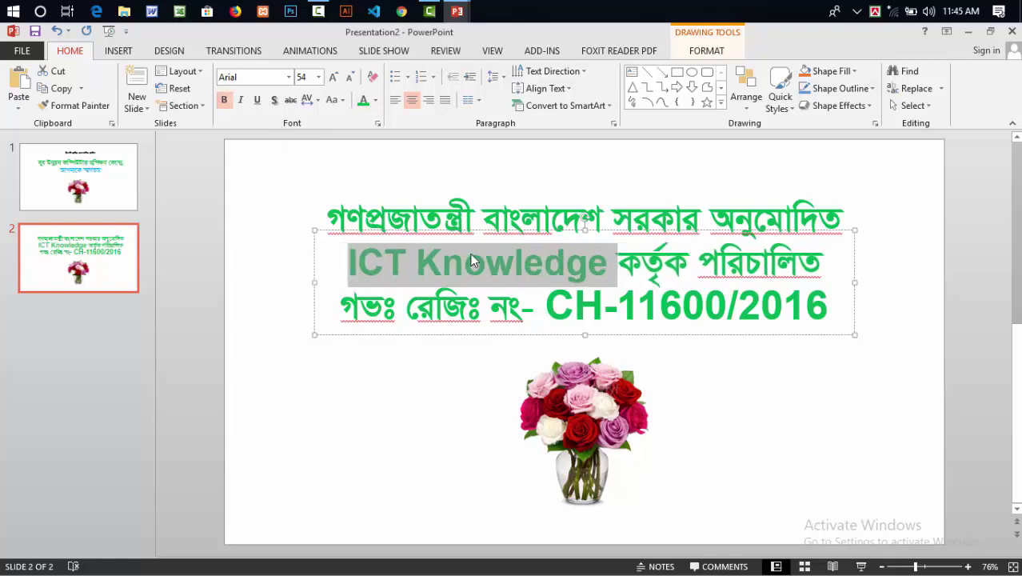
{"action": "left_click_drag", "start_coordinate": [554, 312], "coordinate": [828, 310]}
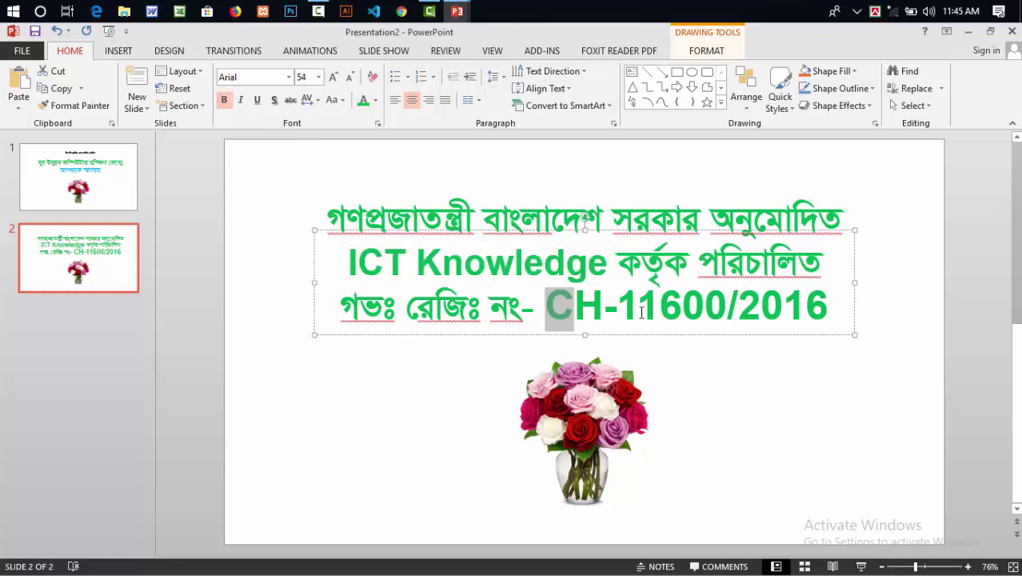
{"action": "key", "text": "ctrl+shift+less"}
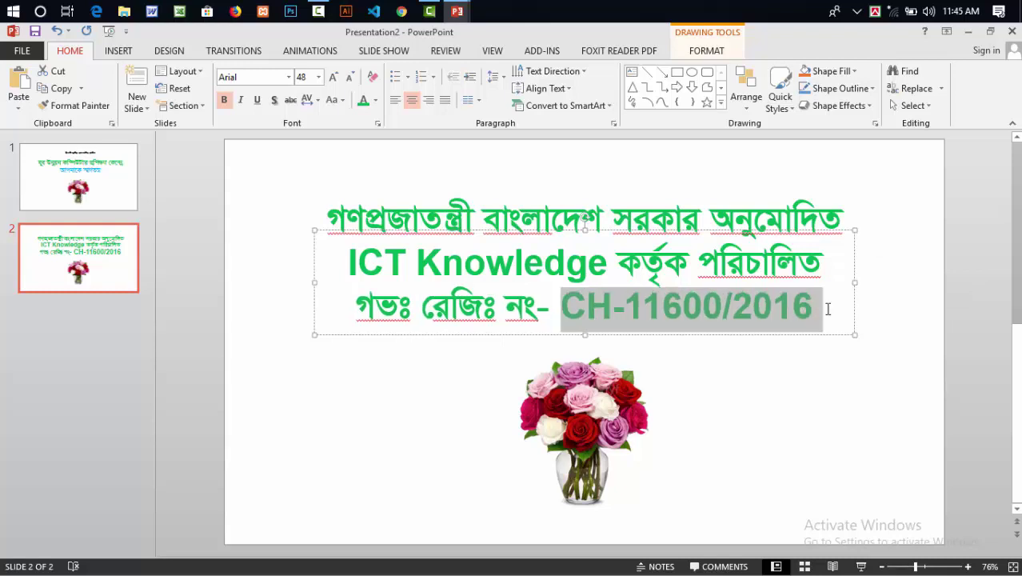
{"action": "left_click", "coordinate": [832, 362]}
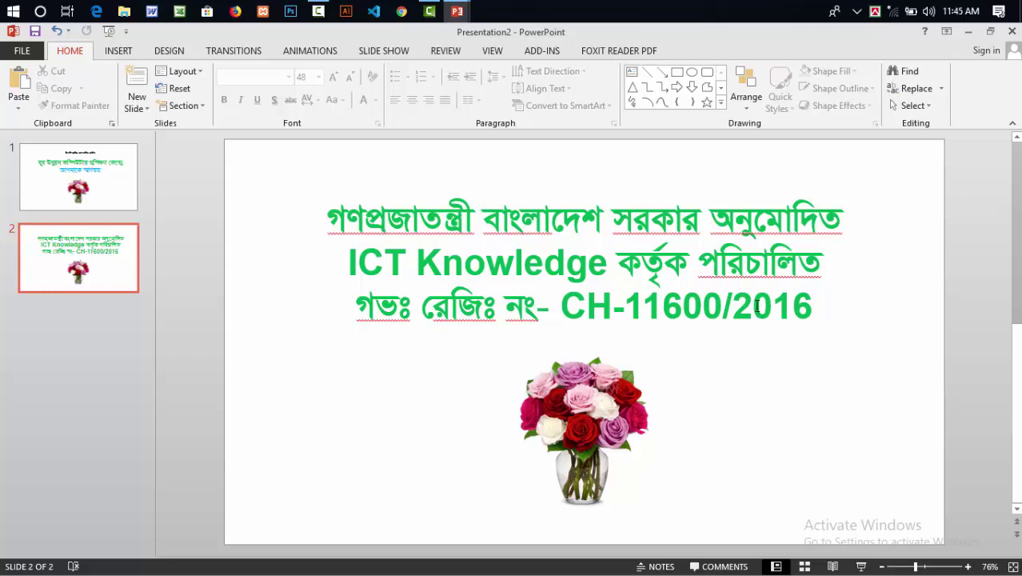
- Reselect the registration number, then select the whole ICT Knowledge line
{"action": "left_click_drag", "start_coordinate": [565, 306], "coordinate": [820, 313]}
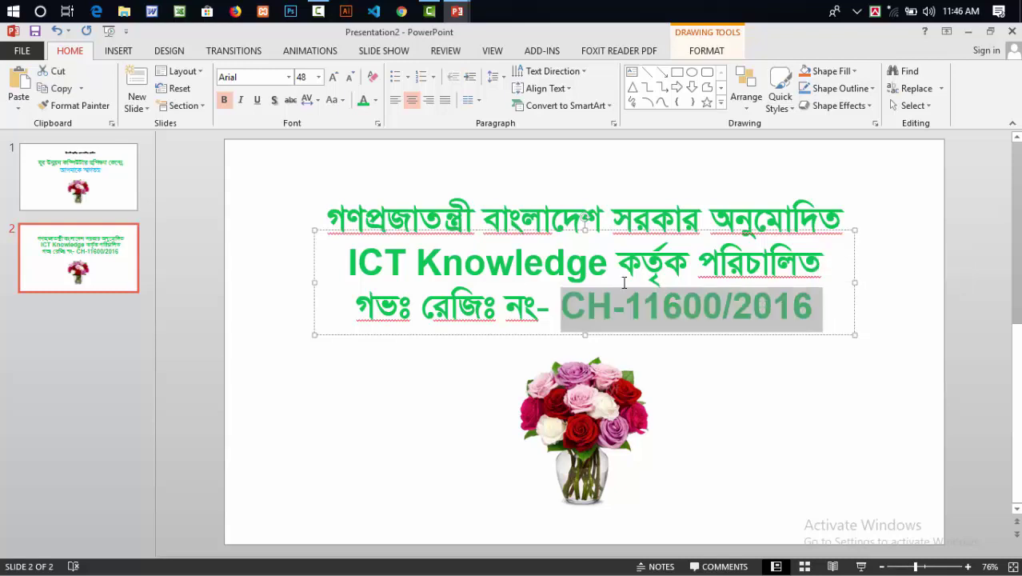
{"action": "left_click_drag", "start_coordinate": [817, 318], "coordinate": [423, 264]}
{"action": "double_click", "coordinate": [558, 280]}
{"action": "left_click", "coordinate": [558, 280]}
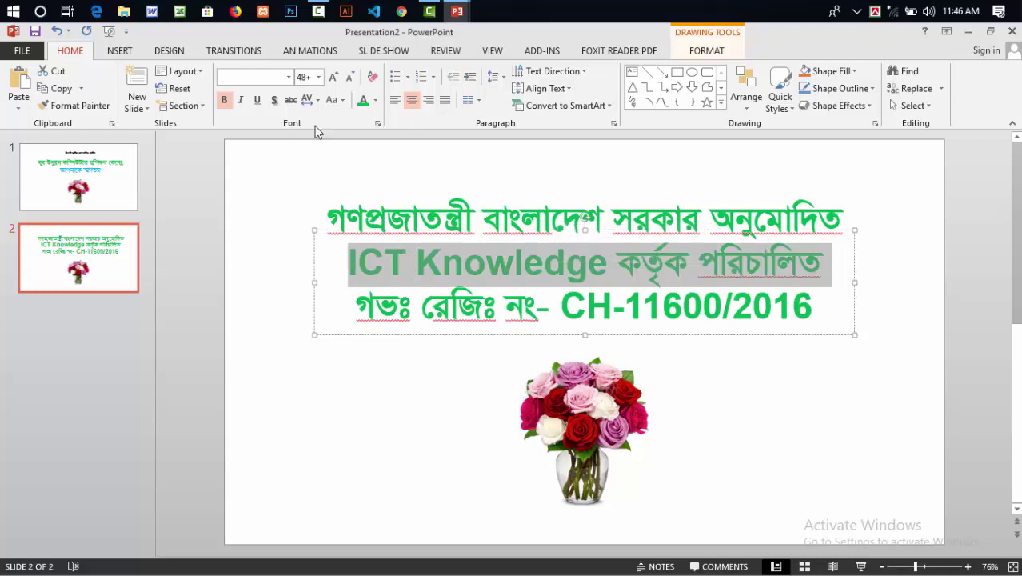
- Colour the গভঃ রেজিঃ নং- CH-11600/2016 line red
{"action": "left_click", "coordinate": [376, 101]}
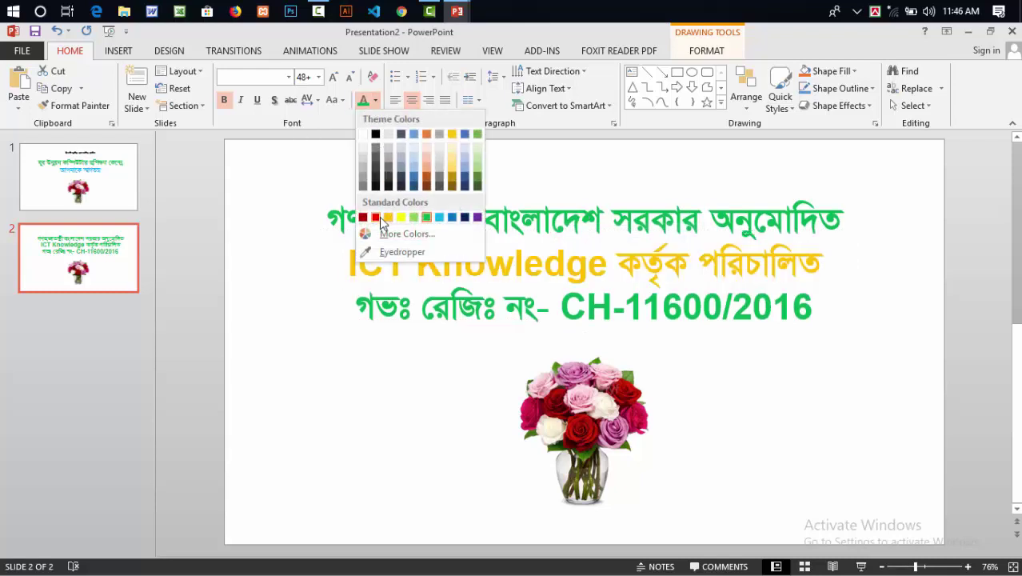
{"action": "left_click", "coordinate": [385, 214]}
{"action": "left_click", "coordinate": [495, 311]}
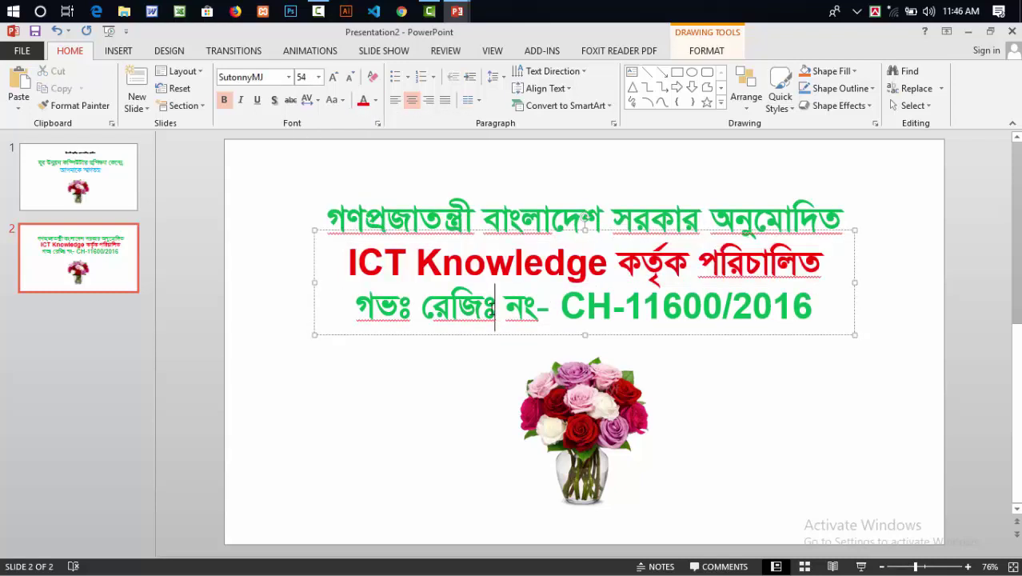
{"action": "left_click", "coordinate": [357, 307]}
{"action": "key", "text": "shift+End"}
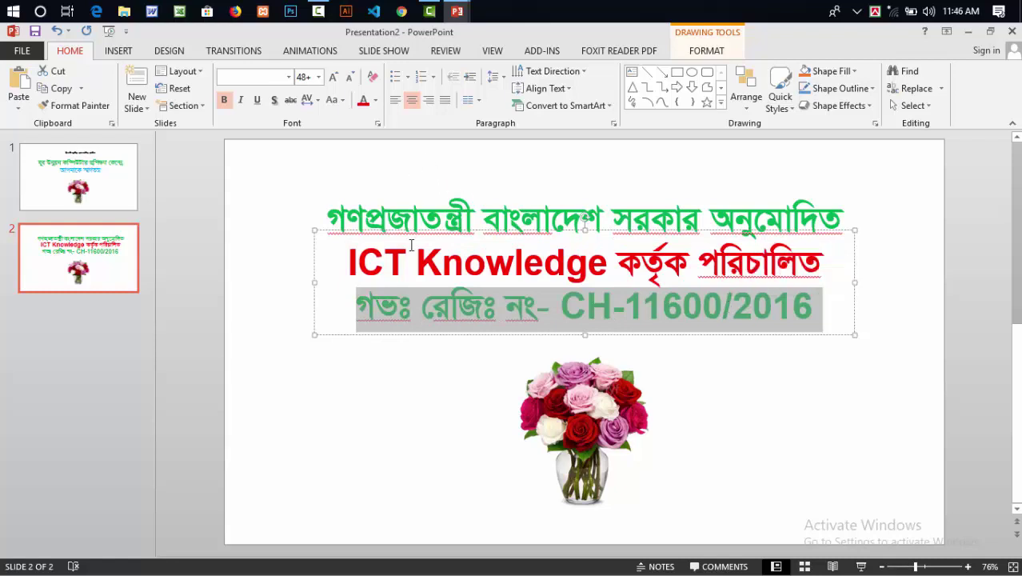
{"action": "left_click", "coordinate": [365, 104]}
- Make the ICT Knowledge কর্তৃক পরিচালিত line dark blue
{"action": "triple_click", "coordinate": [404, 264]}
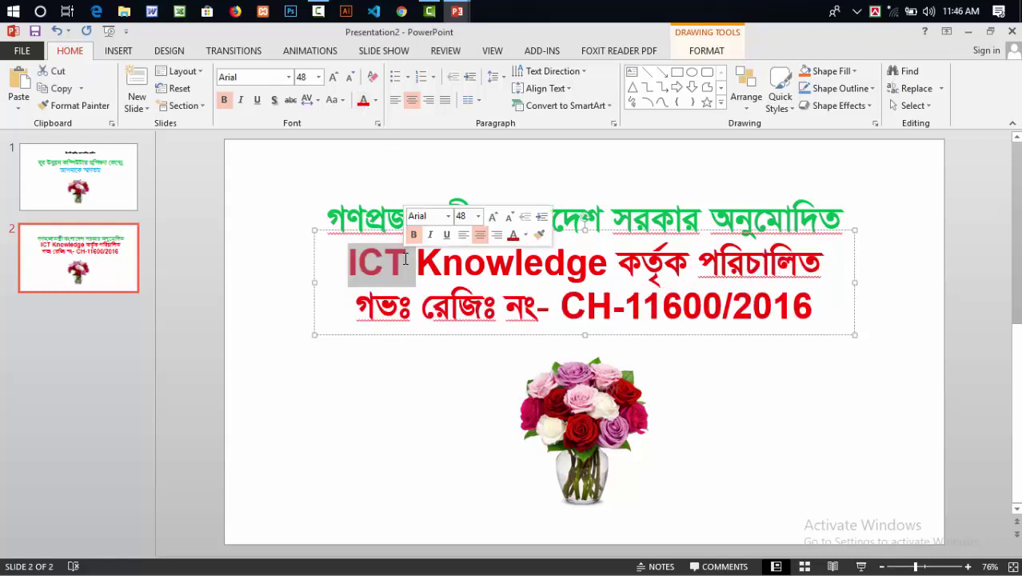
{"action": "left_click", "coordinate": [378, 104]}
{"action": "left_click", "coordinate": [475, 216]}
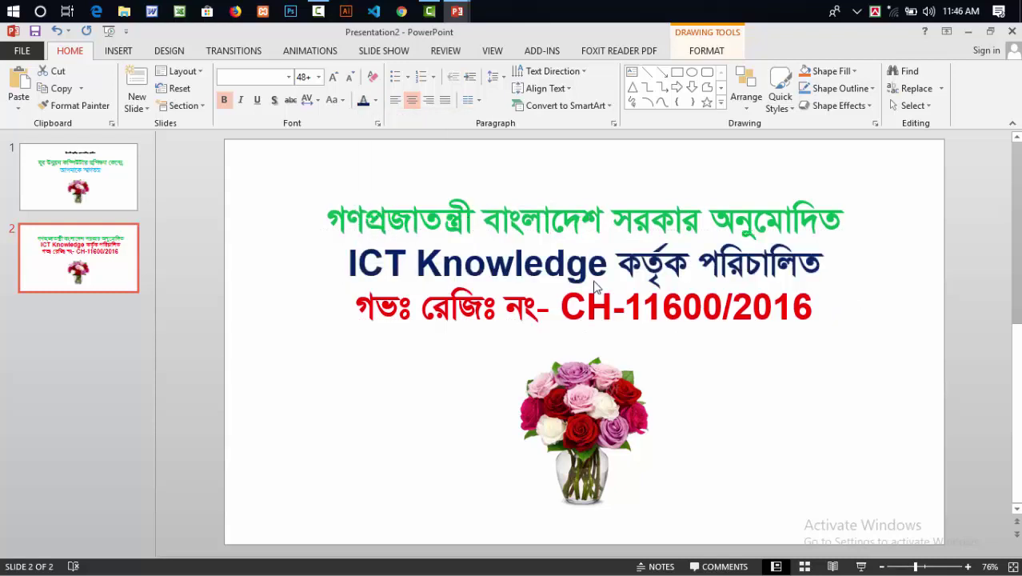
{"action": "left_click", "coordinate": [804, 420]}
{"action": "left_click", "coordinate": [595, 409]}
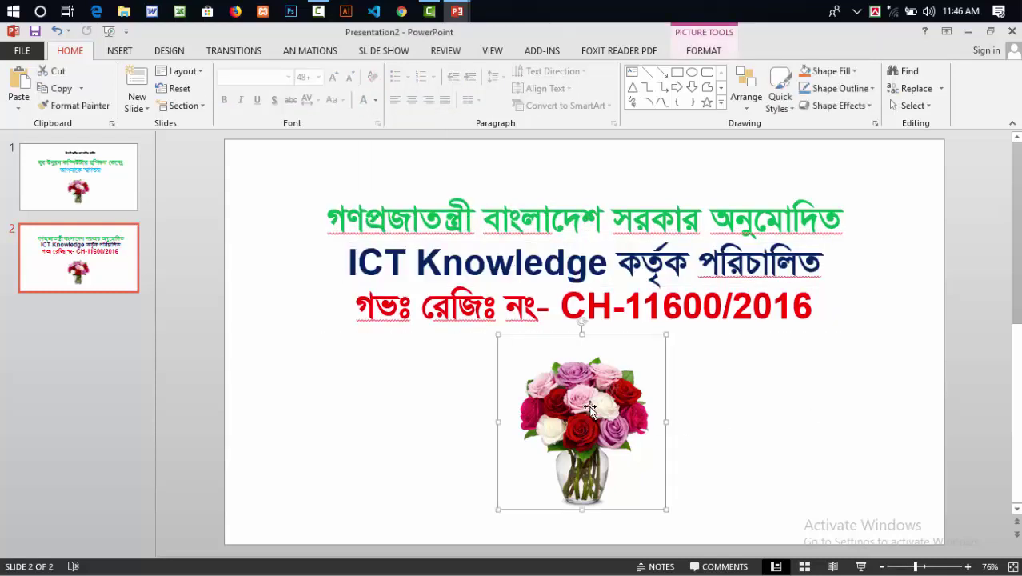
- Delete the flower vase picture and insert the Bangladesh government emblem image instead
{"action": "key", "text": "Delete"}
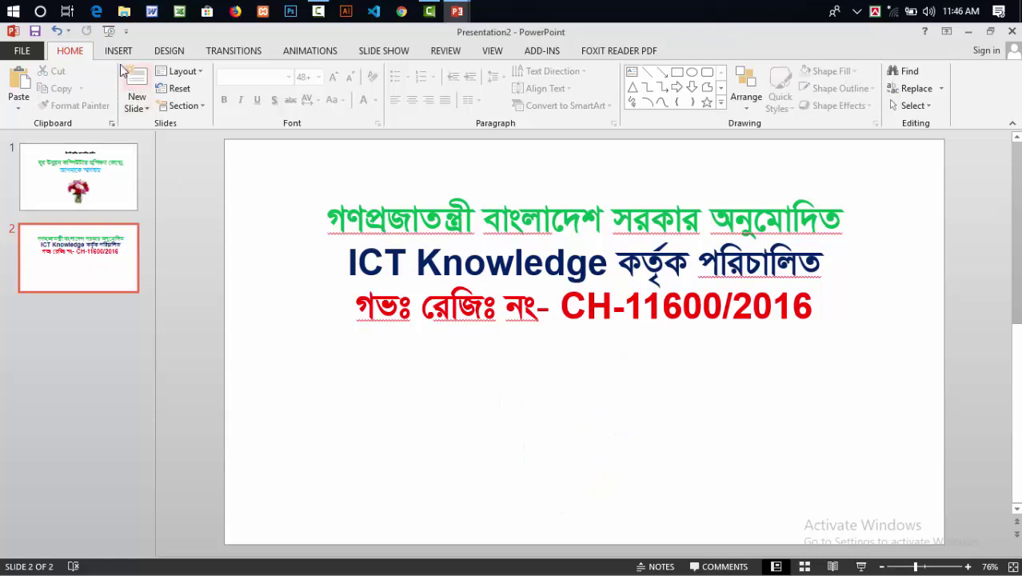
{"action": "left_click", "coordinate": [118, 51]}
{"action": "left_click", "coordinate": [97, 96]}
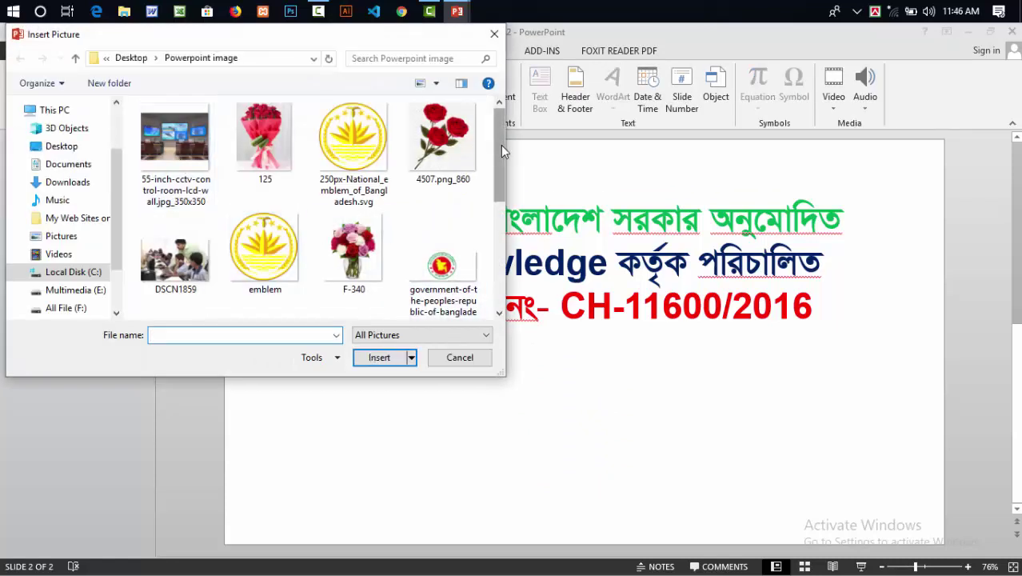
{"action": "mouse_move", "coordinate": [501, 145]}
{"action": "left_mouse_down"}
{"action": "mouse_move", "coordinate": [509, 218]}
{"action": "mouse_move", "coordinate": [509, 184]}
{"action": "left_mouse_up"}
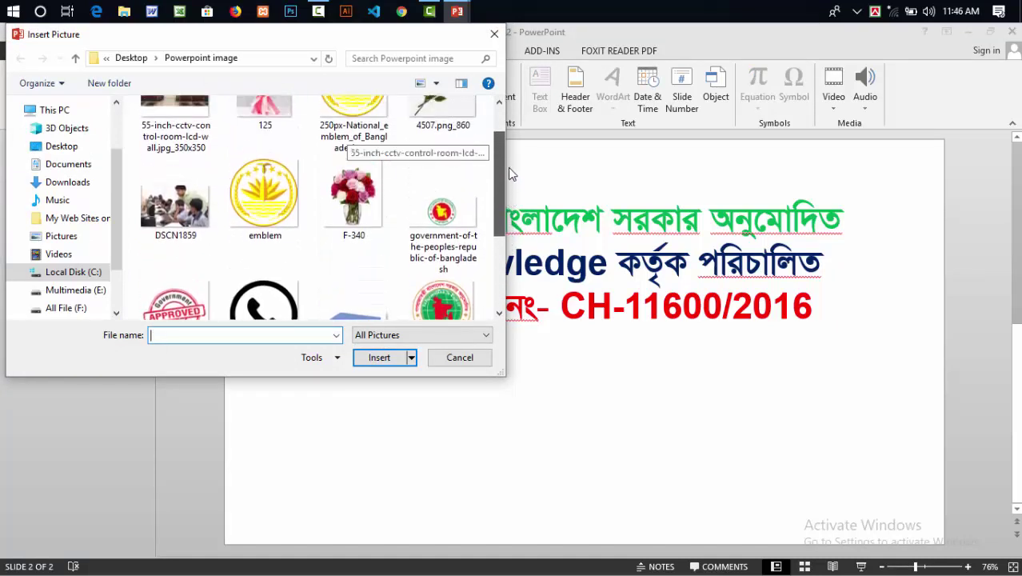
{"action": "left_click", "coordinate": [448, 197]}
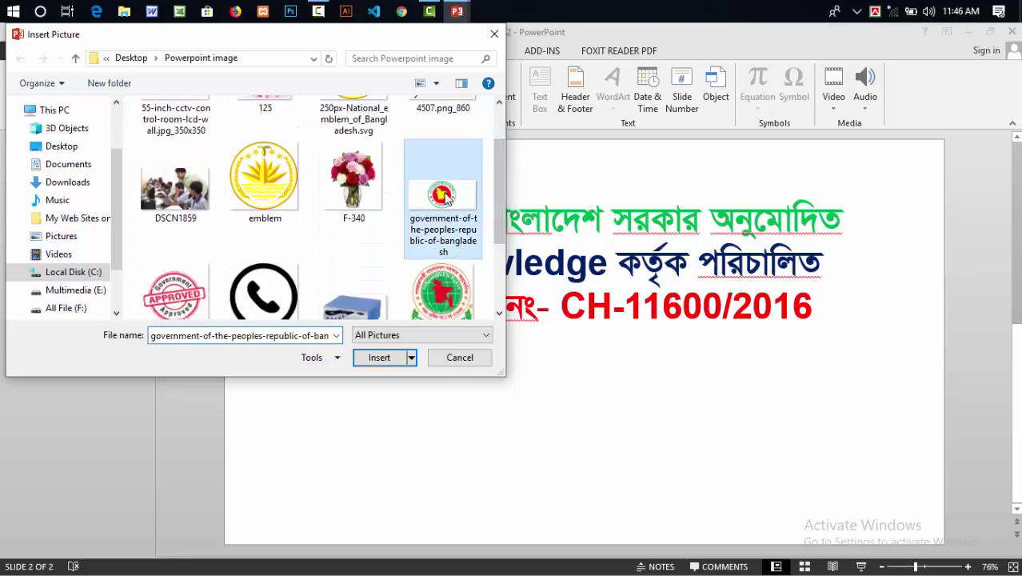
{"action": "left_click", "coordinate": [386, 357]}
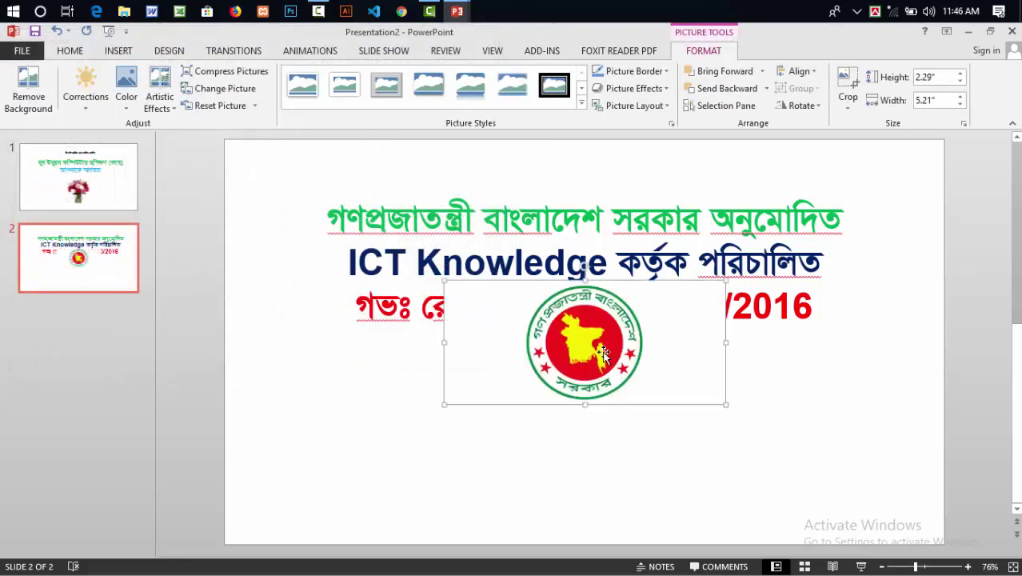
- Move the emblem to the lower left and crop off its blank left and right sides
{"action": "left_click_drag", "start_coordinate": [604, 344], "coordinate": [391, 452]}
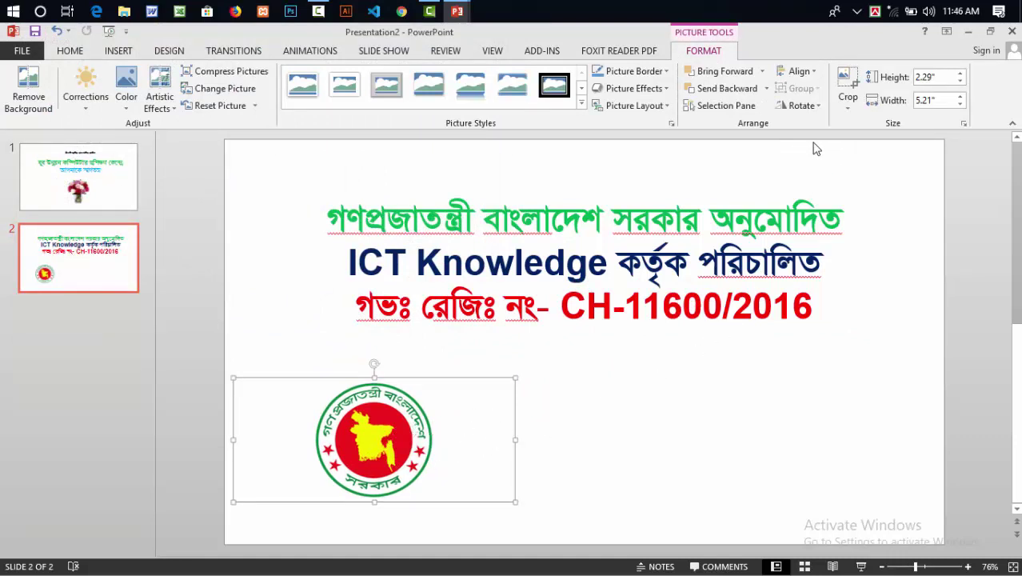
{"action": "left_click", "coordinate": [849, 90]}
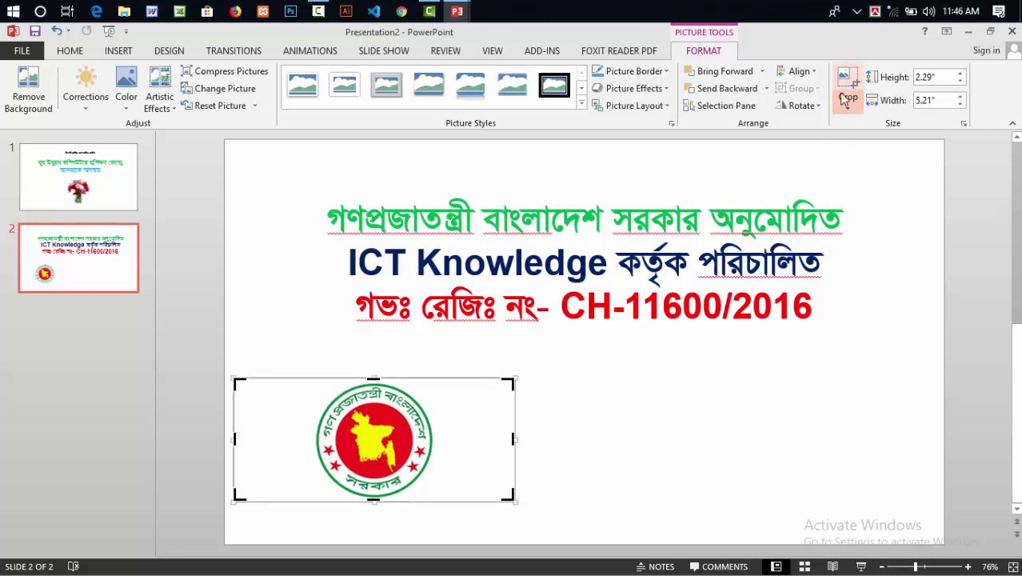
{"action": "left_click_drag", "start_coordinate": [513, 439], "coordinate": [440, 445]}
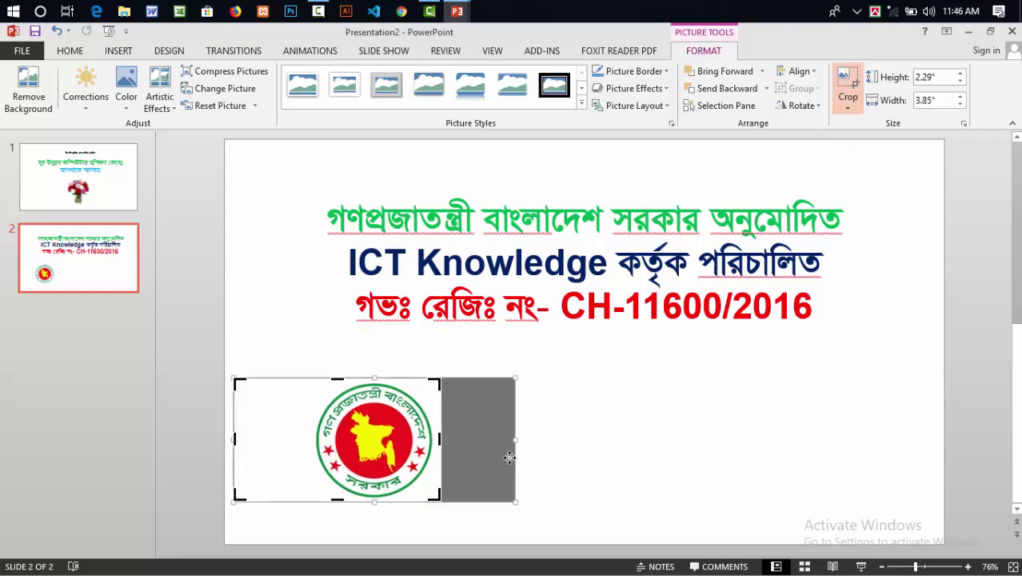
{"action": "left_click_drag", "start_coordinate": [234, 440], "coordinate": [307, 440]}
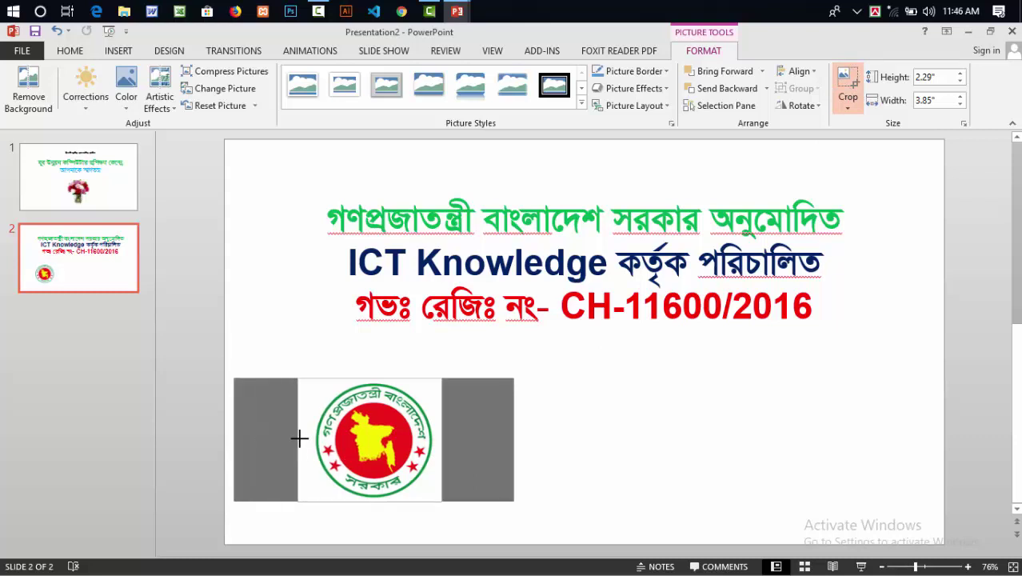
{"action": "left_click", "coordinate": [575, 452]}
{"action": "left_click", "coordinate": [376, 432]}
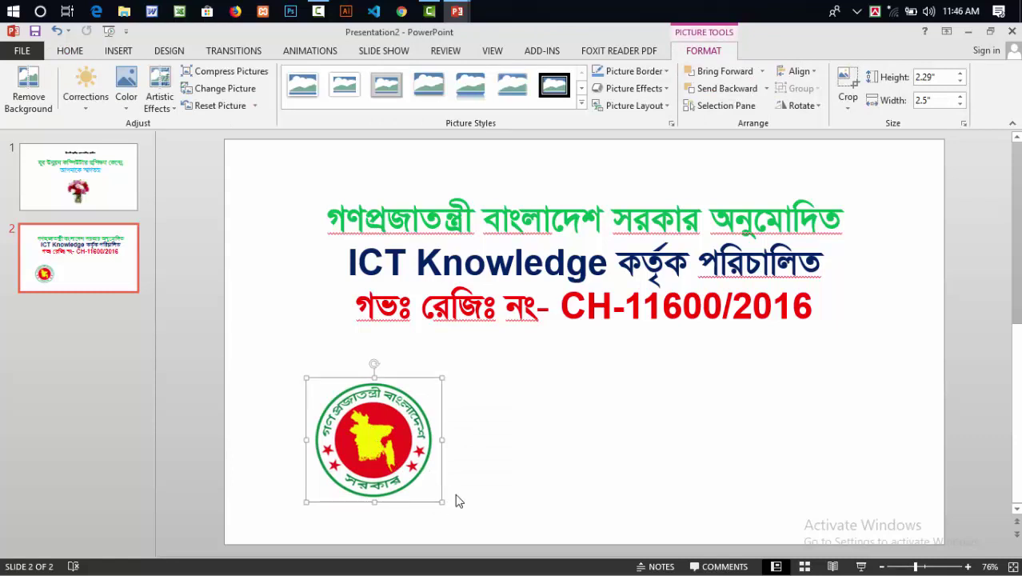
- Enlarge the cropped emblem to about 3.17 by 3.46 inches
{"action": "left_click_drag", "start_coordinate": [425, 469], "coordinate": [398, 470]}
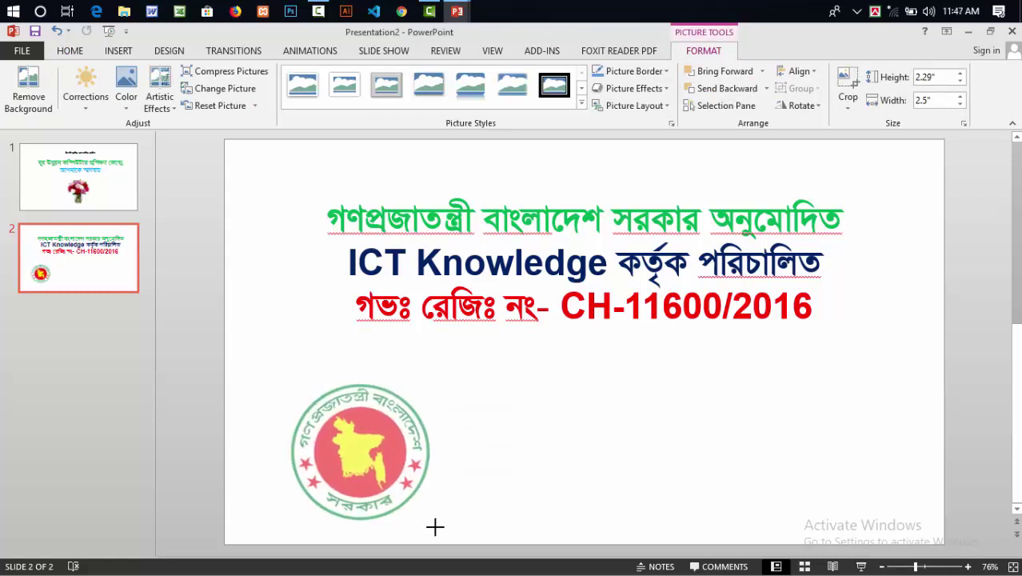
{"action": "left_click_drag", "start_coordinate": [415, 502], "coordinate": [450, 533]}
{"action": "left_click", "coordinate": [366, 462]}
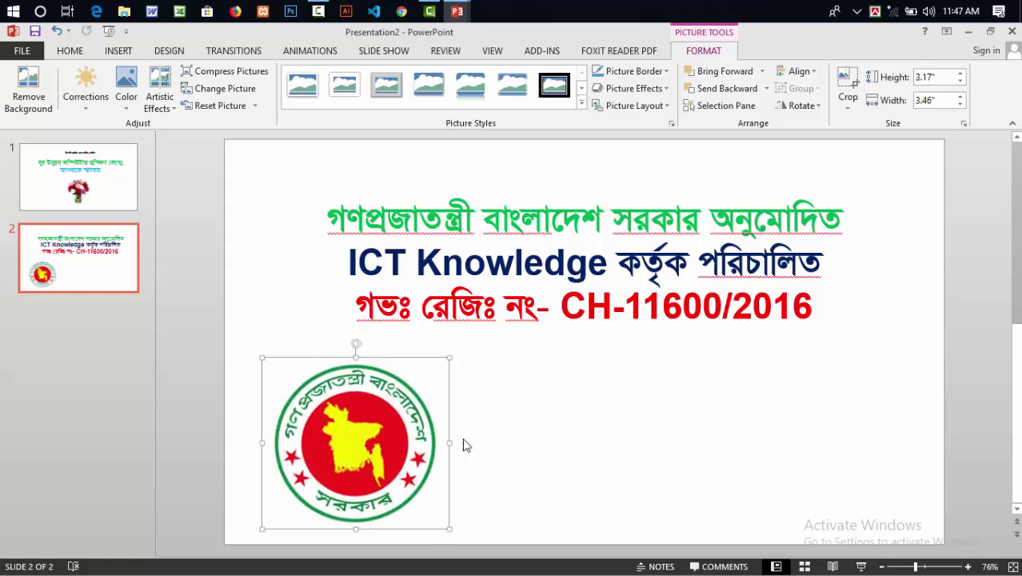
{"action": "left_click", "coordinate": [480, 396]}
{"action": "left_click", "coordinate": [119, 51]}
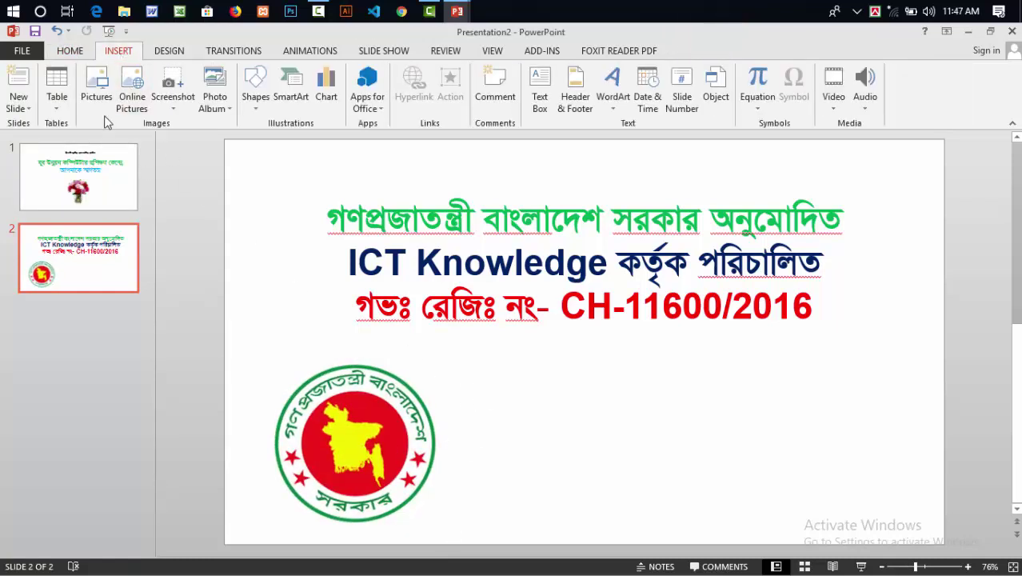
- Insert the Govt-Approved-courses-by-skooltek stamp picture
{"action": "left_click", "coordinate": [96, 94]}
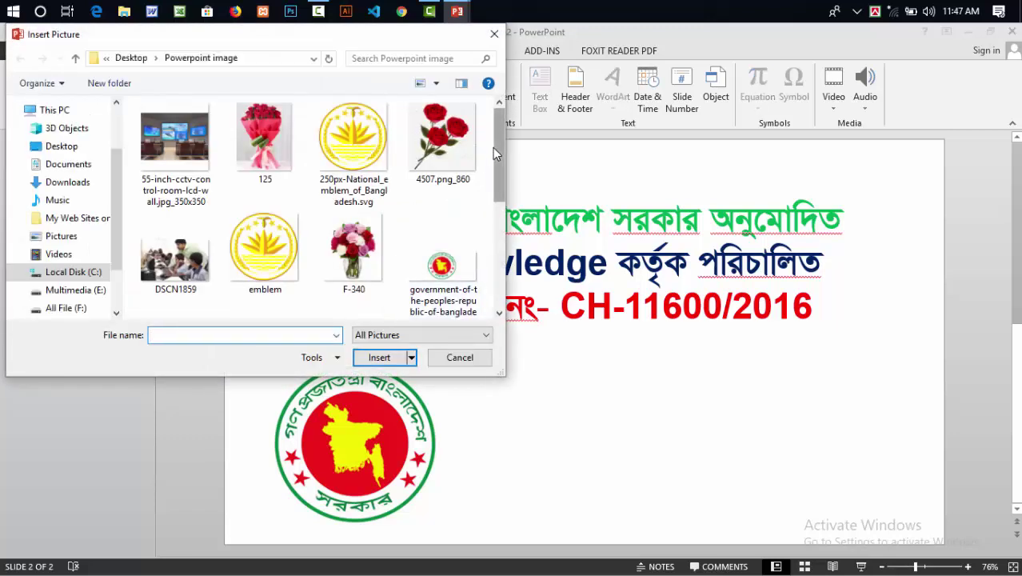
{"action": "left_click_drag", "start_coordinate": [500, 158], "coordinate": [504, 224]}
{"action": "left_click", "coordinate": [176, 254]}
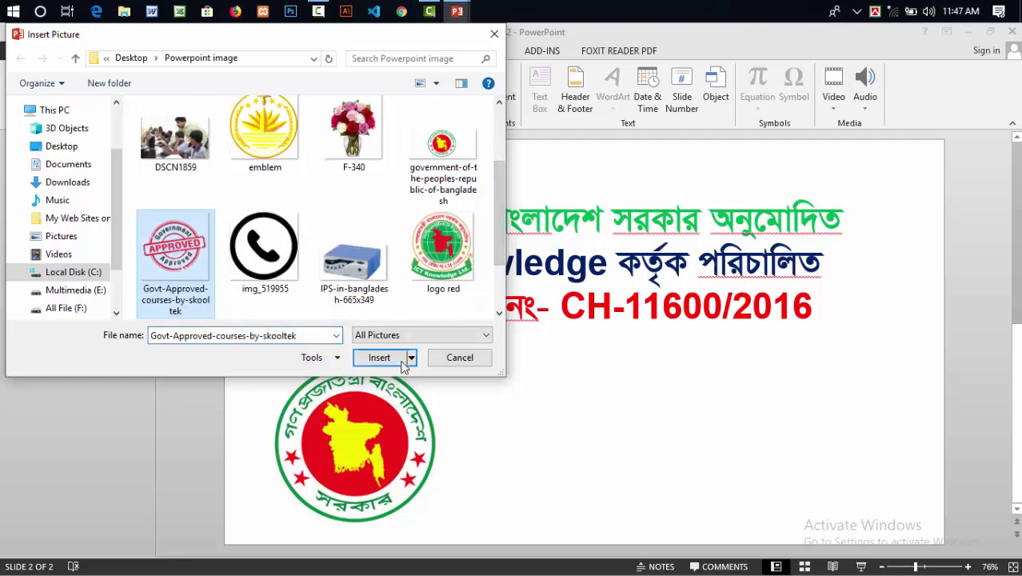
{"action": "left_click", "coordinate": [379, 357]}
- Place the stamp beside the emblem and shrink it to about 4.08 inches square
{"action": "left_click_drag", "start_coordinate": [590, 334], "coordinate": [608, 444]}
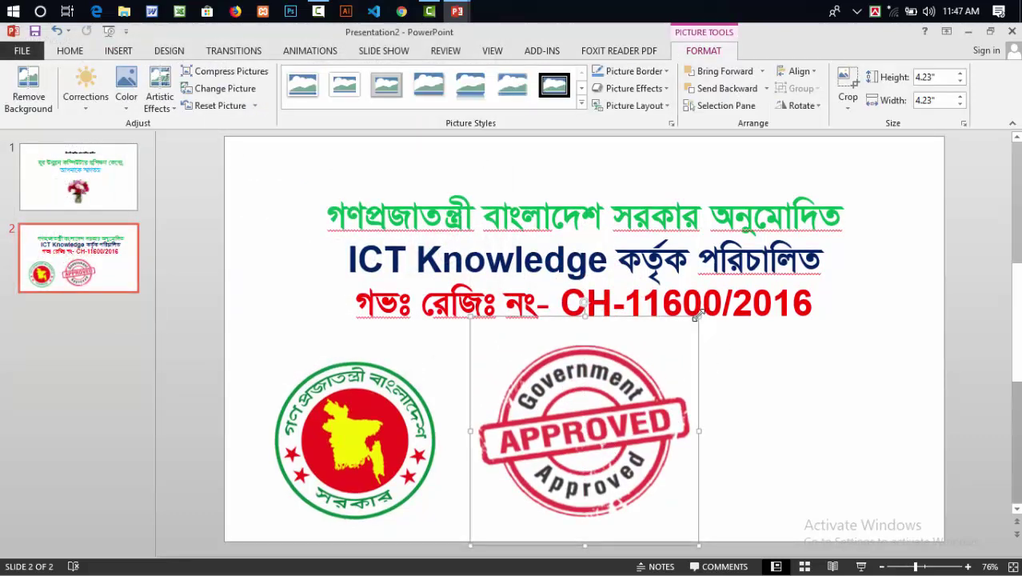
{"action": "left_click_drag", "start_coordinate": [696, 315], "coordinate": [694, 320]}
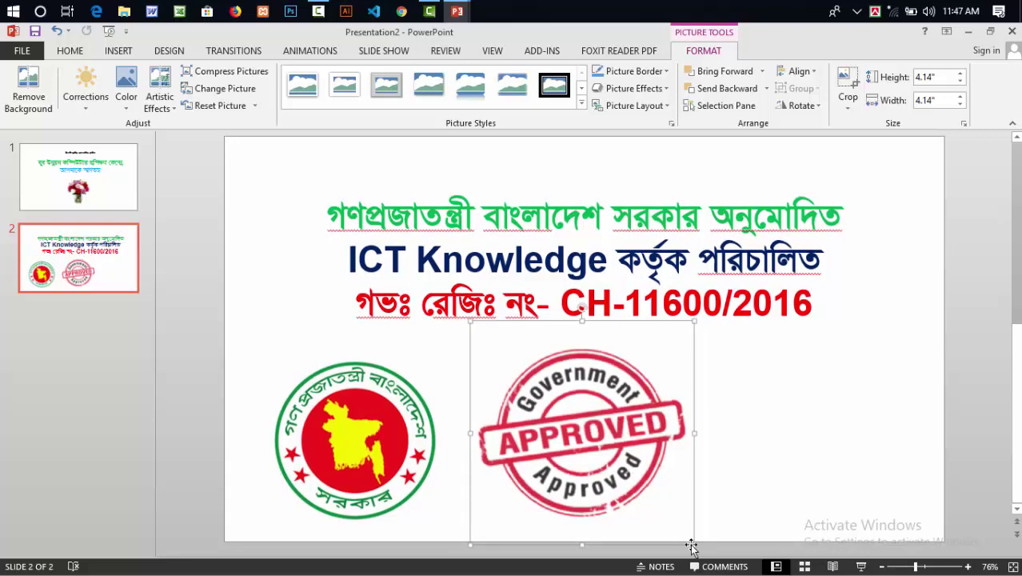
{"action": "left_click_drag", "start_coordinate": [691, 546], "coordinate": [680, 540]}
{"action": "left_click_drag", "start_coordinate": [592, 436], "coordinate": [583, 438]}
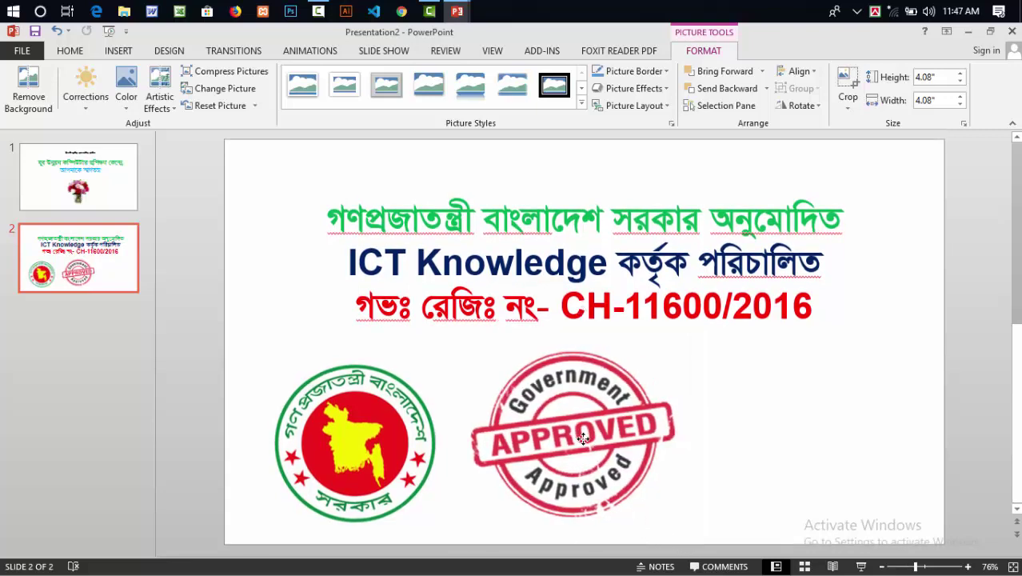
{"action": "left_click", "coordinate": [752, 455]}
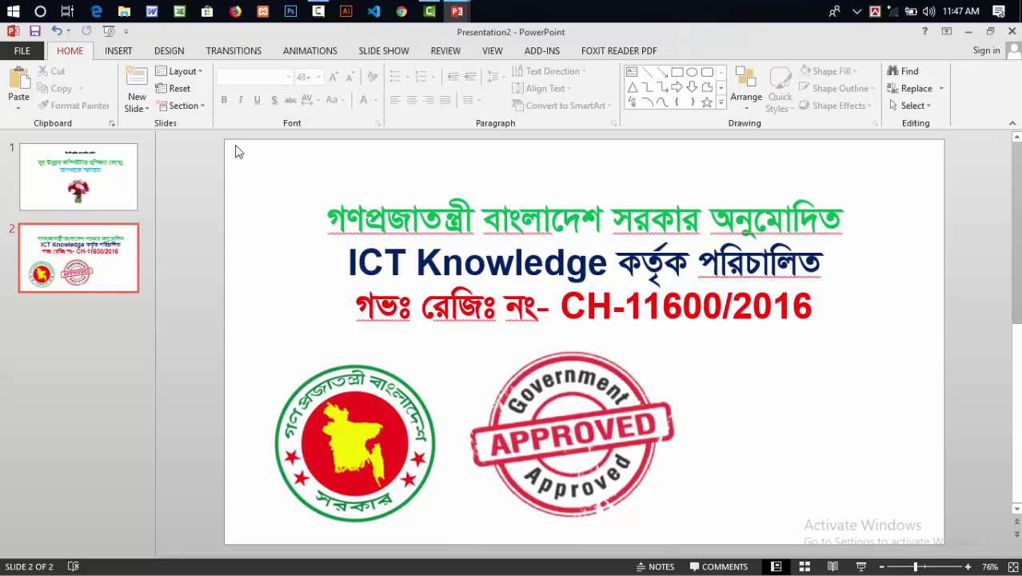
- Insert the 'logo red' ICT Knowledge logo image
{"action": "left_click", "coordinate": [119, 50]}
{"action": "left_click", "coordinate": [96, 90]}
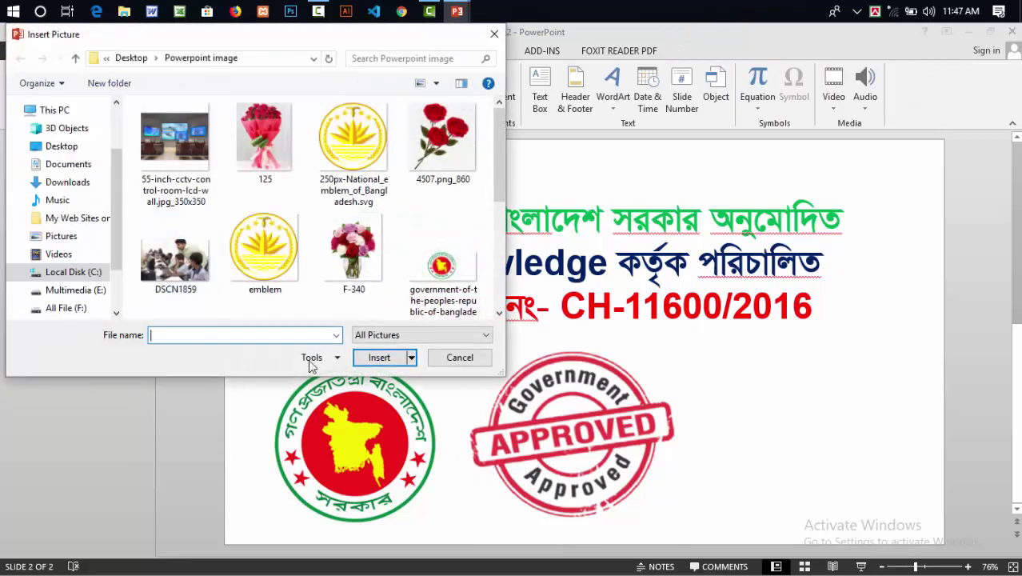
{"action": "left_click_drag", "start_coordinate": [498, 174], "coordinate": [498, 234]}
{"action": "left_click", "coordinate": [442, 240]}
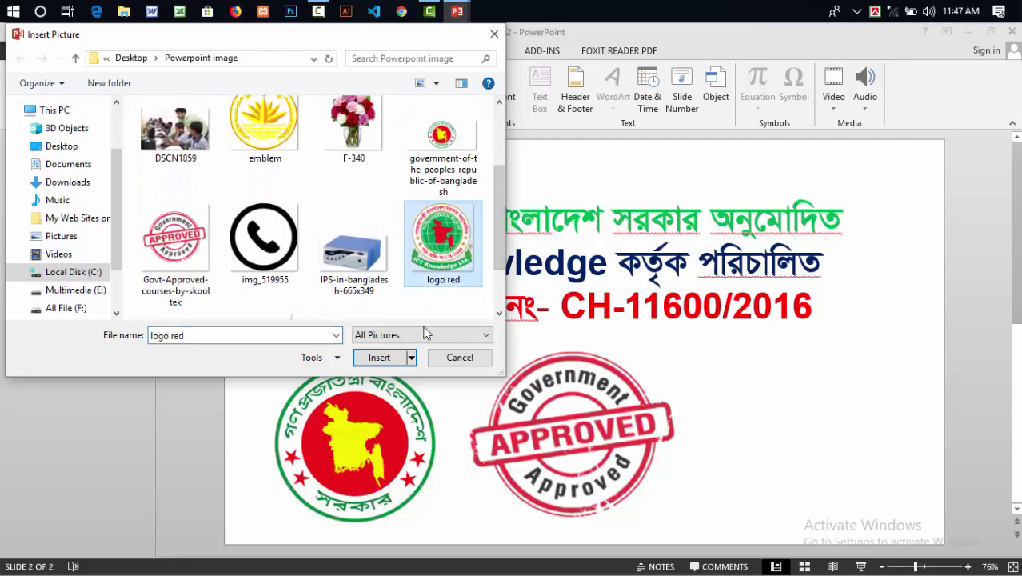
{"action": "left_click", "coordinate": [379, 358]}
- Move the logo right of the stamp and resize it to about 3.29 by 3.01 inches
{"action": "left_click_drag", "start_coordinate": [562, 336], "coordinate": [781, 434]}
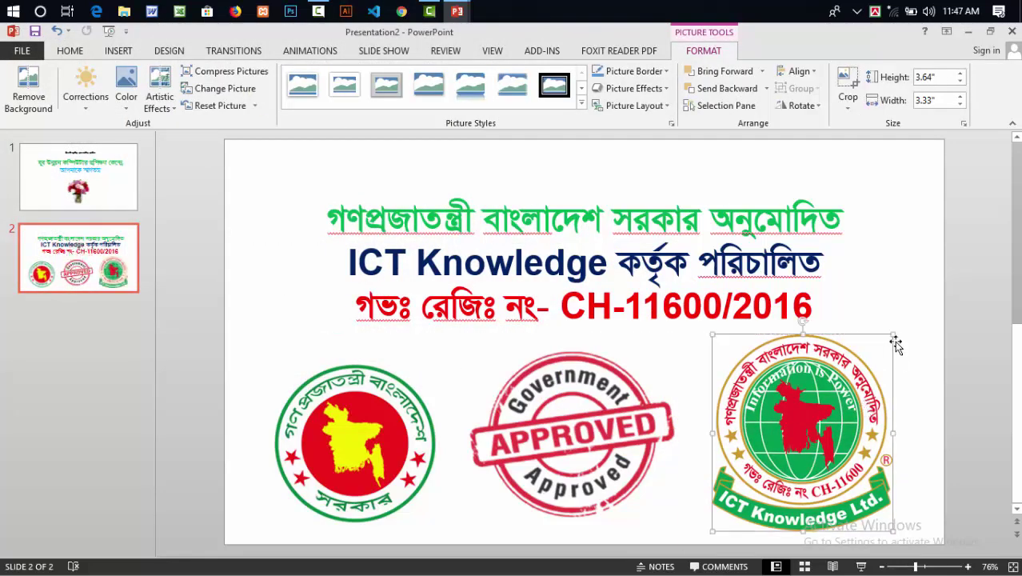
{"action": "left_click_drag", "start_coordinate": [890, 332], "coordinate": [883, 345]}
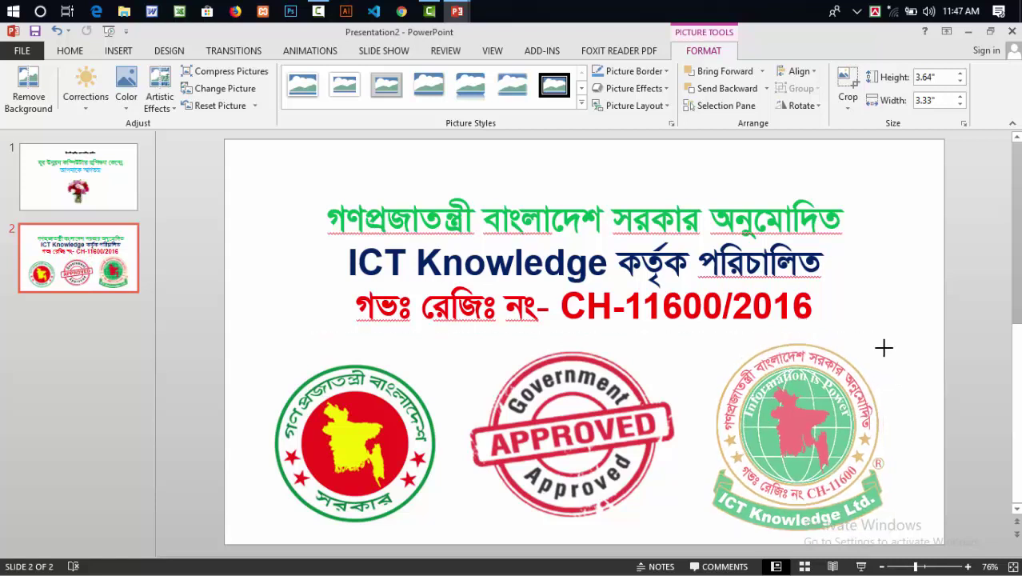
{"action": "left_click_drag", "start_coordinate": [817, 433], "coordinate": [825, 423]}
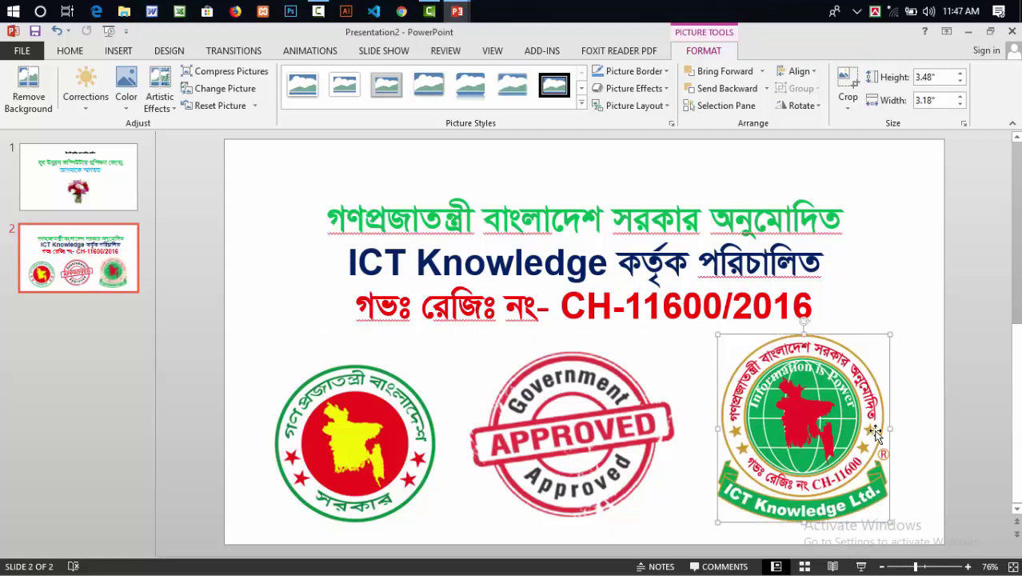
{"action": "left_click_drag", "start_coordinate": [890, 521], "coordinate": [880, 512]}
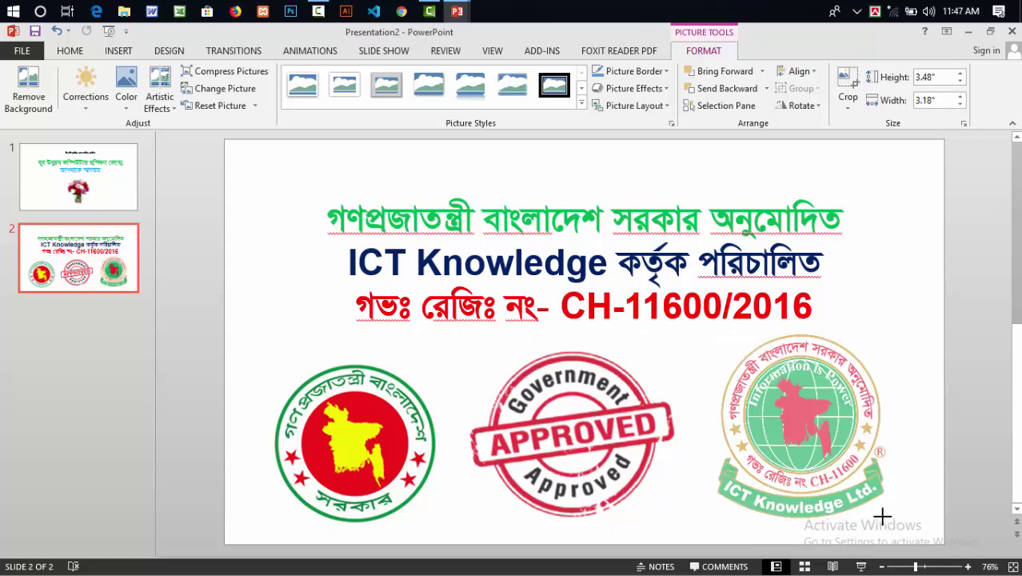
{"action": "left_click_drag", "start_coordinate": [790, 424], "coordinate": [794, 429]}
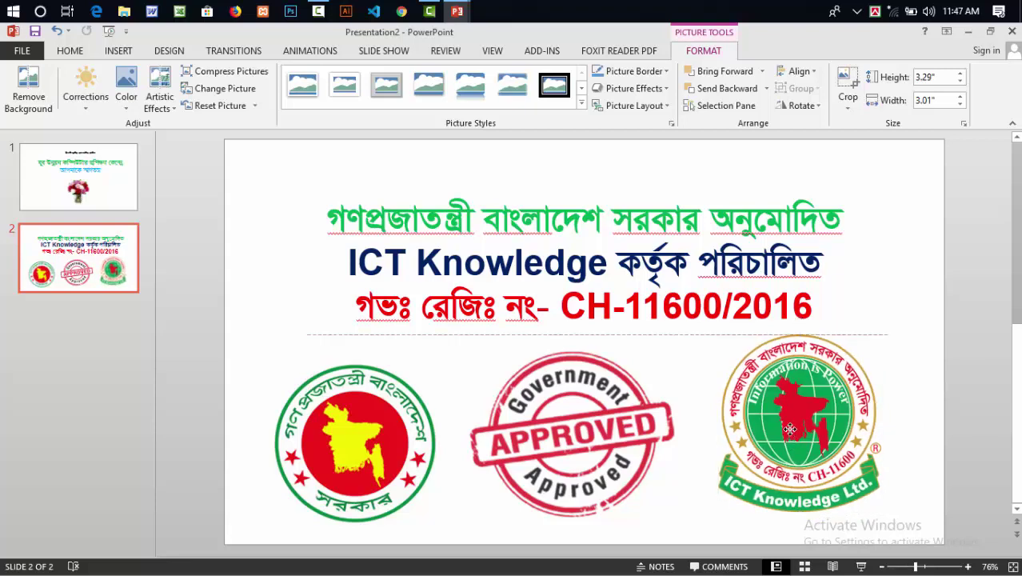
{"action": "left_click", "coordinate": [878, 315]}
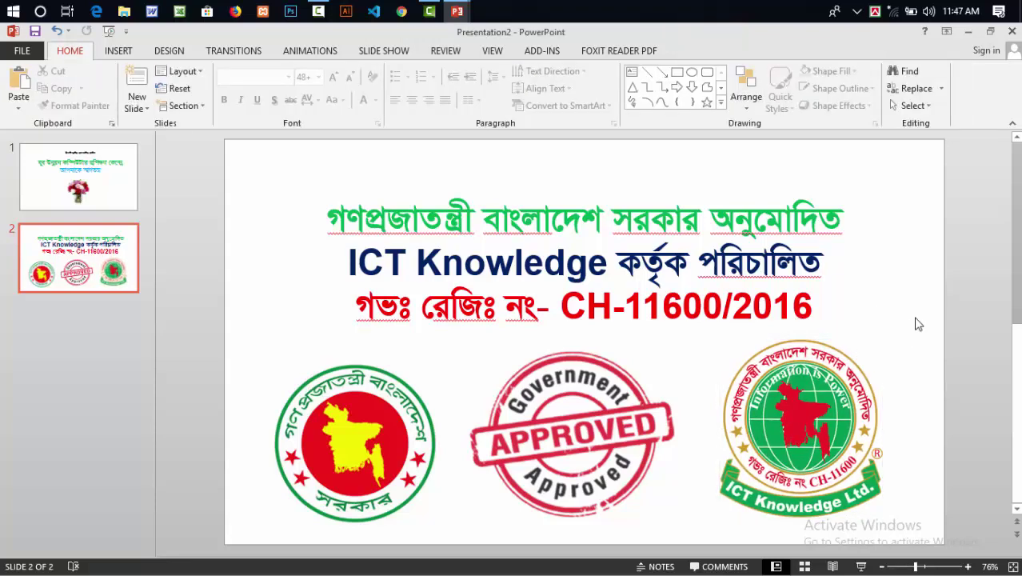
- Paste a copy of slide 1 after slide 2, then delete its top text box and empty title placeholder
{"action": "left_click", "coordinate": [97, 317]}
{"action": "key", "text": "ctrl+v"}
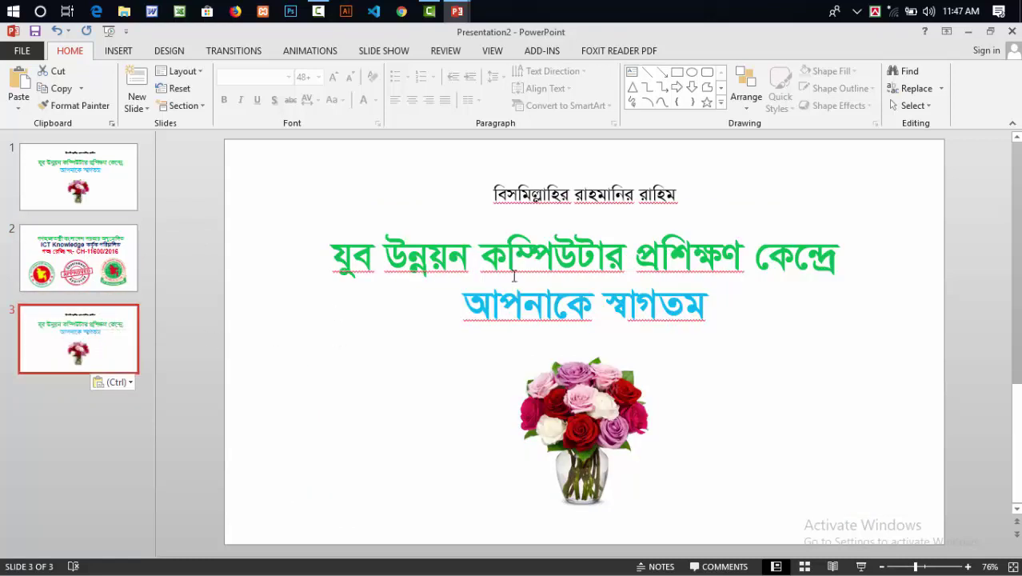
{"action": "triple_click", "coordinate": [536, 195]}
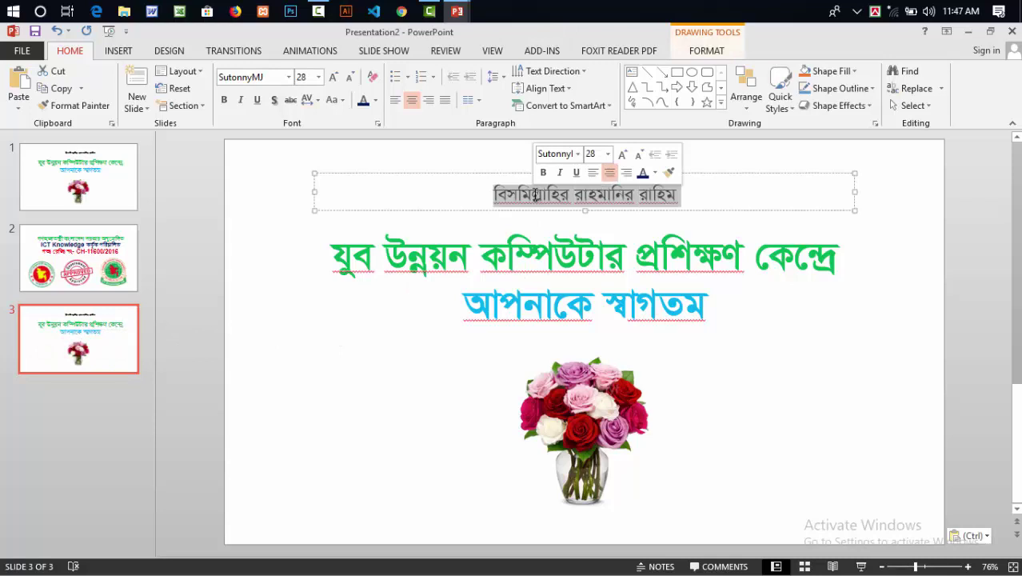
{"action": "left_click", "coordinate": [740, 175]}
{"action": "key", "text": "Delete"}
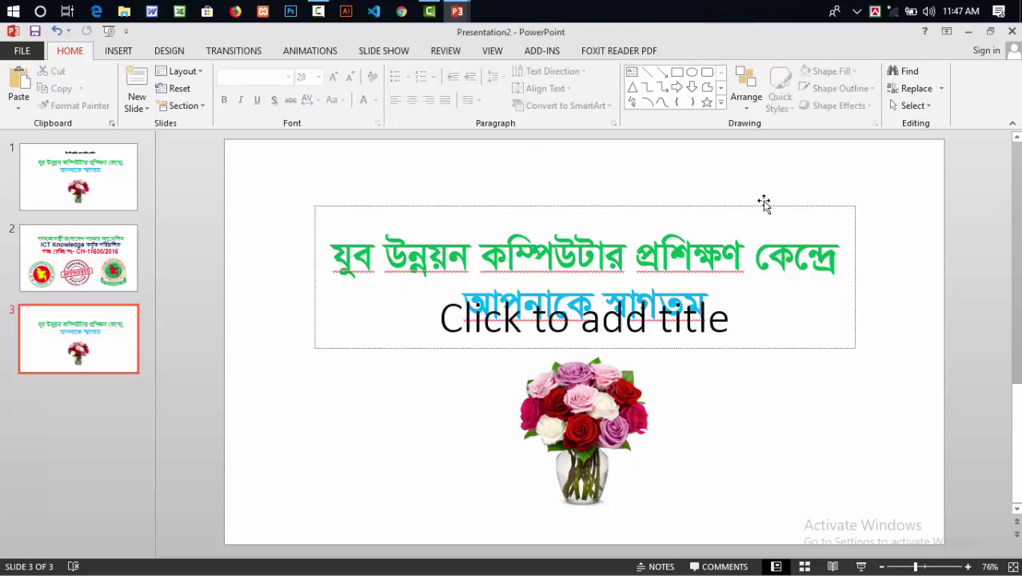
{"action": "left_click", "coordinate": [764, 205]}
{"action": "key", "text": "Delete"}
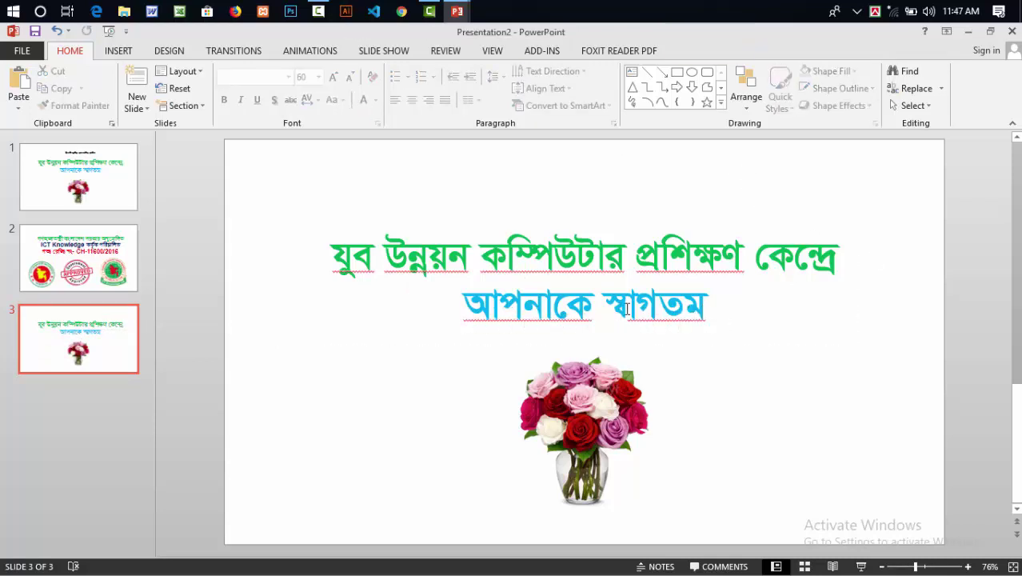
- Replace the welcome line with the slogan 'শুধু শিক্ষিত নয়; চাই তথ্য প্রযুক্তির শিক্ষায় শিক্ষিত জাতি...'
{"action": "left_click_drag", "start_coordinate": [471, 307], "coordinate": [684, 305]}
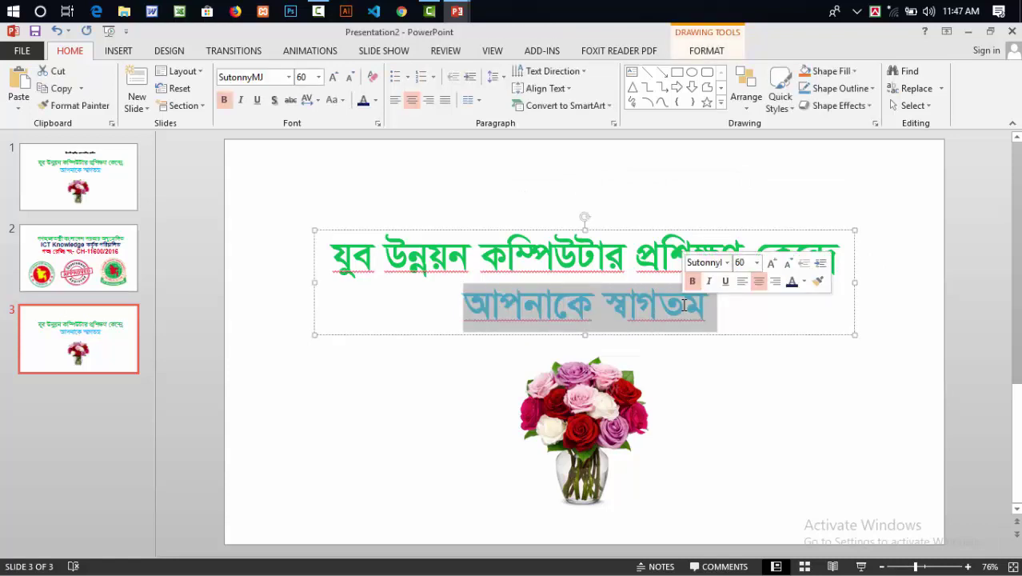
{"action": "type", "text": "Ms"}
{"action": "key", "text": "BackSpace"}
{"action": "key", "text": "BackSpace"}
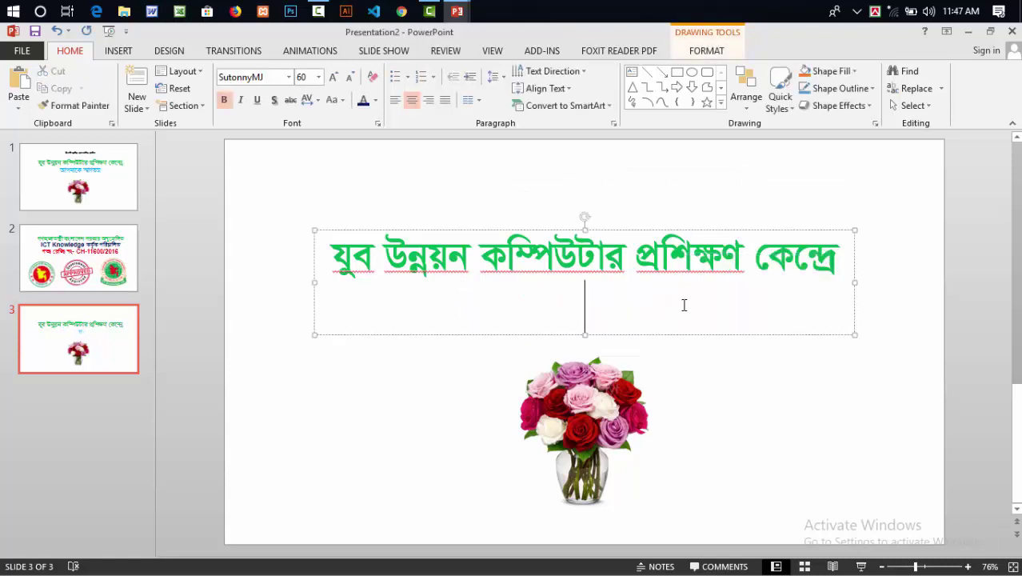
{"action": "type", "text": "ï`"}
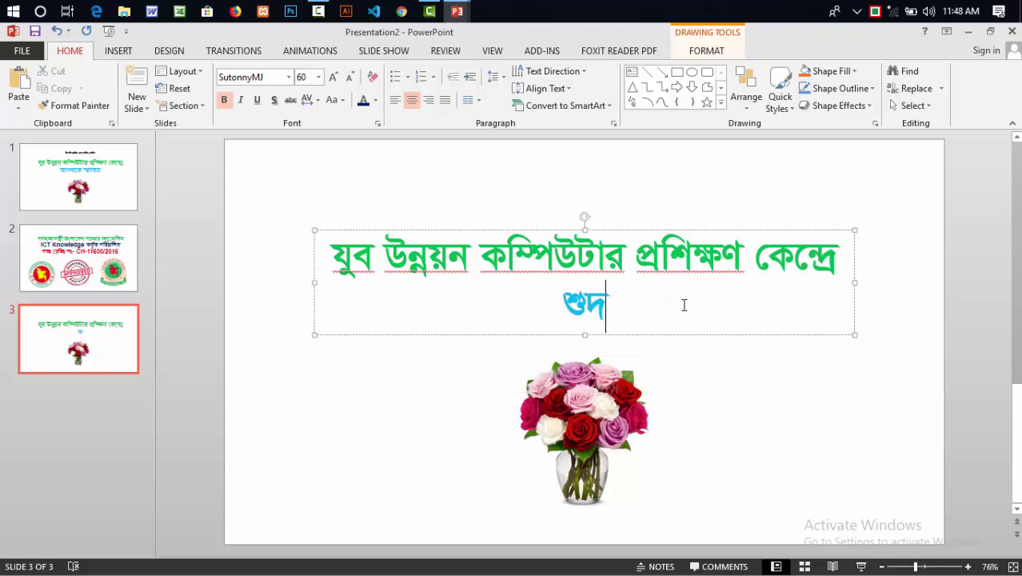
{"action": "key", "text": "BackSpace"}
{"action": "type", "text": "az"}
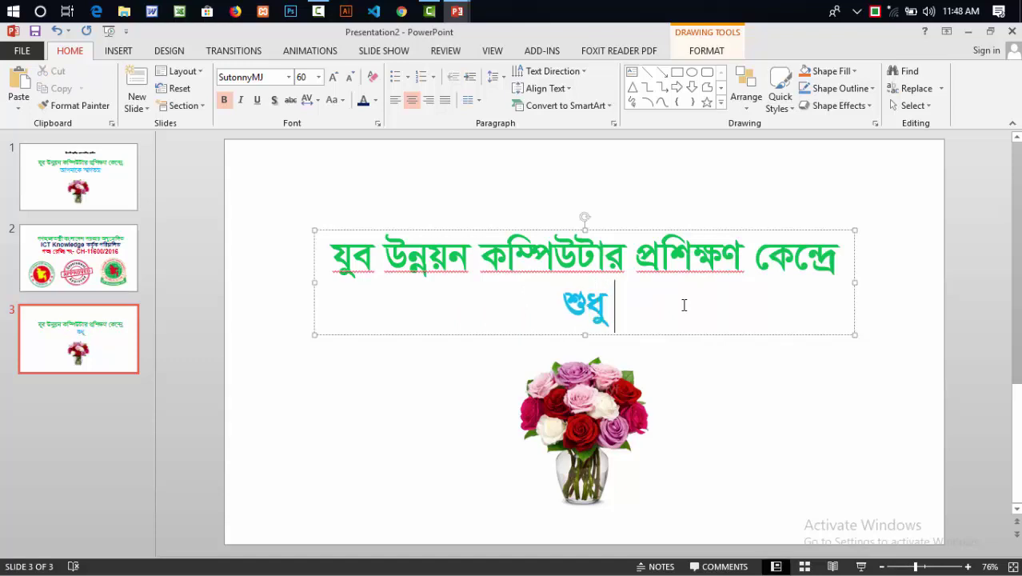
{"action": "type", "text": " wk¶w"}
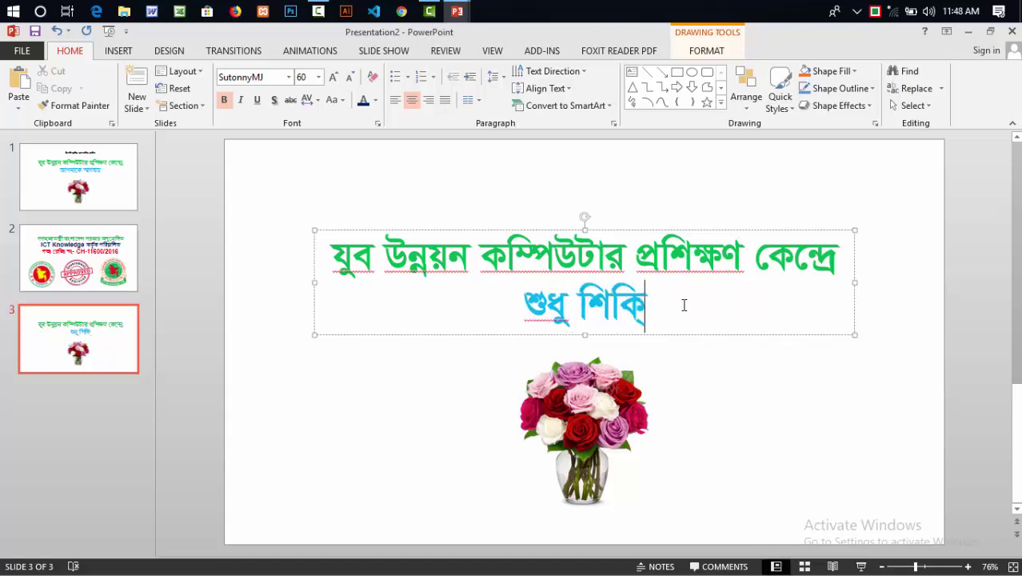
{"action": "type", "text": "Z bq"}
{"action": "type", "text": ";"}
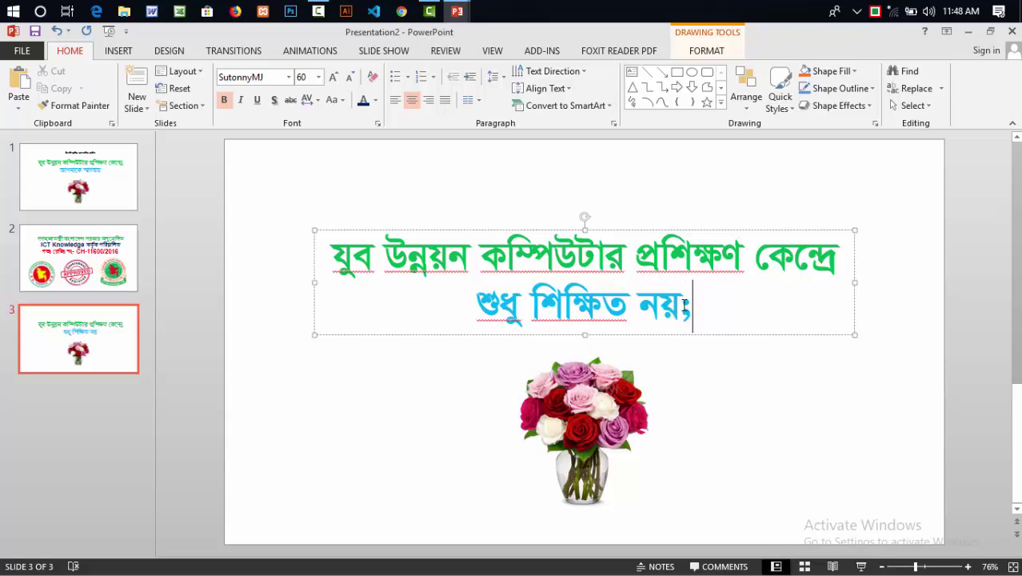
{"action": "type", "text": " PvB Z_"}
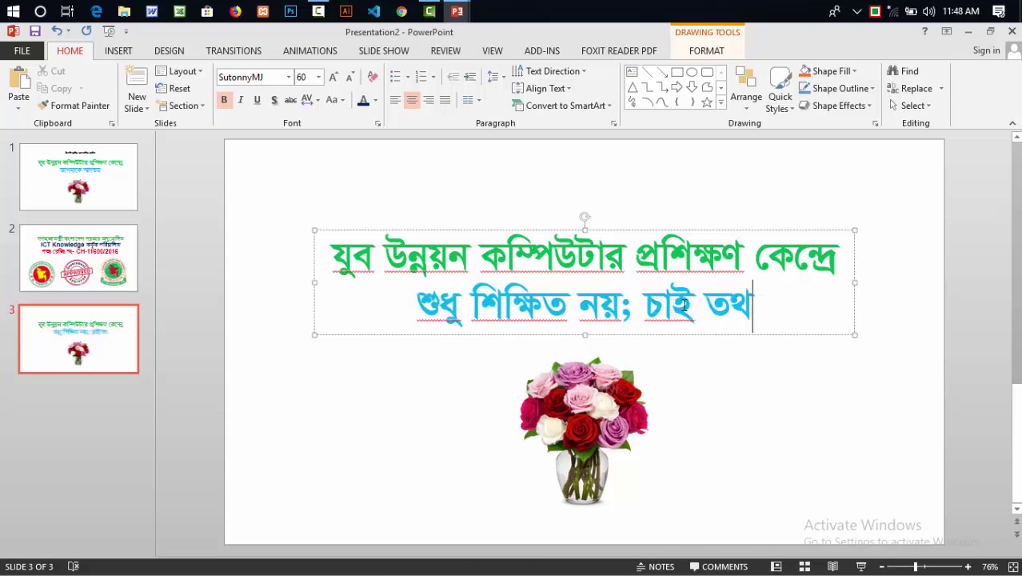
{"action": "type", "text": "¨ chyw"}
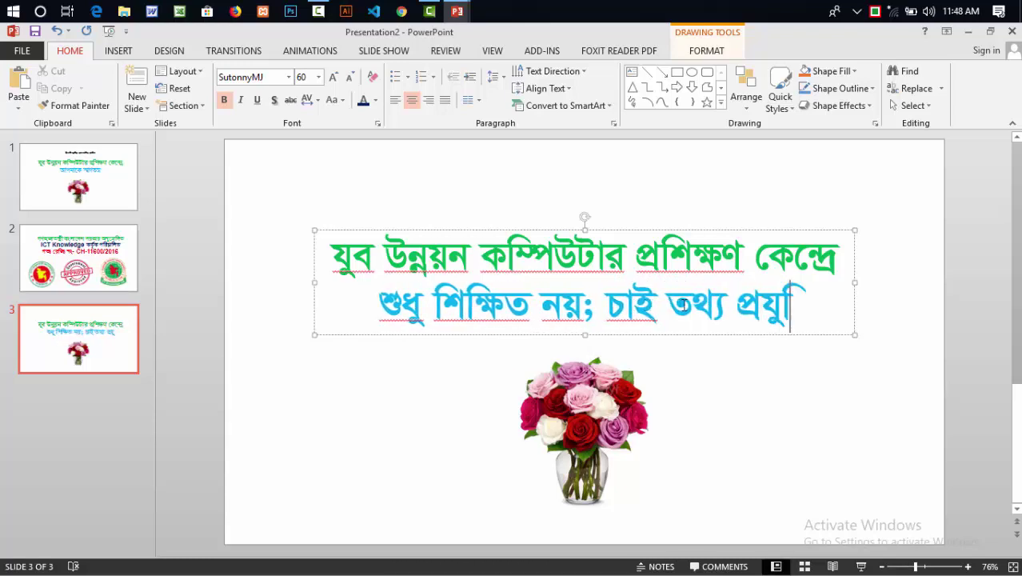
{"action": "type", "text": "³i gv"}
{"action": "key", "text": "BackSpace"}
{"action": "key", "text": "BackSpace"}
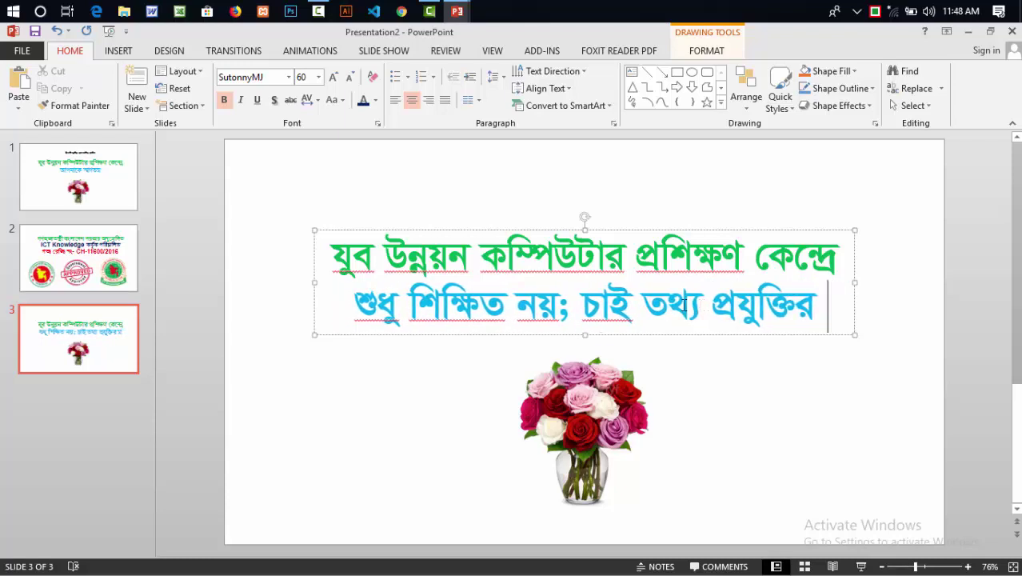
{"action": "type", "text": "wkK&¶vq w"}
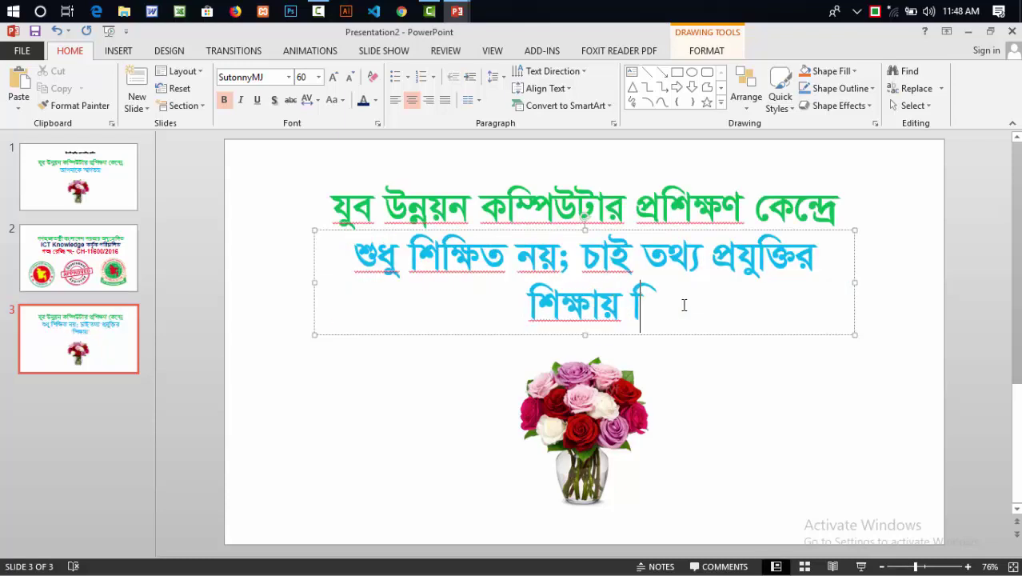
{"action": "type", "text": "k"}
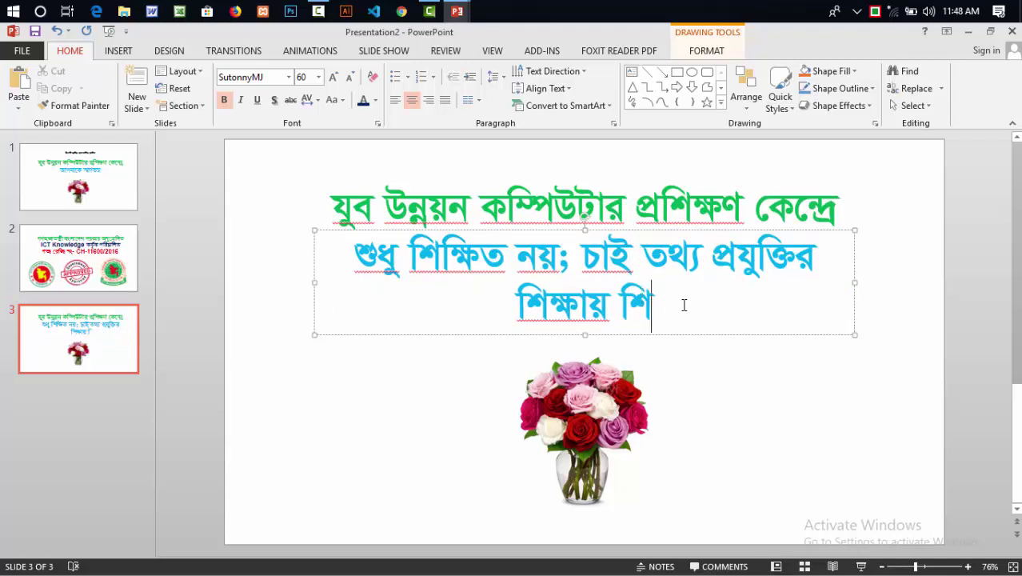
{"action": "type", "text": "w¶Z RvwZ"}
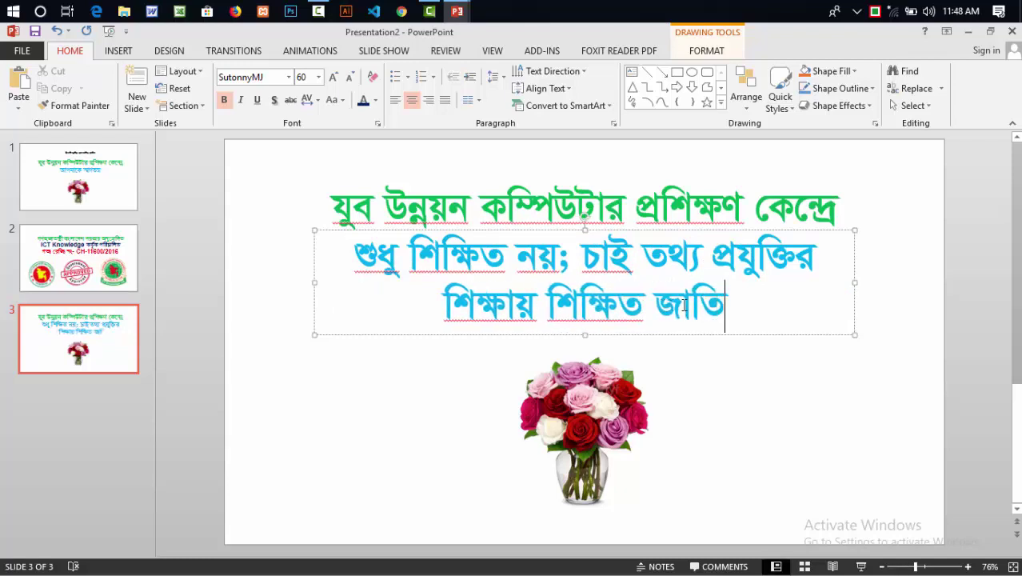
{"action": "type", "text": "..."}
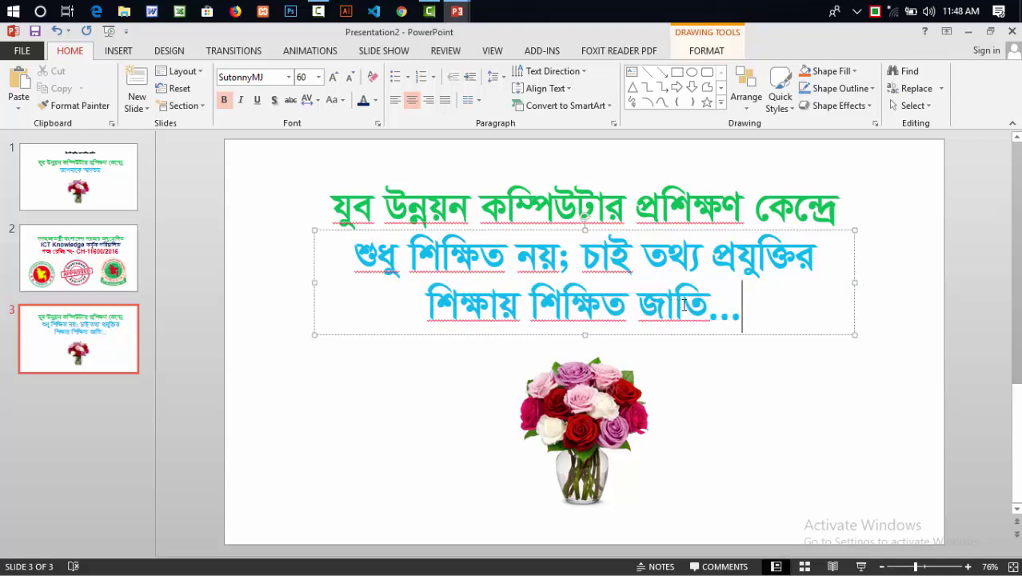
{"action": "left_click", "coordinate": [358, 257], "text": "shift"}
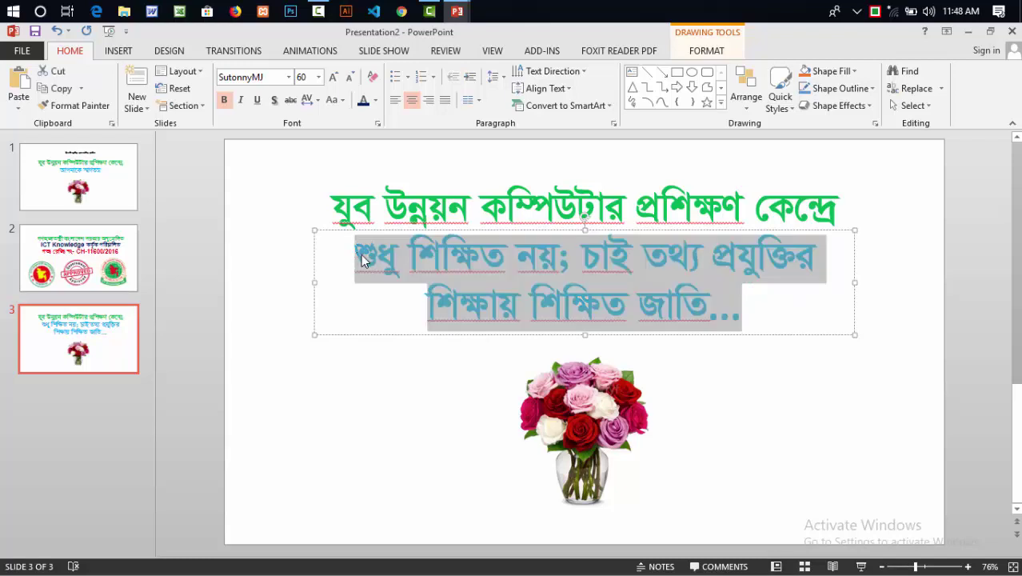
- Set the slogan's font to ChandrabatiMJ and reduce its size two steps
{"action": "left_click", "coordinate": [266, 76]}
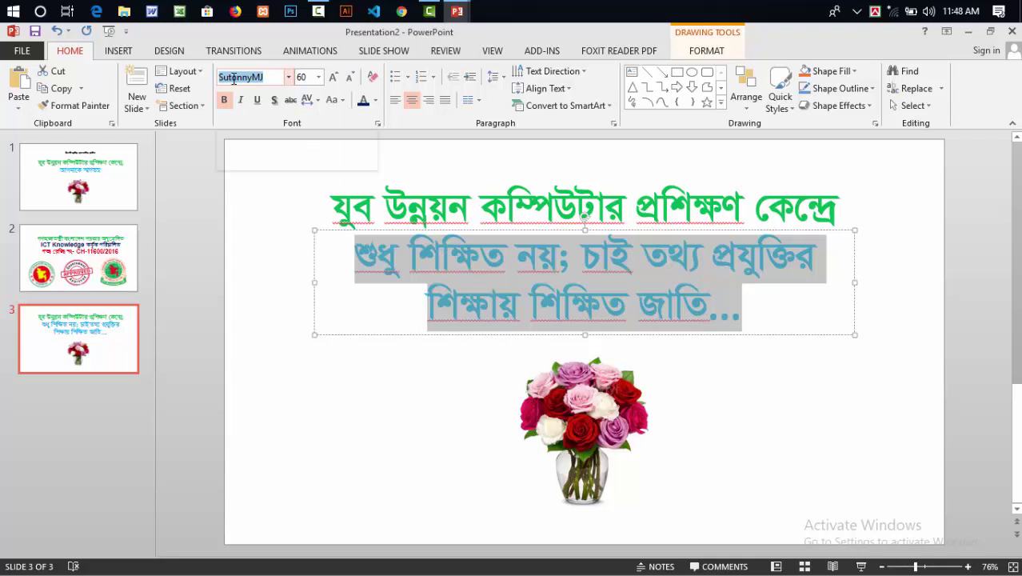
{"action": "type", "text": "Chandrabati"}
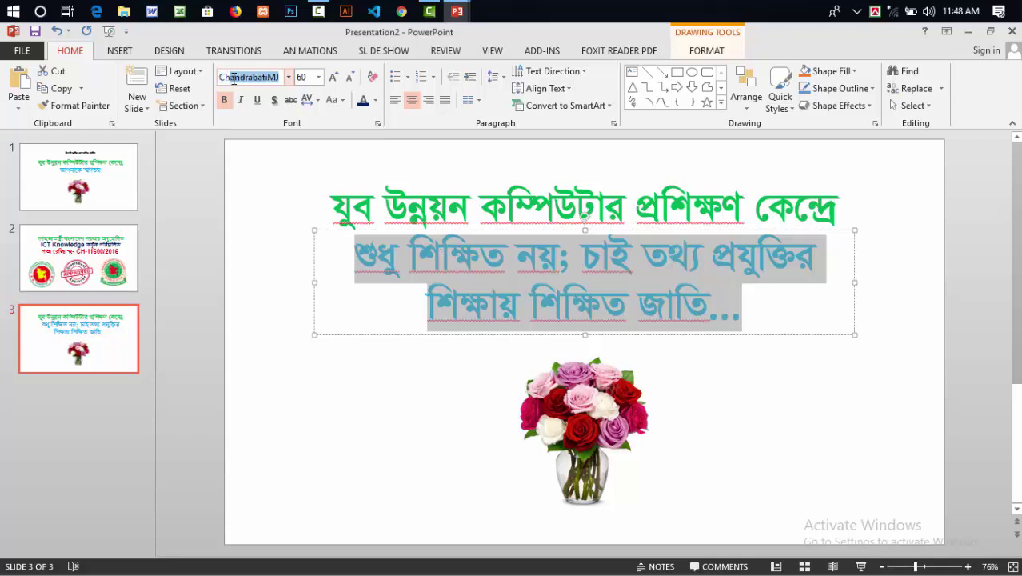
{"action": "key", "text": "Return"}
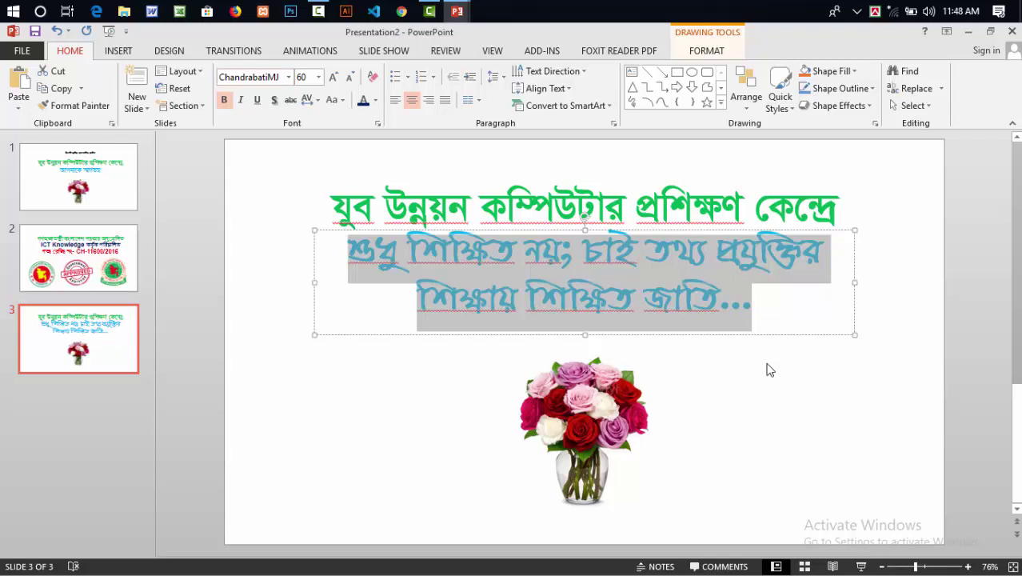
{"action": "key", "text": "ctrl+shift+less"}
{"action": "key", "text": "ctrl+shift+less"}
{"action": "key", "text": "ctrl+shift+less"}
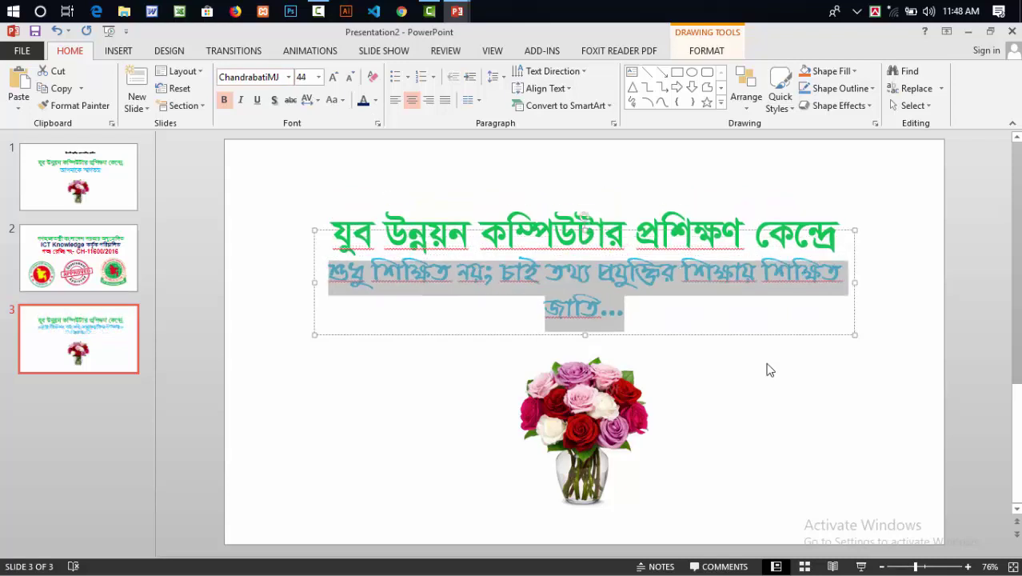
{"action": "key", "text": "ctrl+shift+less"}
{"action": "key", "text": "ctrl+shift+less"}
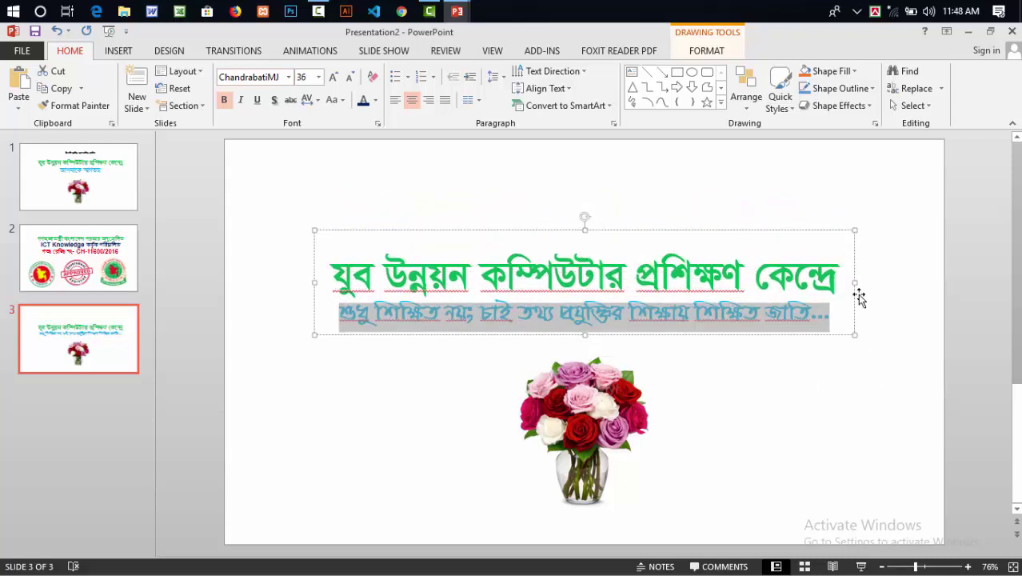
- Widen the slogan text box on both the left and right sides
{"action": "left_click_drag", "start_coordinate": [855, 282], "coordinate": [920, 283]}
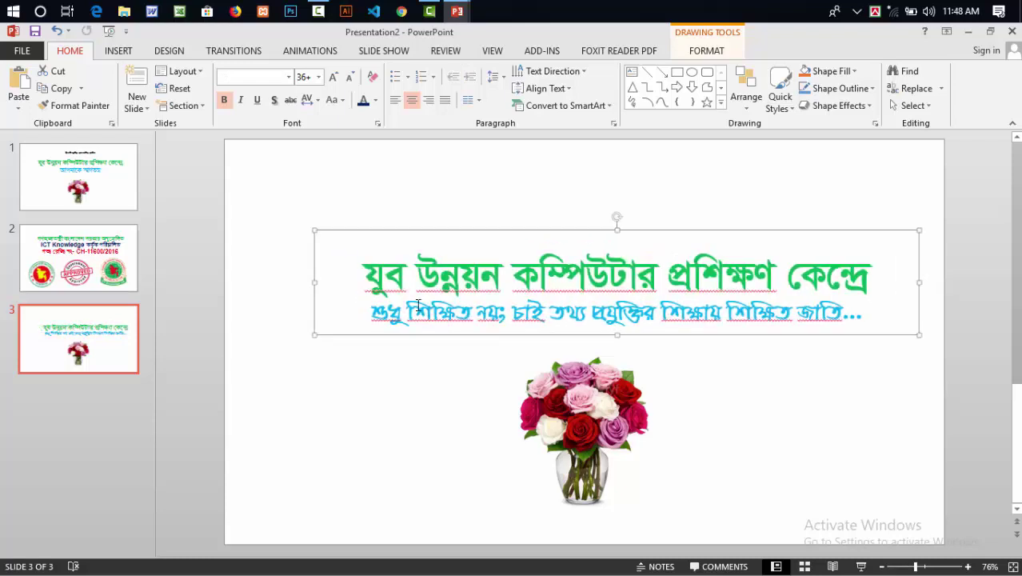
{"action": "left_click_drag", "start_coordinate": [308, 282], "coordinate": [225, 281]}
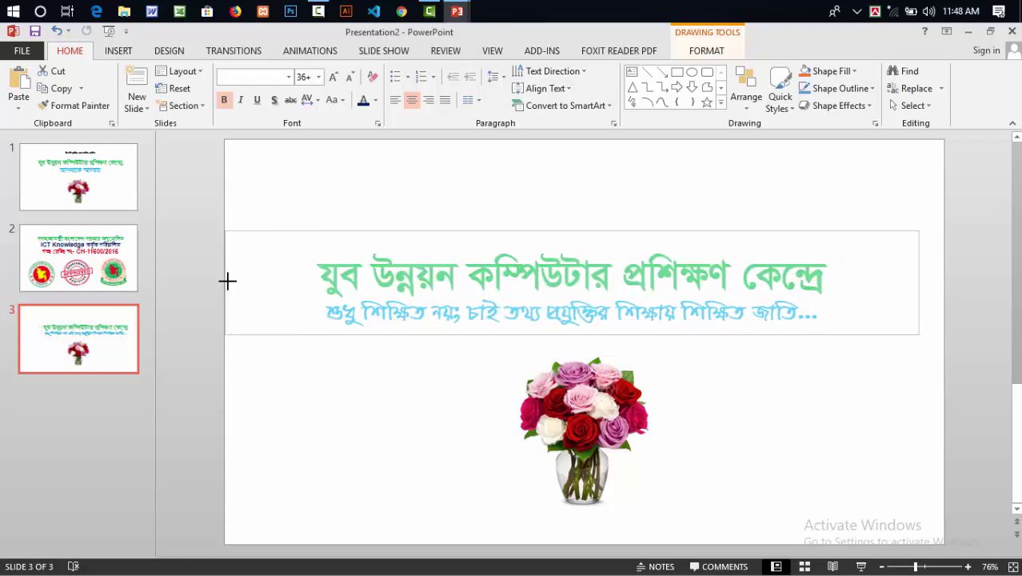
{"action": "left_click_drag", "start_coordinate": [919, 284], "coordinate": [944, 284]}
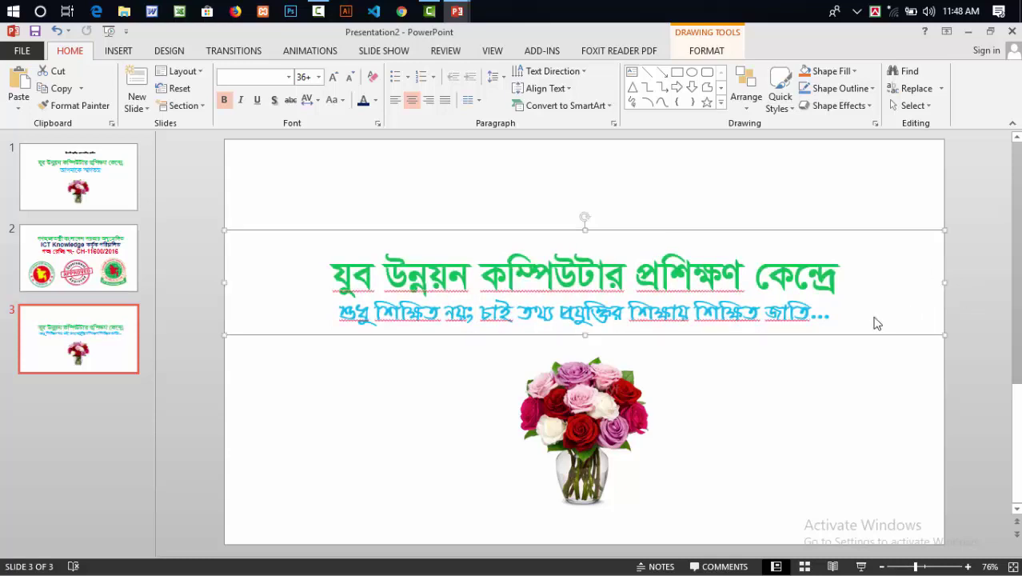
- Adjust the green title's size and enlarge the slogan line to 44 pt
{"action": "triple_click", "coordinate": [728, 277]}
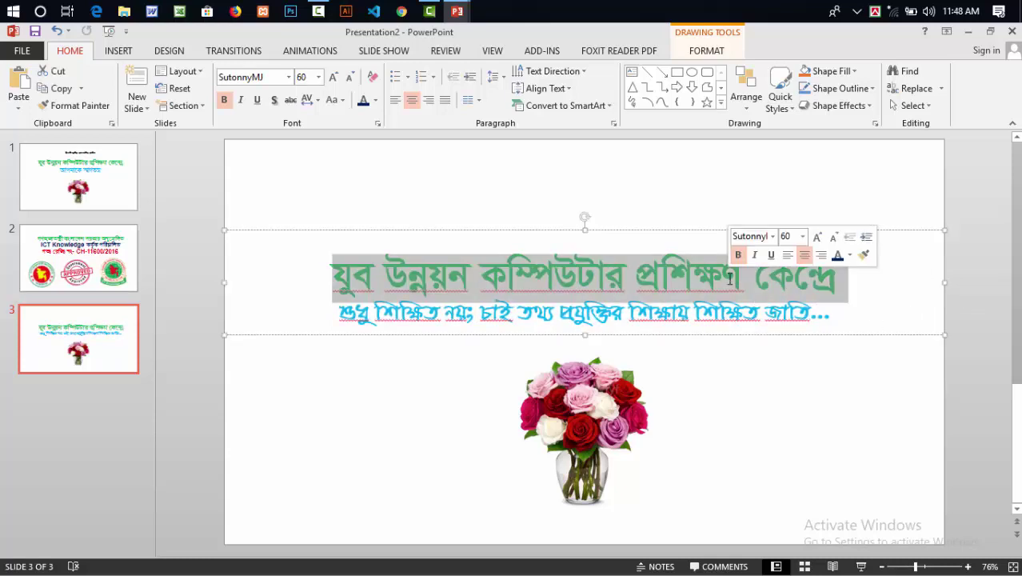
{"action": "key", "text": "ctrl+shift+period"}
{"action": "key", "text": "ctrl+shift+period"}
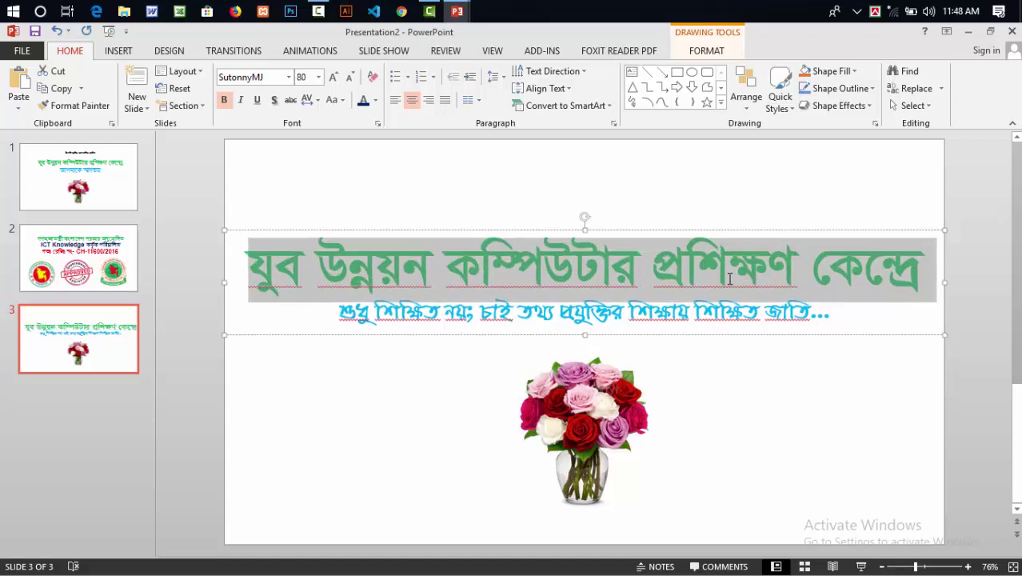
{"action": "key", "text": "ctrl+shift+comma"}
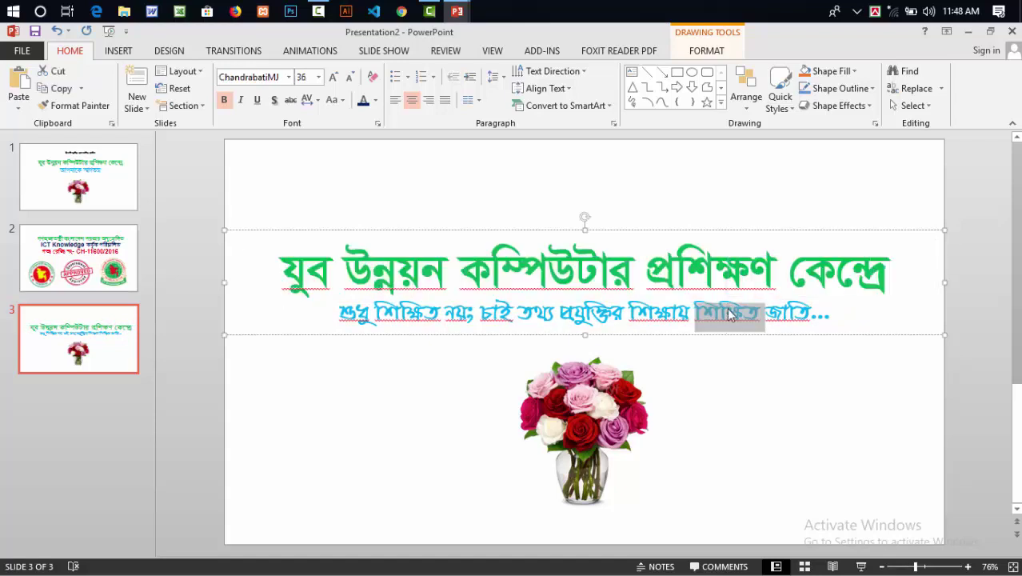
{"action": "triple_click", "coordinate": [729, 310]}
{"action": "key", "text": "ctrl+shift+period"}
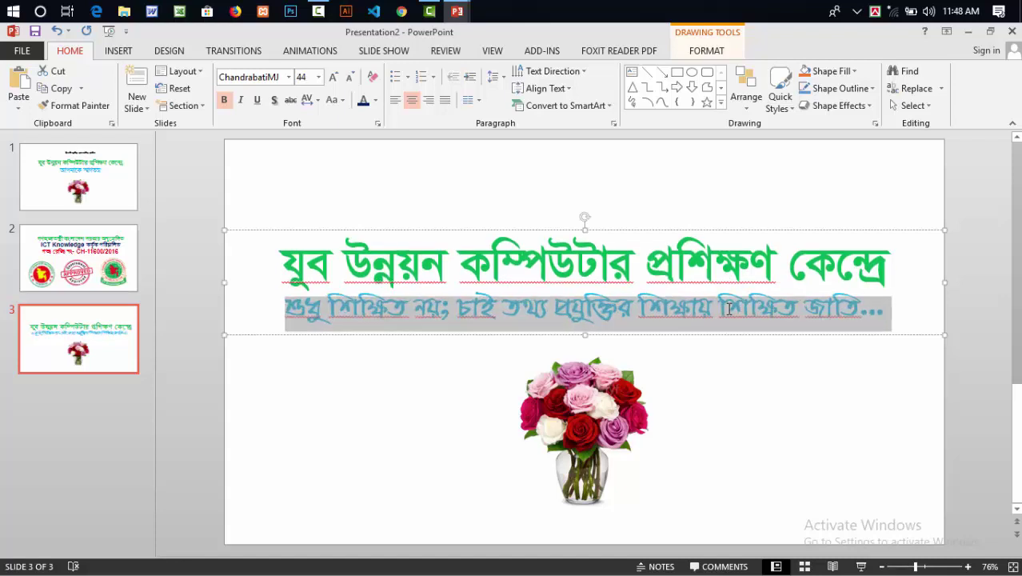
- Fill the title text box with green
{"action": "left_click", "coordinate": [916, 205]}
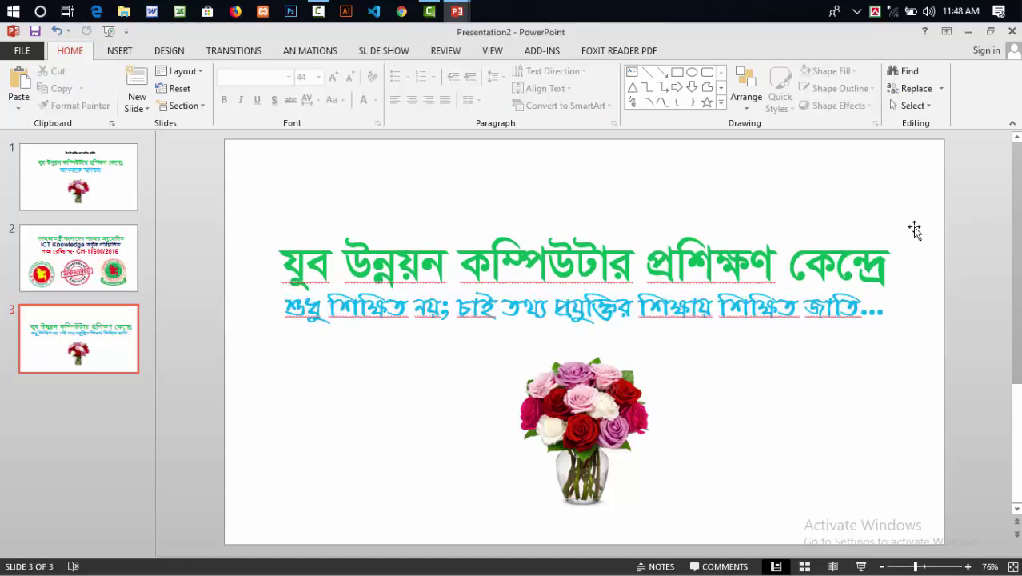
{"action": "left_click", "coordinate": [922, 231]}
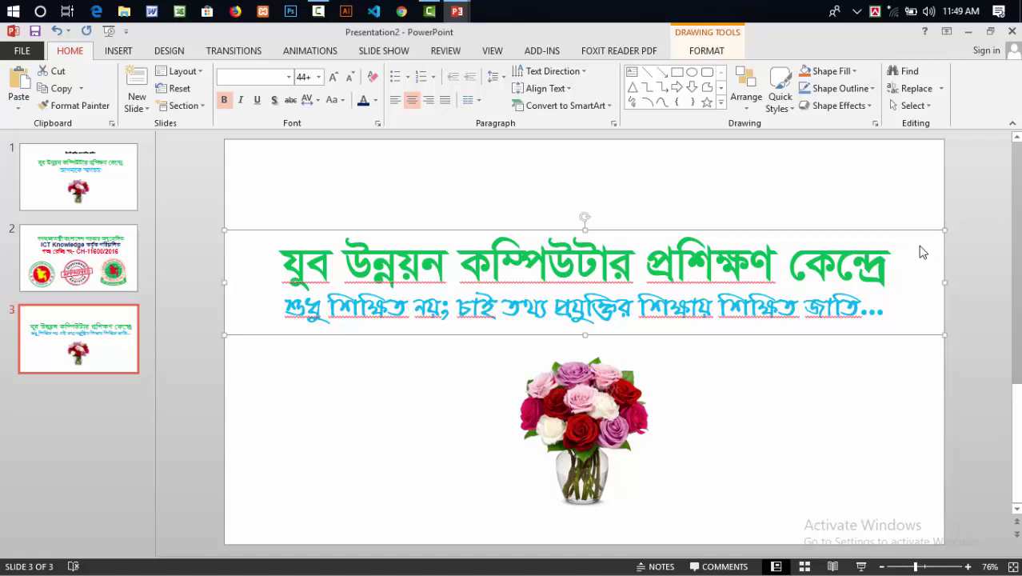
{"action": "left_click", "coordinate": [854, 71]}
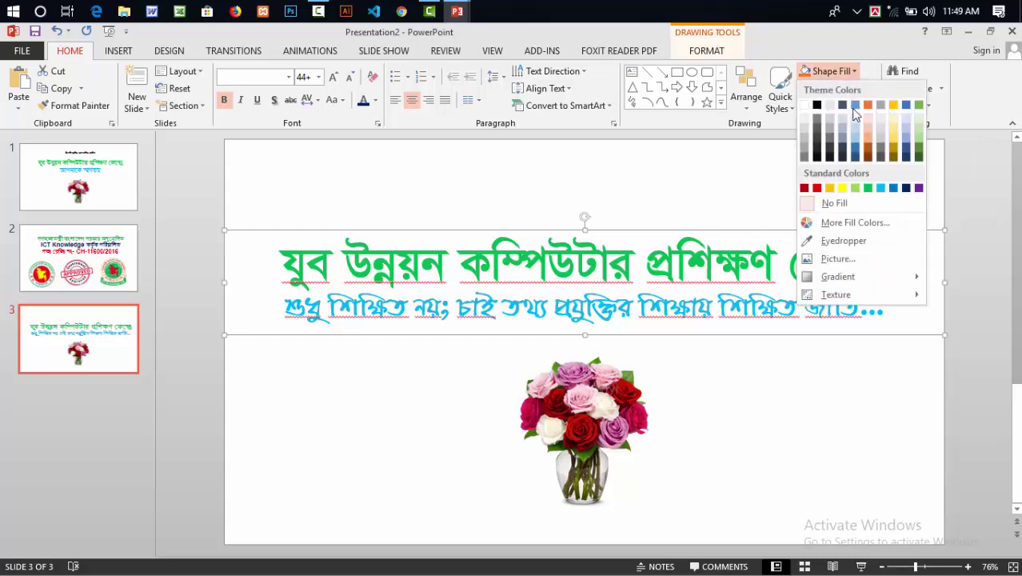
{"action": "left_click", "coordinate": [869, 189]}
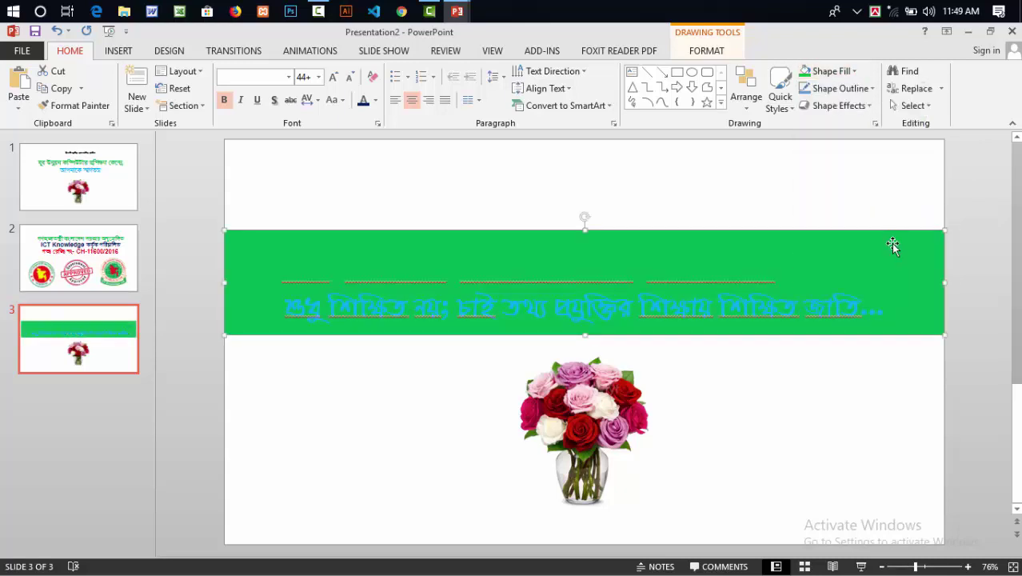
- Color the Bengali title white and the slogan line yellow
{"action": "triple_click", "coordinate": [590, 244]}
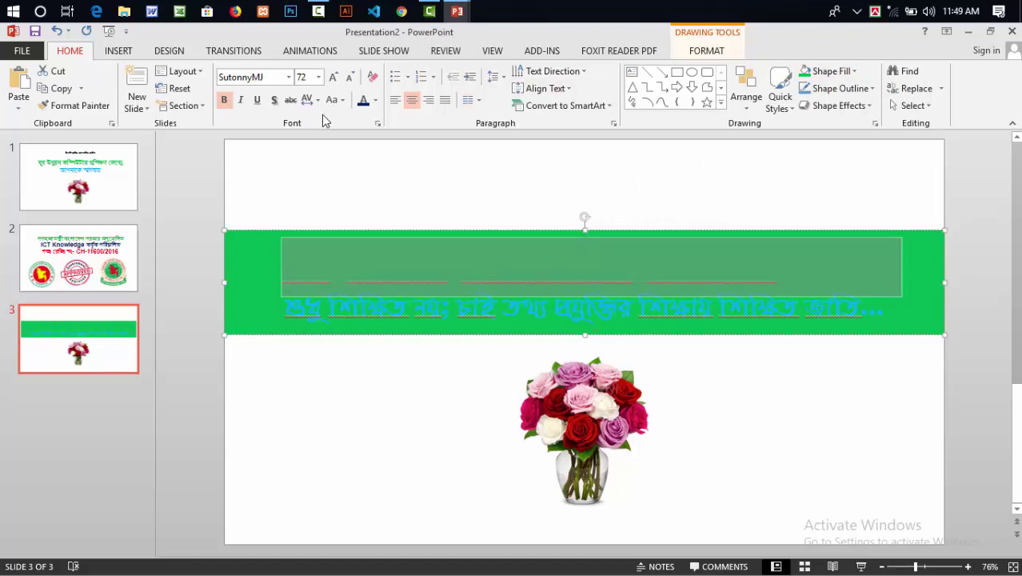
{"action": "left_click", "coordinate": [375, 100]}
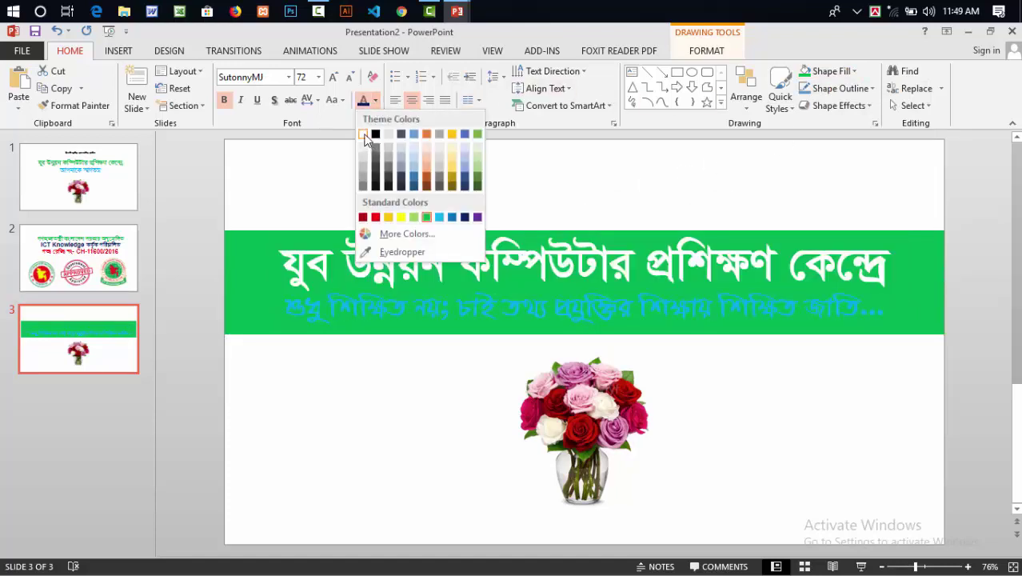
{"action": "left_click", "coordinate": [364, 137]}
{"action": "left_click_drag", "start_coordinate": [287, 310], "coordinate": [888, 304]}
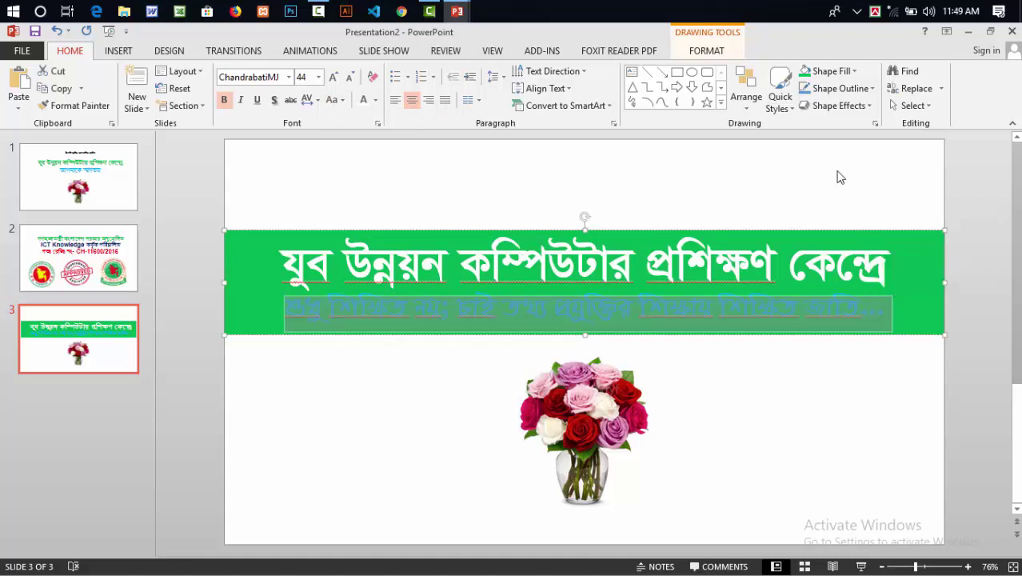
{"action": "left_click", "coordinate": [375, 100]}
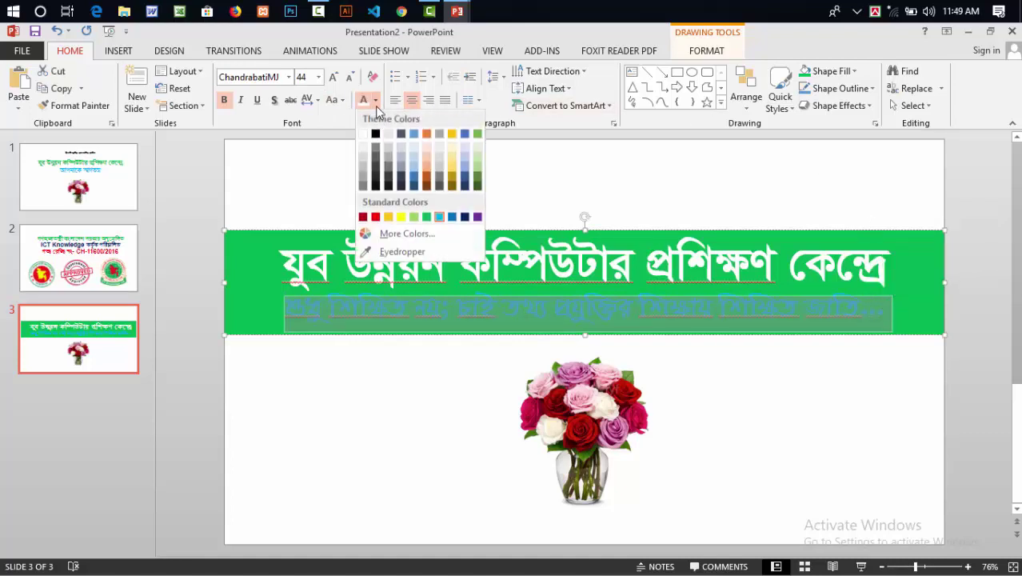
{"action": "left_click", "coordinate": [400, 218]}
{"action": "left_click", "coordinate": [886, 448]}
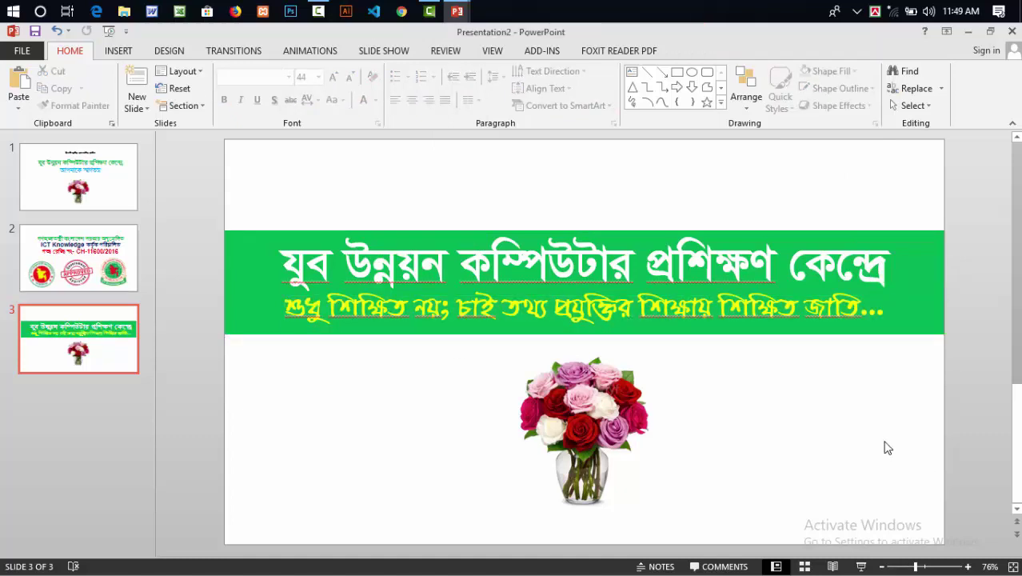
- Delete the flower vase picture and nudge the green banner upward
{"action": "left_click", "coordinate": [670, 426]}
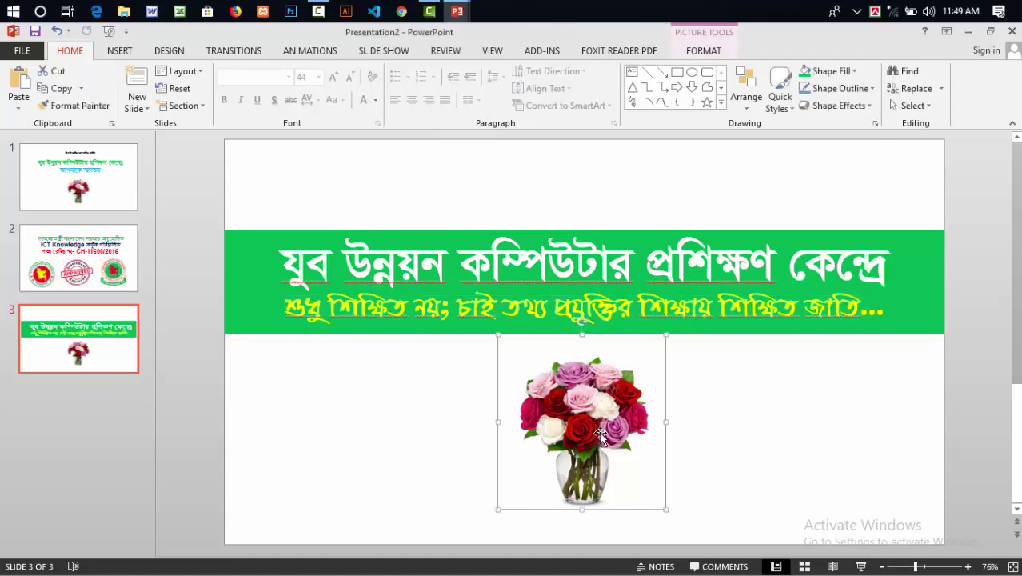
{"action": "key", "text": "Delete"}
{"action": "left_click_drag", "start_coordinate": [926, 276], "coordinate": [922, 246]}
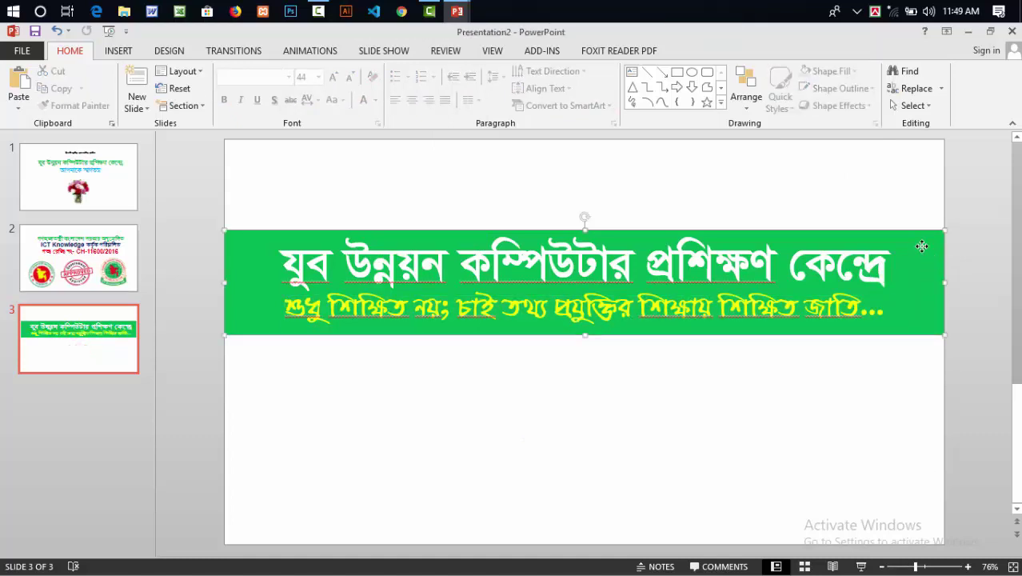
{"action": "key", "text": "Up"}
{"action": "key", "text": "Up"}
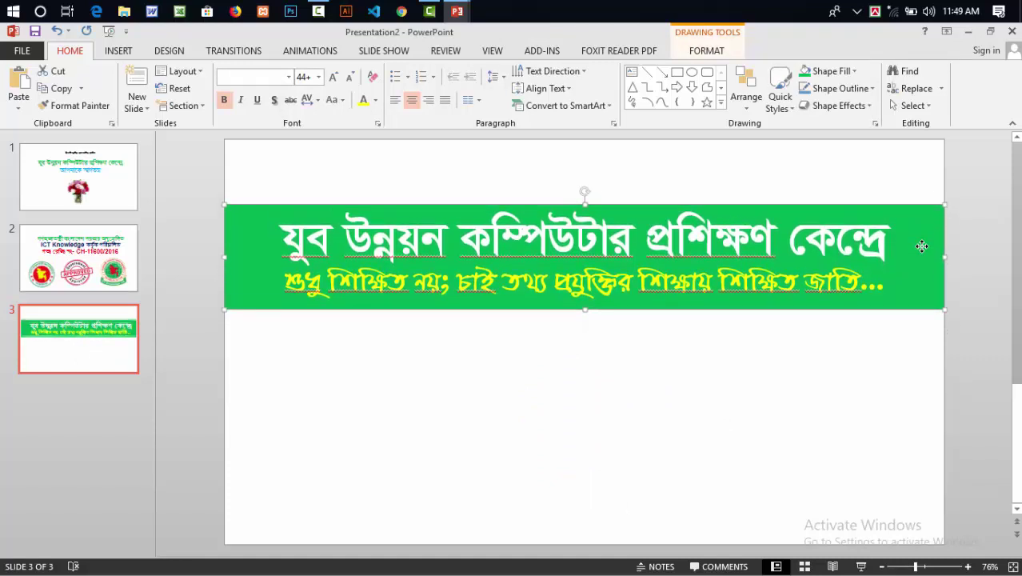
{"action": "key", "text": "Up"}
{"action": "key", "text": "Up"}
{"action": "key", "text": "Up"}
{"action": "key", "text": "Down"}
{"action": "key", "text": "Down"}
{"action": "key", "text": "ctrl+Down"}
{"action": "key", "text": "ctrl+Down"}
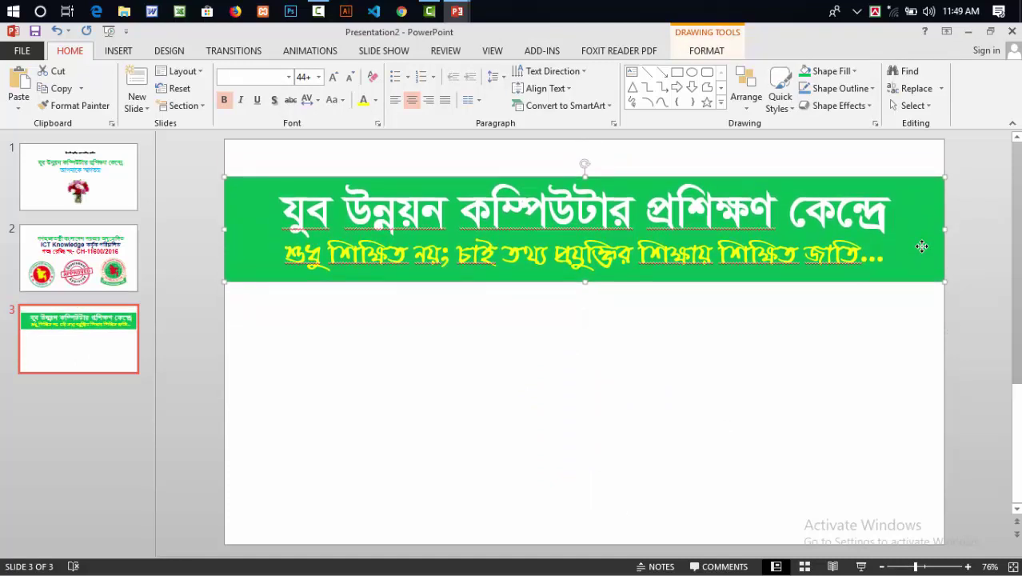
{"action": "left_click", "coordinate": [742, 339]}
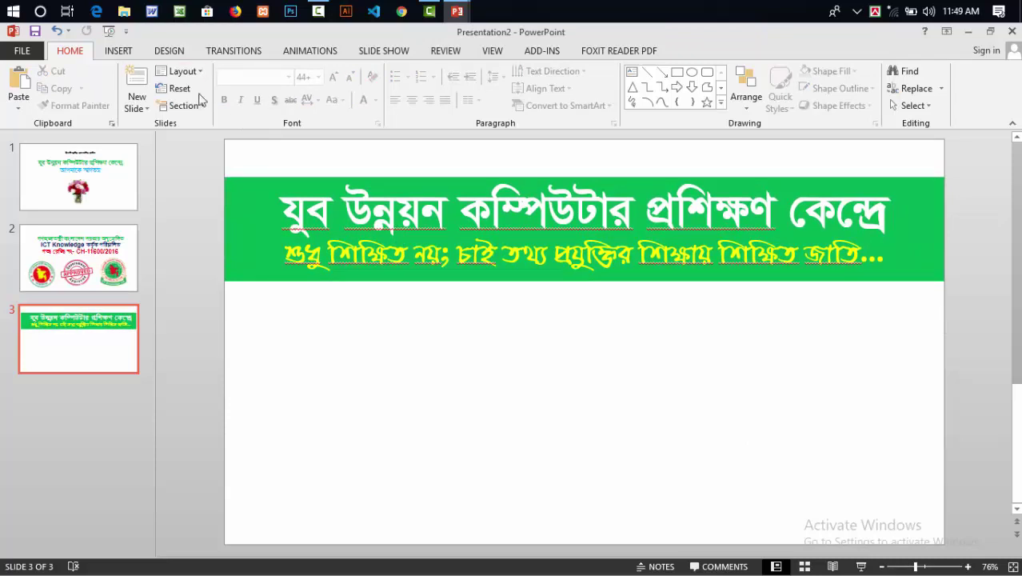
- Insert the cctv control room picture and move it to the slide's lower right
{"action": "left_click", "coordinate": [120, 53]}
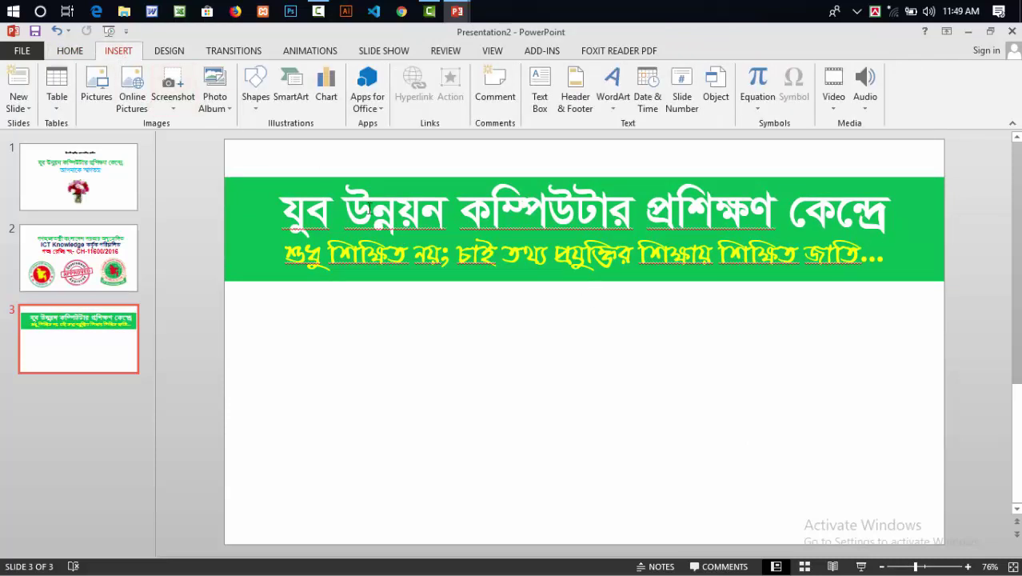
{"action": "left_click", "coordinate": [132, 92]}
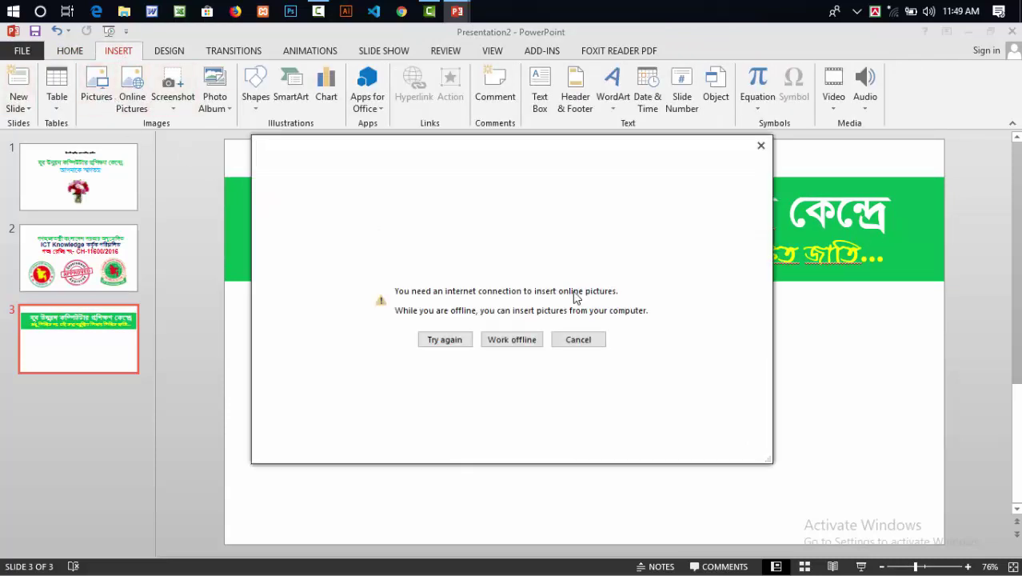
{"action": "left_click", "coordinate": [762, 147]}
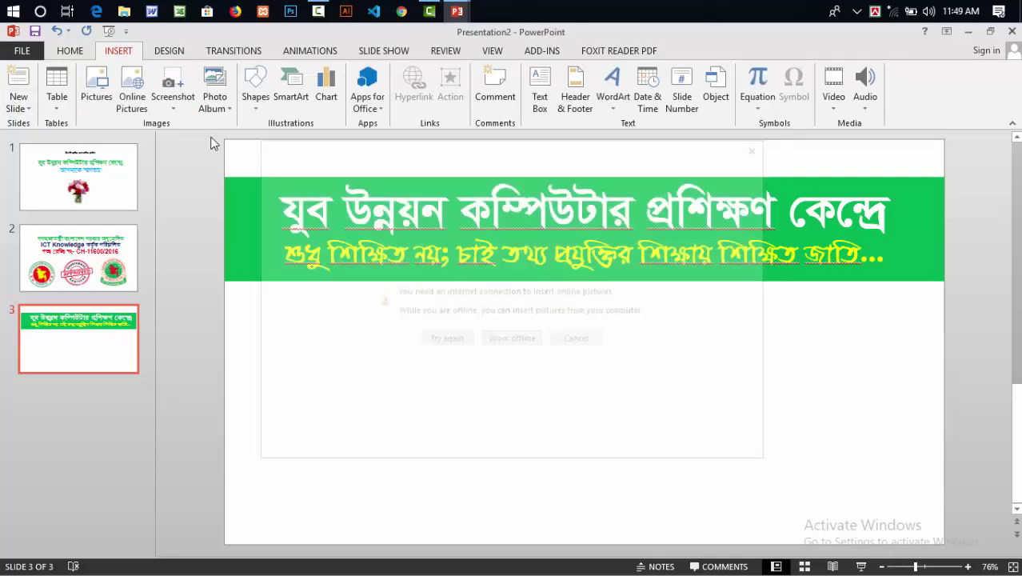
{"action": "left_click", "coordinate": [96, 98]}
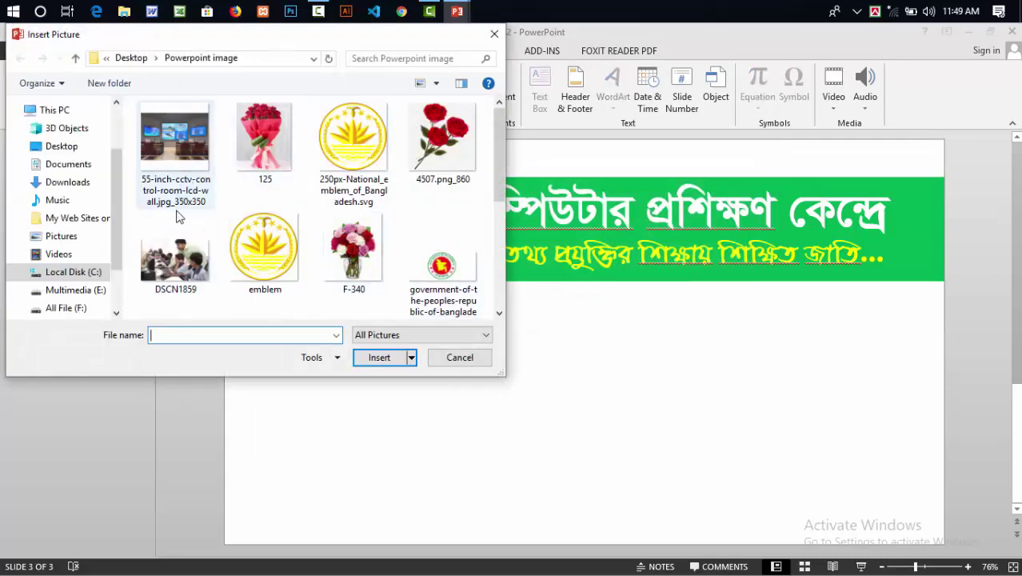
{"action": "left_click", "coordinate": [176, 141]}
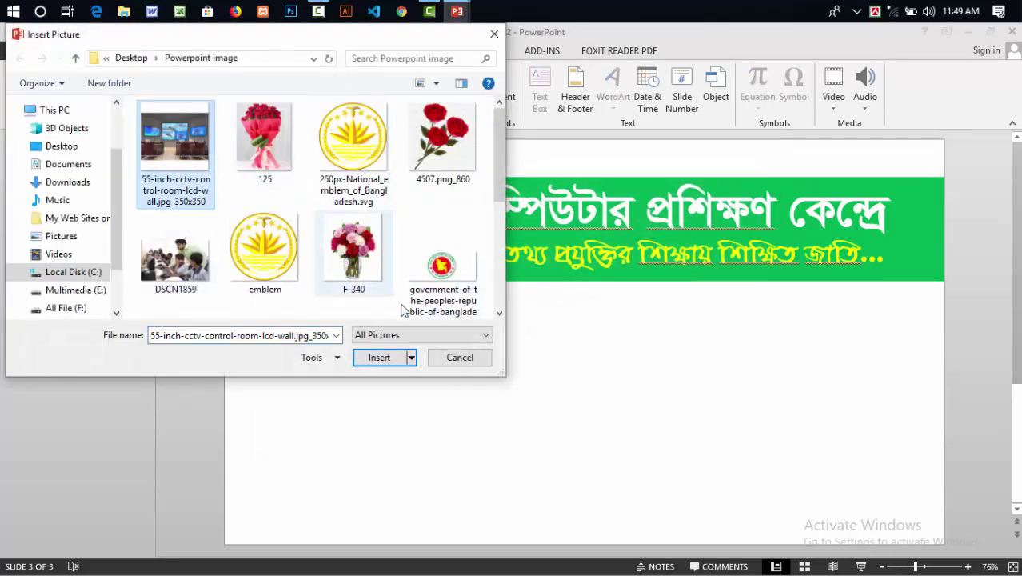
{"action": "left_click", "coordinate": [381, 359]}
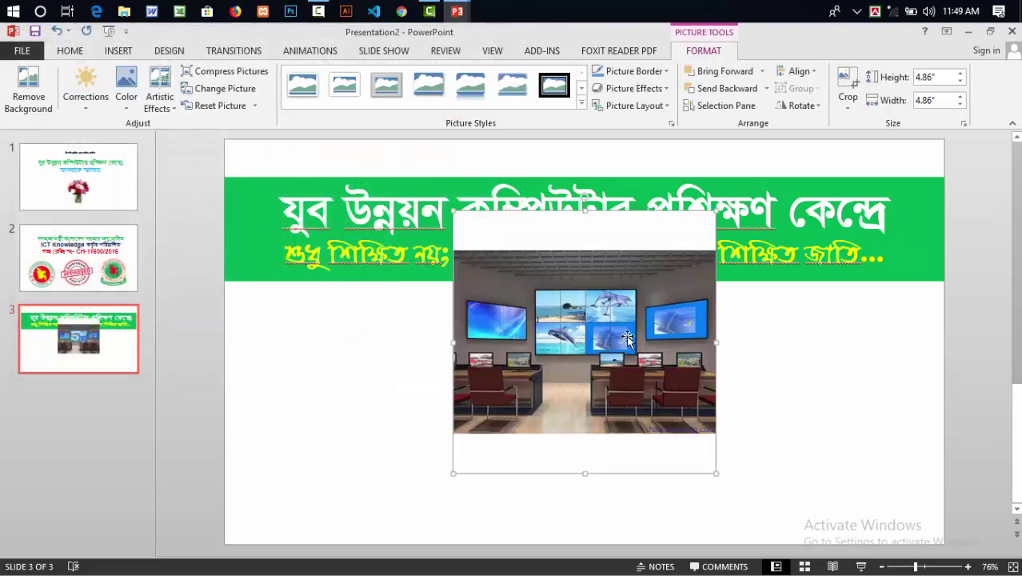
{"action": "left_click_drag", "start_coordinate": [609, 360], "coordinate": [790, 424]}
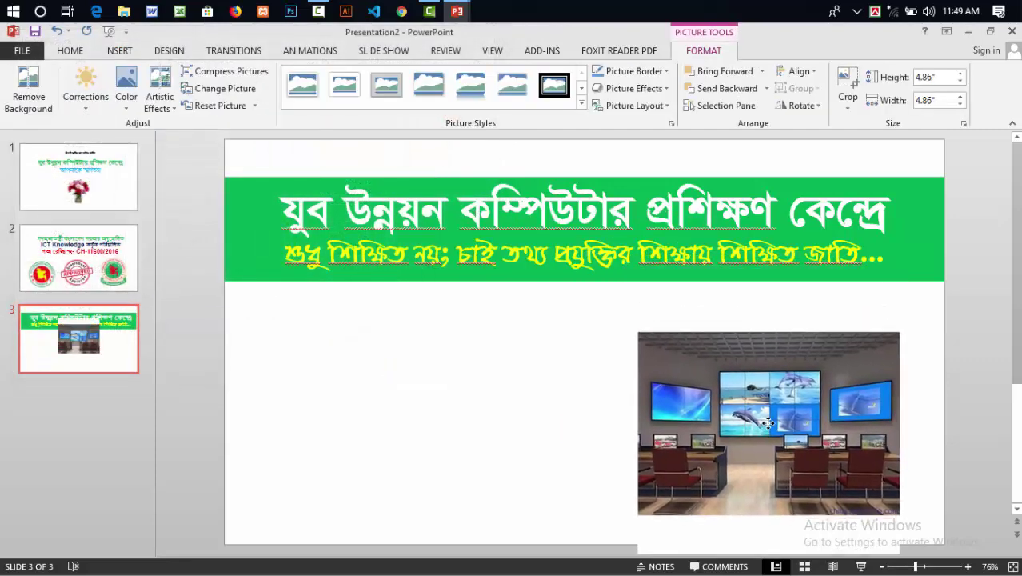
- Crop the blank strip off the top of the control-room photo
{"action": "left_click", "coordinate": [846, 100]}
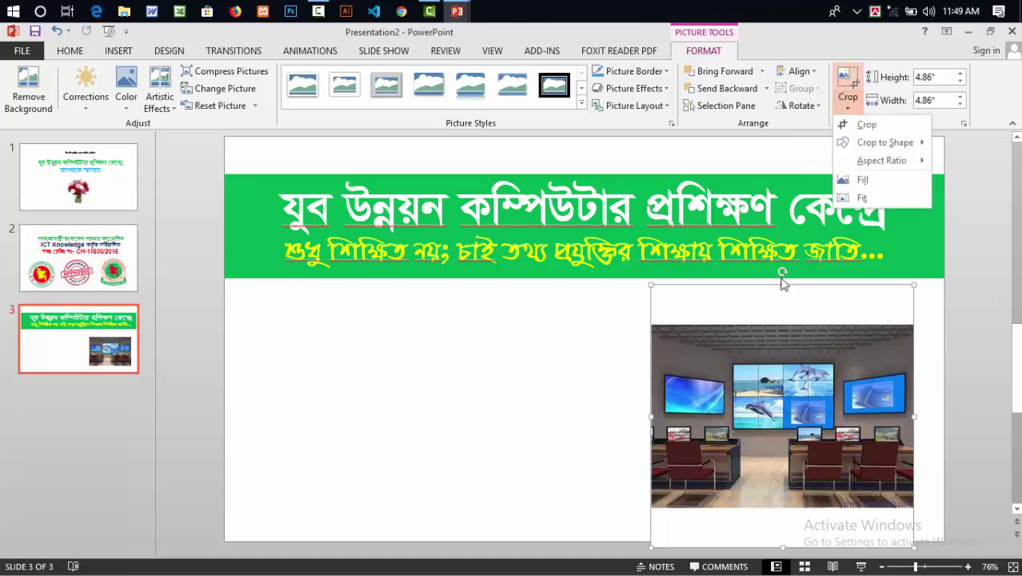
{"action": "left_click", "coordinate": [862, 125]}
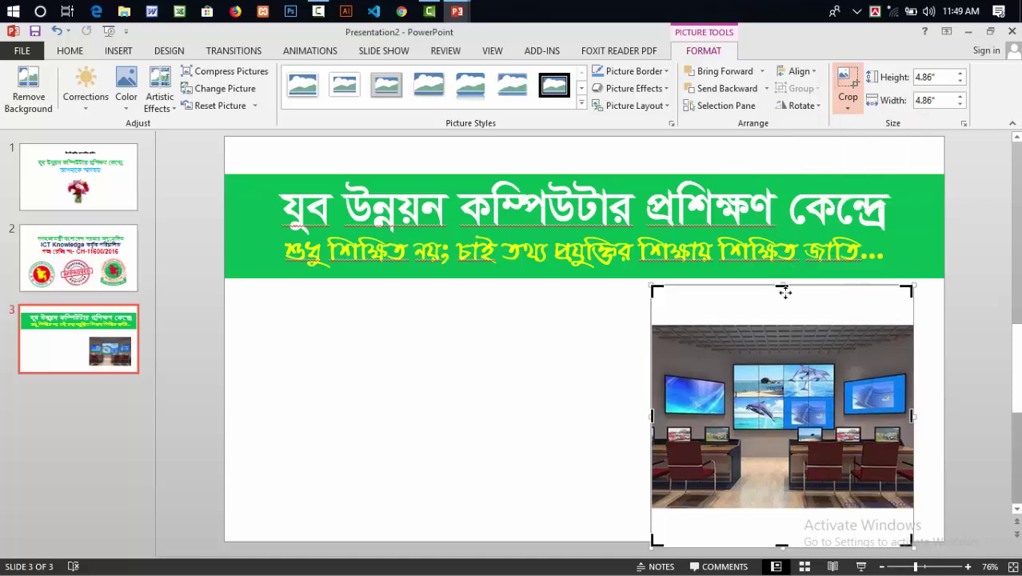
{"action": "left_click_drag", "start_coordinate": [782, 286], "coordinate": [788, 317]}
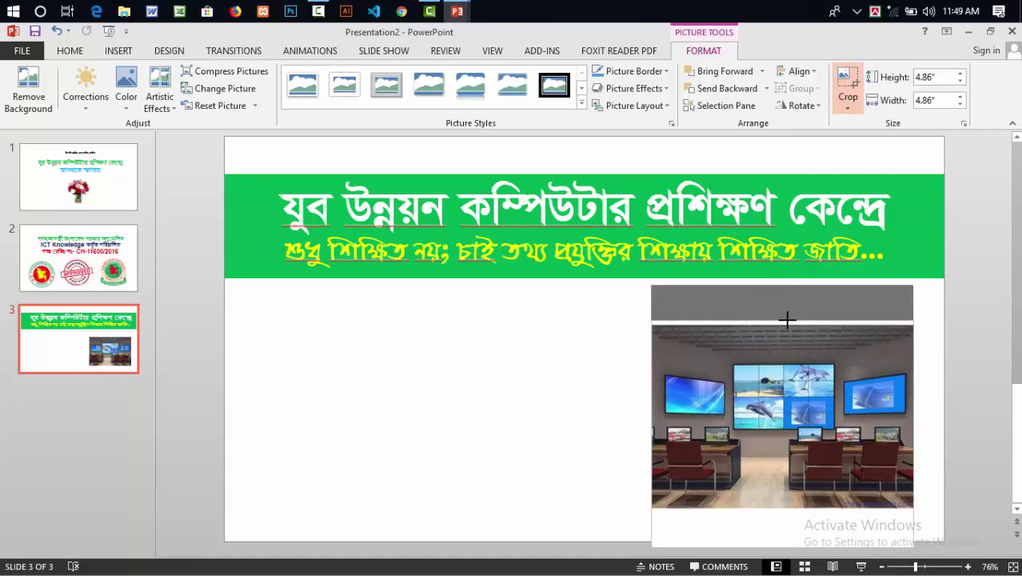
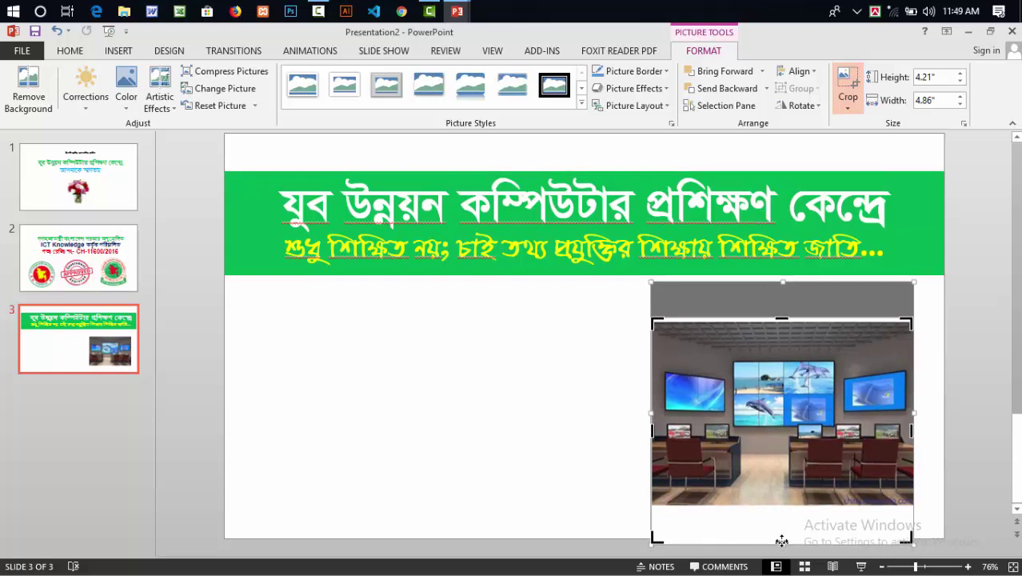
- Crop the computer-room photo on slide 3 to 3.63" × 4.86" and drag it to the left side
{"action": "left_click_drag", "start_coordinate": [780, 535], "coordinate": [780, 510]}
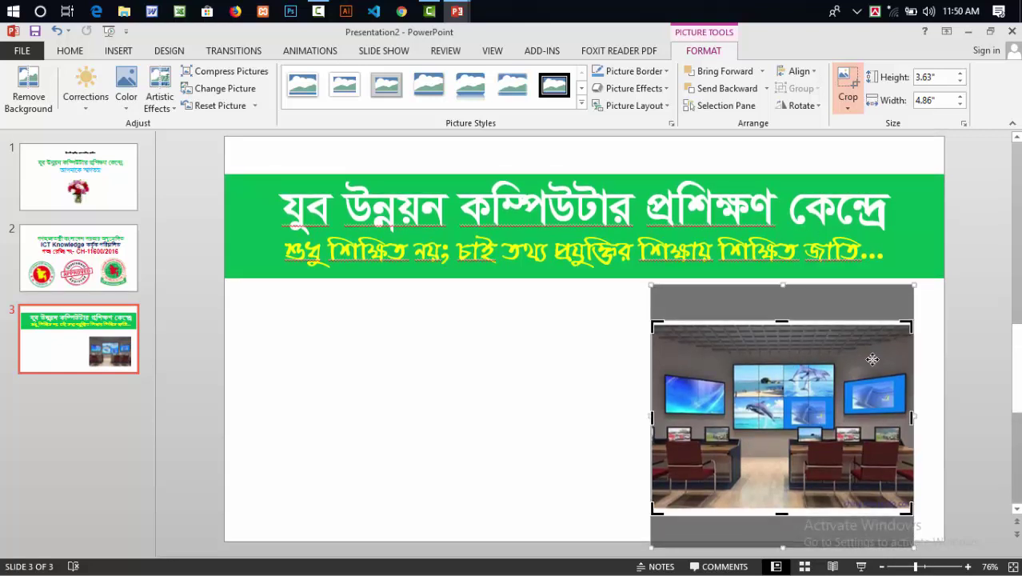
{"action": "left_click", "coordinate": [571, 407]}
{"action": "left_click", "coordinate": [695, 411]}
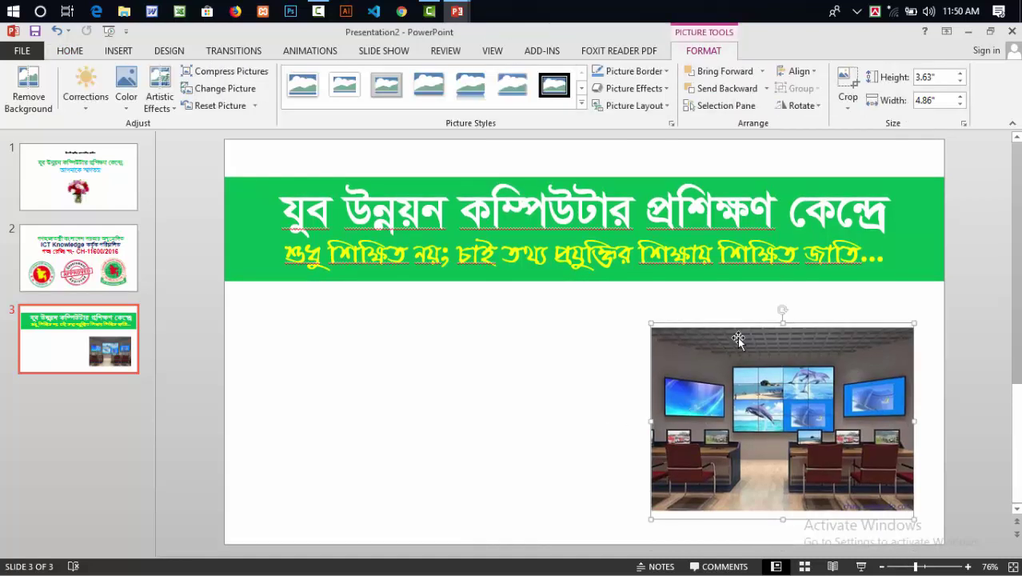
{"action": "left_click_drag", "start_coordinate": [820, 425], "coordinate": [407, 431]}
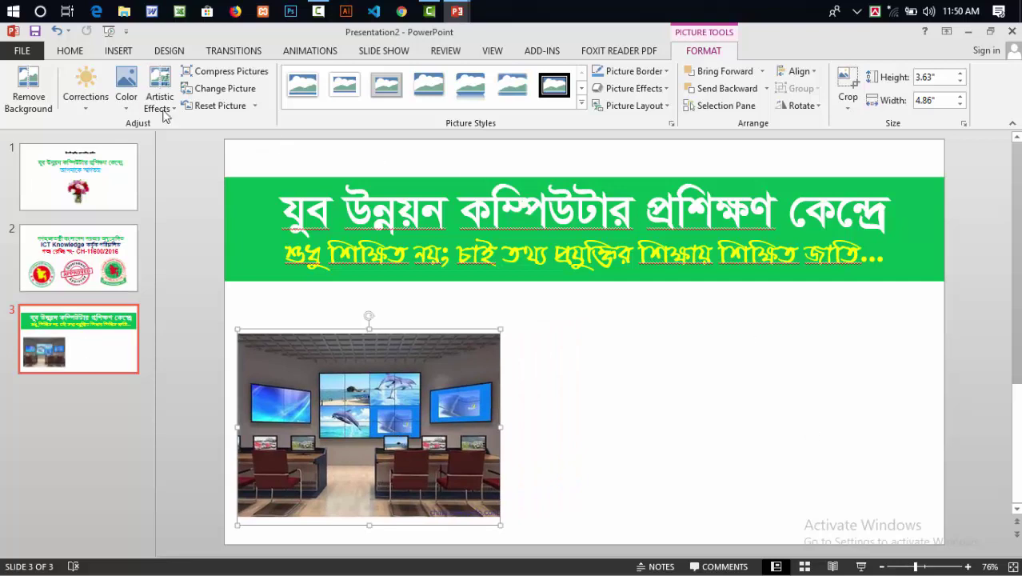
{"action": "left_click", "coordinate": [117, 51]}
- Insert the DSCN1859 classroom photo, shrink it and place it on the right below the banner
{"action": "left_click", "coordinate": [99, 98]}
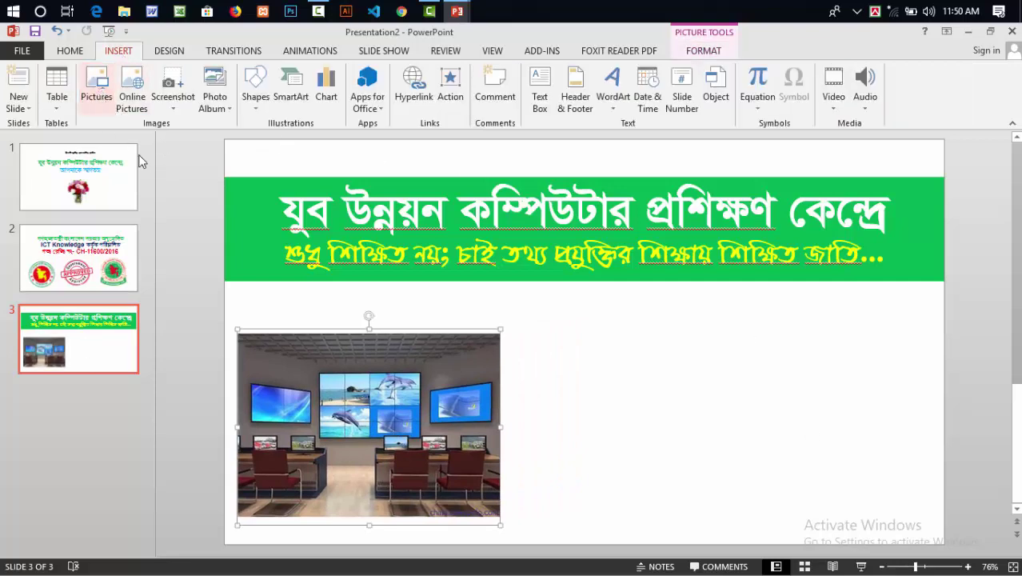
{"action": "left_click", "coordinate": [205, 276]}
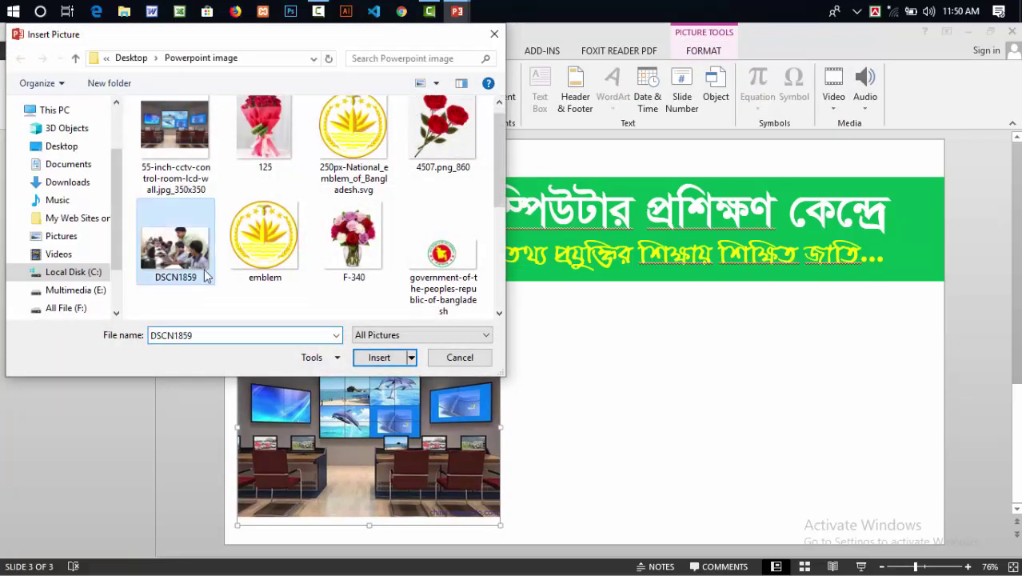
{"action": "left_click", "coordinate": [380, 358]}
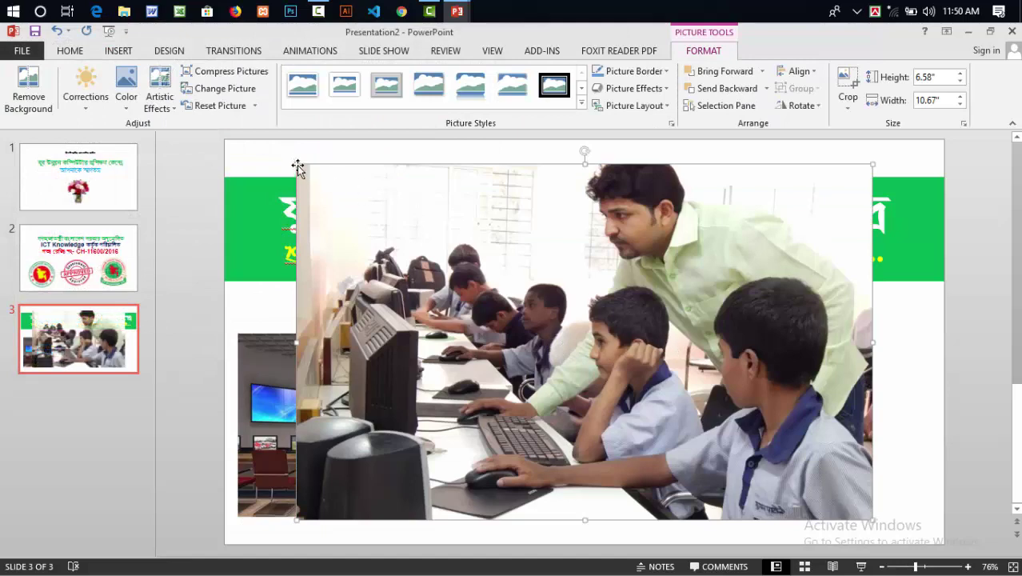
{"action": "left_click_drag", "start_coordinate": [304, 170], "coordinate": [558, 384]}
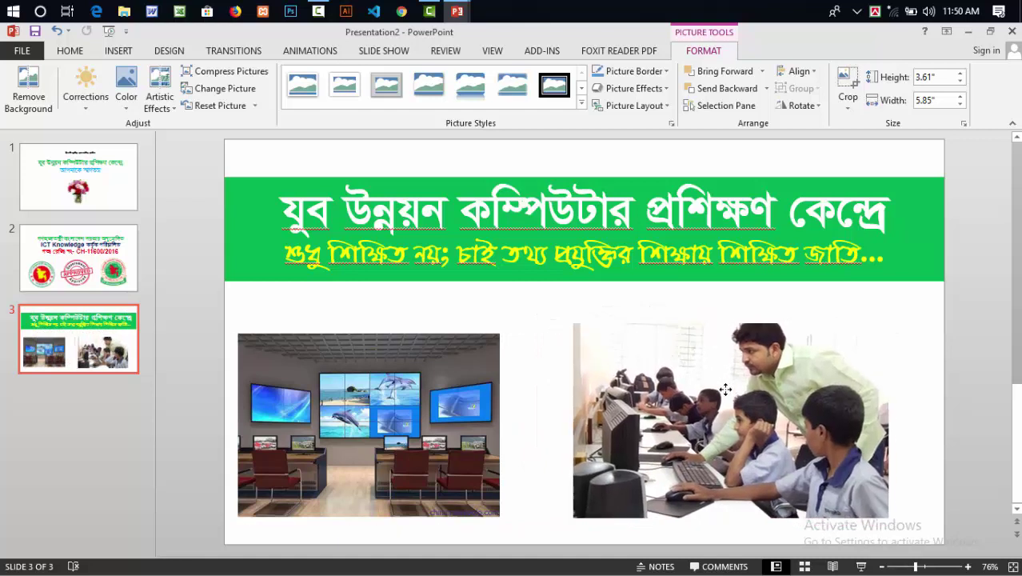
{"action": "left_click_drag", "start_coordinate": [716, 392], "coordinate": [729, 382]}
- Reposition, crop and resize the computer-room photo to 3.54" × 4.94"
{"action": "left_click_drag", "start_coordinate": [390, 418], "coordinate": [408, 406]}
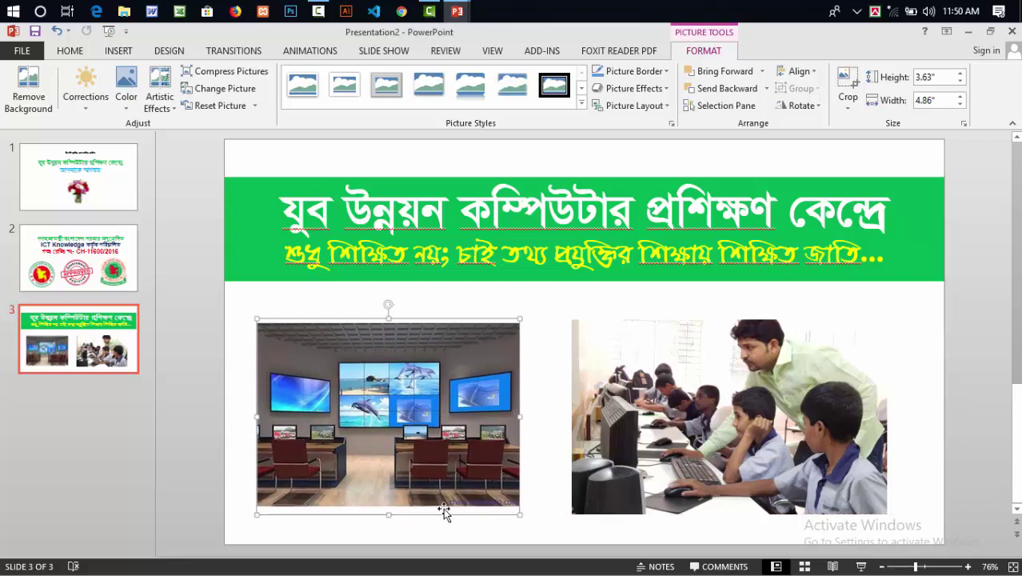
{"action": "left_click_drag", "start_coordinate": [388, 513], "coordinate": [392, 522]}
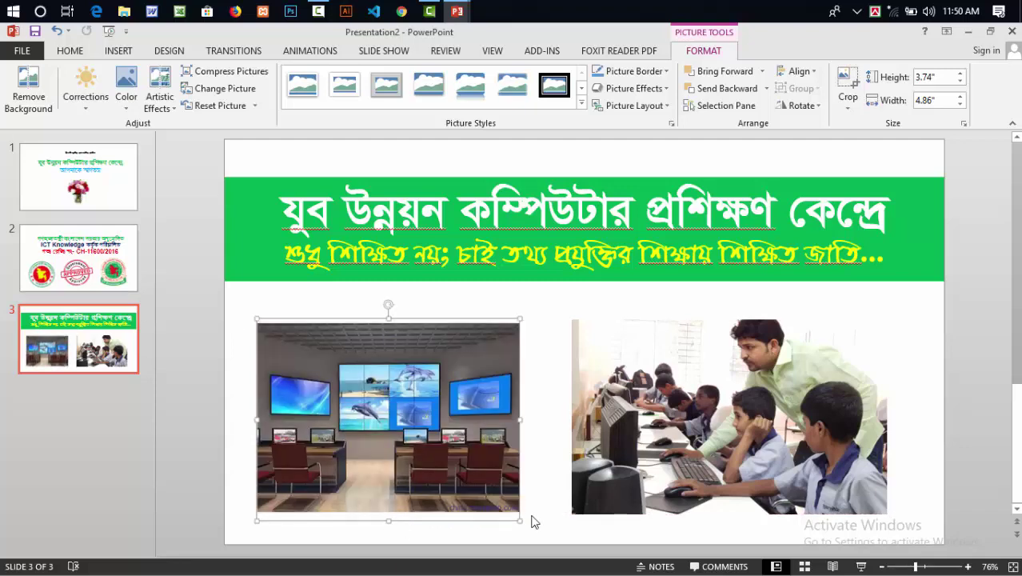
{"action": "left_click", "coordinate": [846, 82]}
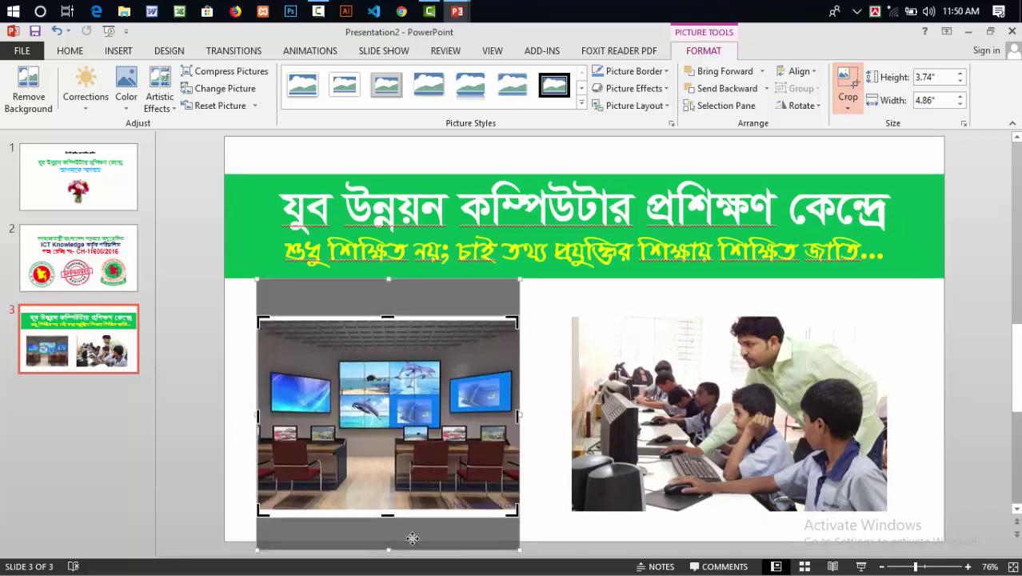
{"action": "left_click_drag", "start_coordinate": [388, 513], "coordinate": [388, 505]}
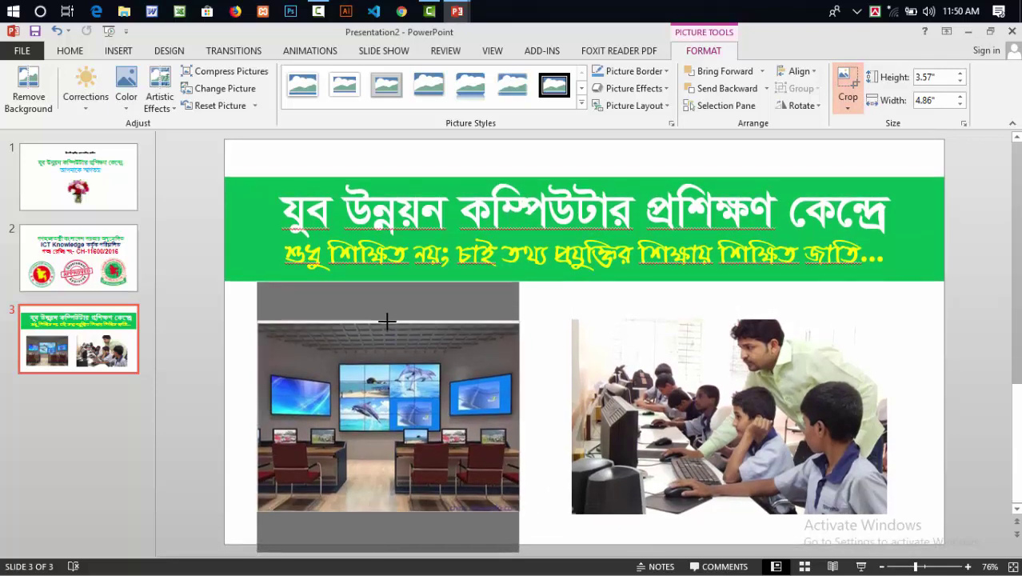
{"action": "left_click_drag", "start_coordinate": [387, 319], "coordinate": [387, 324]}
{"action": "left_click", "coordinate": [849, 86]}
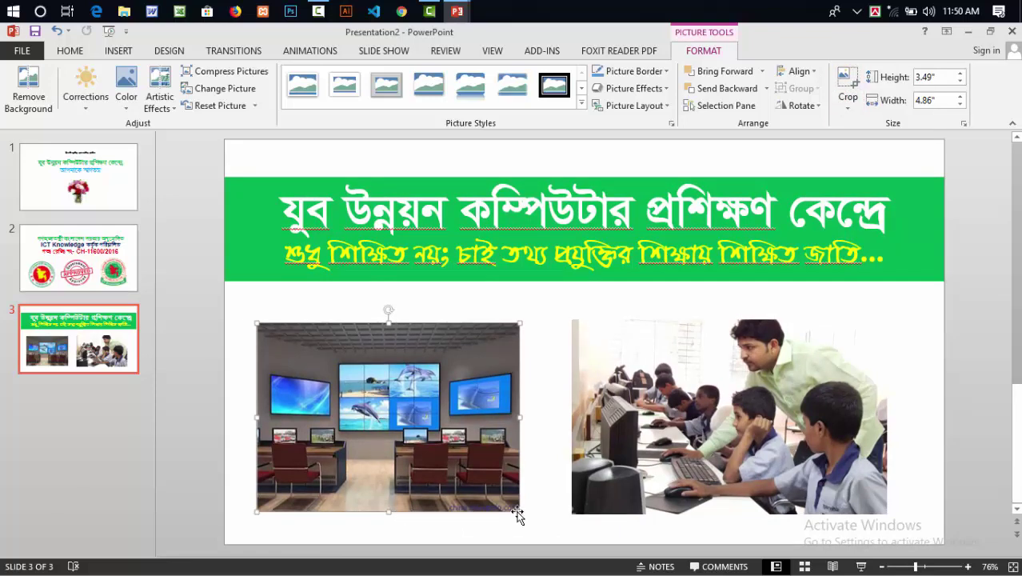
{"action": "left_click_drag", "start_coordinate": [518, 513], "coordinate": [519, 513]}
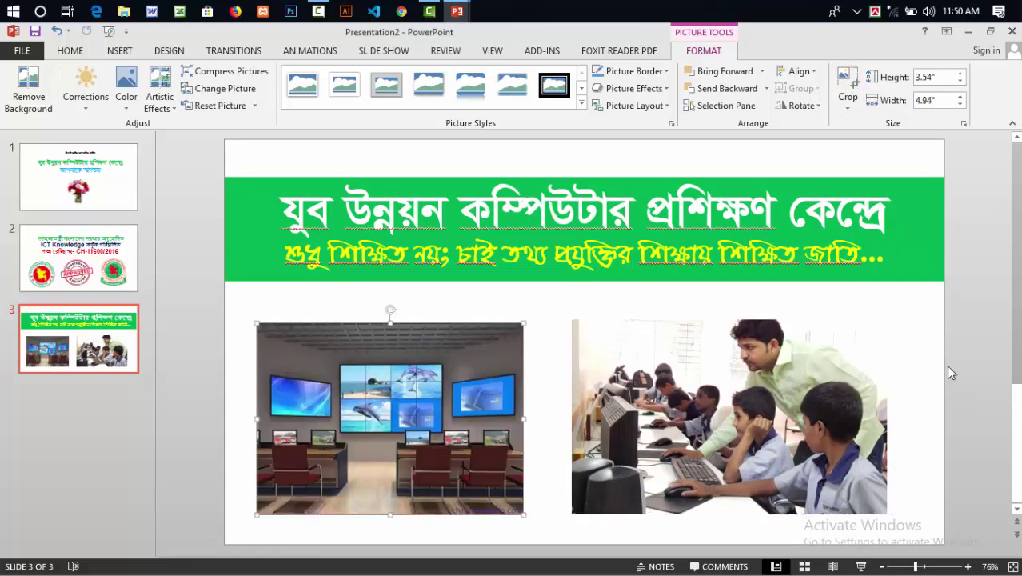
{"action": "left_click", "coordinate": [888, 383]}
- Nudge the classroom photo so the two photos line up side by side
{"action": "left_click", "coordinate": [717, 410]}
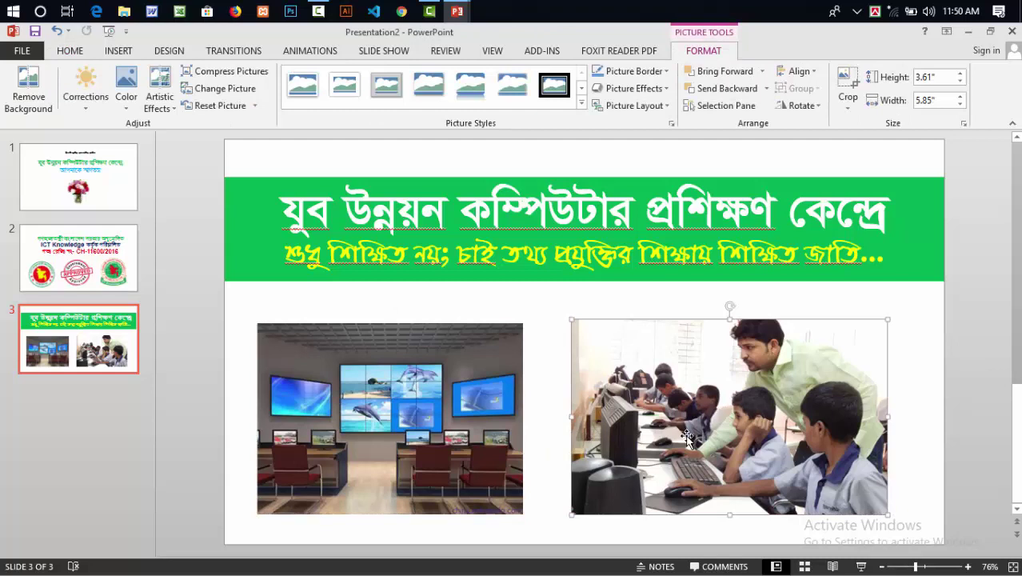
{"action": "left_click_drag", "start_coordinate": [688, 436], "coordinate": [692, 436]}
{"action": "left_click_drag", "start_coordinate": [514, 453], "coordinate": [526, 453]}
{"action": "left_click", "coordinate": [668, 424]}
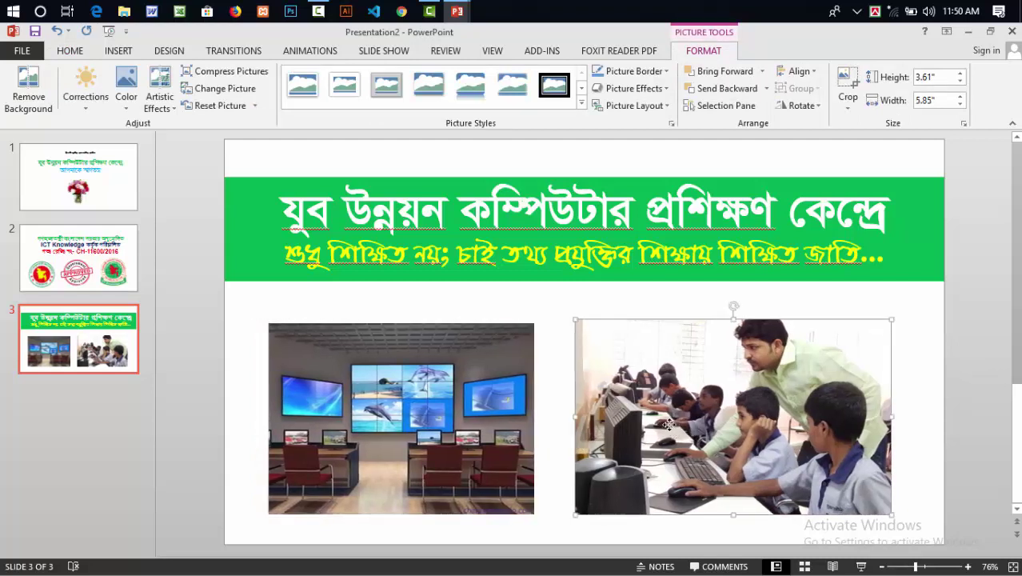
{"action": "left_click_drag", "start_coordinate": [656, 426], "coordinate": [676, 427]}
{"action": "left_click", "coordinate": [524, 428]}
{"action": "left_click_drag", "start_coordinate": [524, 429], "coordinate": [531, 428]}
{"action": "left_click", "coordinate": [674, 420]}
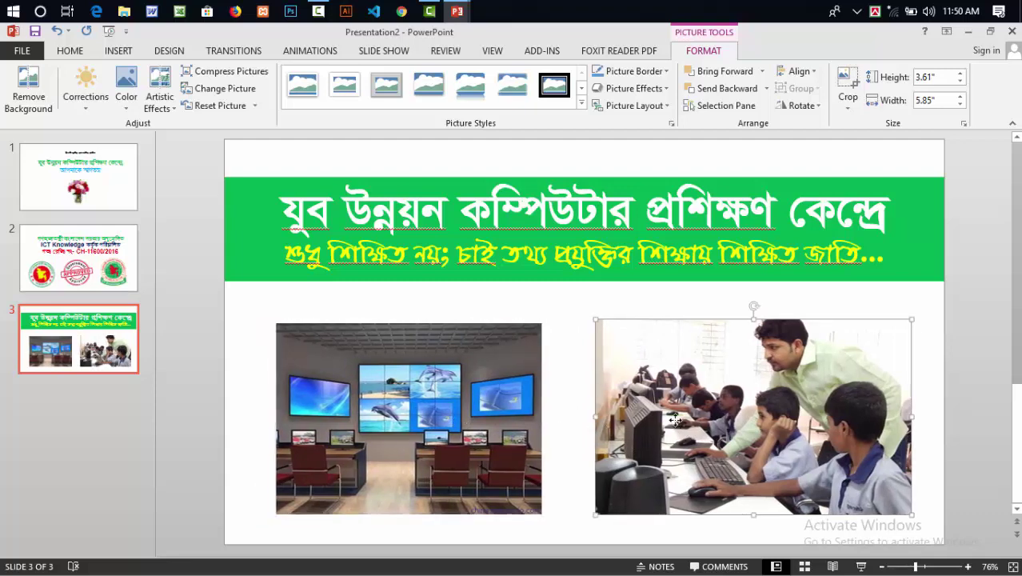
{"action": "left_click_drag", "start_coordinate": [674, 420], "coordinate": [655, 420]}
- Paste a copy of the welcome slide after slide 3 as slide 4
{"action": "left_click", "coordinate": [906, 405]}
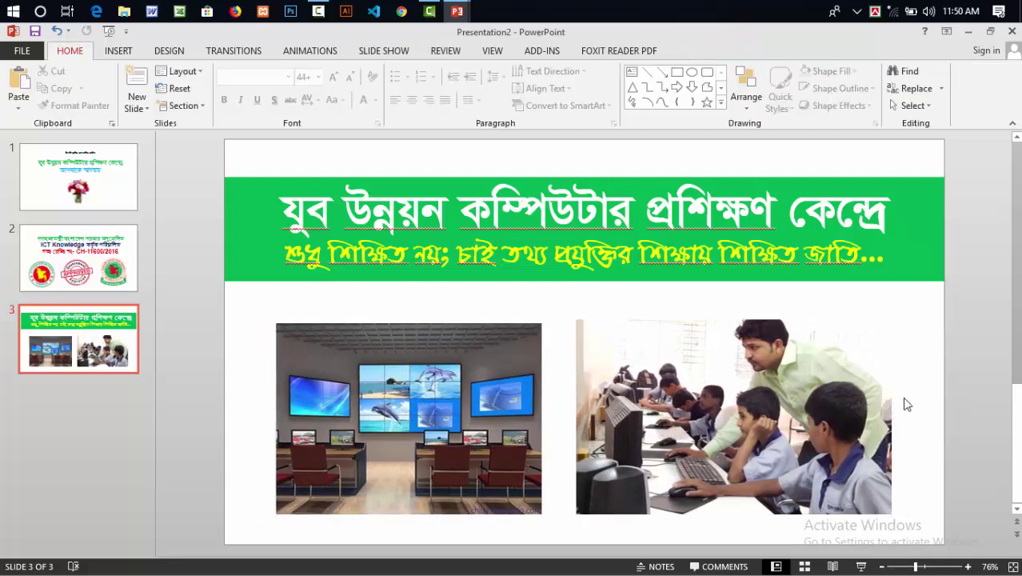
{"action": "scroll", "coordinate": [753, 396], "scroll_direction": "up", "scroll_amount": 2}
{"action": "scroll", "coordinate": [753, 404], "scroll_direction": "down", "scroll_amount": 1}
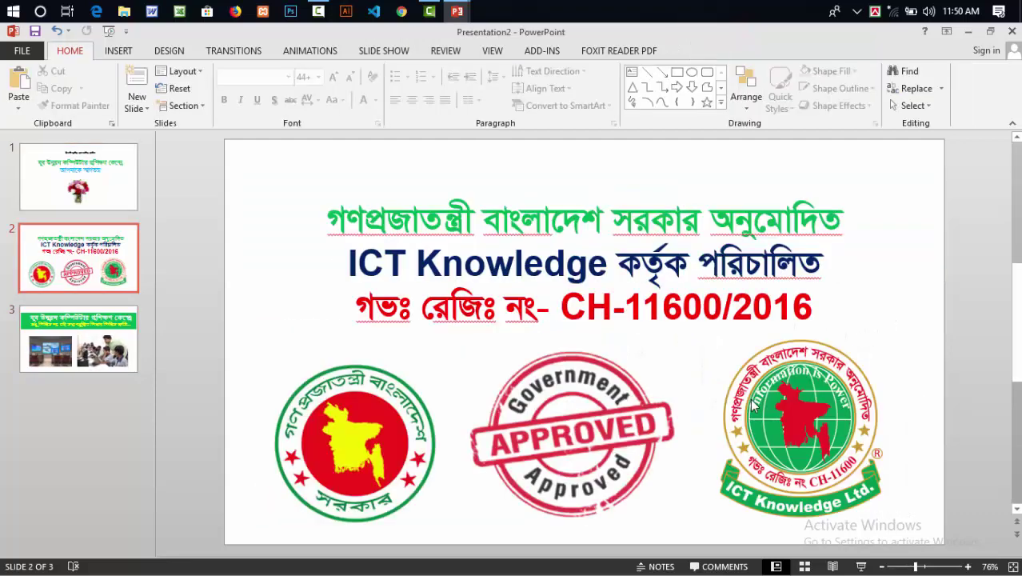
{"action": "scroll", "coordinate": [754, 406], "scroll_direction": "down", "scroll_amount": 1}
{"action": "left_click", "coordinate": [121, 343]}
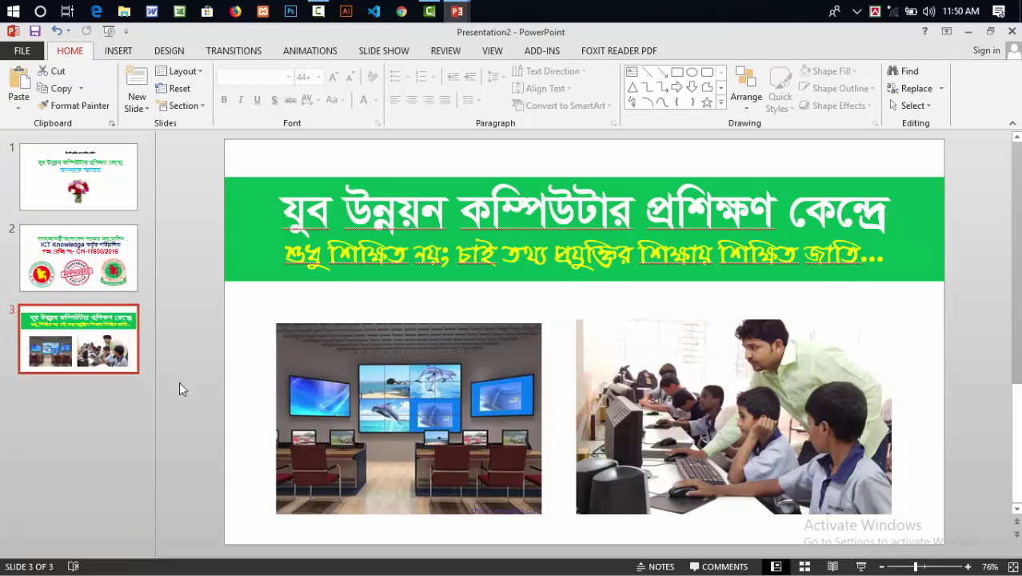
{"action": "key", "text": "ctrl+v"}
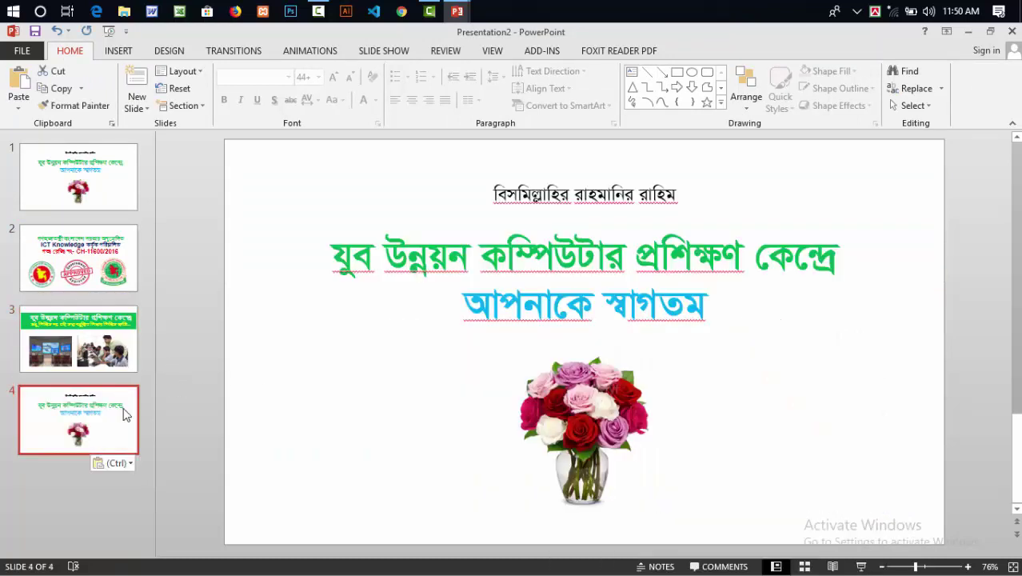
- Delete the small greeting line and the empty title placeholder from slide 4
{"action": "left_click", "coordinate": [596, 196]}
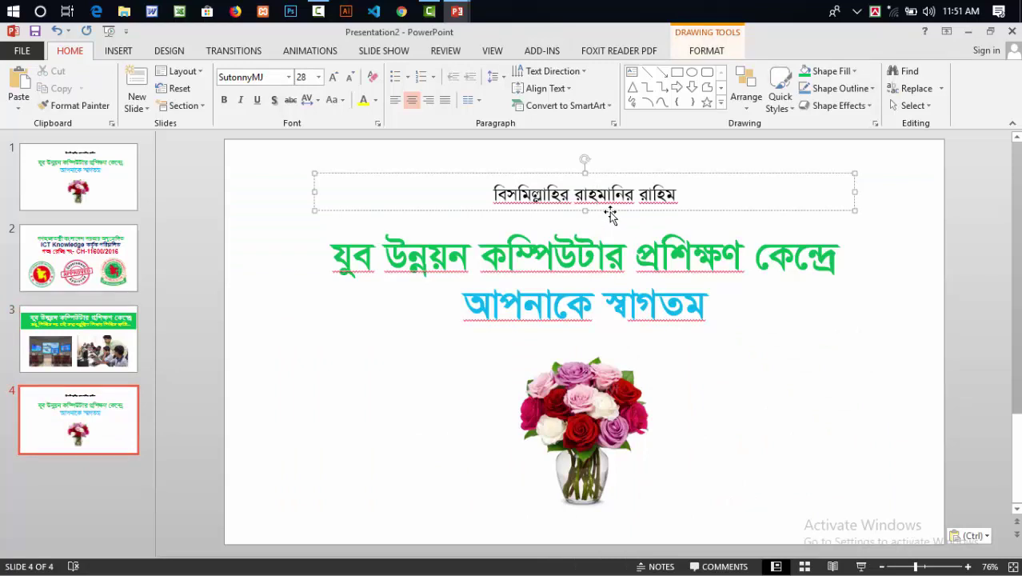
{"action": "left_click", "coordinate": [611, 215]}
{"action": "key", "text": "Delete"}
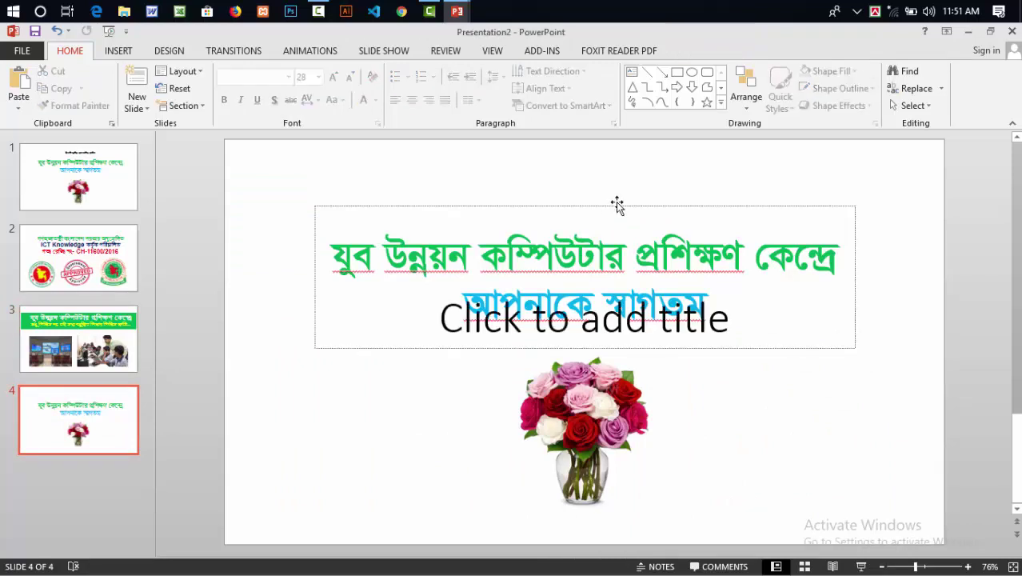
{"action": "left_click", "coordinate": [616, 205]}
{"action": "key", "text": "Delete"}
- Replace the first title line with '৩ মাস, ৬ মাস, ১ বছর ও ২ বছর মেয়াদী কোর্সে'
{"action": "triple_click", "coordinate": [615, 244]}
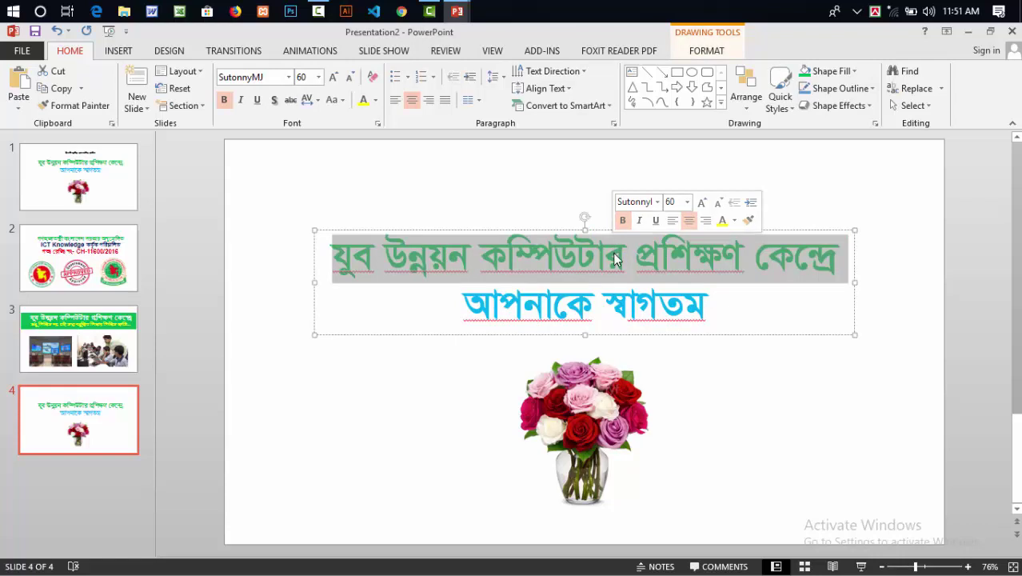
{"action": "type", "text": "ও"}
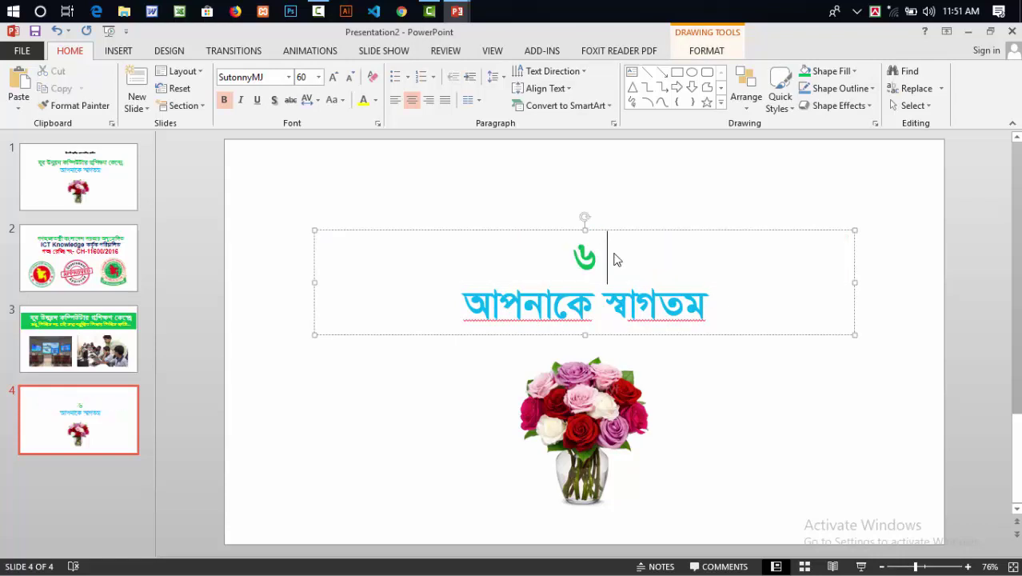
{"action": "type", "text": " সভ"}
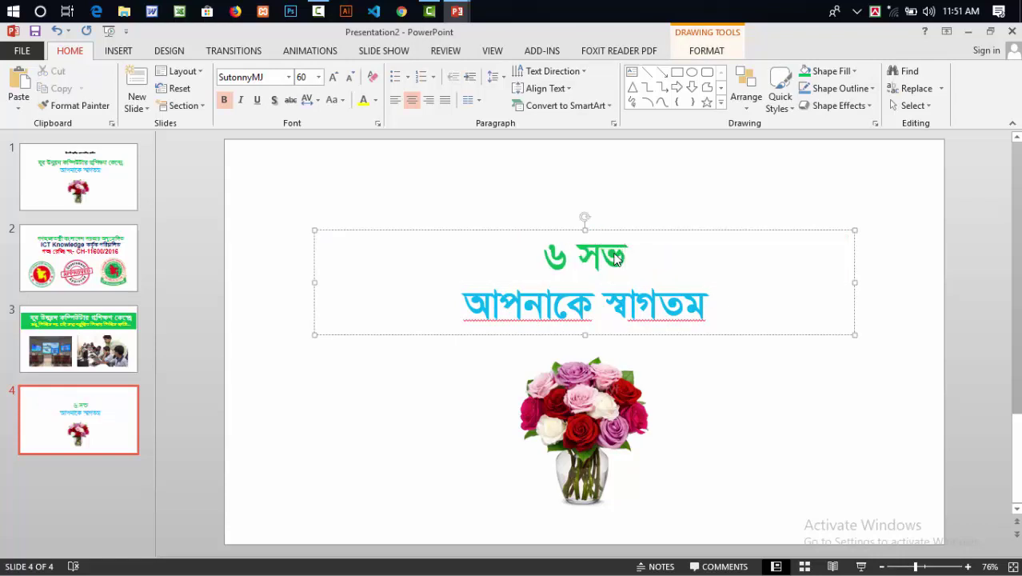
{"action": "key", "text": "BackSpace"}
{"action": "key", "text": "BackSpace"}
{"action": "key", "text": "BackSpace"}
{"action": "key", "text": "BackSpace"}
{"action": "type", "text": "ও"}
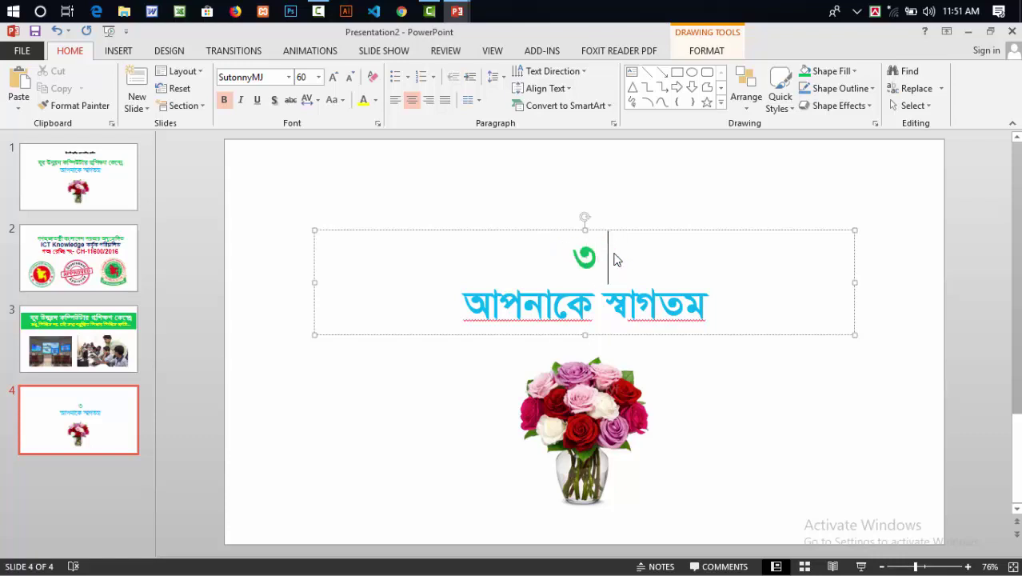
{"action": "type", "text": " মাস"}
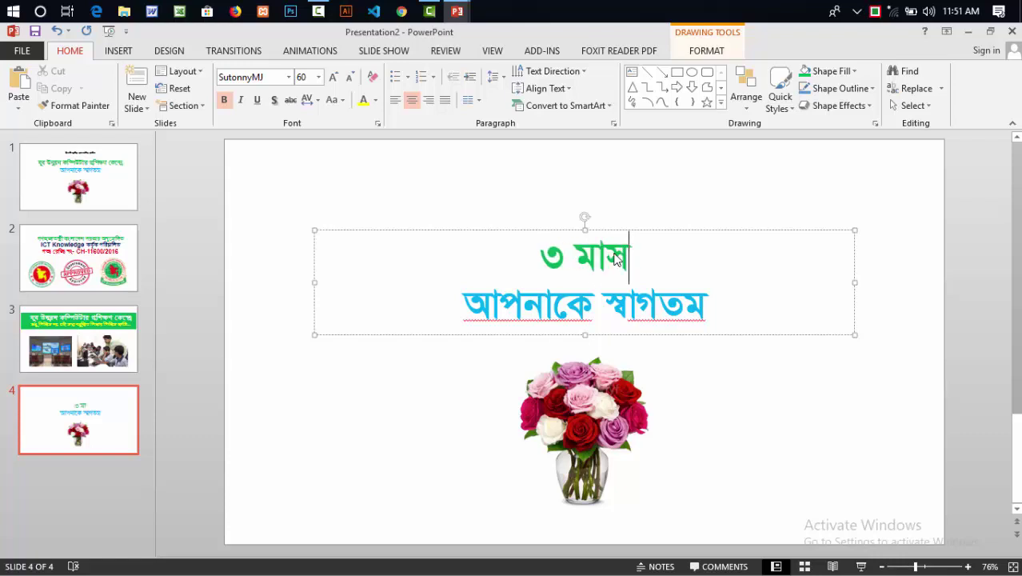
{"action": "type", "text": "৬"}
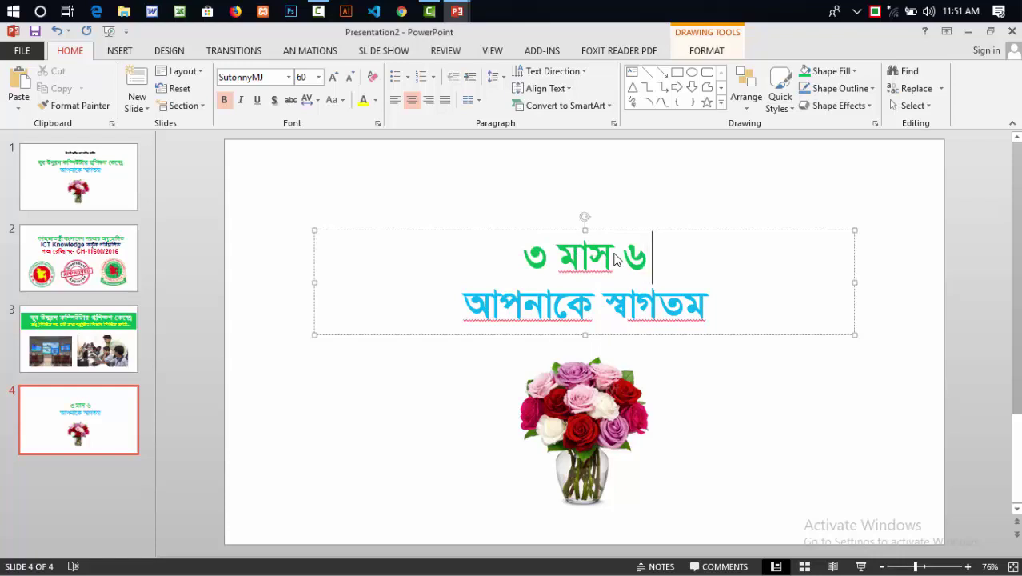
{"action": "type", "text": "মাসও"}
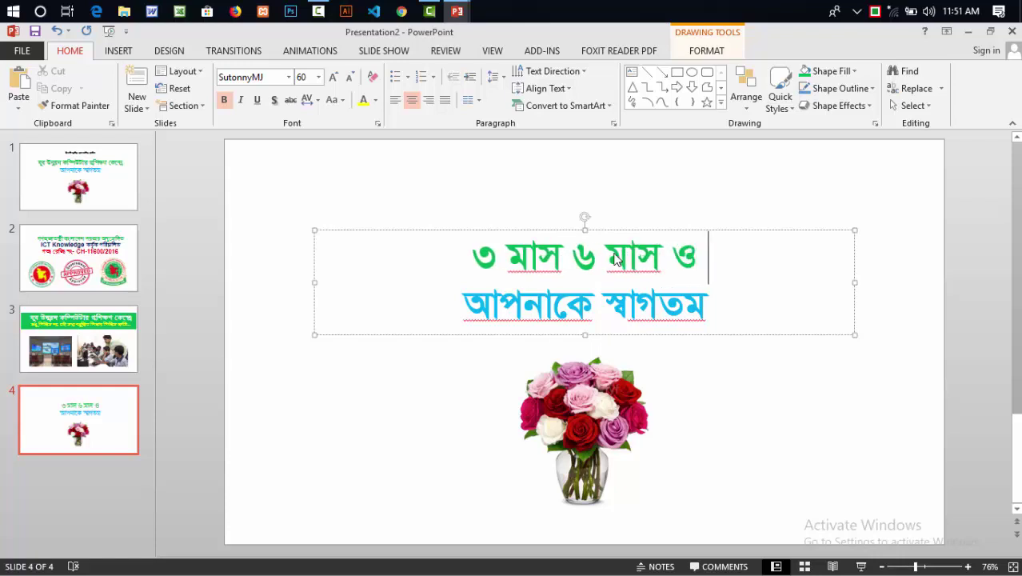
{"action": "key", "text": "BackSpace"}
{"action": "key", "text": "BackSpace"}
{"action": "key", "text": "BackSpace"}
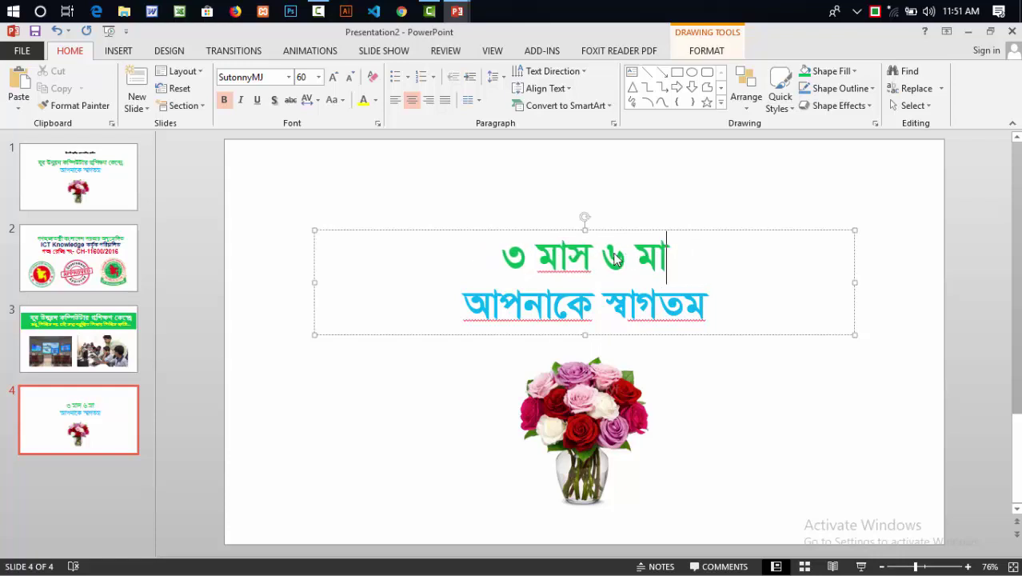
{"action": "type", "text": "স "}
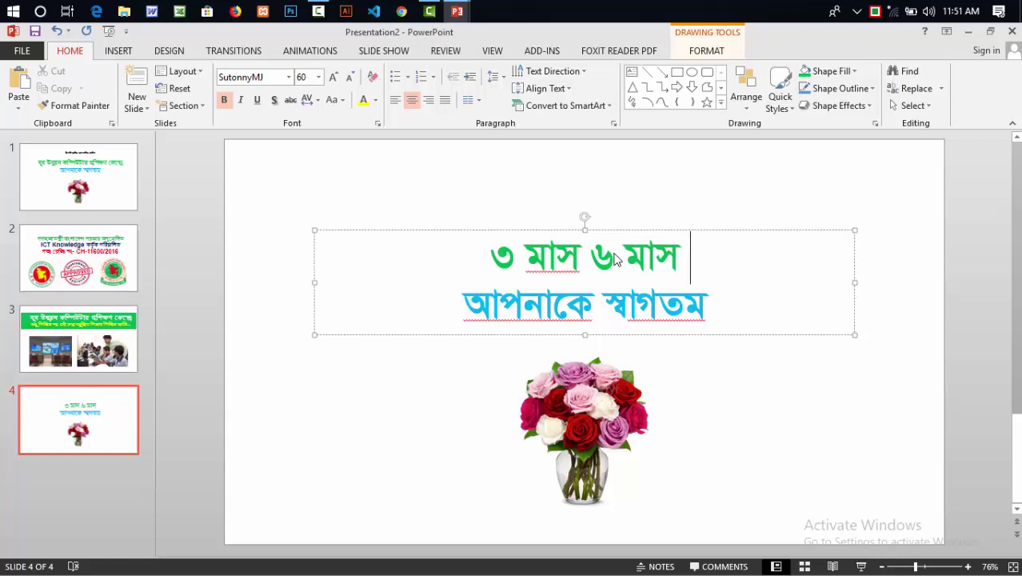
{"action": "type", "text": ","}
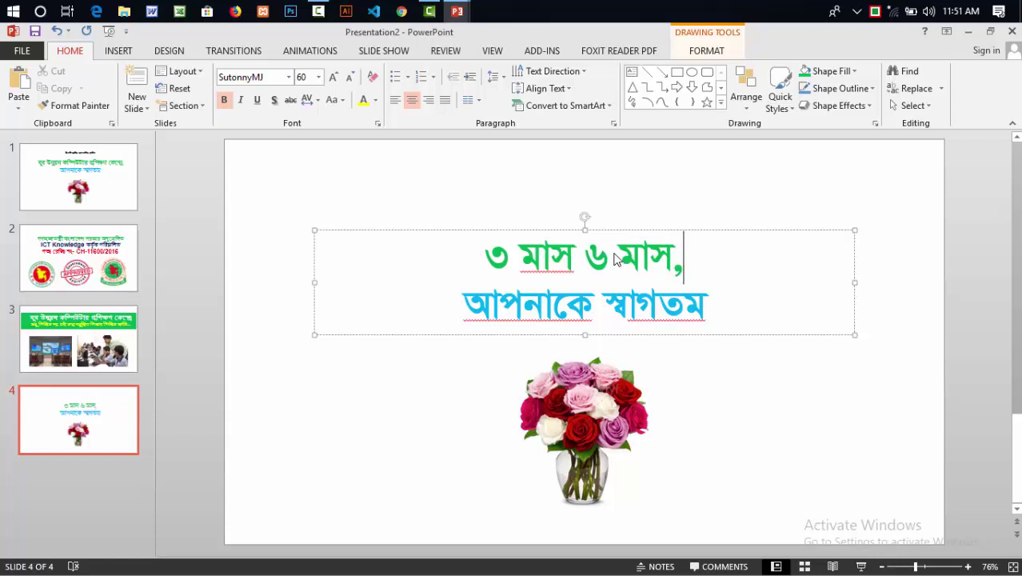
{"action": "key", "text": "Left"}
{"action": "key", "text": "Left"}
{"action": "key", "text": "Left"}
{"action": "key", "text": "Left"}
{"action": "key", "text": "Left"}
{"action": "type", "text": ","}
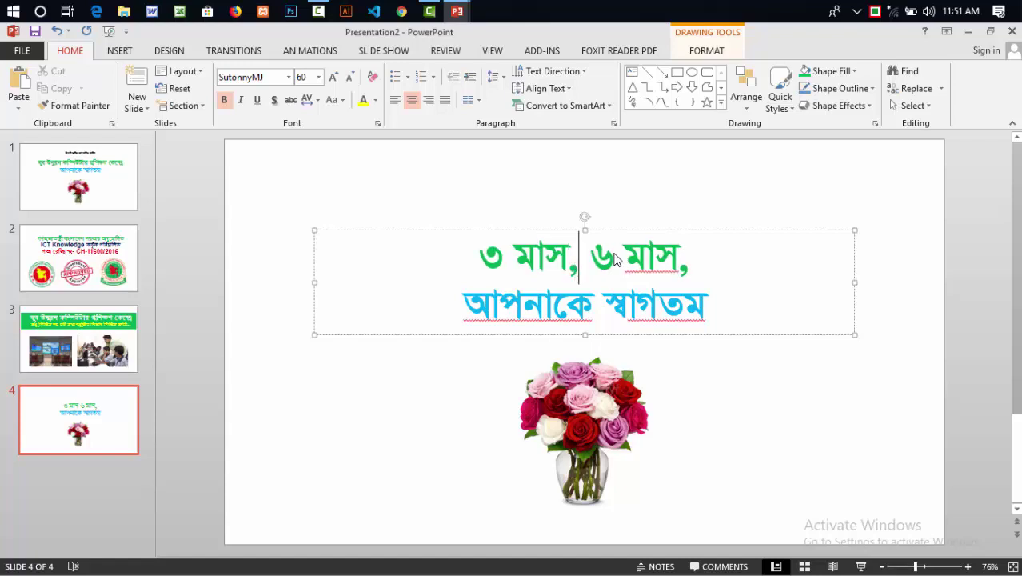
{"action": "key", "text": "End"}
{"action": "type", "text": "1 eQi"}
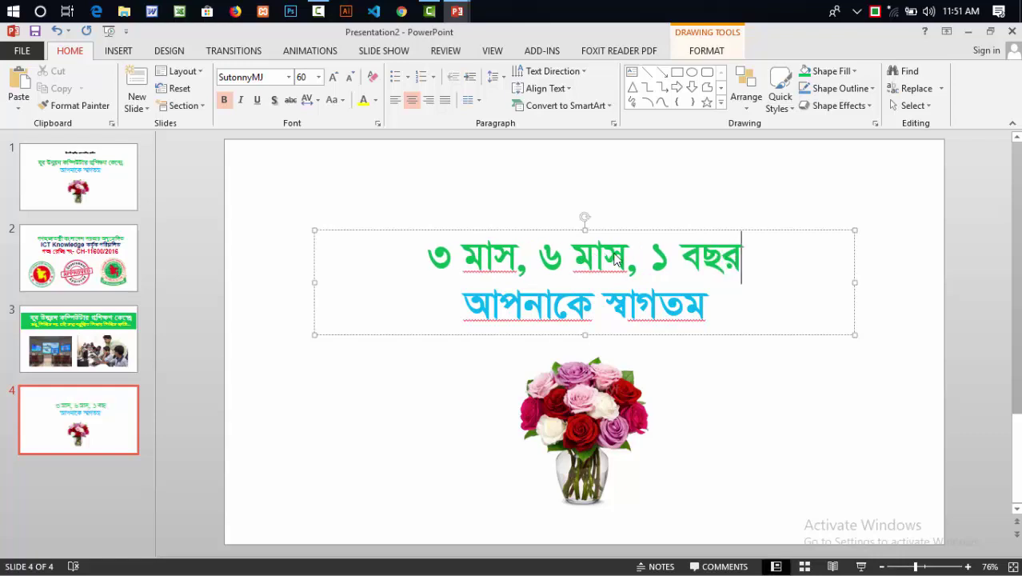
{"action": "type", "text": " I "}
{"action": "type", "text": "2"}
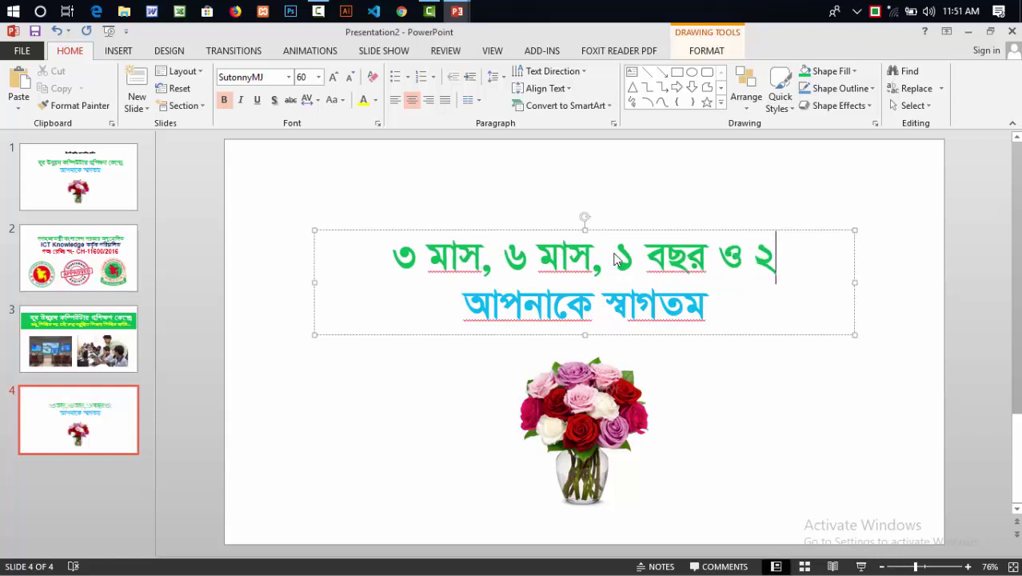
{"action": "type", "text": " eQi ‡g"}
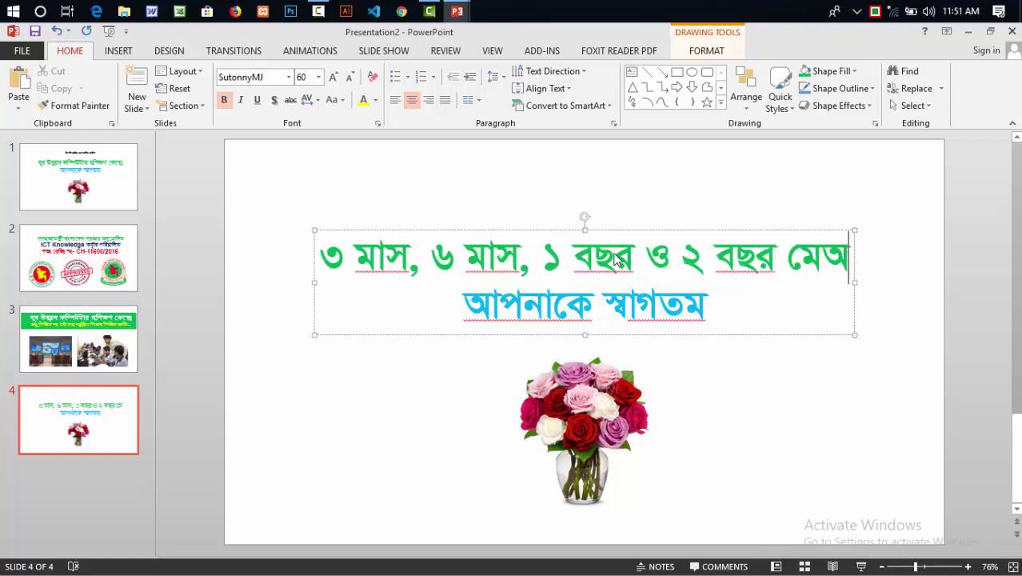
{"action": "type", "text": "qvx"}
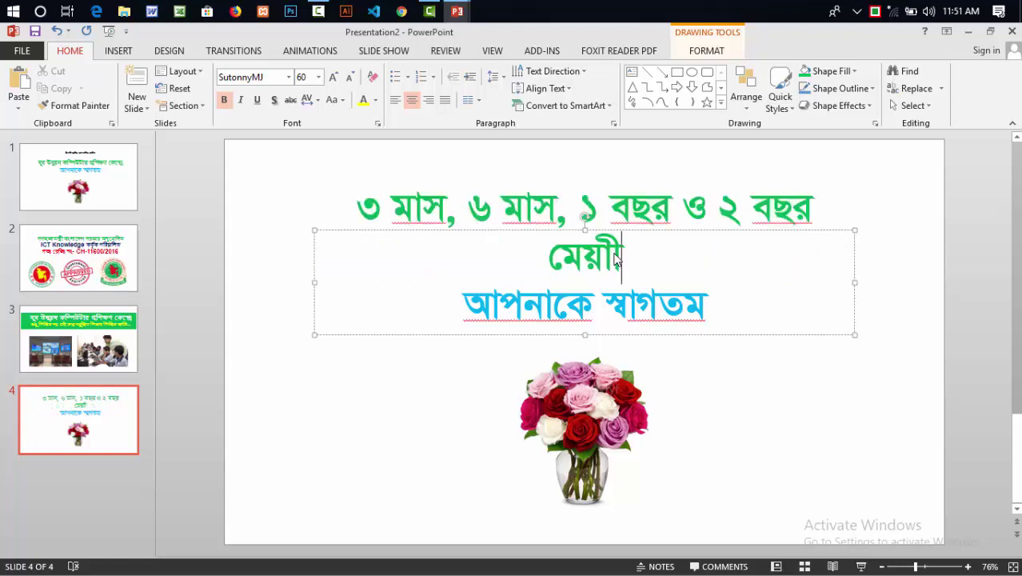
{"action": "key", "text": "BackSpace"}
{"action": "type", "text": "`x ‡Kv‡m"}
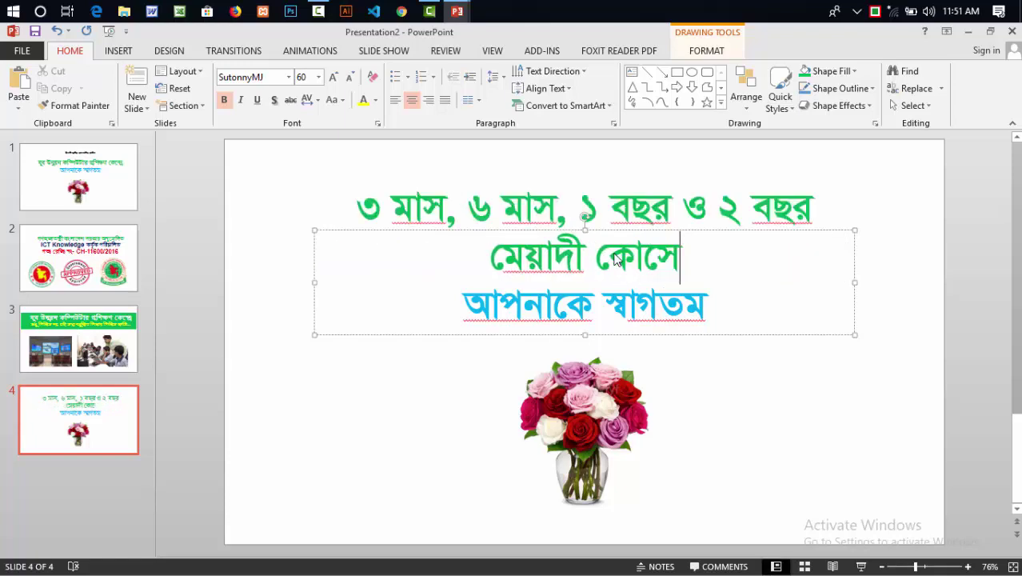
{"action": "type", "text": "©"}
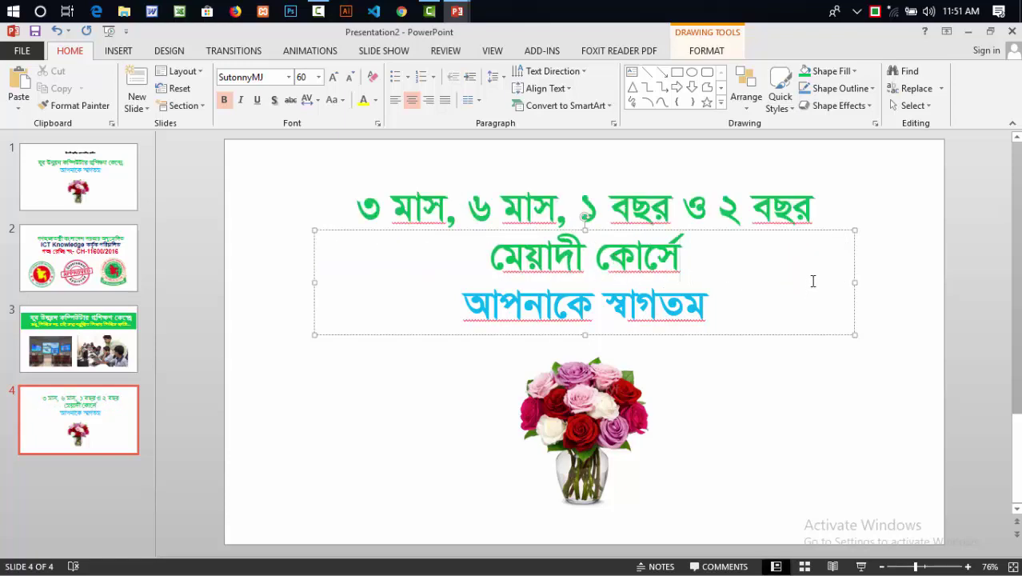
- Shrink the heading to 54 pt, widen its box to one row and move it up
{"action": "left_click_drag", "start_coordinate": [762, 267], "coordinate": [383, 210]}
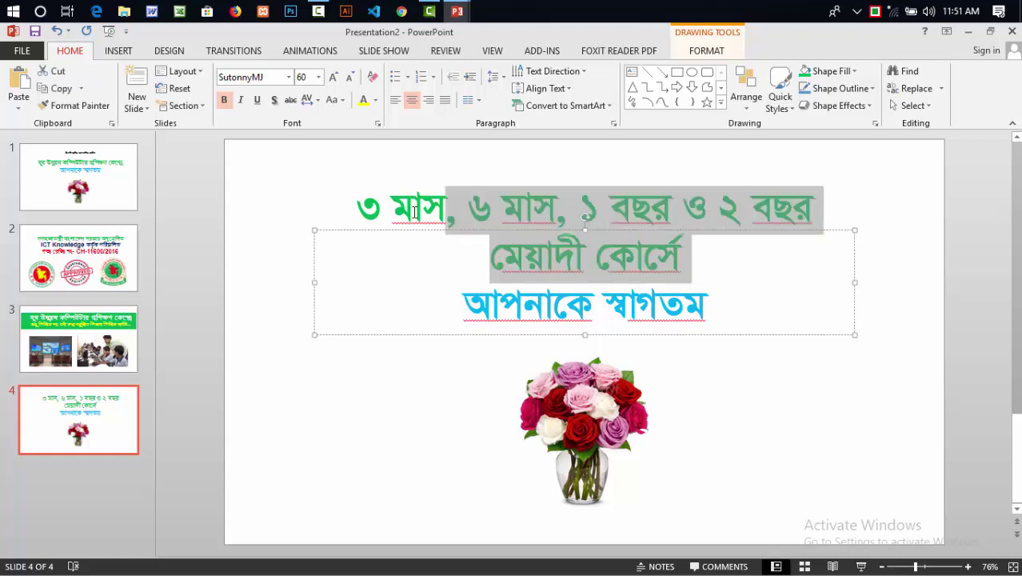
{"action": "key", "text": "ctrl+shift+comma"}
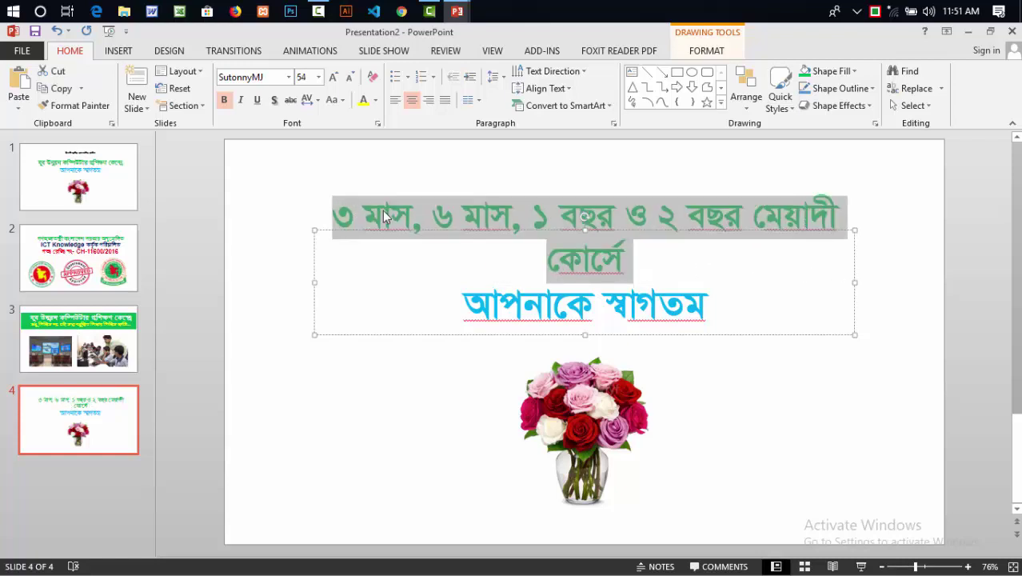
{"action": "left_click_drag", "start_coordinate": [312, 282], "coordinate": [252, 282]}
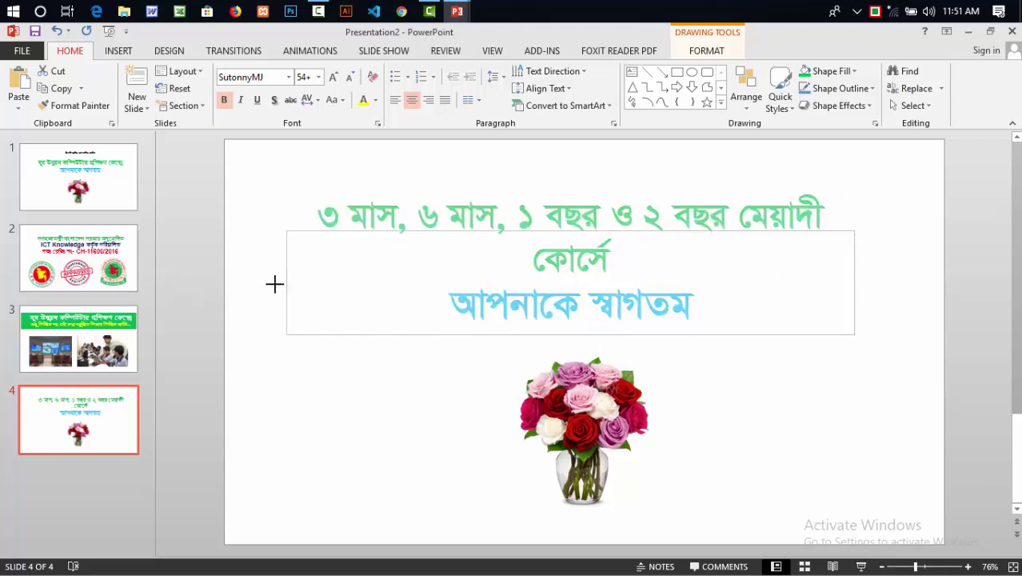
{"action": "left_click_drag", "start_coordinate": [855, 282], "coordinate": [936, 282]}
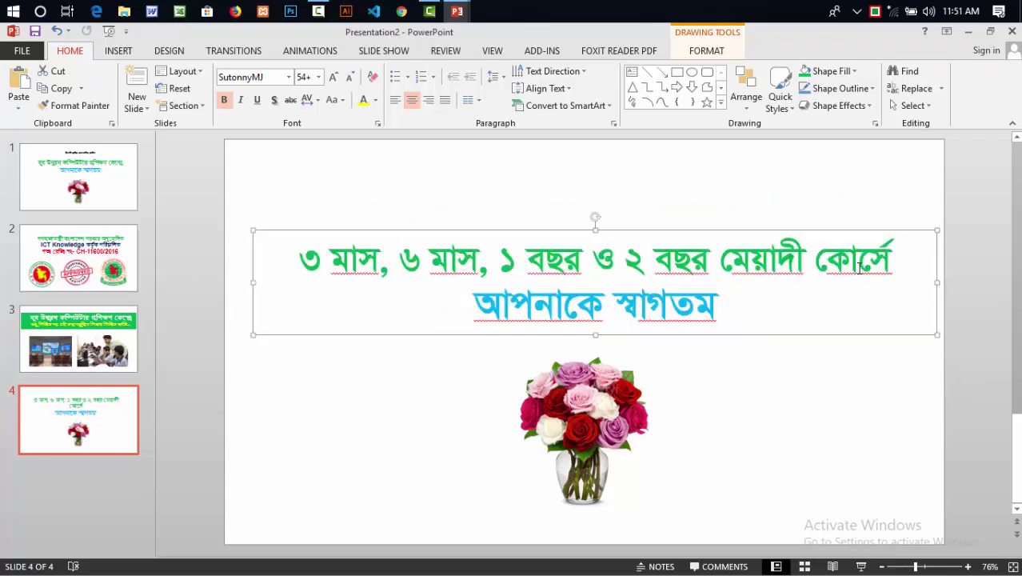
{"action": "left_click_drag", "start_coordinate": [730, 235], "coordinate": [726, 170]}
{"action": "left_click", "coordinate": [728, 241]}
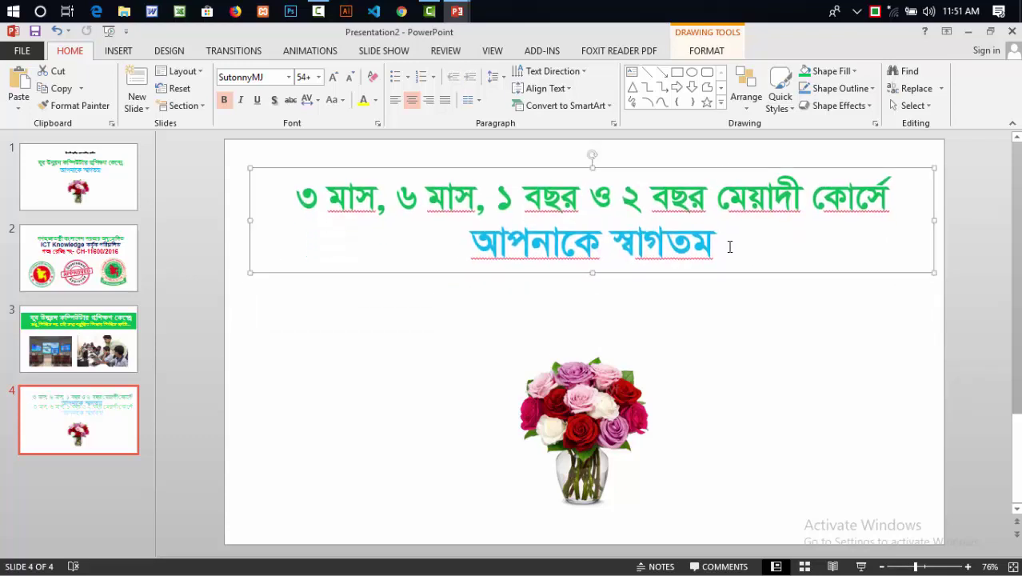
{"action": "left_click_drag", "start_coordinate": [728, 242], "coordinate": [447, 249]}
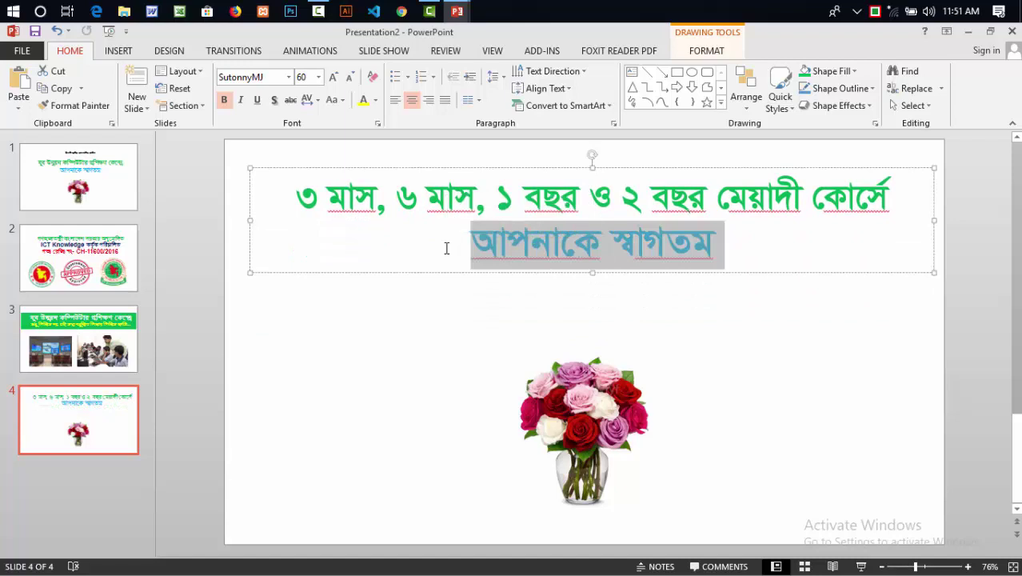
- Delete the 'আপনাকে স্বাগতম' welcome line from the heading
{"action": "key", "text": "BackSpace"}
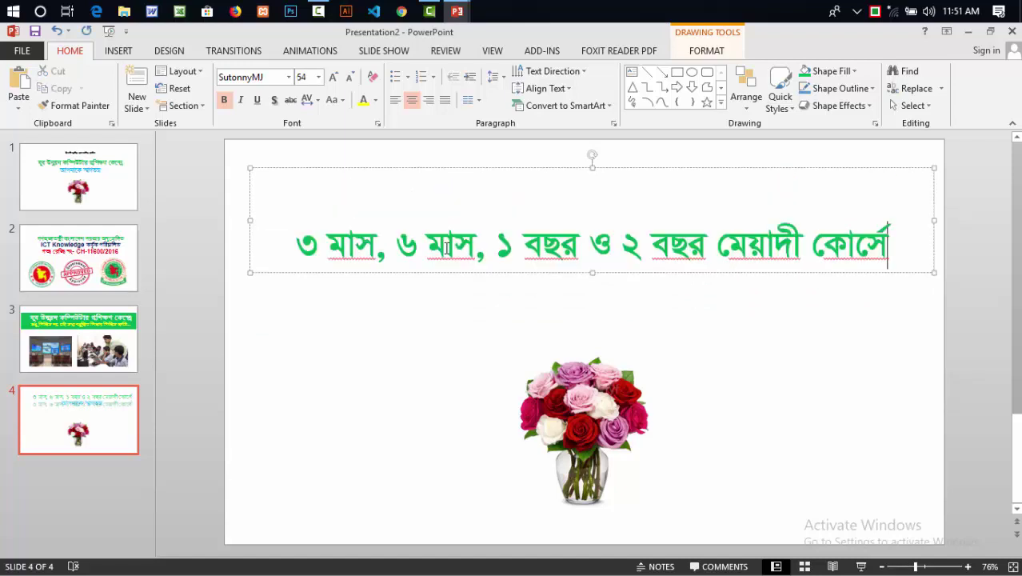
{"action": "key", "text": "ctrl+z"}
{"action": "key", "text": "BackSpace"}
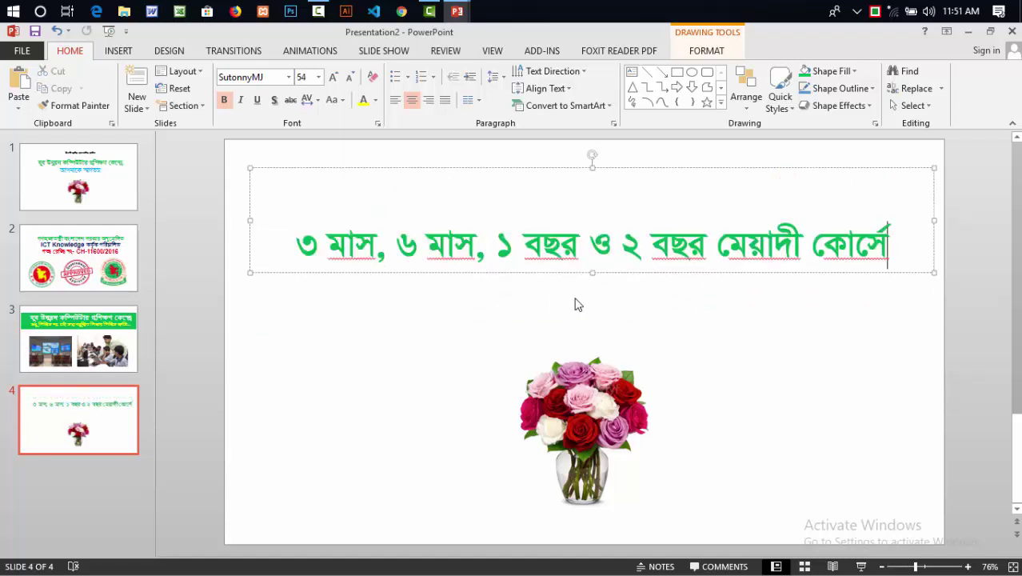
- Fit the heading box to its single line and position it near the slide top
{"action": "left_click_drag", "start_coordinate": [592, 168], "coordinate": [588, 217]}
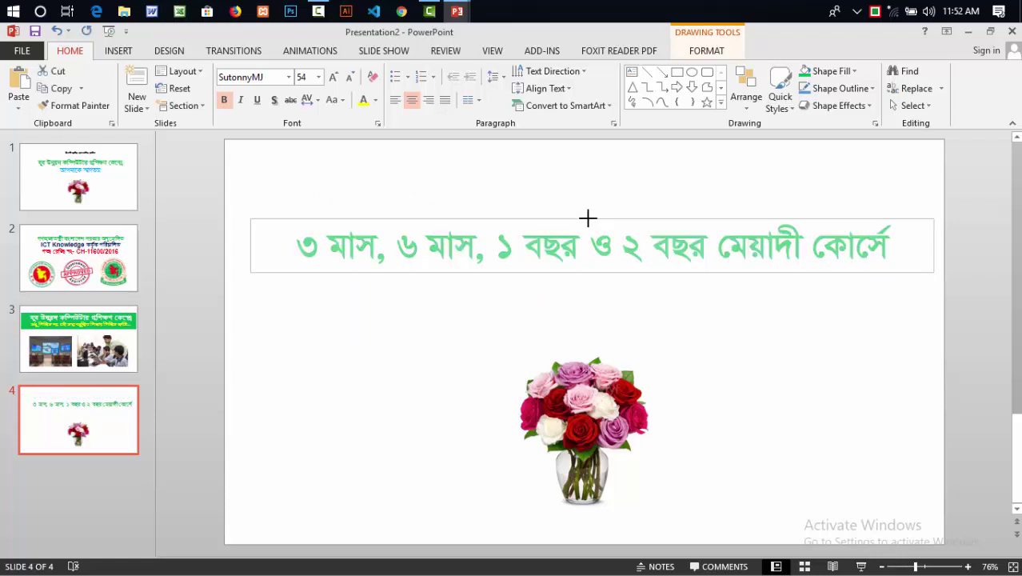
{"action": "key", "text": "Up"}
{"action": "key", "text": "Up"}
{"action": "key", "text": "Up"}
{"action": "key", "text": "Up"}
{"action": "key", "text": "Up"}
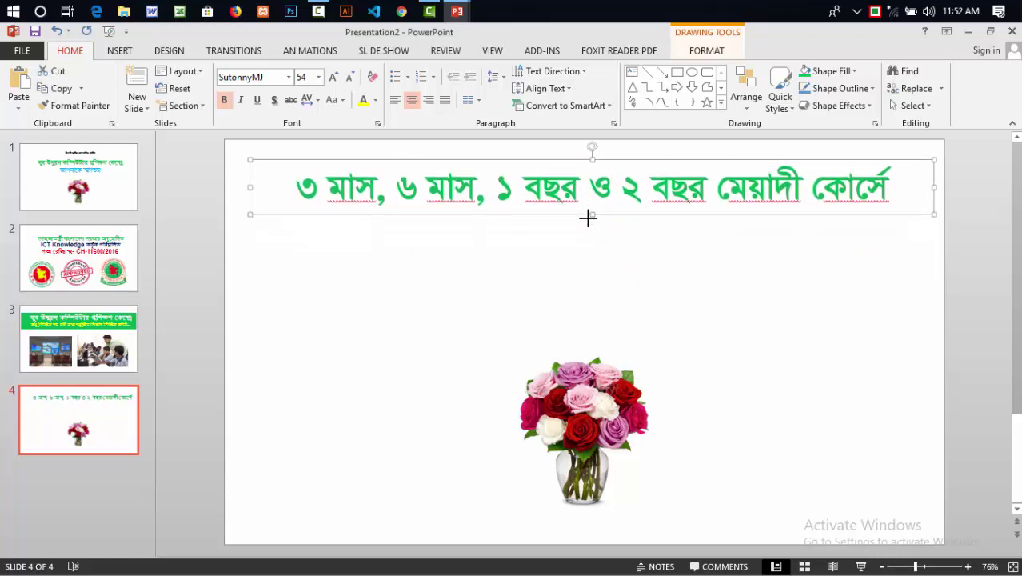
{"action": "key", "text": "Up"}
{"action": "key", "text": "Up"}
{"action": "key", "text": "Up"}
{"action": "key", "text": "Down"}
{"action": "key", "text": "Down"}
{"action": "key", "text": "Down"}
{"action": "key", "text": "Down"}
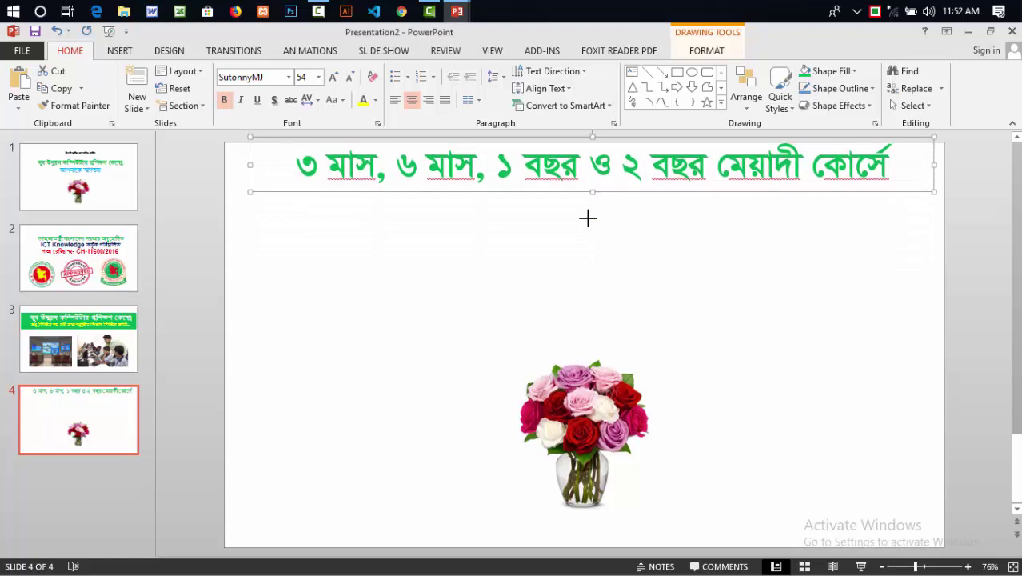
{"action": "key", "text": "Down"}
{"action": "key", "text": "Down"}
{"action": "key", "text": "Down"}
{"action": "key", "text": "Down"}
{"action": "key", "text": "Down"}
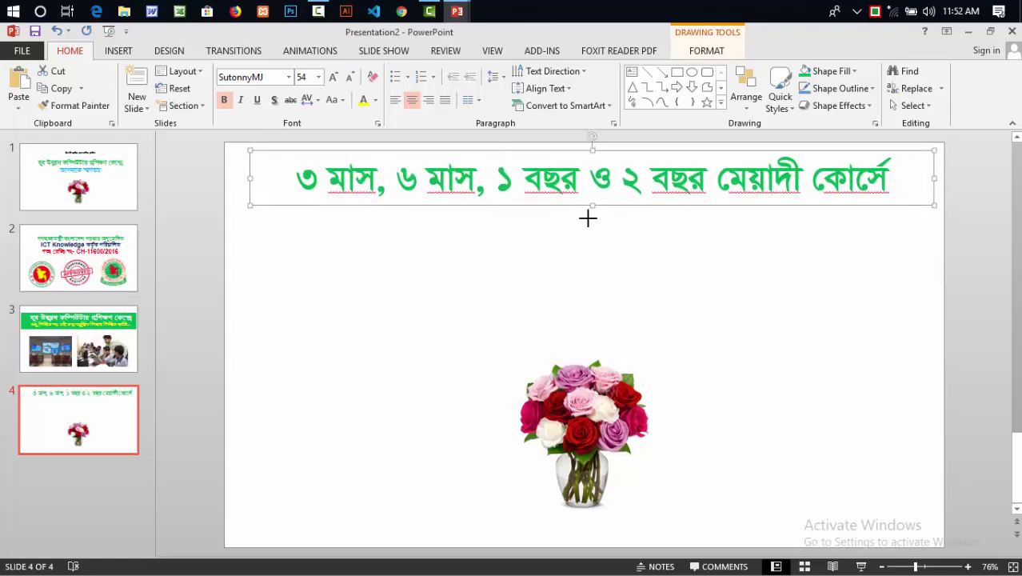
{"action": "left_click", "coordinate": [601, 251]}
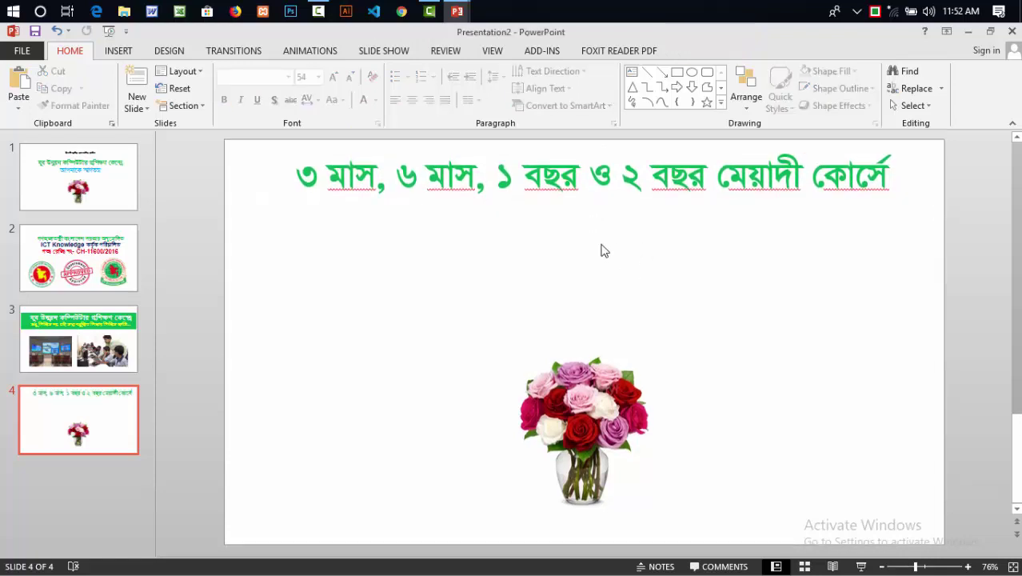
{"action": "left_click", "coordinate": [559, 196]}
- Duplicate the heading below and paste the welcome text into the copy
{"action": "left_click_drag", "start_coordinate": [560, 211], "coordinate": [571, 256], "text": "ctrl"}
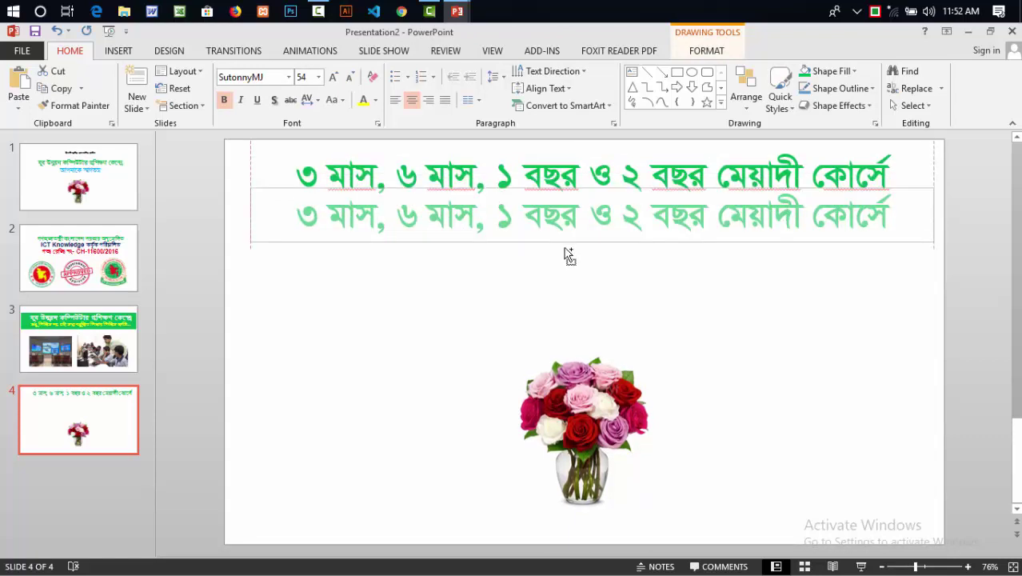
{"action": "triple_click", "coordinate": [561, 233]}
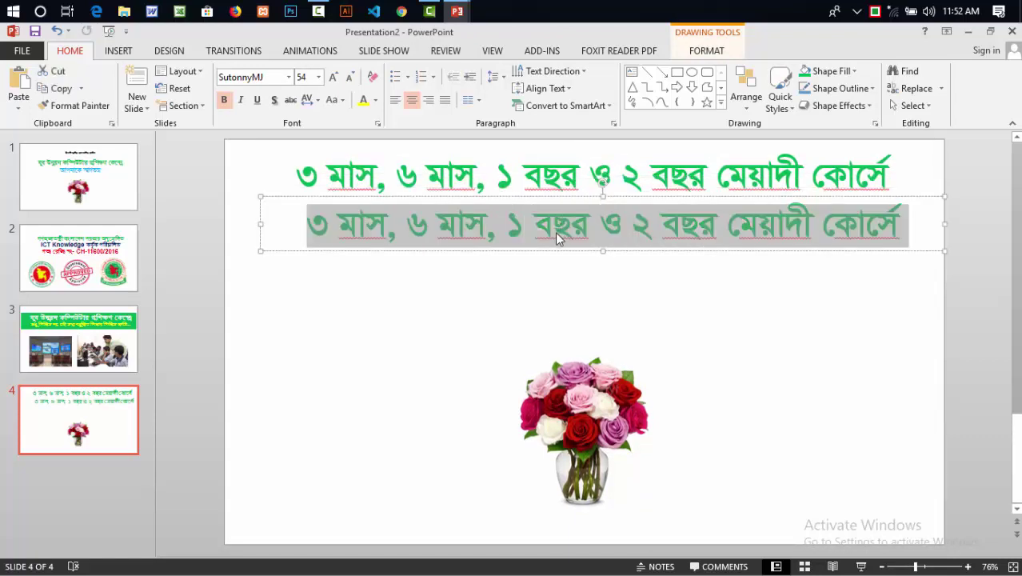
{"action": "key", "text": "ctrl+v"}
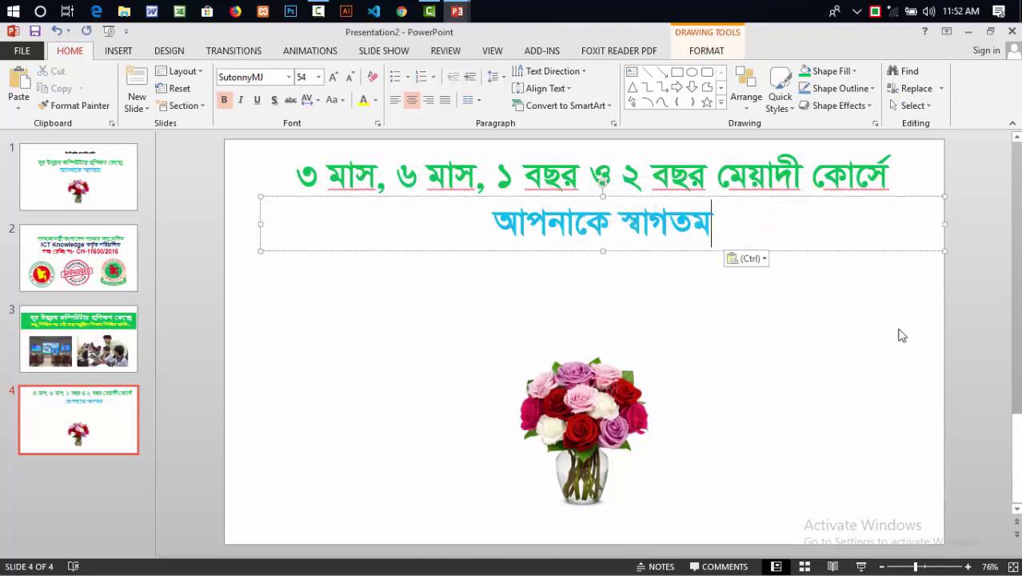
{"action": "triple_click", "coordinate": [652, 226]}
{"action": "left_click", "coordinate": [665, 251]}
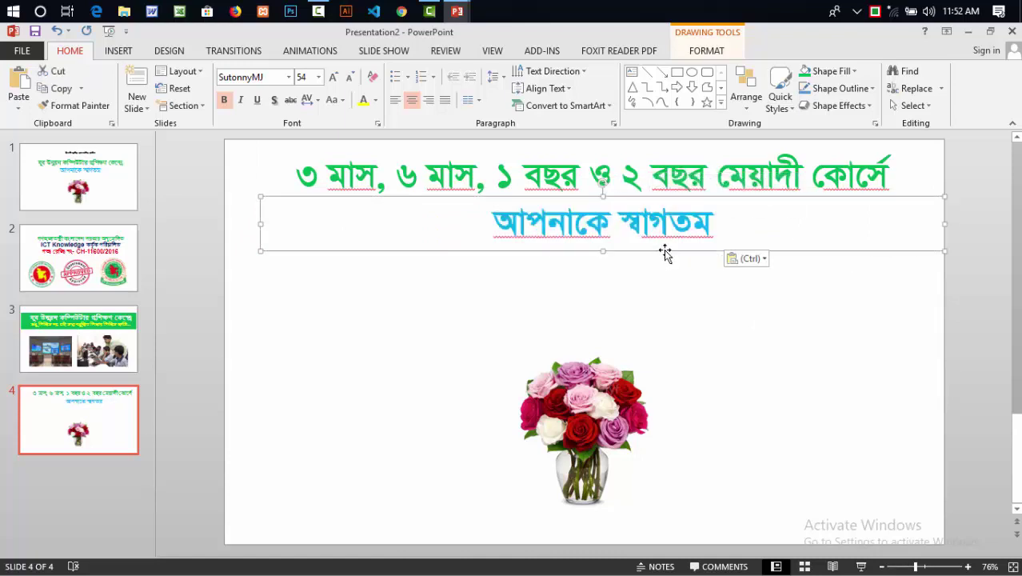
- Move the course heading under the welcome line and retitle it 'দক্ষ মানব সম্পদ উন্নয়নের লক্ষ্যে'
{"action": "left_click", "coordinate": [750, 198]}
{"action": "left_click_drag", "start_coordinate": [750, 208], "coordinate": [751, 305]}
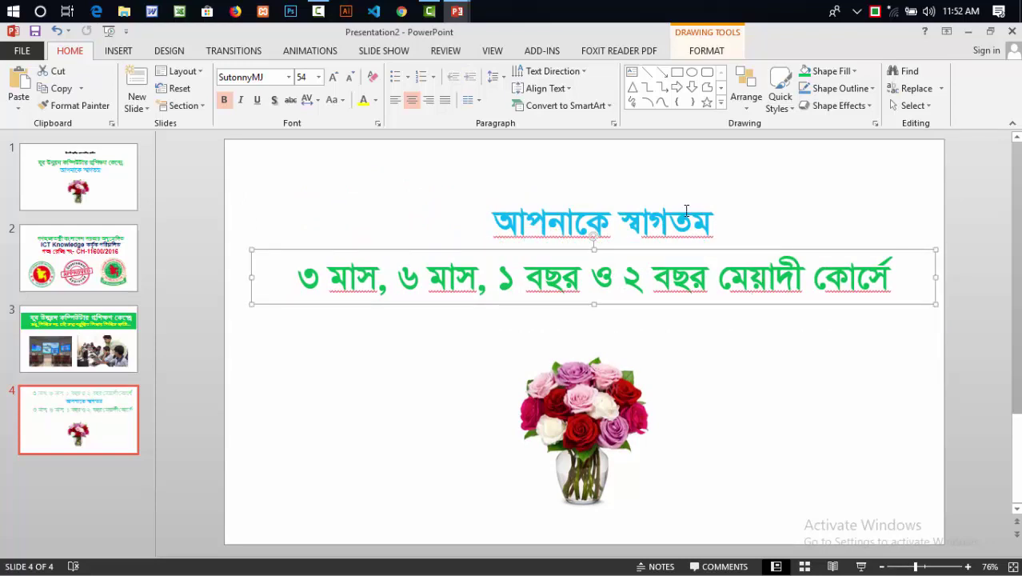
{"action": "left_click_drag", "start_coordinate": [492, 224], "coordinate": [716, 260]}
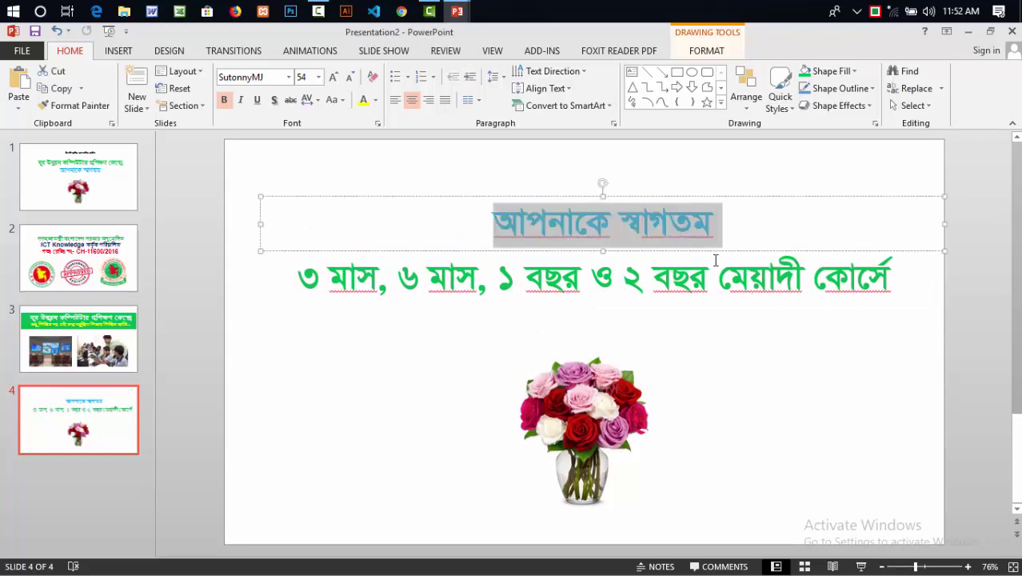
{"action": "type", "text": "দক্ষ মান"}
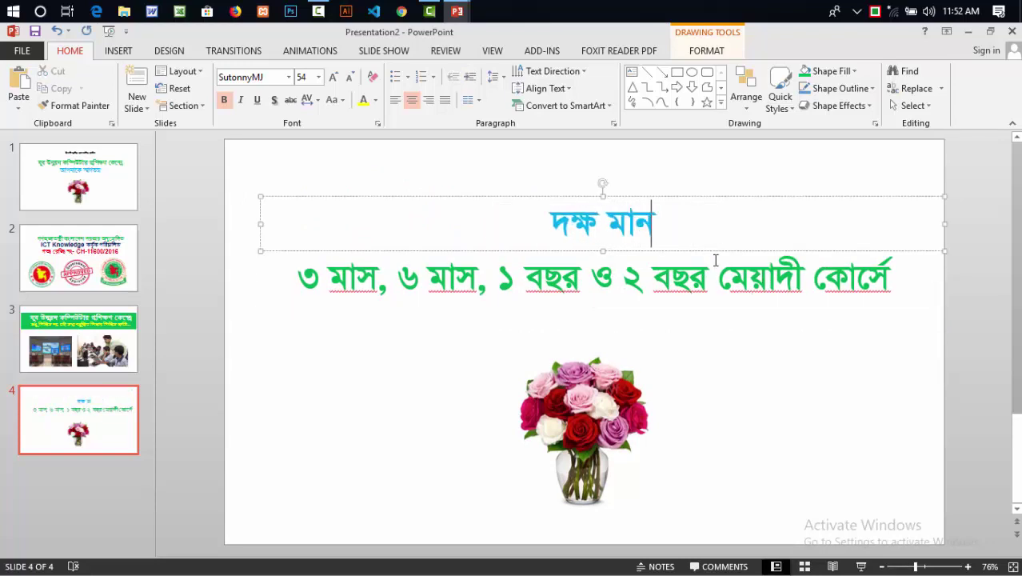
{"action": "type", "text": "ব সম্পদ"}
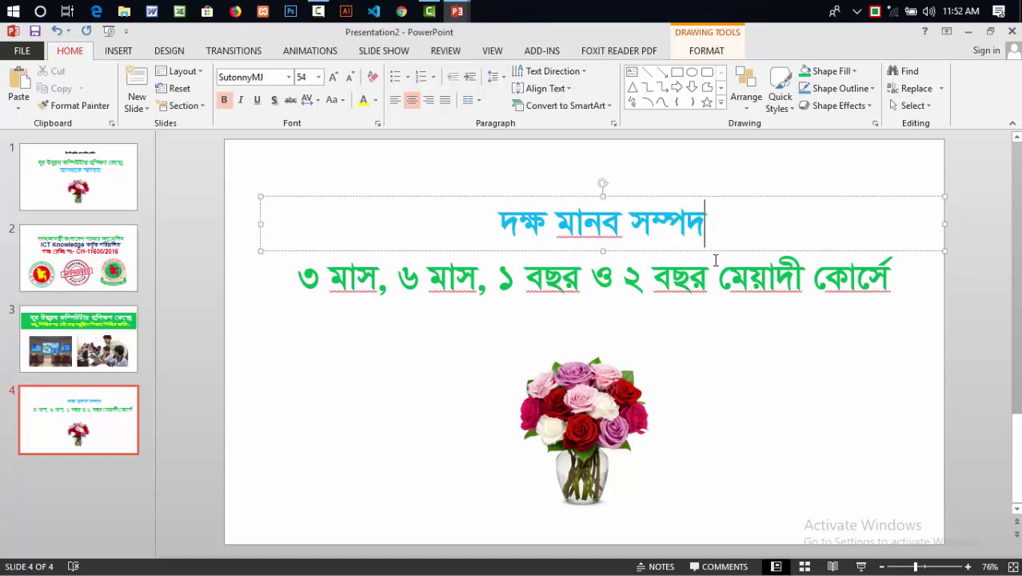
{"action": "type", "text": " উন্নয়"}
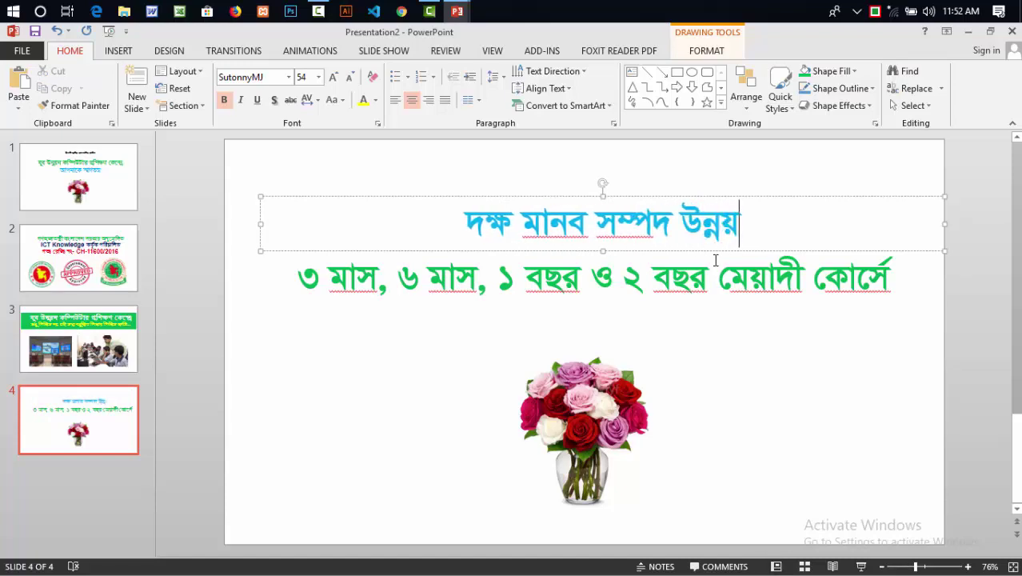
{"action": "type", "text": "নের ল"}
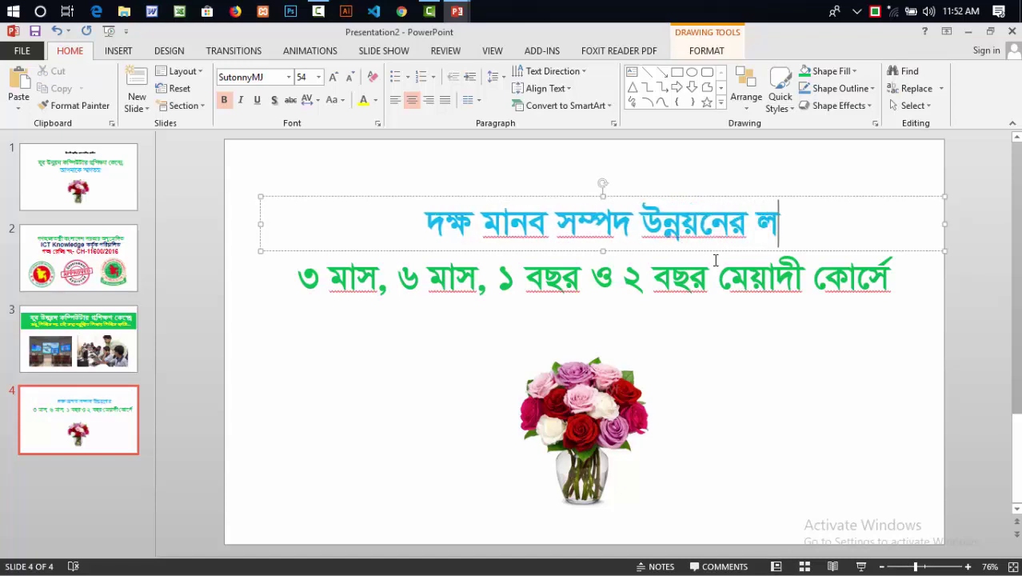
{"action": "type", "text": "কে্ষ্যে"}
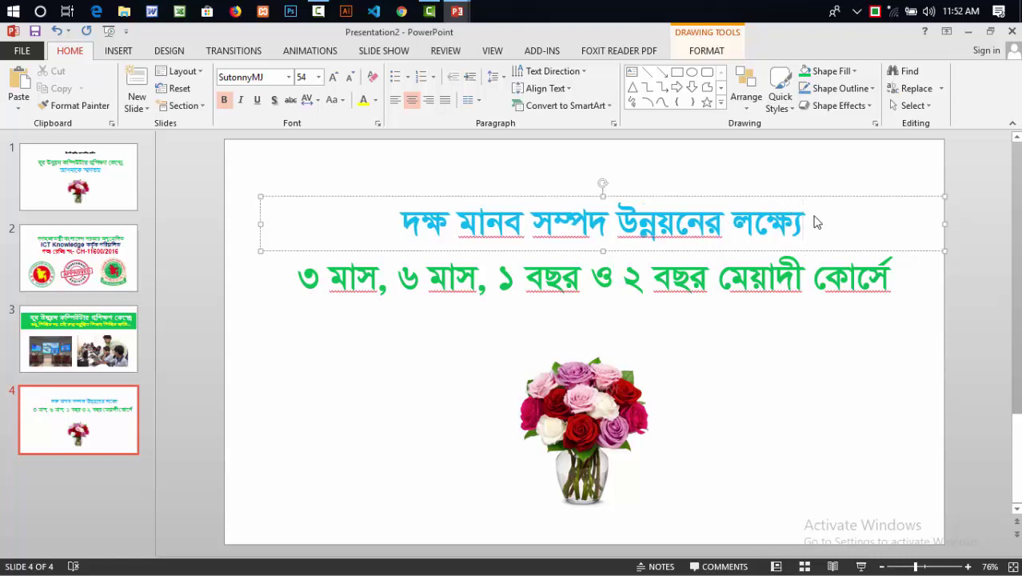
- Move the title and the green course line higher on the slide
{"action": "left_click_drag", "start_coordinate": [805, 200], "coordinate": [801, 168]}
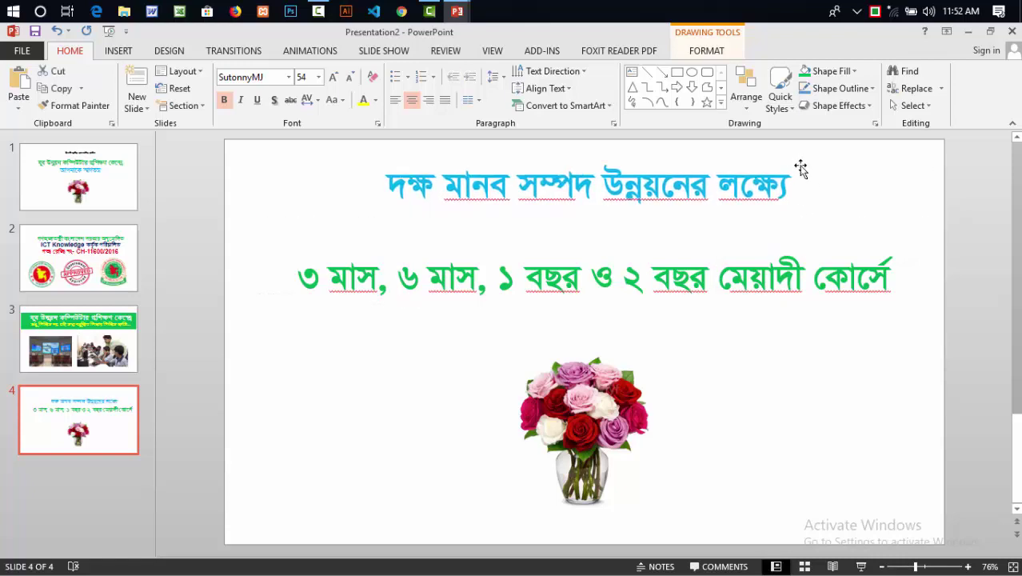
{"action": "left_click", "coordinate": [846, 292]}
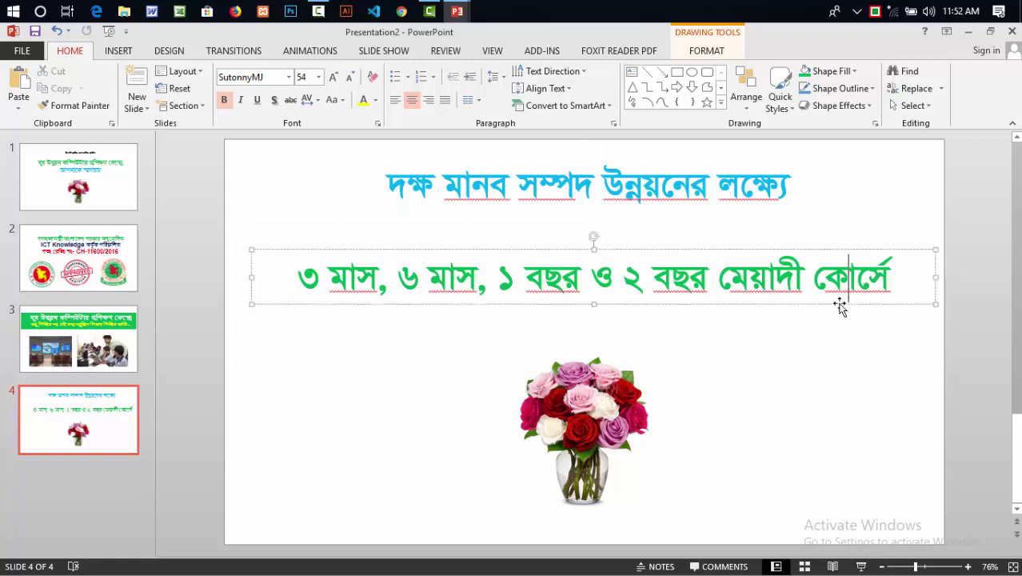
{"action": "left_click_drag", "start_coordinate": [835, 310], "coordinate": [828, 273]}
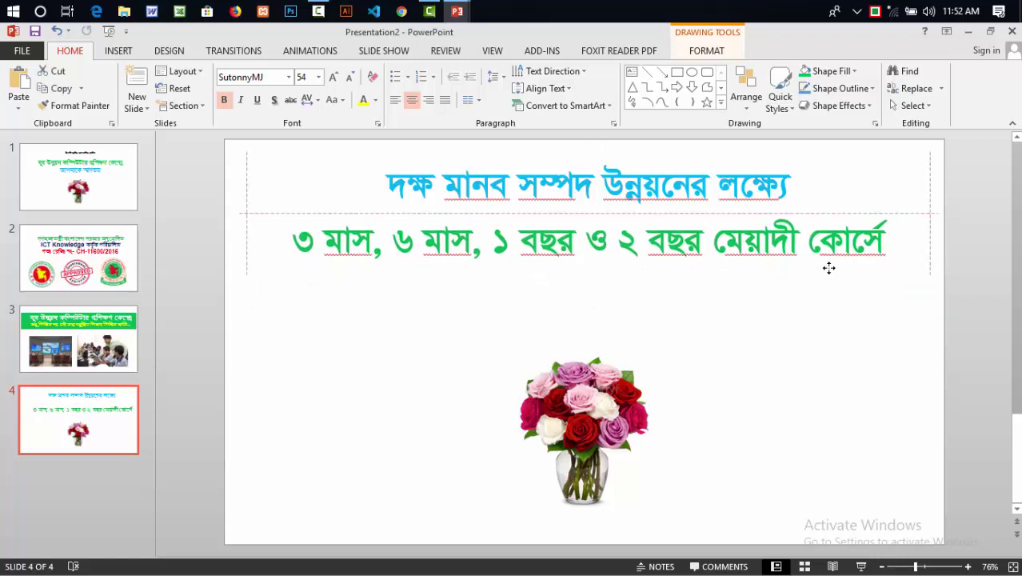
{"action": "left_click", "coordinate": [819, 336]}
- Delete the flower vase picture from slide 4
{"action": "left_click", "coordinate": [554, 432]}
{"action": "key", "text": "Delete"}
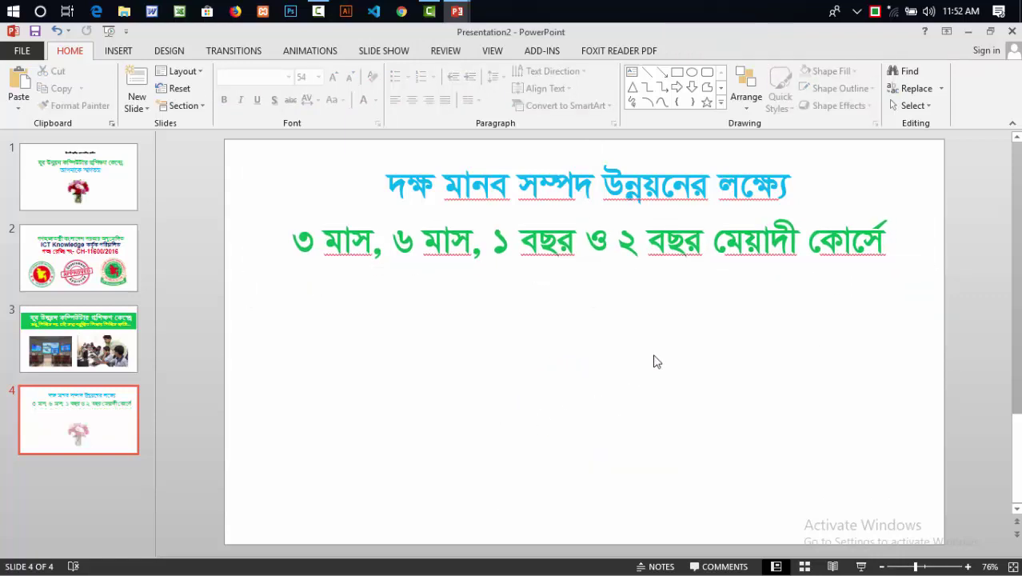
{"action": "left_click", "coordinate": [688, 240]}
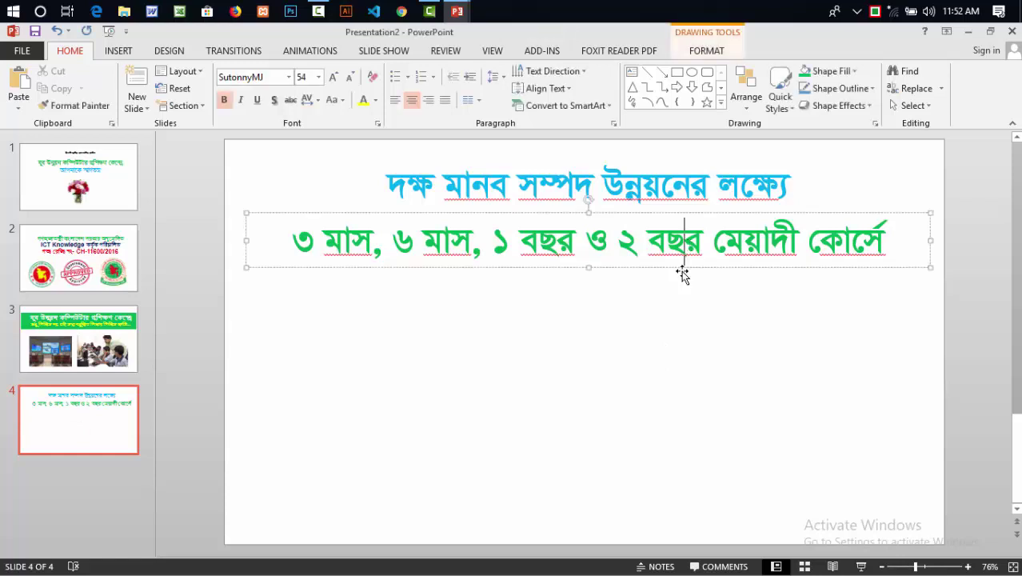
{"action": "left_click", "coordinate": [661, 344]}
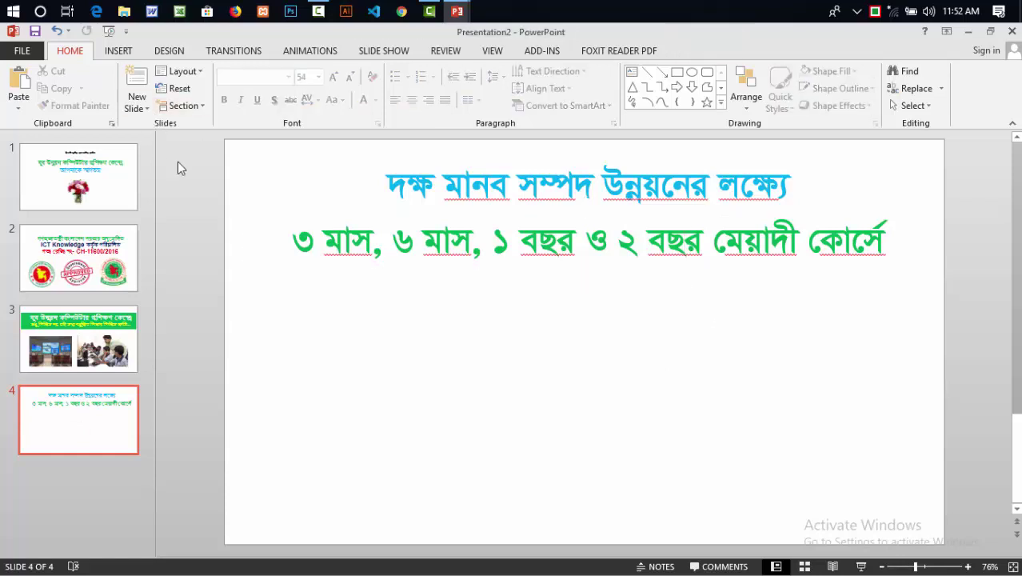
{"action": "left_click", "coordinate": [564, 215]}
- Duplicate the title below the green line, retype it as 'সম্পূর্ণ কোর্স ফি ছাড়াই' and narrow it
{"action": "left_click_drag", "start_coordinate": [612, 221], "coordinate": [612, 368], "text": "ctrl"}
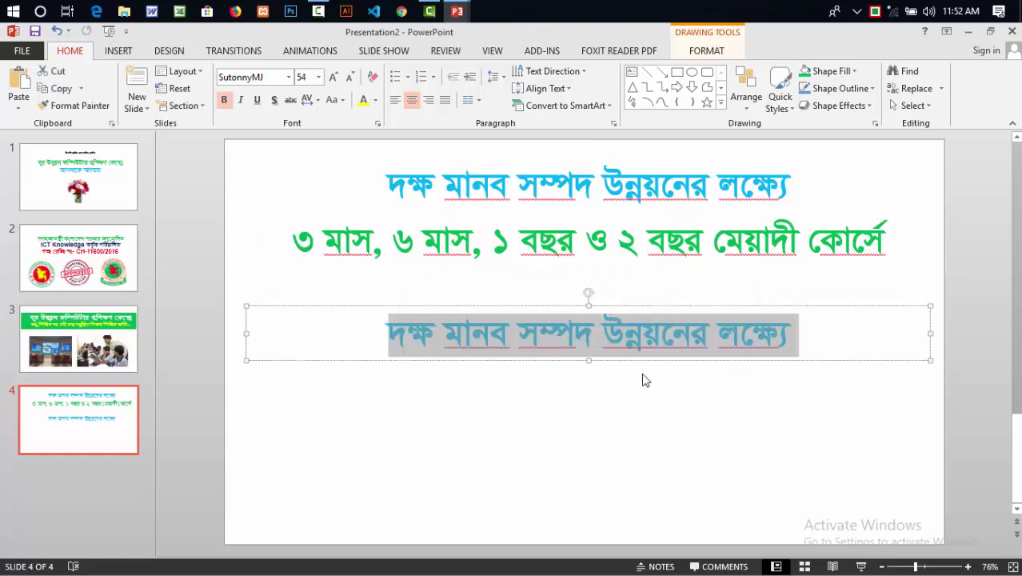
{"action": "type", "text": "সম্প"}
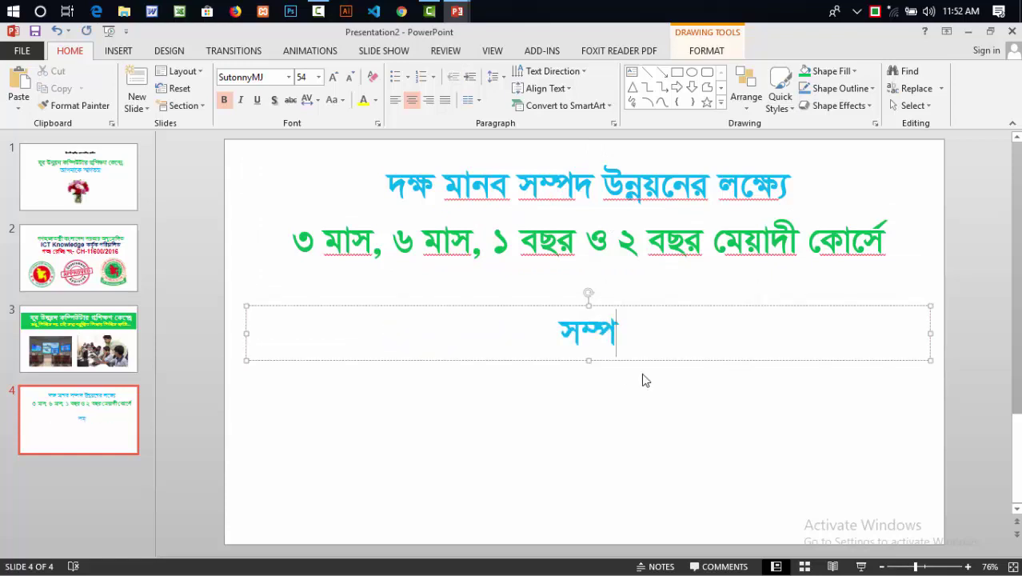
{"action": "type", "text": "ূর্ণ কোস"}
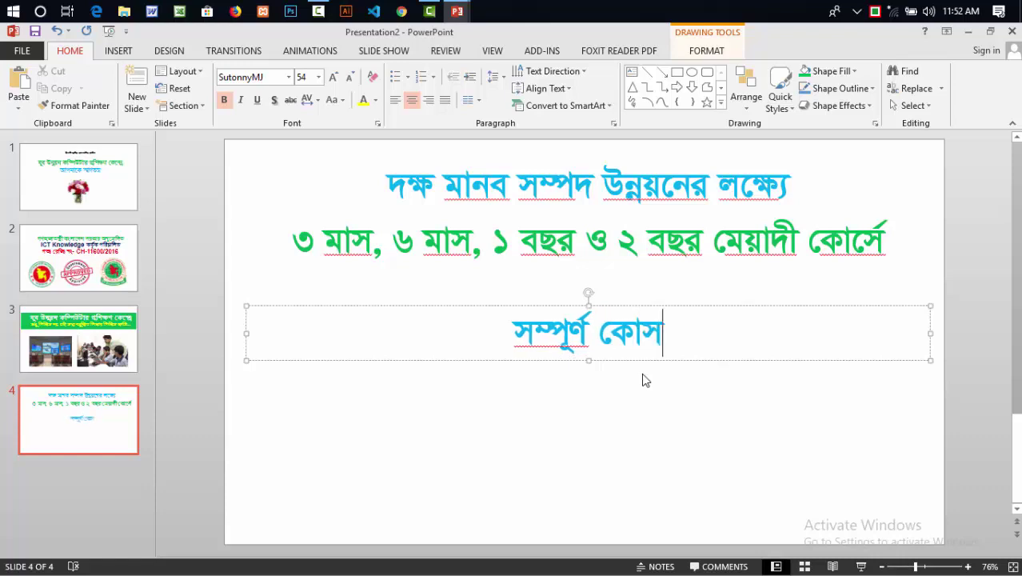
{"action": "type", "text": "র্ ফি"}
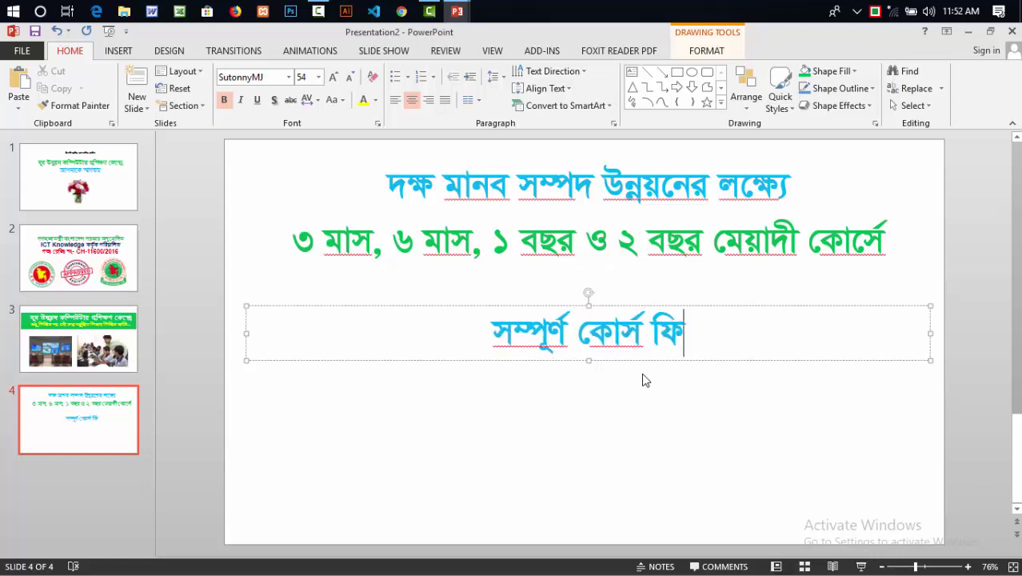
{"action": "type", "text": " ছাড়"}
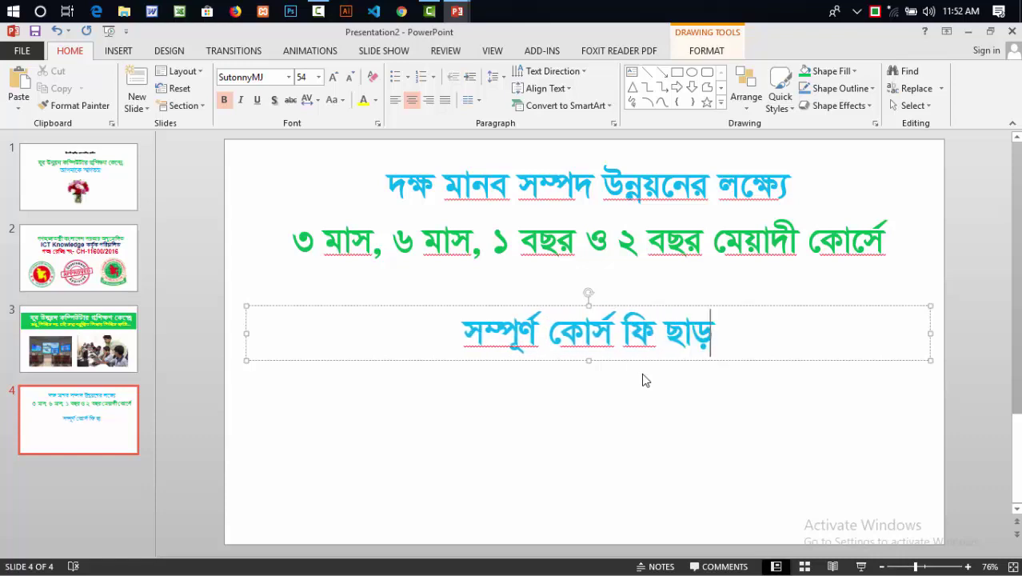
{"action": "type", "text": "াই"}
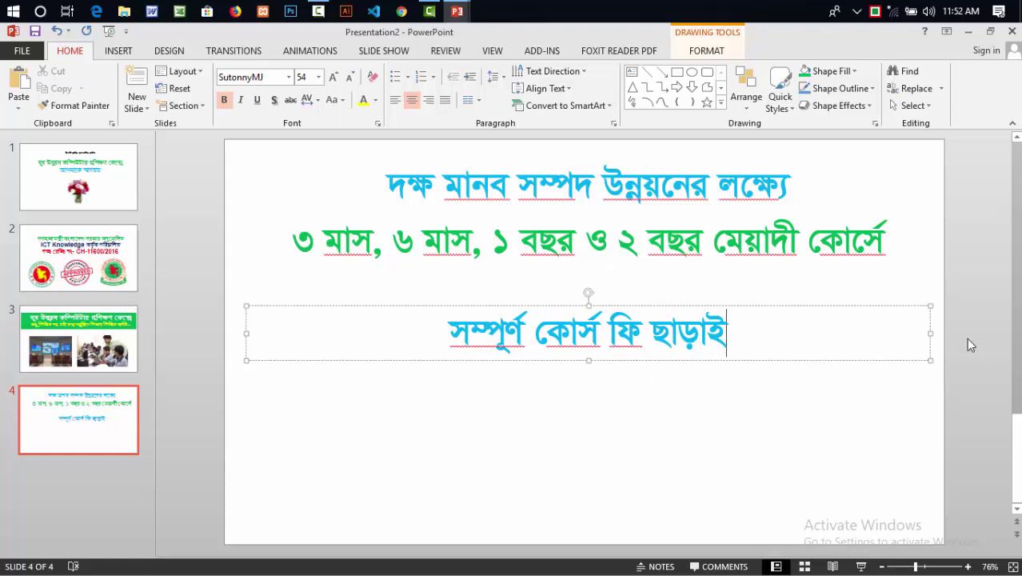
{"action": "mouse_move", "coordinate": [930, 333]}
{"action": "left_mouse_down"}
{"action": "mouse_move", "coordinate": [653, 356]}
{"action": "mouse_move", "coordinate": [569, 352]}
{"action": "left_mouse_up"}
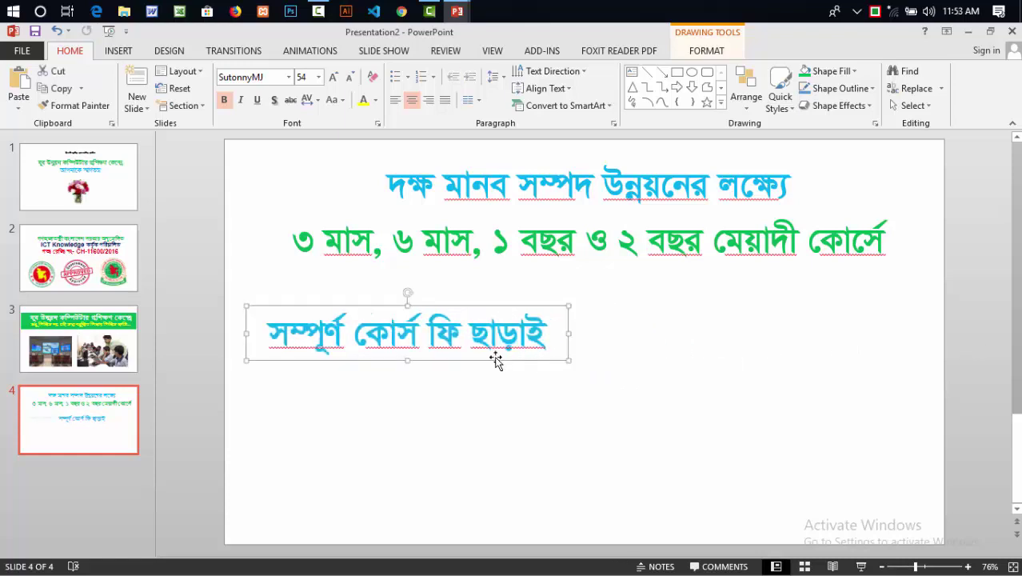
- Break the fee text into three lines and move it to the slide's right-centre
{"action": "left_click", "coordinate": [462, 330]}
{"action": "key", "text": "BackSpace"}
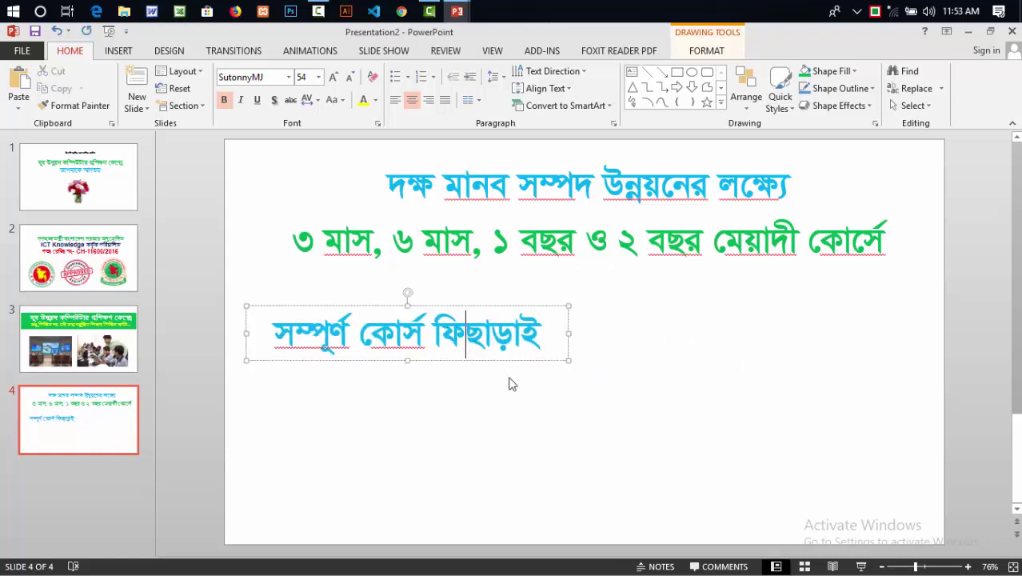
{"action": "key", "text": "Return"}
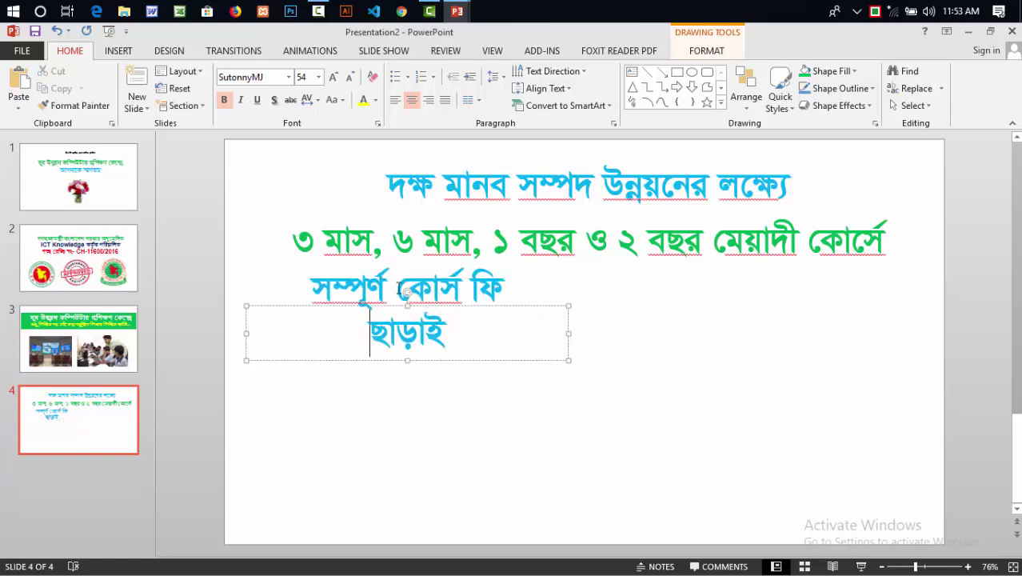
{"action": "left_click", "coordinate": [398, 288]}
{"action": "key", "text": "BackSpace"}
{"action": "key", "text": "Return"}
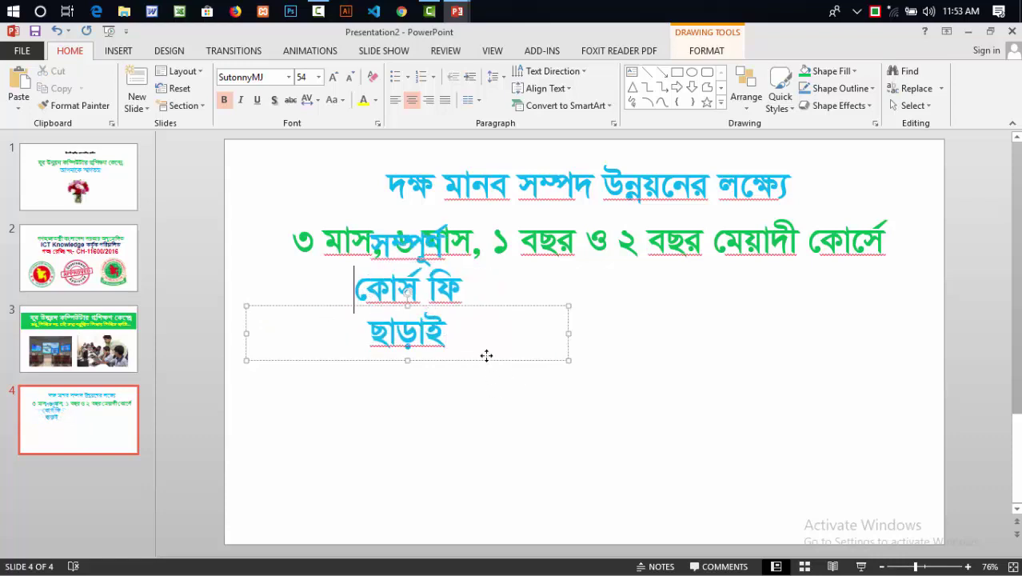
{"action": "left_click_drag", "start_coordinate": [487, 355], "coordinate": [721, 458]}
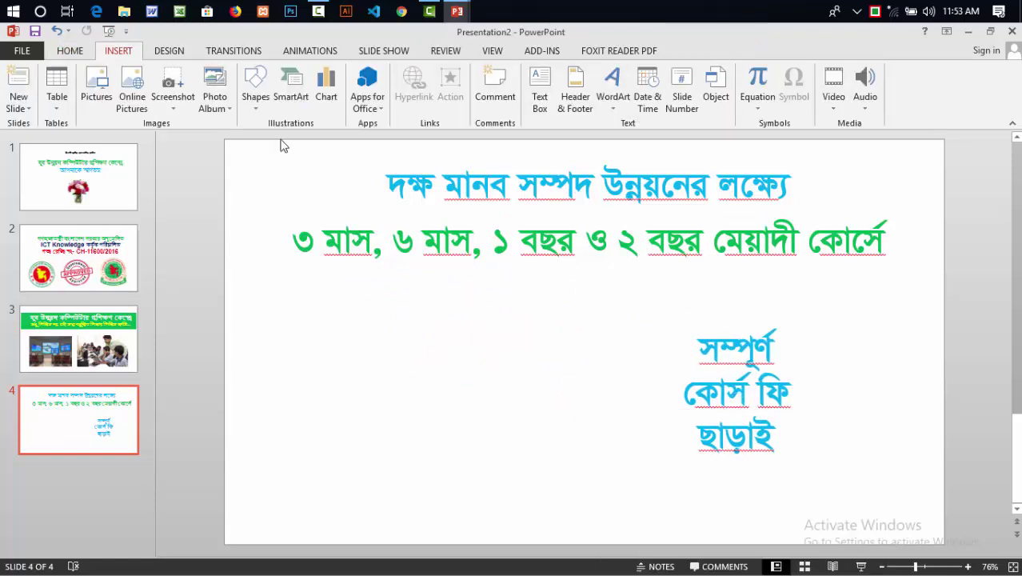
- Draw a 10-point star, 3.58" × 3.64", over the fee text on slide 4's right
{"action": "left_click", "coordinate": [256, 97]}
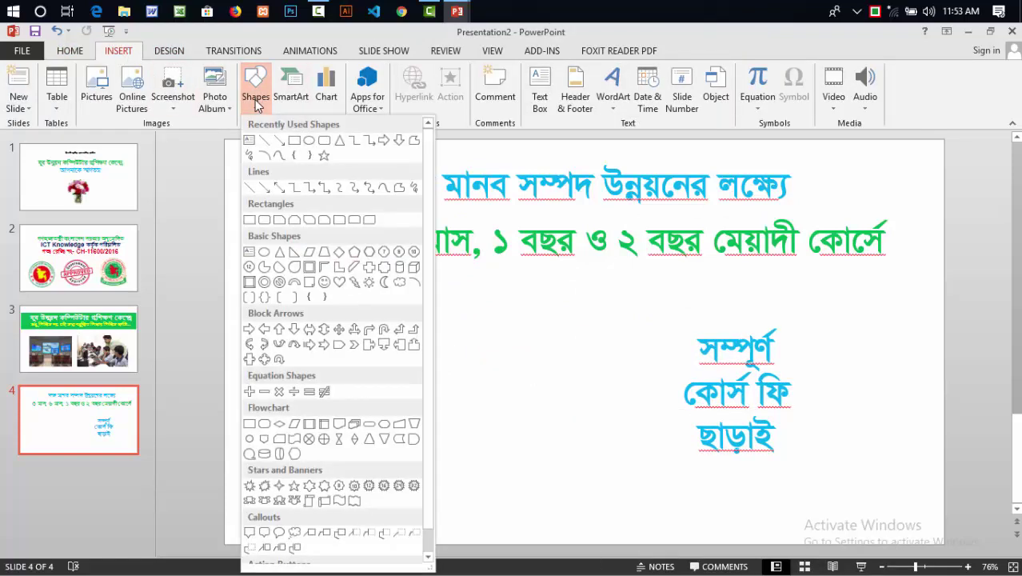
{"action": "left_click", "coordinate": [356, 487]}
{"action": "left_click_drag", "start_coordinate": [657, 298], "coordinate": [853, 493]}
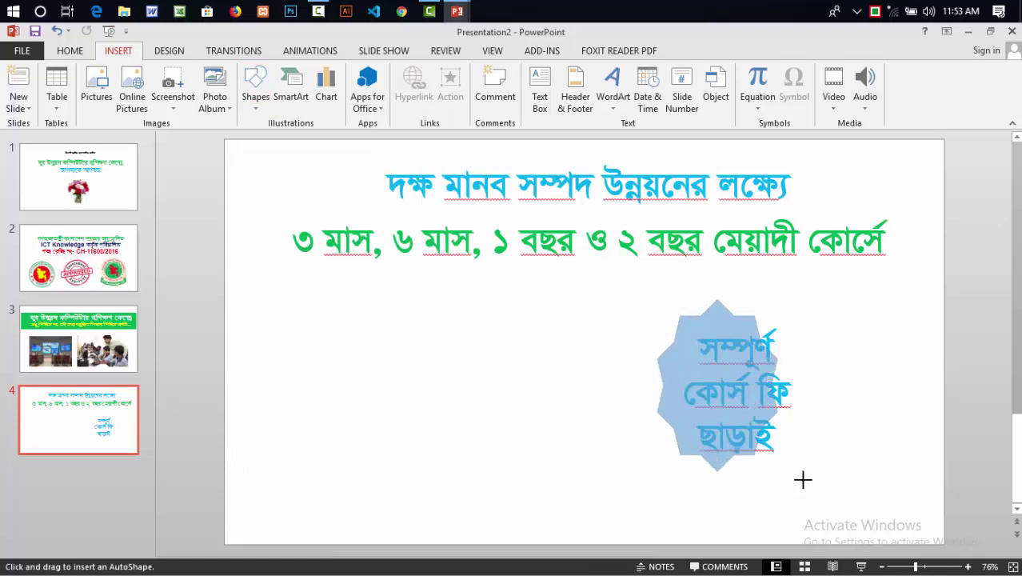
{"action": "left_click_drag", "start_coordinate": [804, 422], "coordinate": [793, 419]}
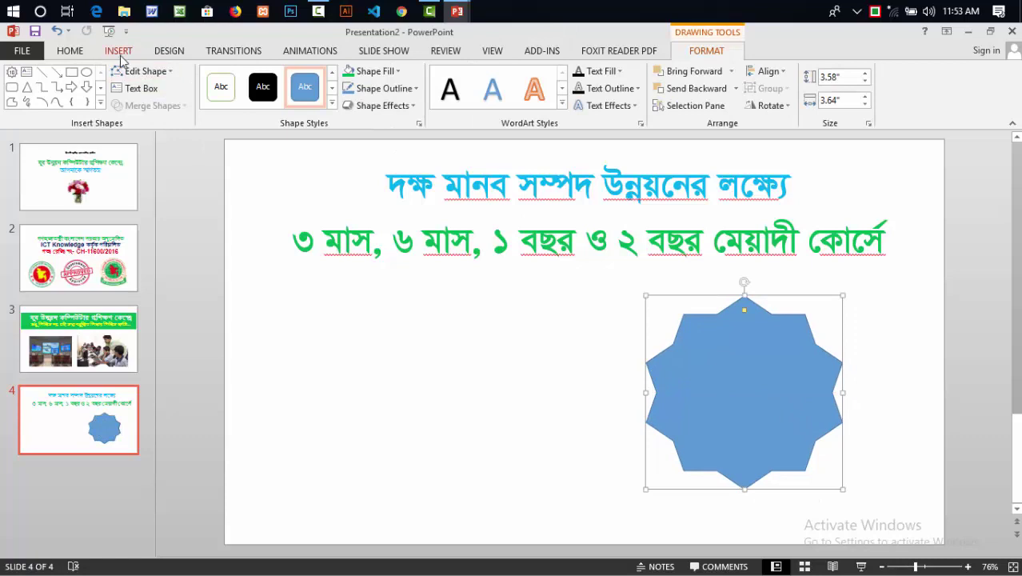
{"action": "left_click", "coordinate": [333, 103]}
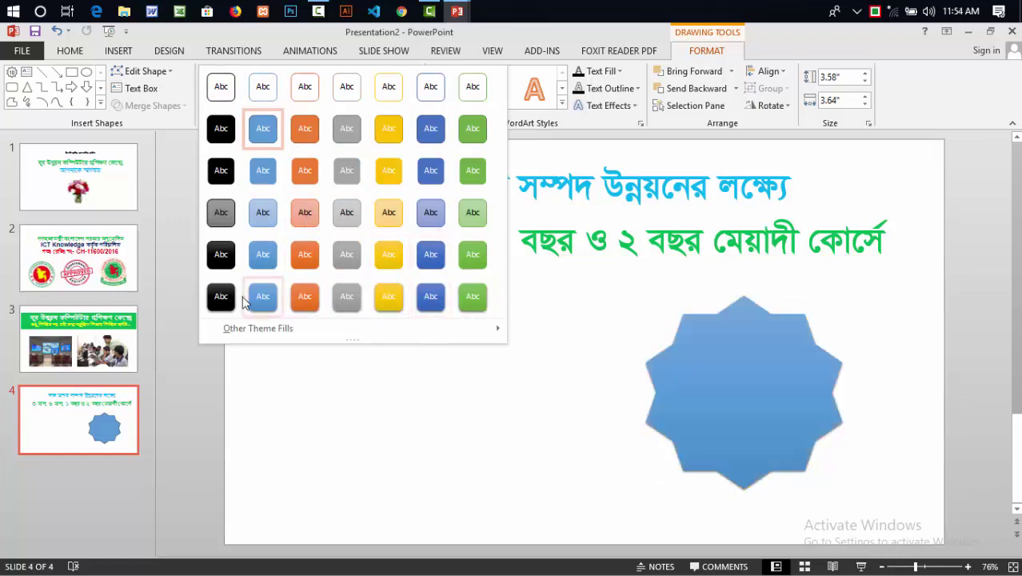
- Apply the orange style to the star and send it backward behind the text
{"action": "left_click", "coordinate": [310, 297]}
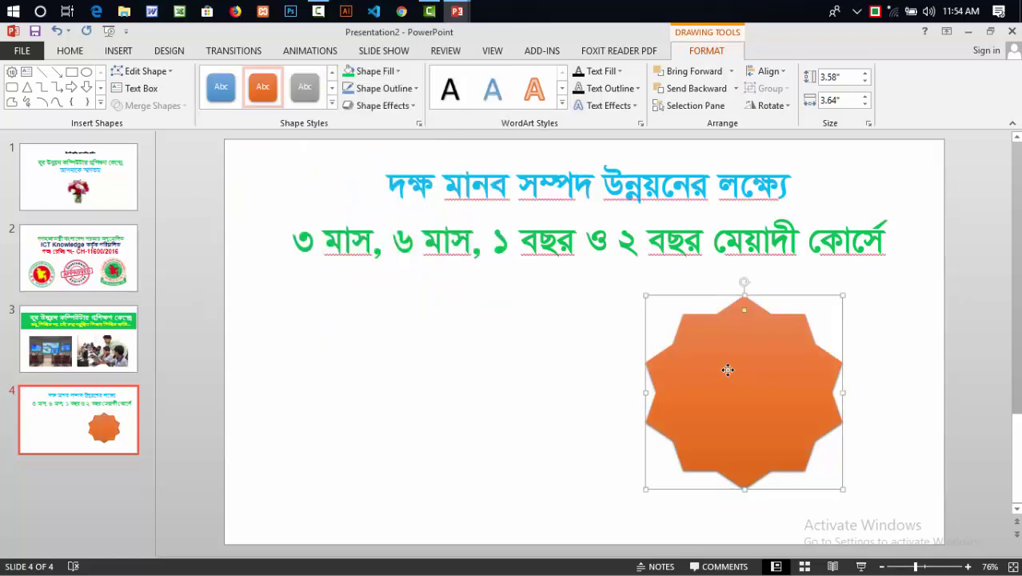
{"action": "right_click", "coordinate": [737, 380]}
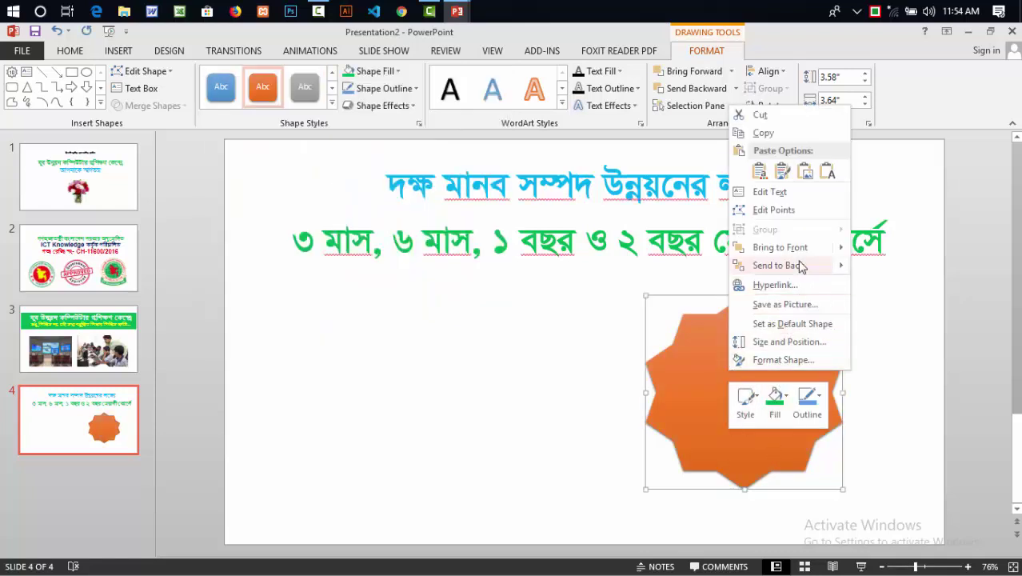
{"action": "mouse_move", "coordinate": [806, 253]}
{"action": "mouse_move", "coordinate": [804, 270]}
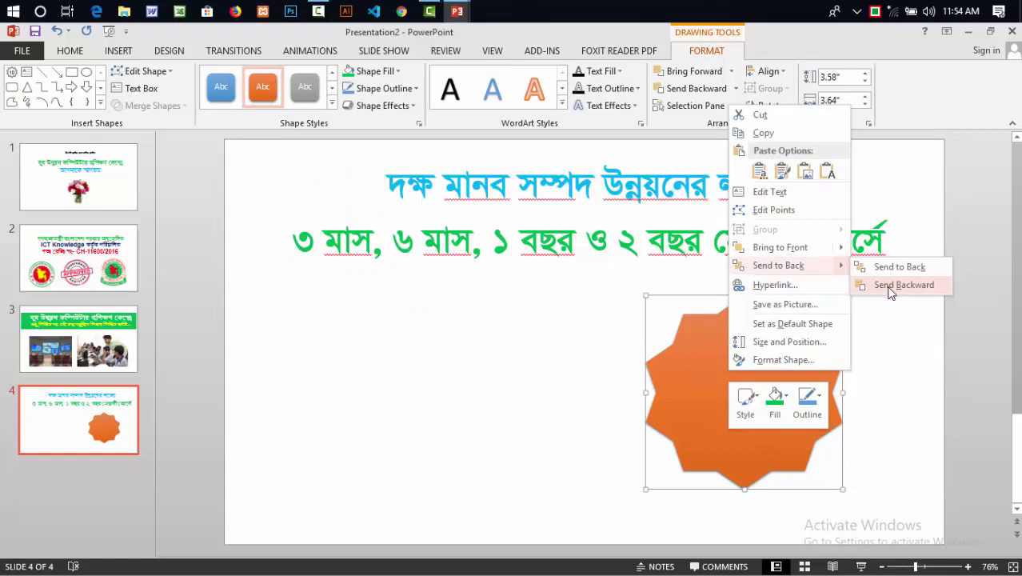
{"action": "left_click", "coordinate": [893, 267]}
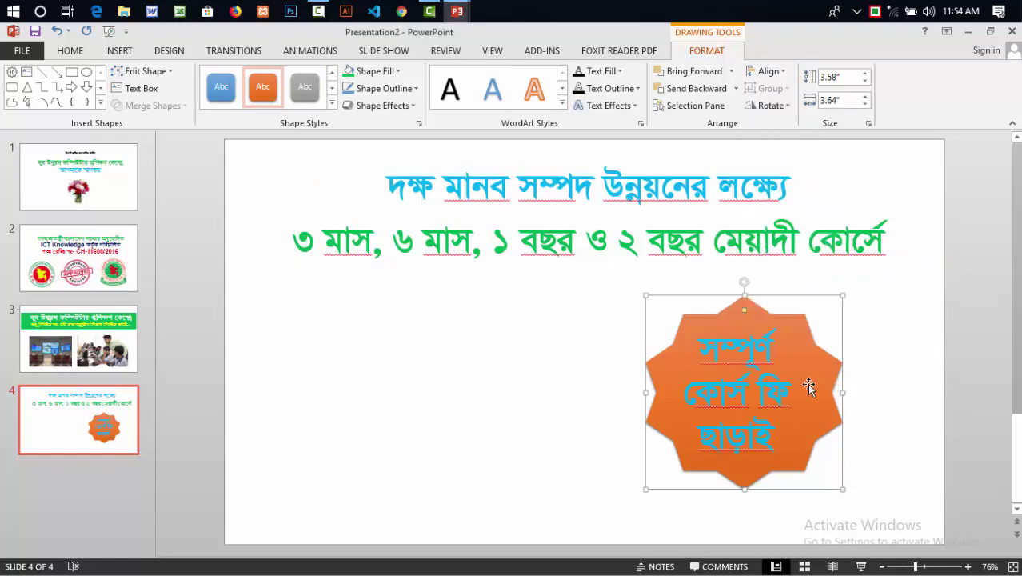
- Select all three lines of text inside the star
{"action": "left_click", "coordinate": [737, 386]}
{"action": "left_click_drag", "start_coordinate": [783, 442], "coordinate": [712, 354]}
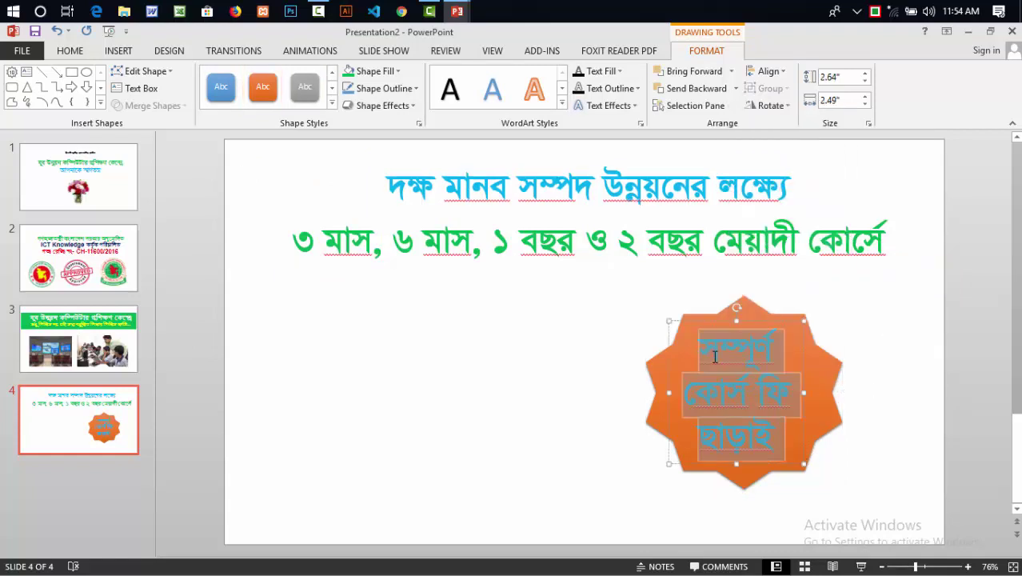
{"action": "left_click", "coordinate": [712, 354]}
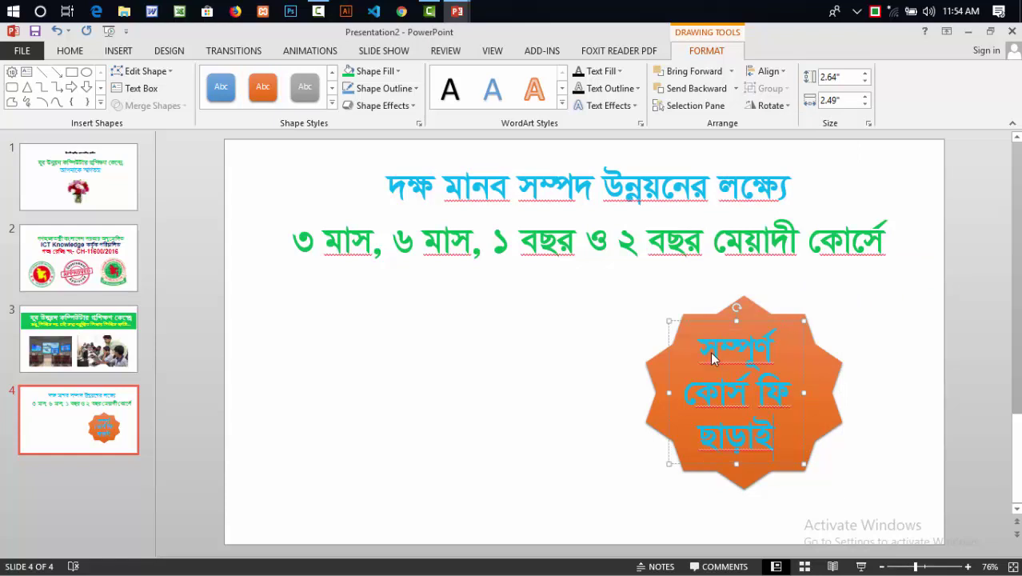
{"action": "left_click", "coordinate": [770, 440]}
{"action": "left_click_drag", "start_coordinate": [756, 428], "coordinate": [692, 346]}
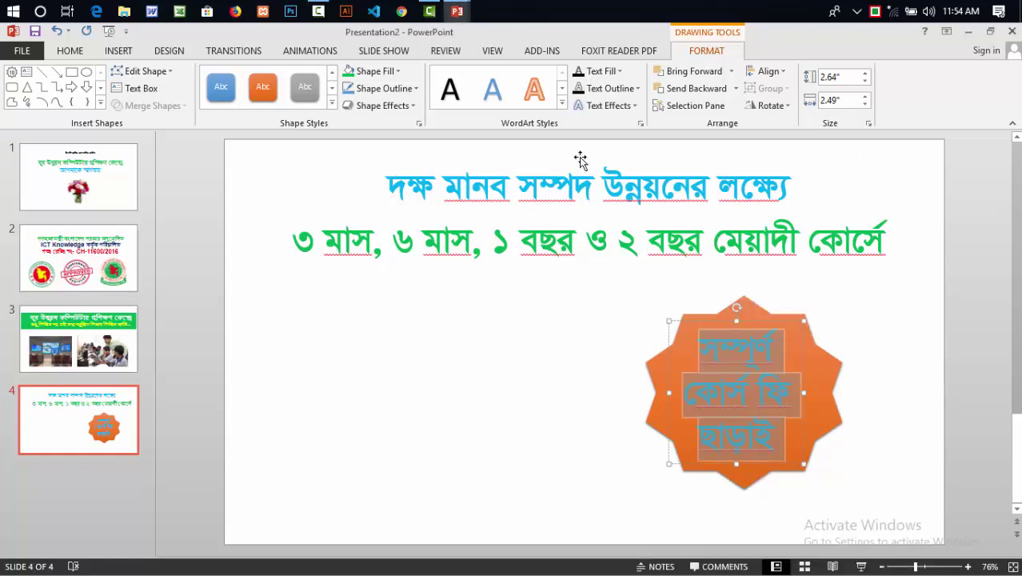
- Set the star's fee text font colour to white
{"action": "left_click", "coordinate": [70, 51]}
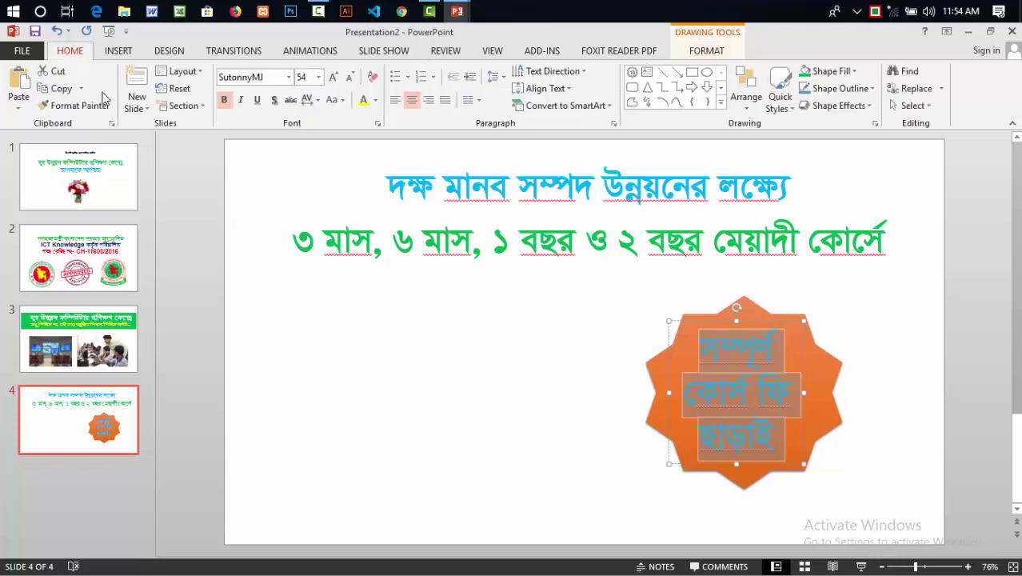
{"action": "left_click", "coordinate": [376, 100]}
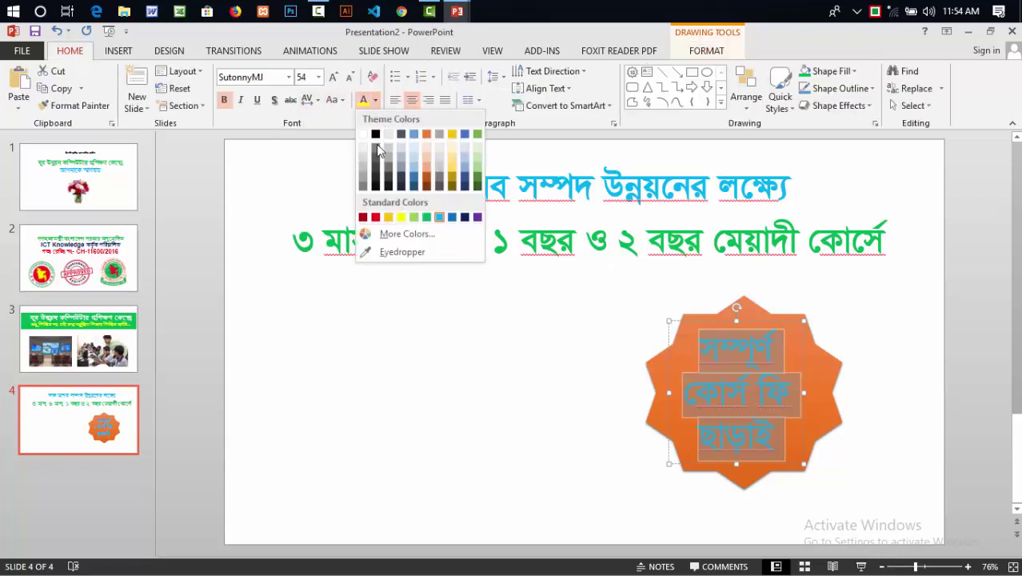
{"action": "left_click", "coordinate": [364, 136]}
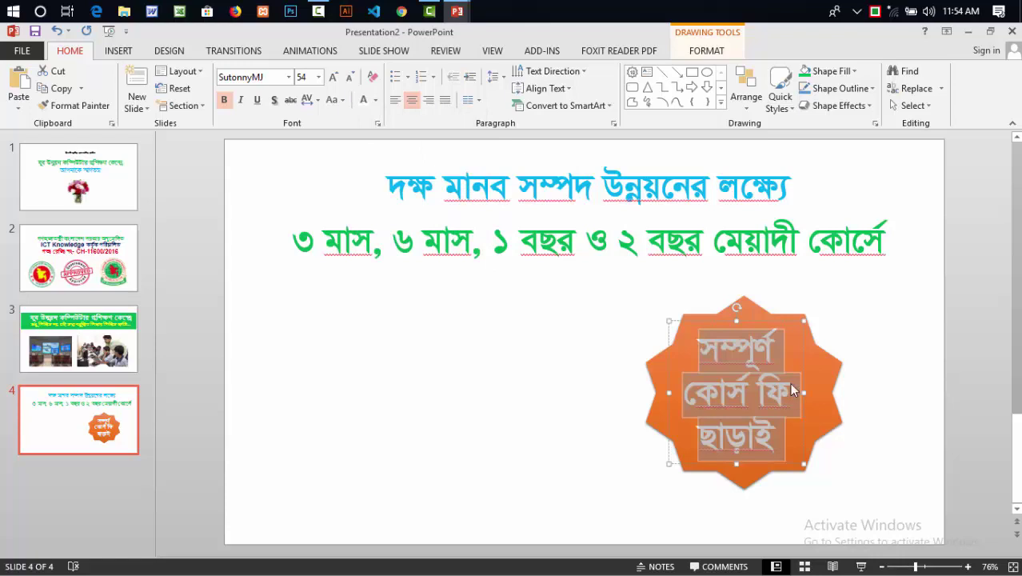
- Nudge the star two steps left and one step down
{"action": "left_click", "coordinate": [768, 324]}
{"action": "key", "text": "Left"}
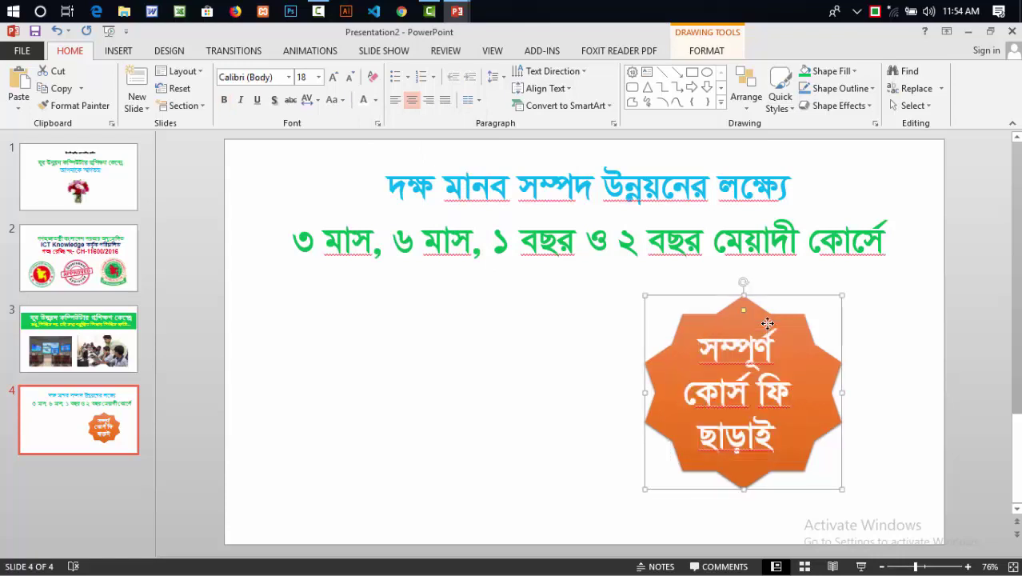
{"action": "key", "text": "Left"}
{"action": "key", "text": "Left"}
{"action": "key", "text": "Left"}
{"action": "key", "text": "Left"}
{"action": "key", "text": "Down"}
{"action": "key", "text": "Down"}
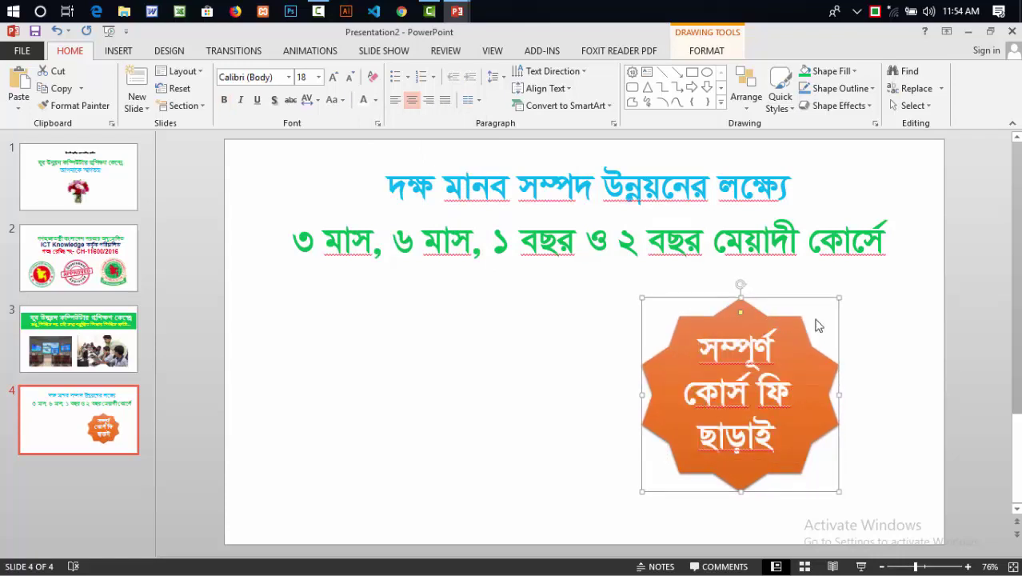
{"action": "left_click", "coordinate": [825, 346]}
- Draw a blue vertical scroll left of the orange star and widen it slightly to 3.58" × 3.98"
{"action": "left_click", "coordinate": [119, 50]}
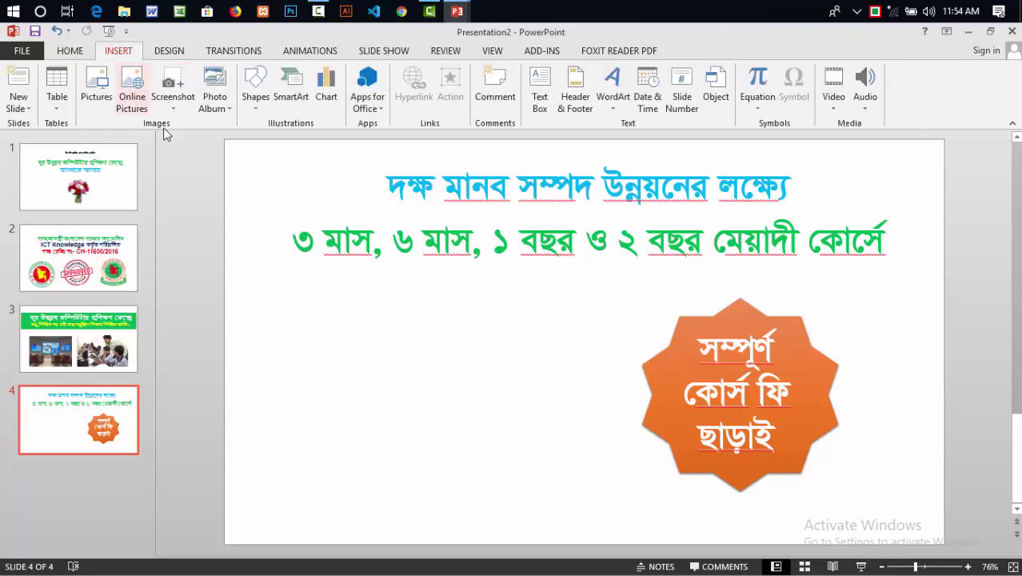
{"action": "left_click", "coordinate": [256, 90]}
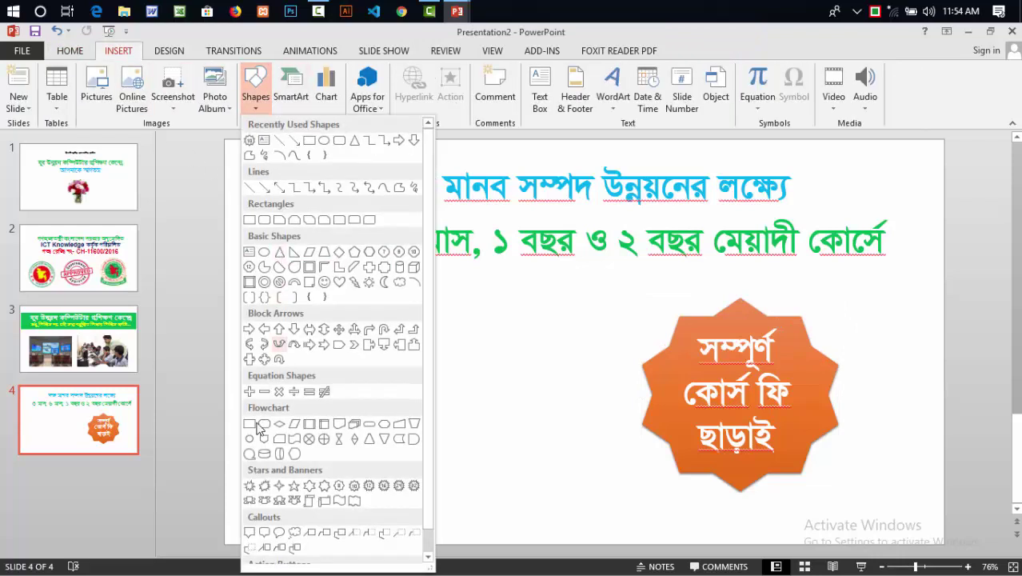
{"action": "scroll", "coordinate": [277, 344], "scroll_direction": "down", "scroll_amount": 1}
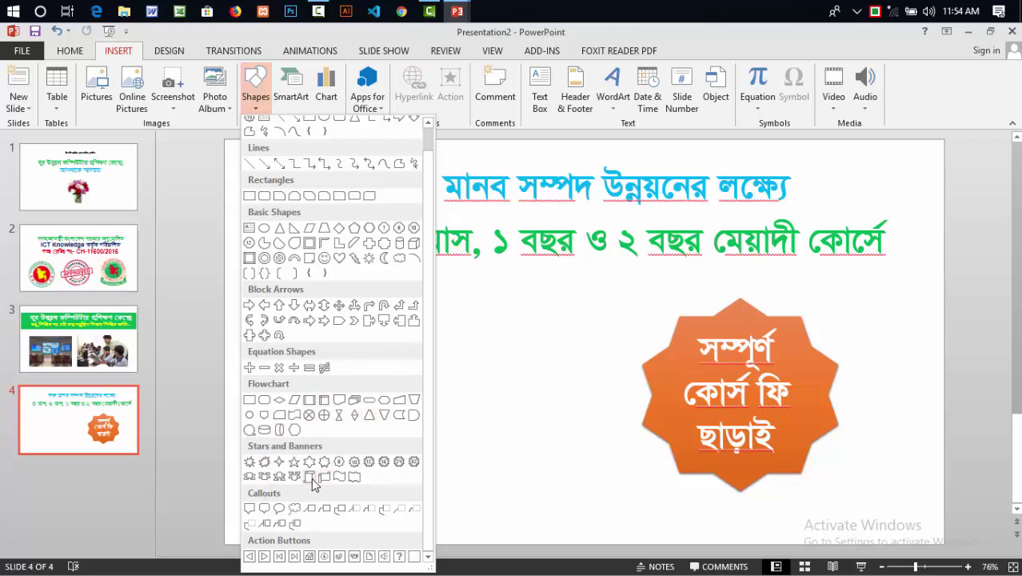
{"action": "left_click", "coordinate": [311, 477]}
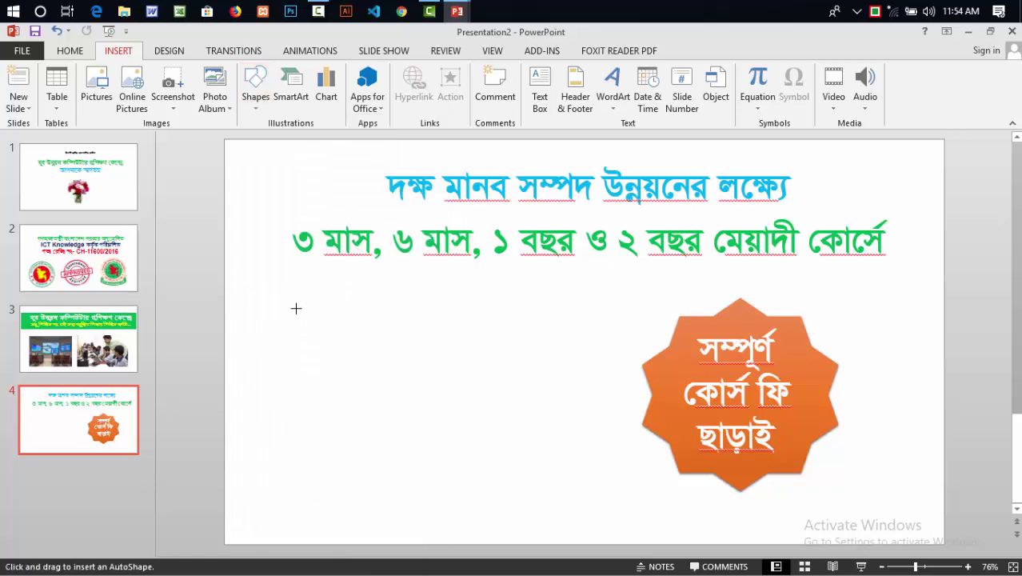
{"action": "left_click_drag", "start_coordinate": [294, 304], "coordinate": [495, 491]}
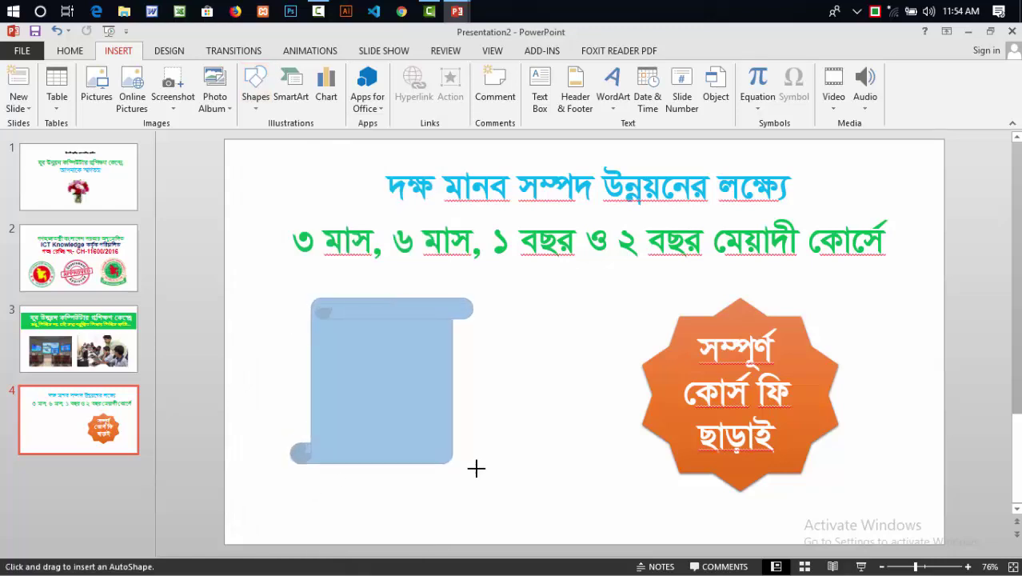
{"action": "left_click_drag", "start_coordinate": [392, 398], "coordinate": [421, 402]}
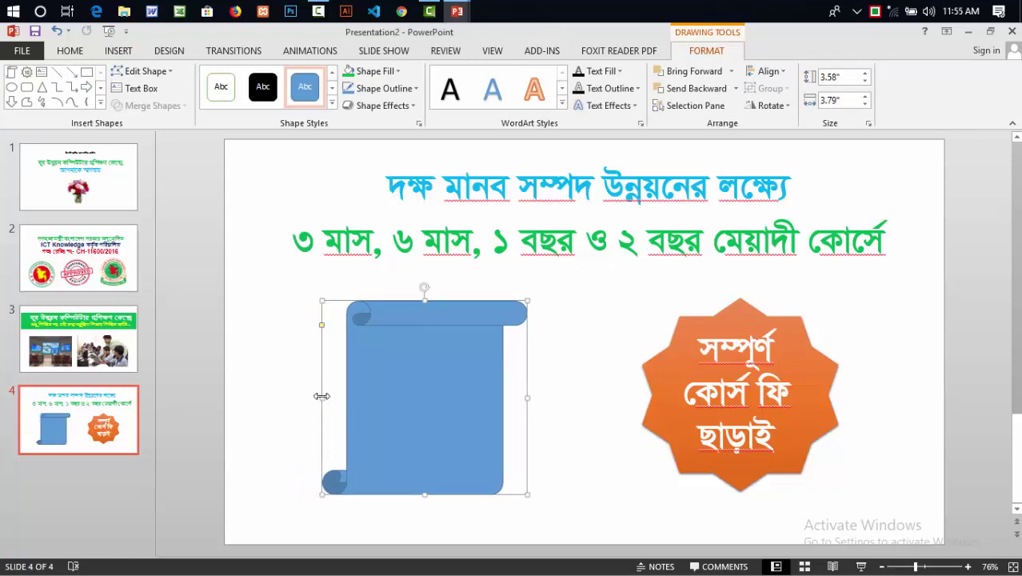
{"action": "left_click_drag", "start_coordinate": [322, 396], "coordinate": [312, 394]}
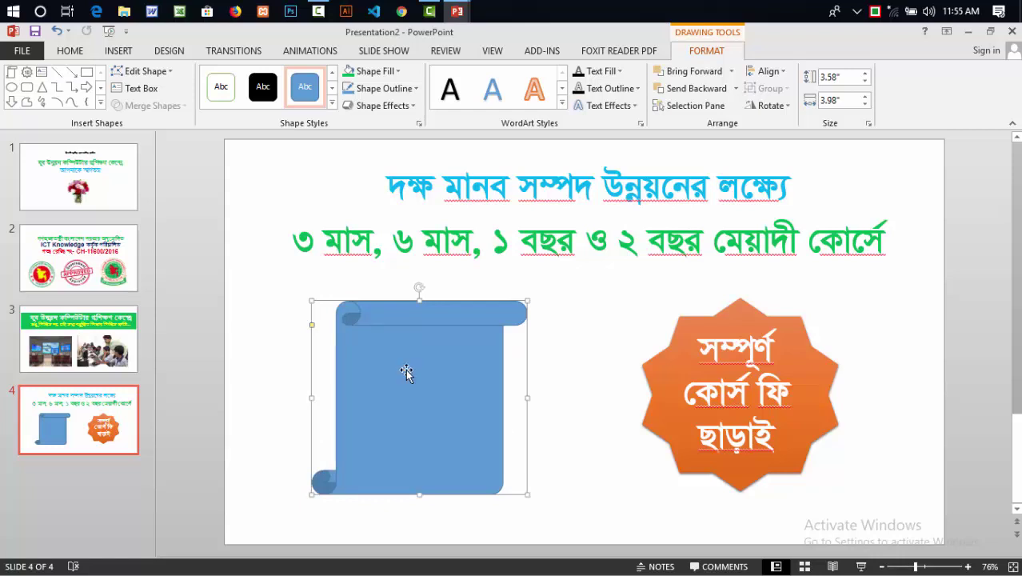
- Copy the star's text box onto the scroll and replace its text with '৮ম বর্ষ পূর্তিতে'
{"action": "left_click", "coordinate": [743, 376]}
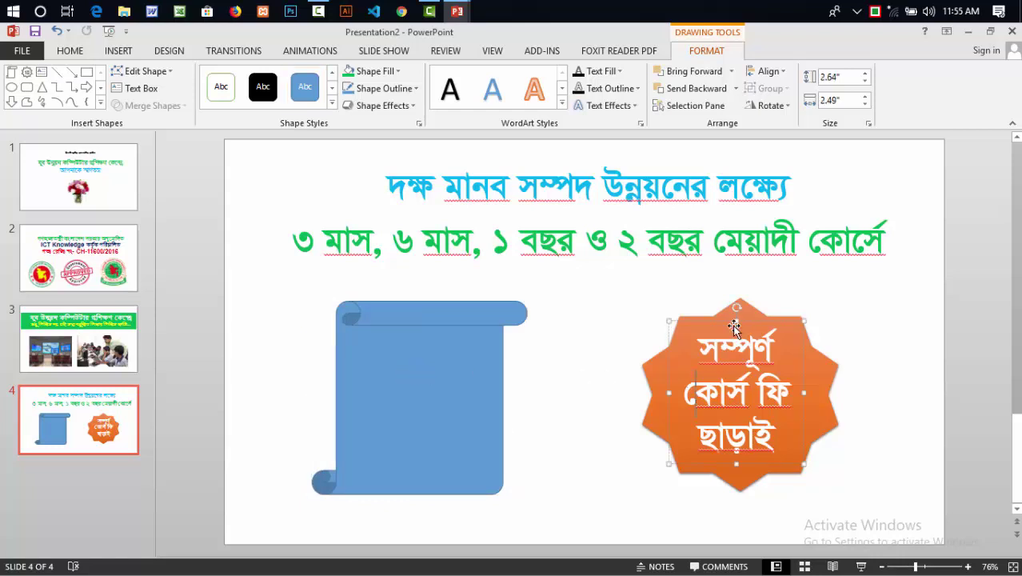
{"action": "mouse_move", "coordinate": [720, 322]}
{"action": "left_mouse_down"}
{"action": "mouse_move", "coordinate": [400, 331]}
{"action": "mouse_move", "coordinate": [411, 333]}
{"action": "left_mouse_up"}
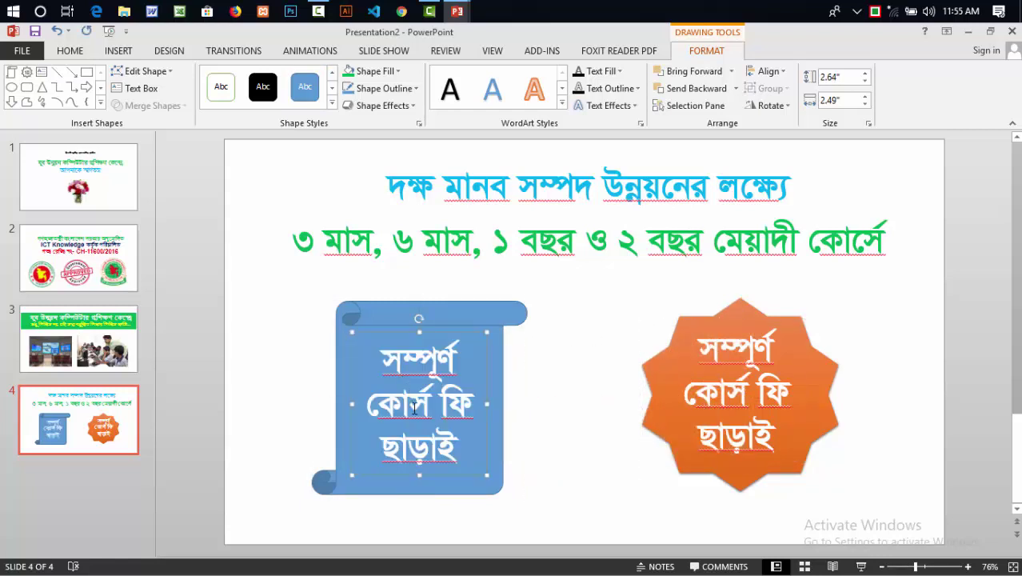
{"action": "key", "text": "ctrl+a"}
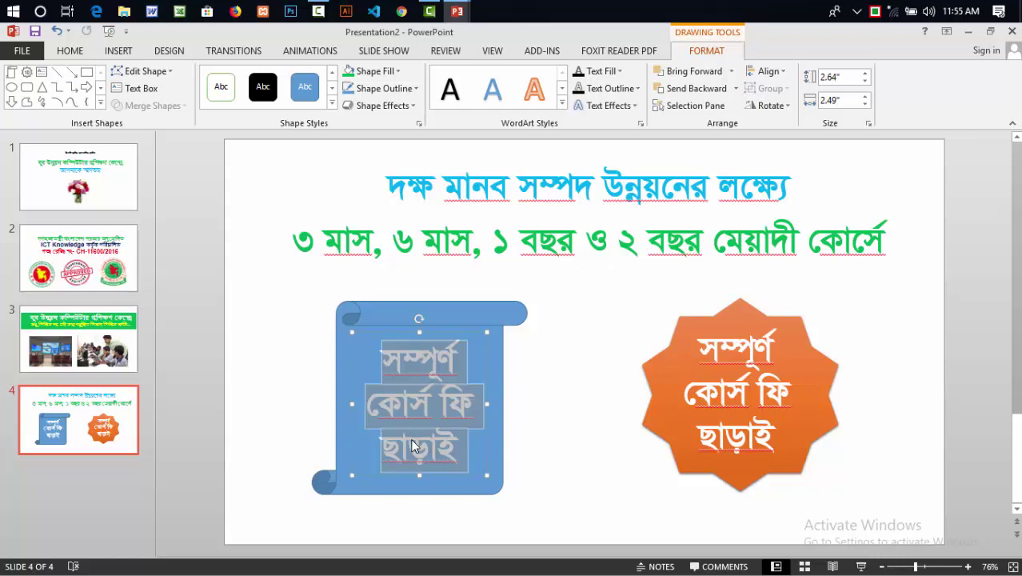
{"action": "left_click_drag", "start_coordinate": [410, 439], "coordinate": [411, 440]}
{"action": "type", "text": "৮ম ব"}
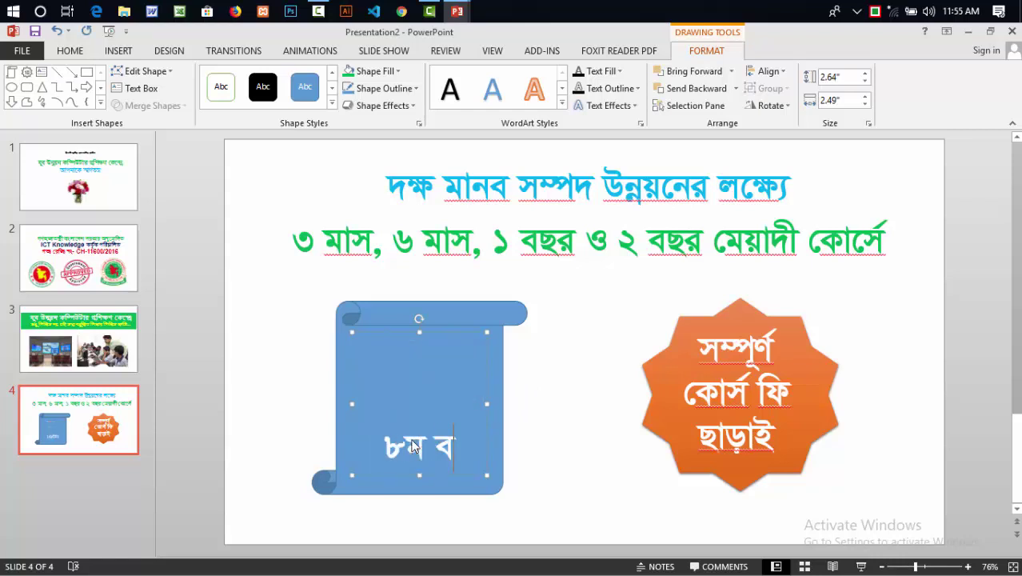
{"action": "type", "text": "র্ষ পূ"}
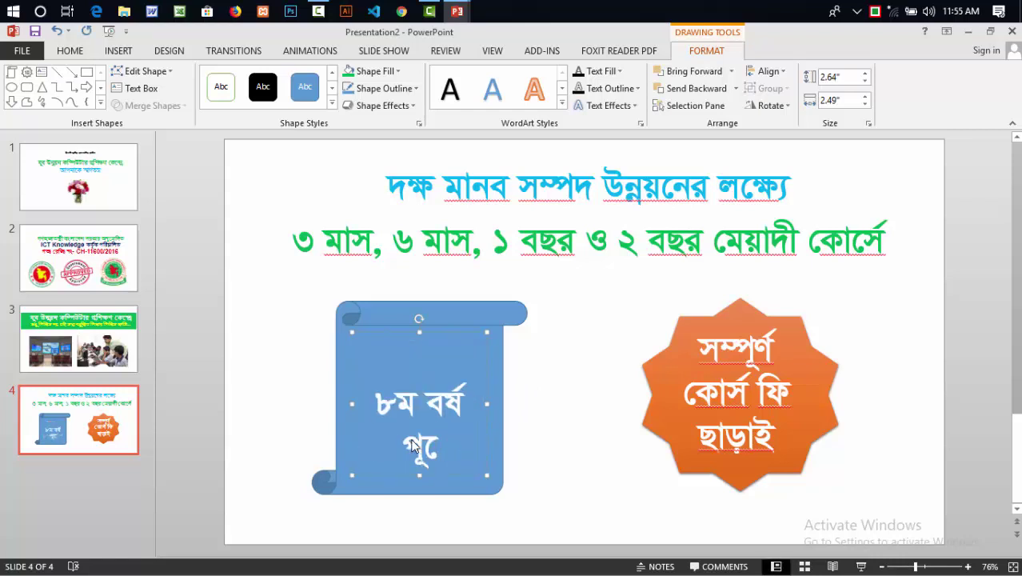
{"action": "type", "text": "তিতের্"}
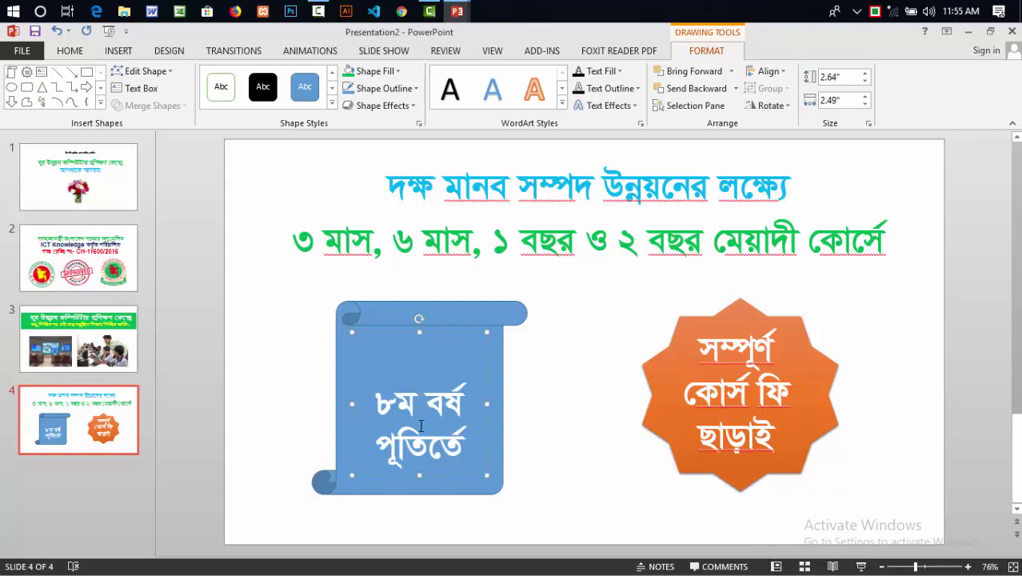
- Adjust the scroll text's font size and nudge it up slightly
{"action": "key", "text": "ctrl+a"}
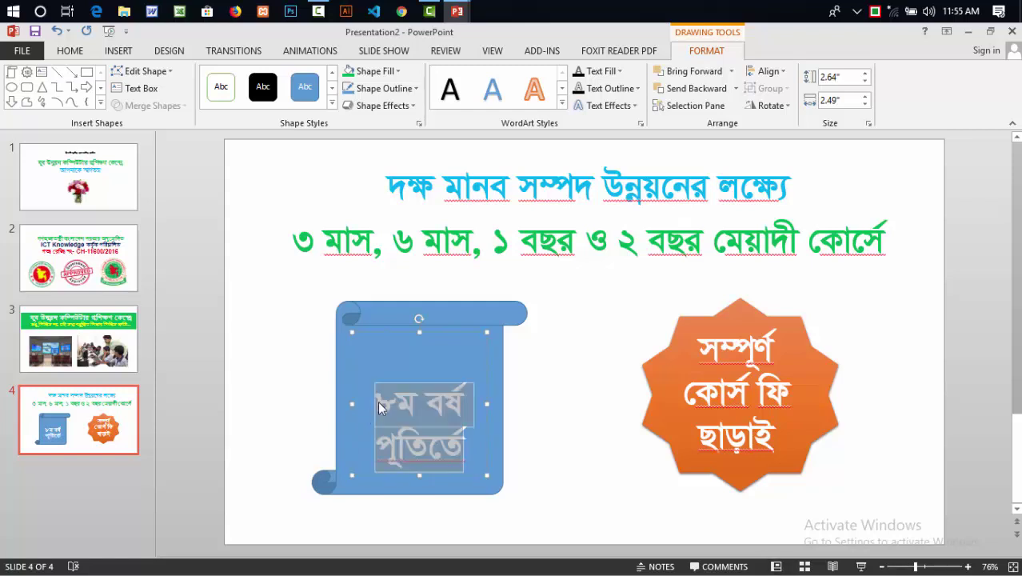
{"action": "key", "text": "ctrl+bracketright"}
{"action": "key", "text": "ctrl+bracketright"}
{"action": "key", "text": "ctrl+bracketright"}
{"action": "key", "text": "ctrl+bracketright"}
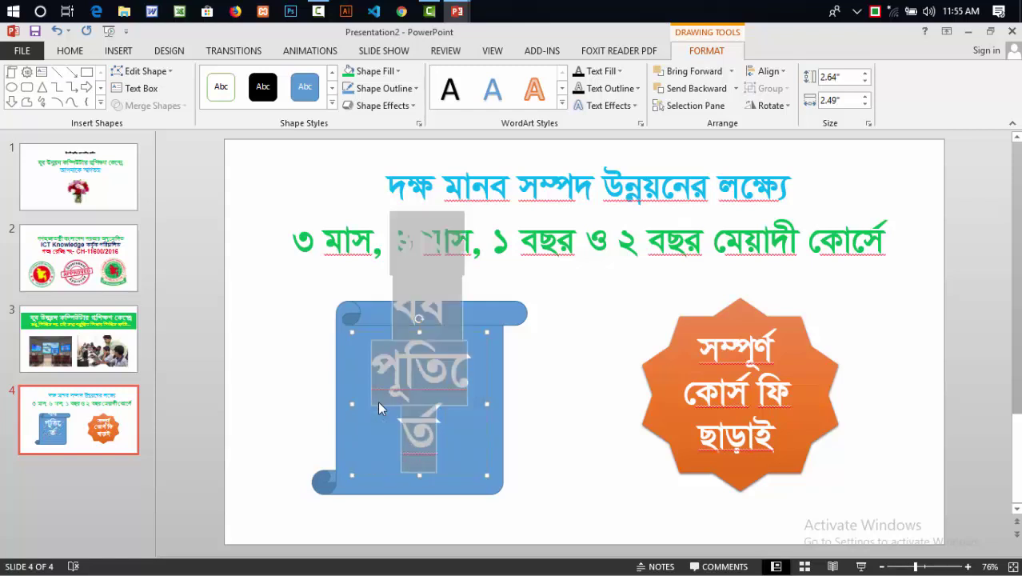
{"action": "key", "text": "ctrl+bracketleft"}
{"action": "left_click", "coordinate": [558, 452]}
{"action": "left_click", "coordinate": [438, 348]}
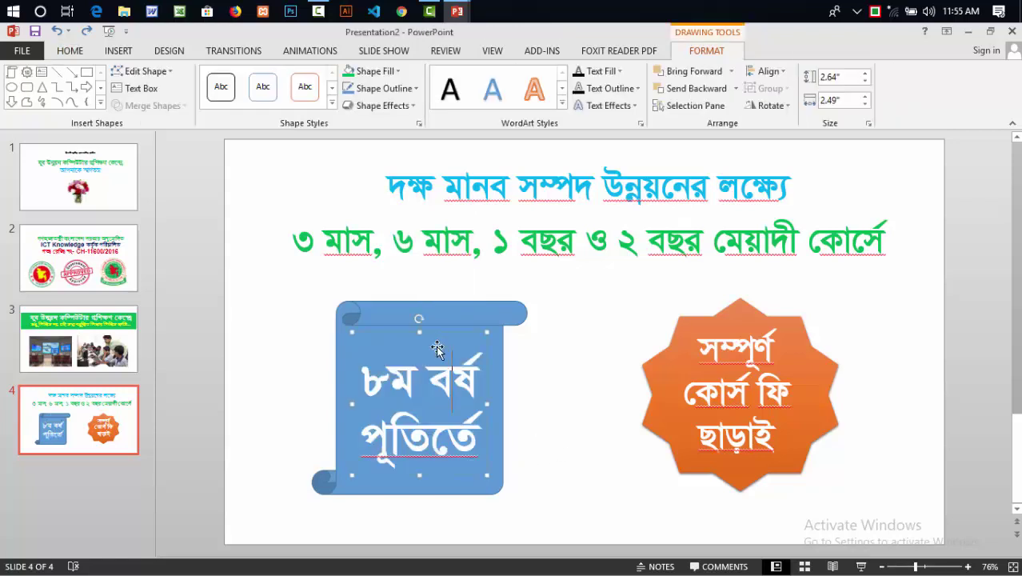
{"action": "key", "text": "ctrl+Up"}
{"action": "key", "text": "ctrl+Up"}
{"action": "key", "text": "ctrl+Up"}
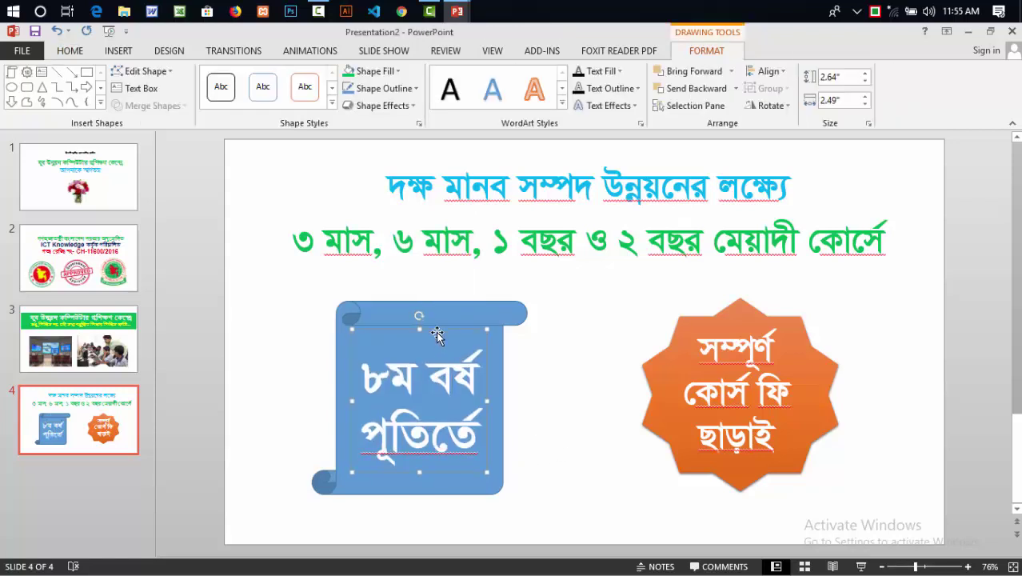
{"action": "key", "text": "ctrl+Up"}
{"action": "key", "text": "ctrl+Up"}
{"action": "key", "text": "ctrl+Up"}
{"action": "key", "text": "ctrl+Up"}
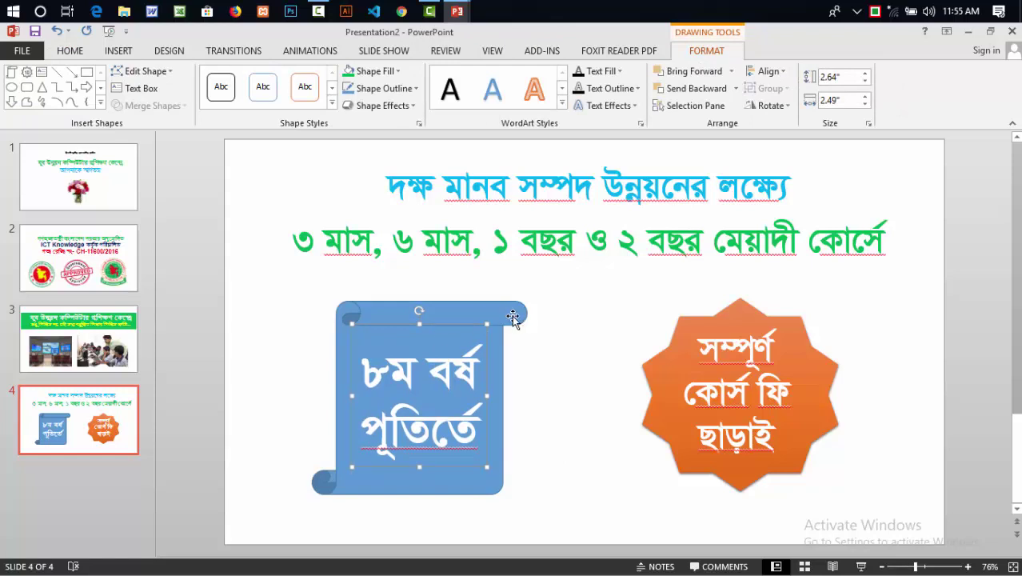
- Apply the gold preset shape style to the scroll
{"action": "left_click", "coordinate": [523, 335]}
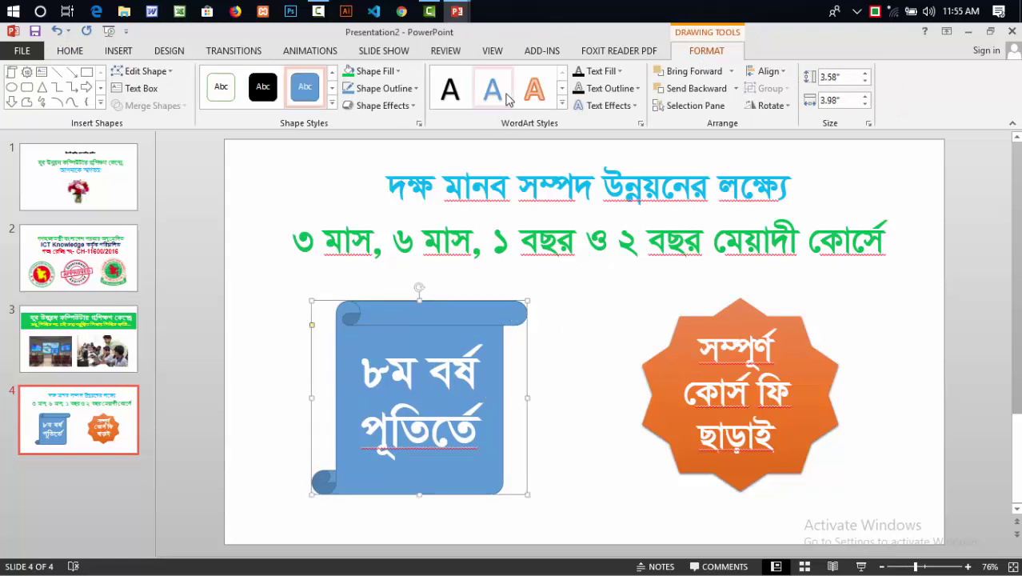
{"action": "left_click", "coordinate": [563, 103]}
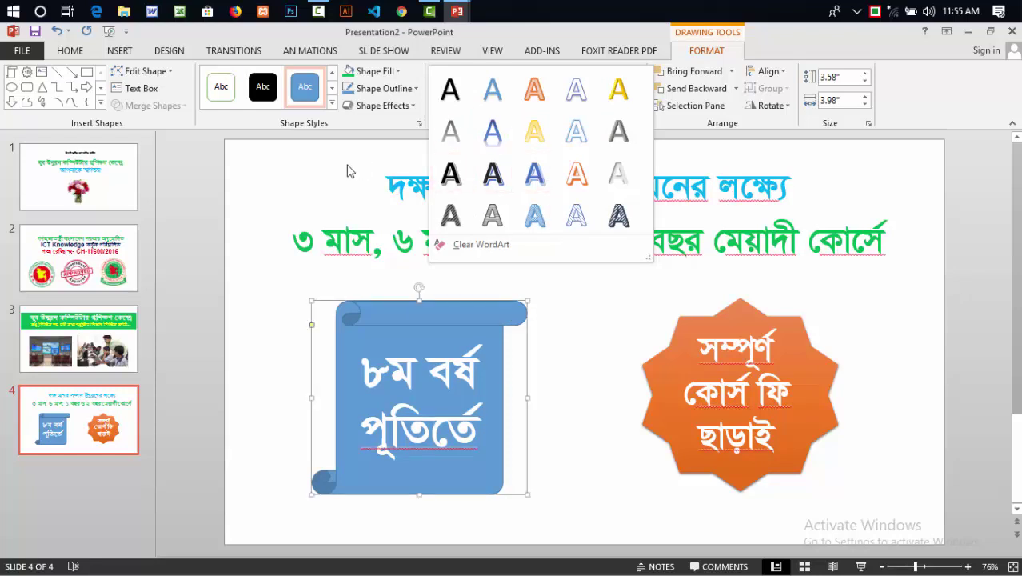
{"action": "left_click", "coordinate": [332, 105]}
{"action": "left_click", "coordinate": [332, 103]}
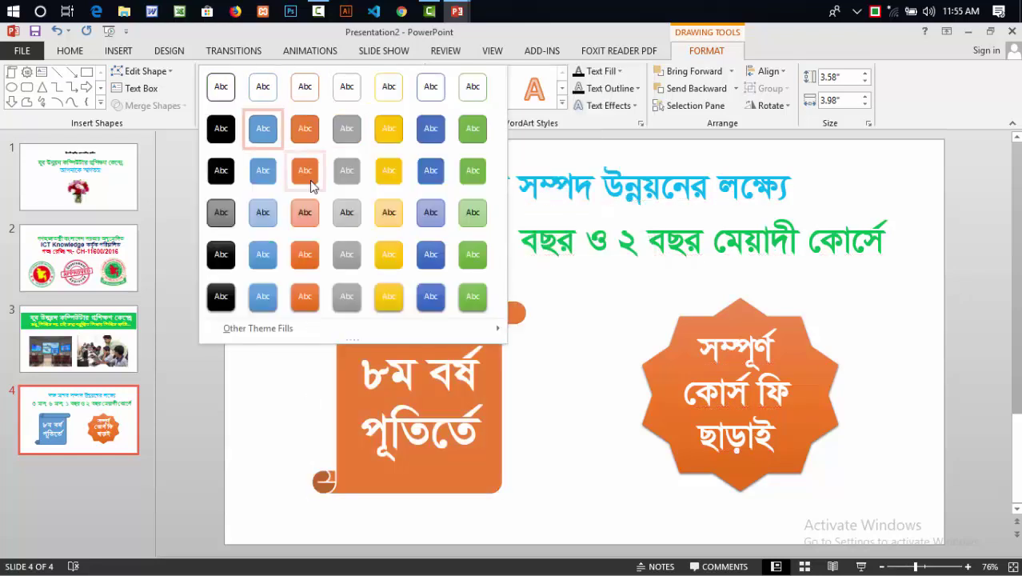
{"action": "left_click", "coordinate": [400, 176]}
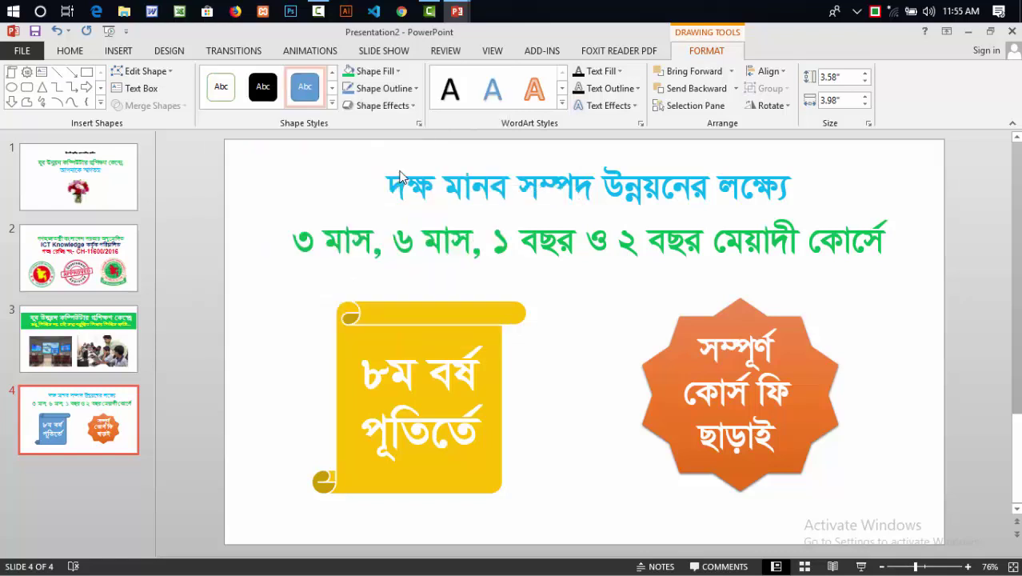
{"action": "left_click", "coordinate": [576, 339]}
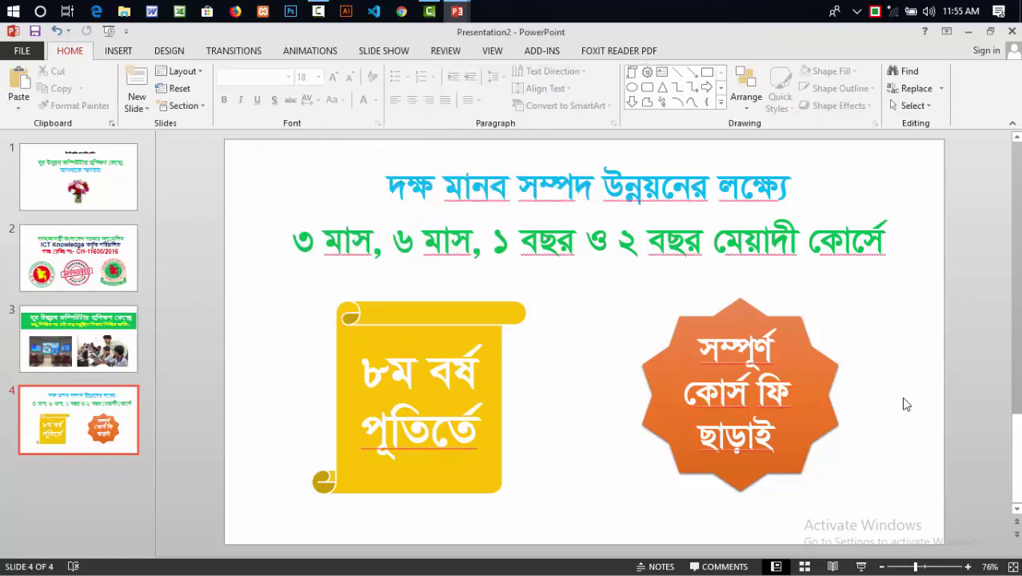
- Give the orange starburst the gray gradient shape style
{"action": "left_click", "coordinate": [820, 386]}
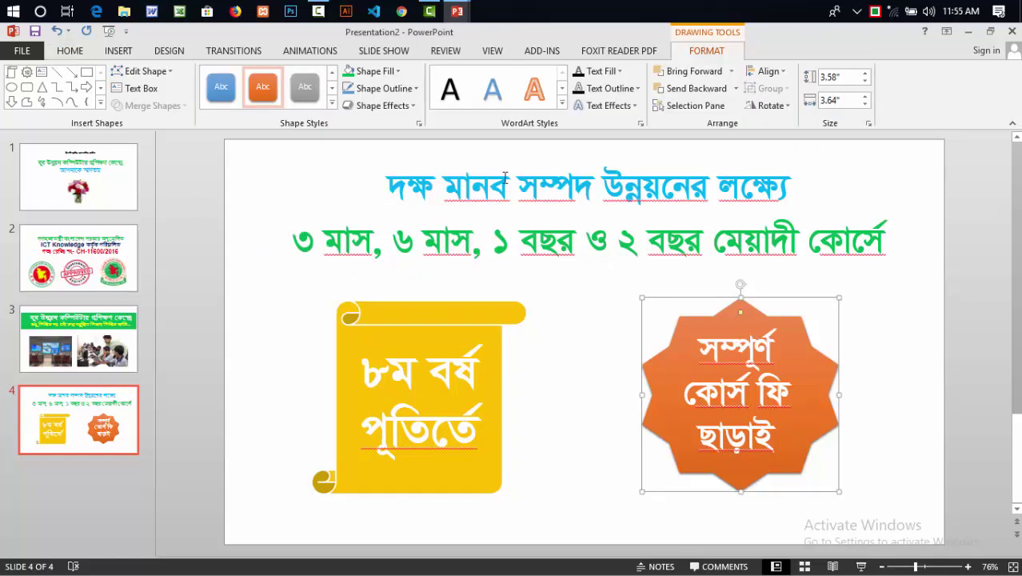
{"action": "left_click", "coordinate": [332, 106]}
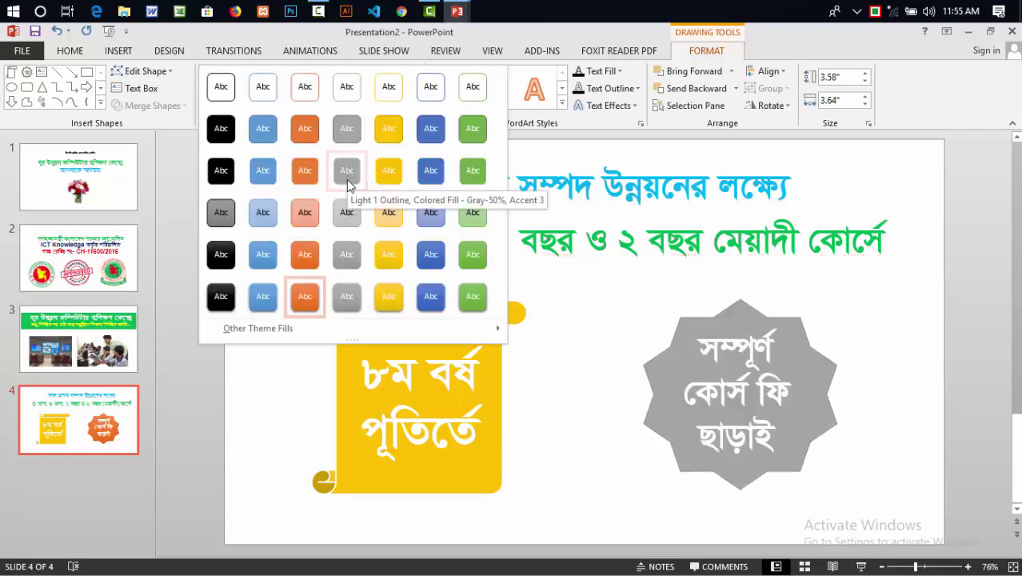
{"action": "left_click", "coordinate": [347, 296]}
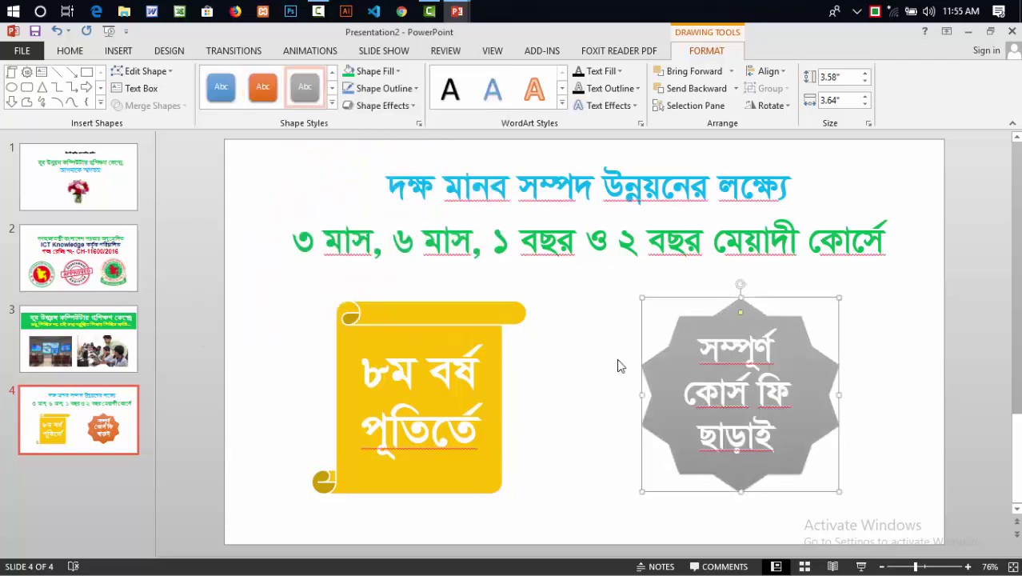
{"action": "left_click", "coordinate": [645, 412]}
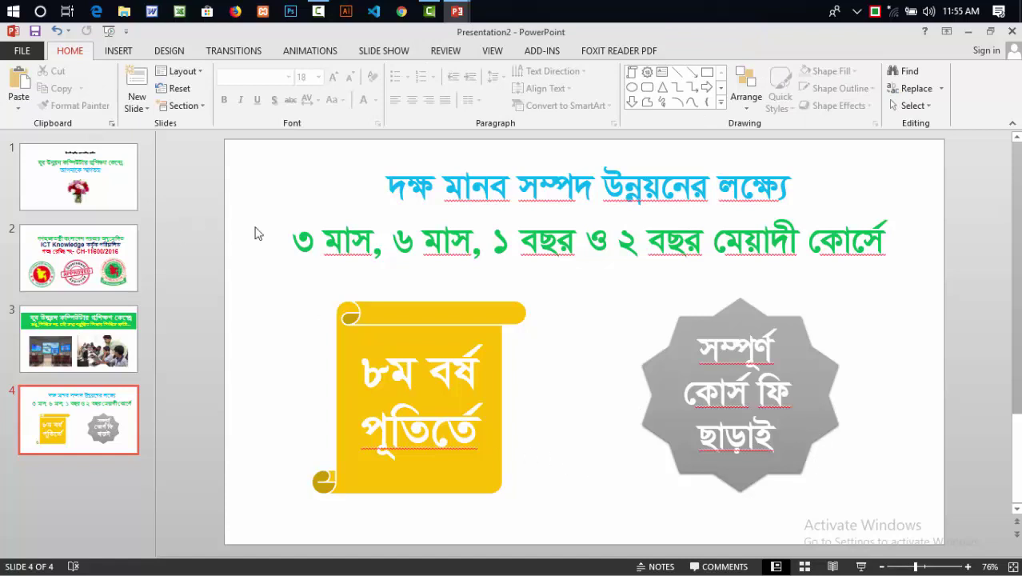
- Copy the title to the slide bottom and retype it as 'এতিম, গরিব, মেধাবী, মুক্তিযোদ্ধা ও উপজাতিদের অগ্রাধিকার।'
{"action": "left_click", "coordinate": [468, 186]}
{"action": "left_click_drag", "start_coordinate": [525, 210], "coordinate": [516, 542]}
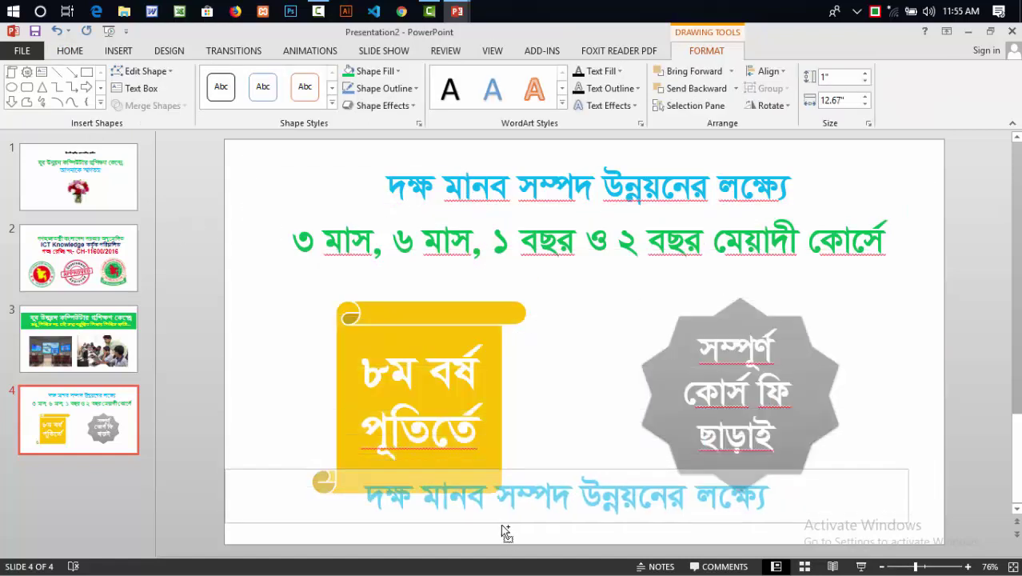
{"action": "triple_click", "coordinate": [571, 519]}
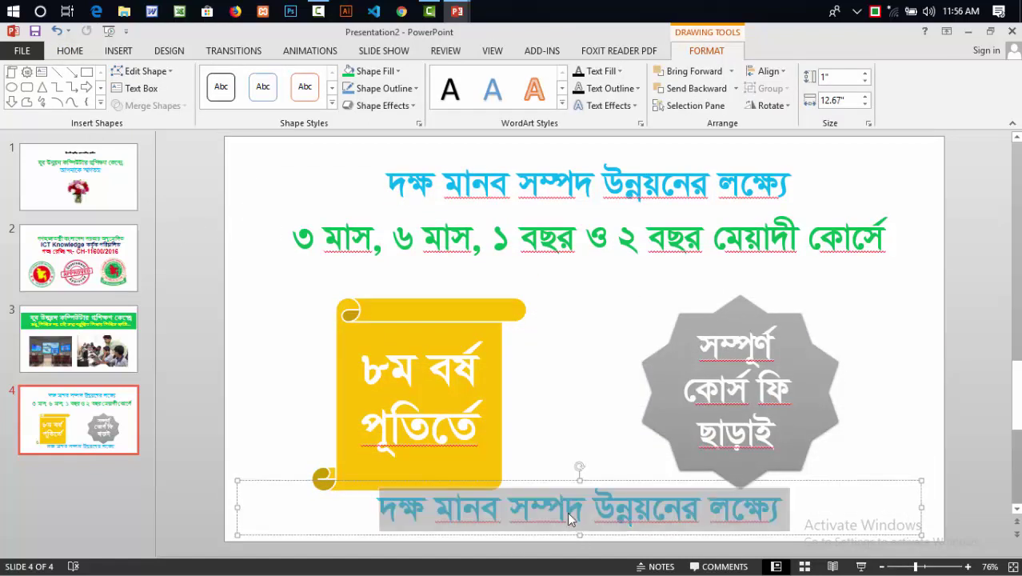
{"action": "key", "text": "BackSpace"}
{"action": "type", "text": "এী"}
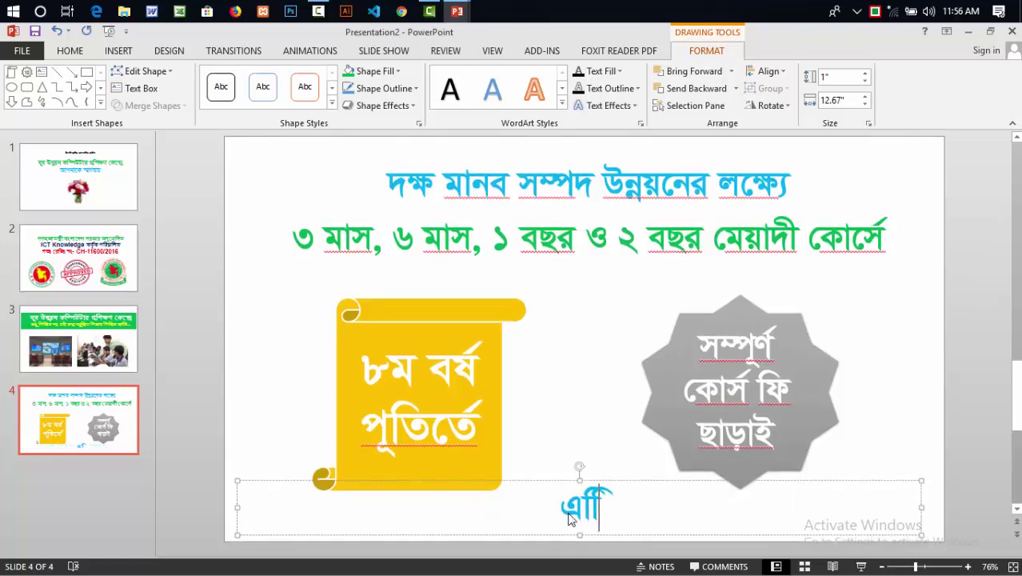
{"action": "type", "text": "তম,"}
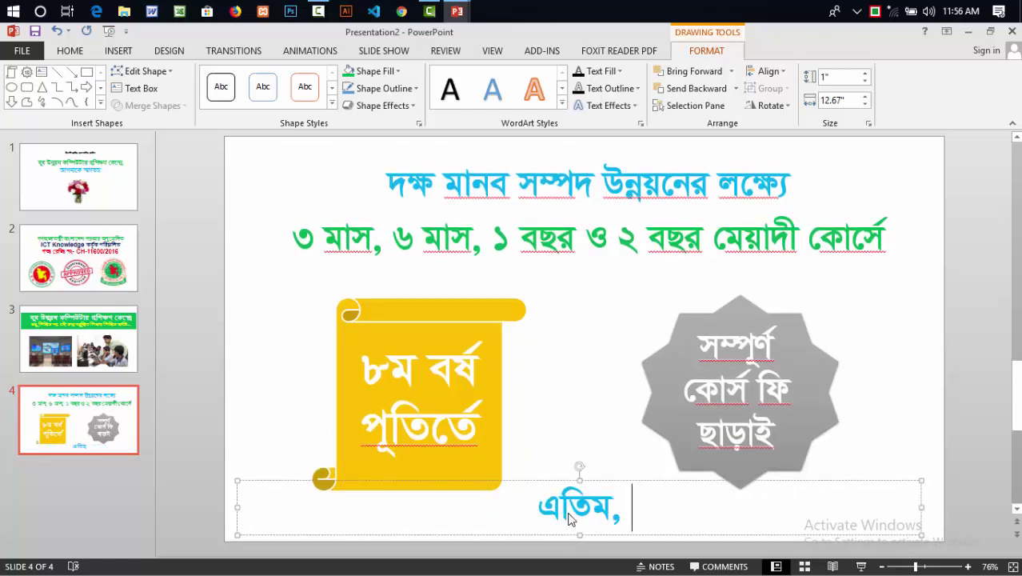
{"action": "type", "text": ", গরিব,"}
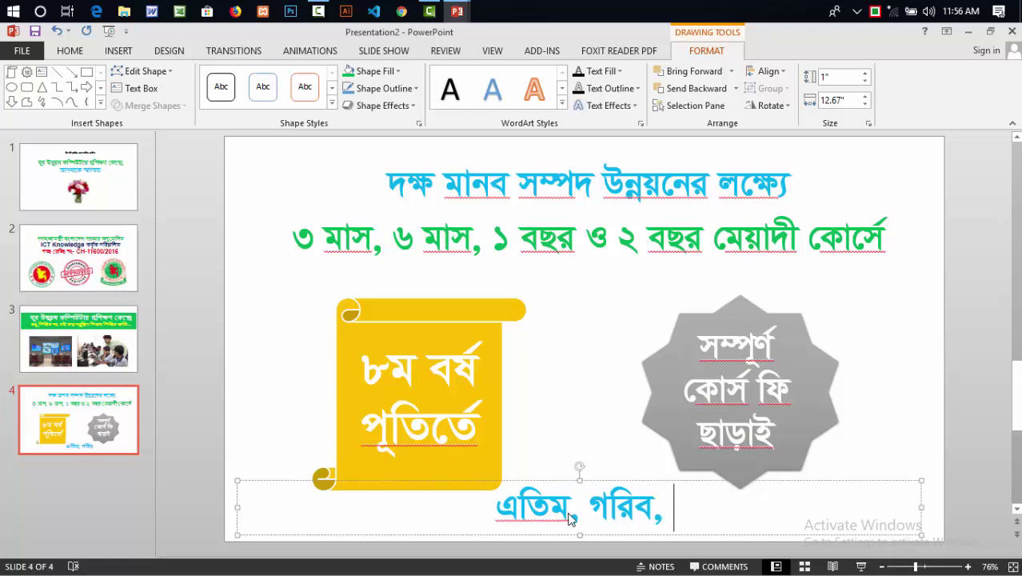
{"action": "type", "text": "মেধাবী"}
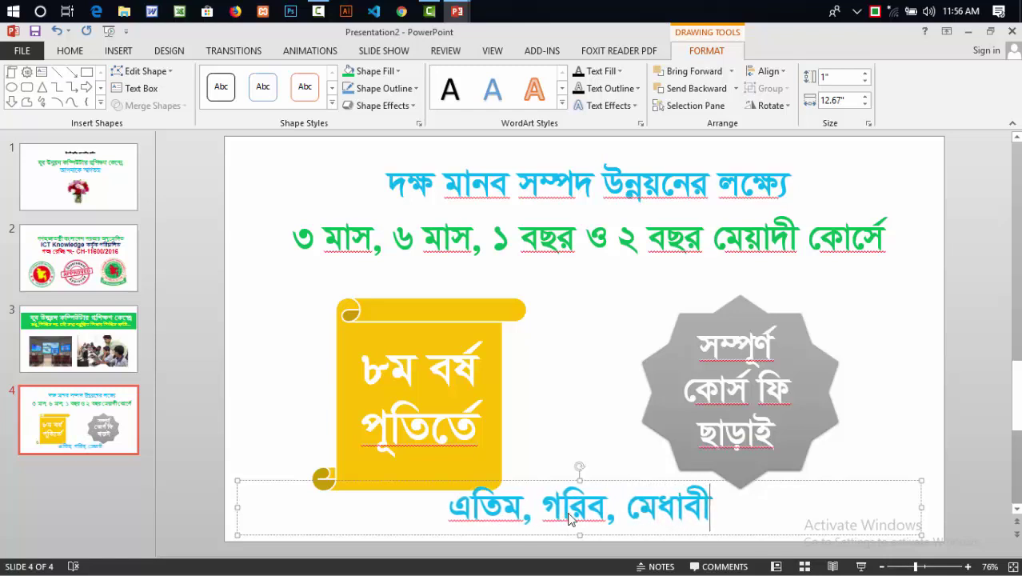
{"action": "type", "text": ", "}
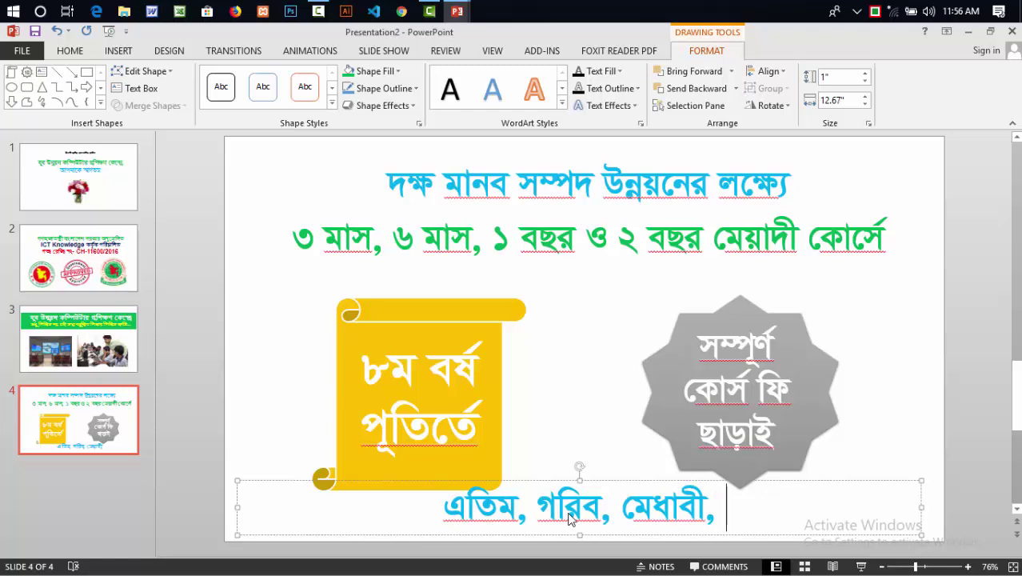
{"action": "type", "text": "উপ"}
{"action": "key", "text": "BackSpace"}
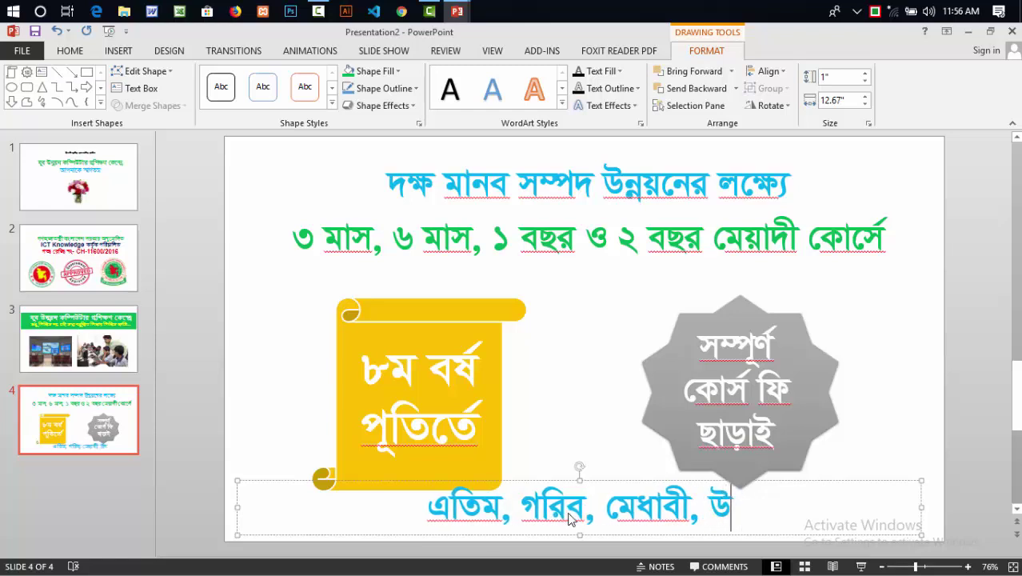
{"action": "key", "text": "BackSpace"}
{"action": "type", "text": "মুক্তিযো"}
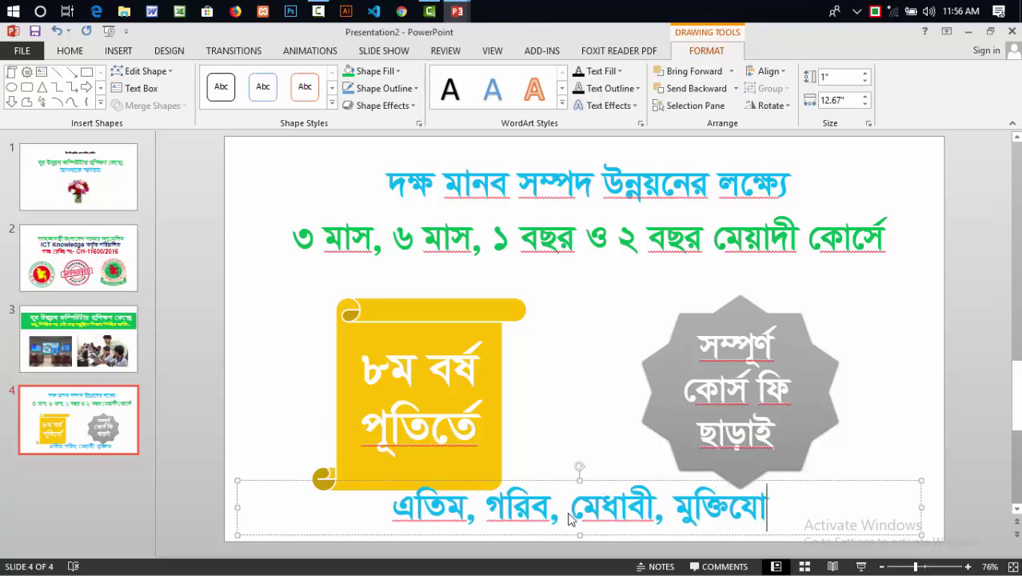
{"action": "type", "text": "দ্ধা ও "}
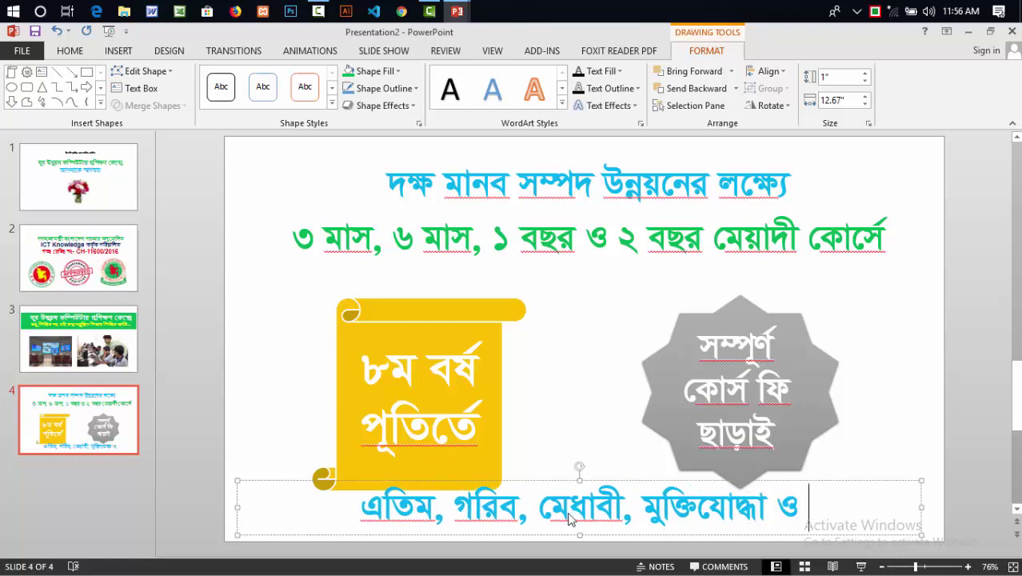
{"action": "type", "text": "উপজাতিদ"}
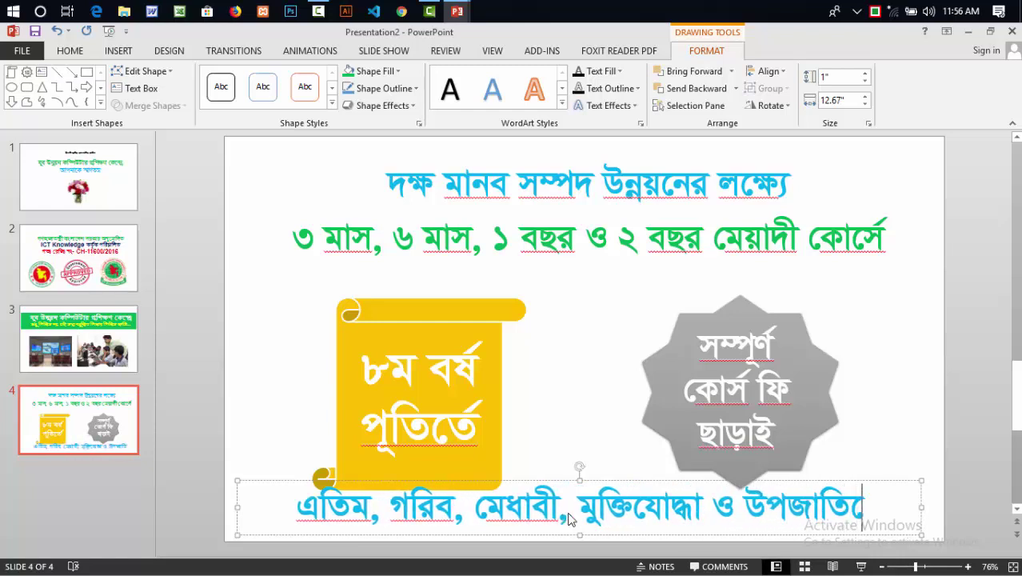
{"action": "type", "text": "ের অগ্রাধি"}
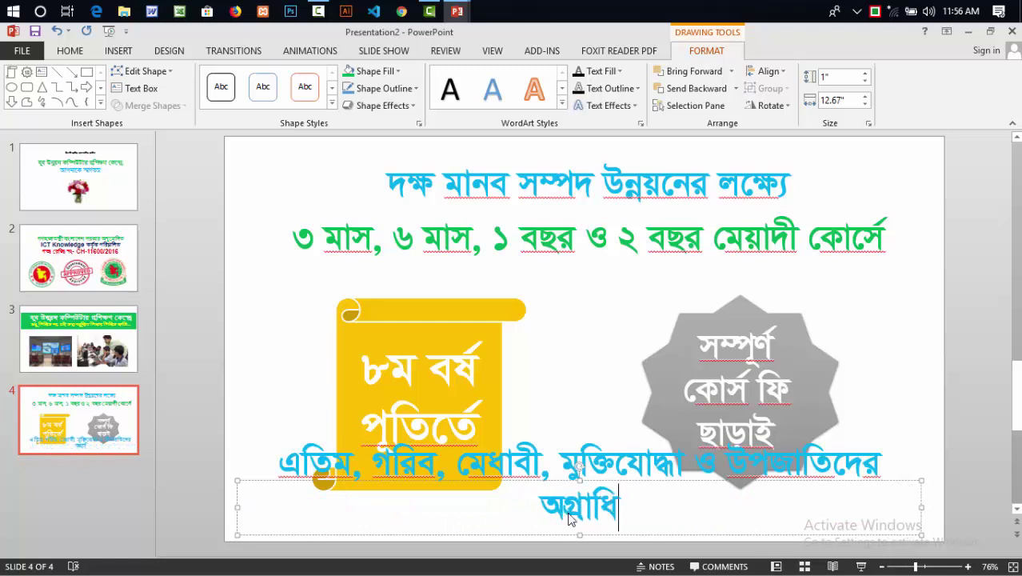
{"action": "type", "text": "কার"}
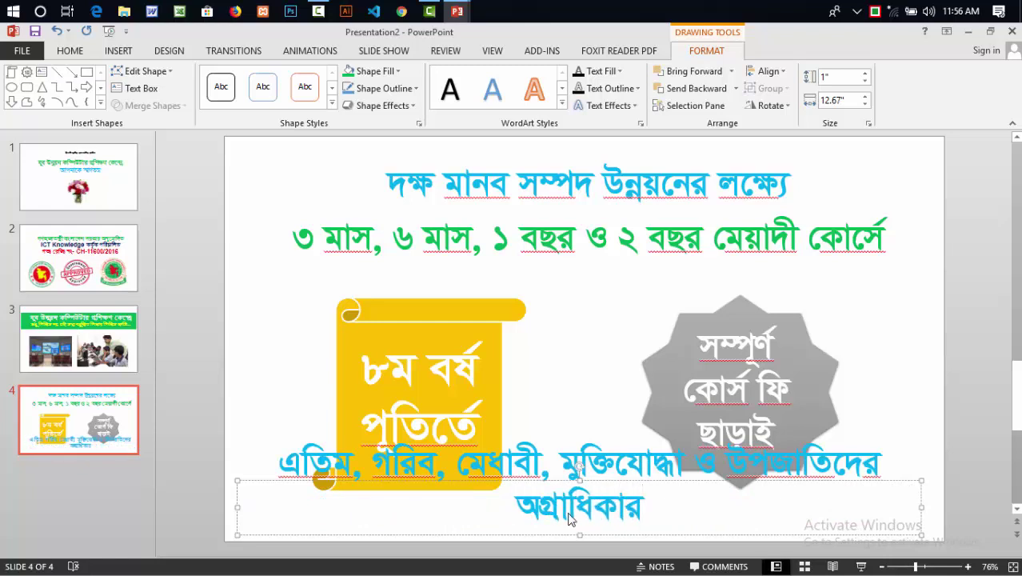
{"action": "type", "text": "।"}
- Adjust the bottom sentence's font size and colour it dark gray
{"action": "key", "text": "ctrl+a"}
{"action": "key", "text": "ctrl+bracketleft"}
{"action": "key", "text": "ctrl+bracketleft"}
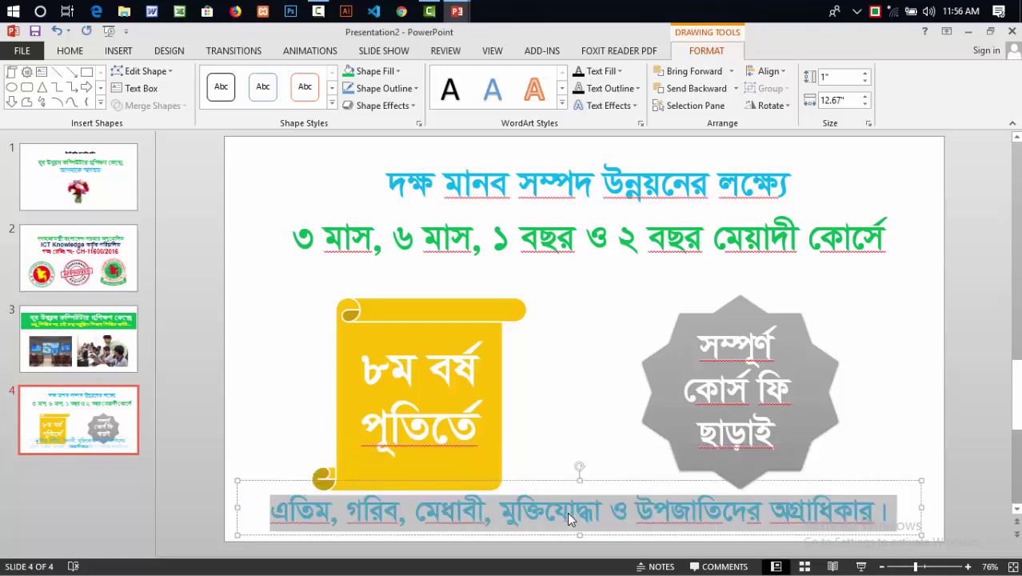
{"action": "key", "text": "ctrl+bracketleft"}
{"action": "key", "text": "ctrl+bracketleft"}
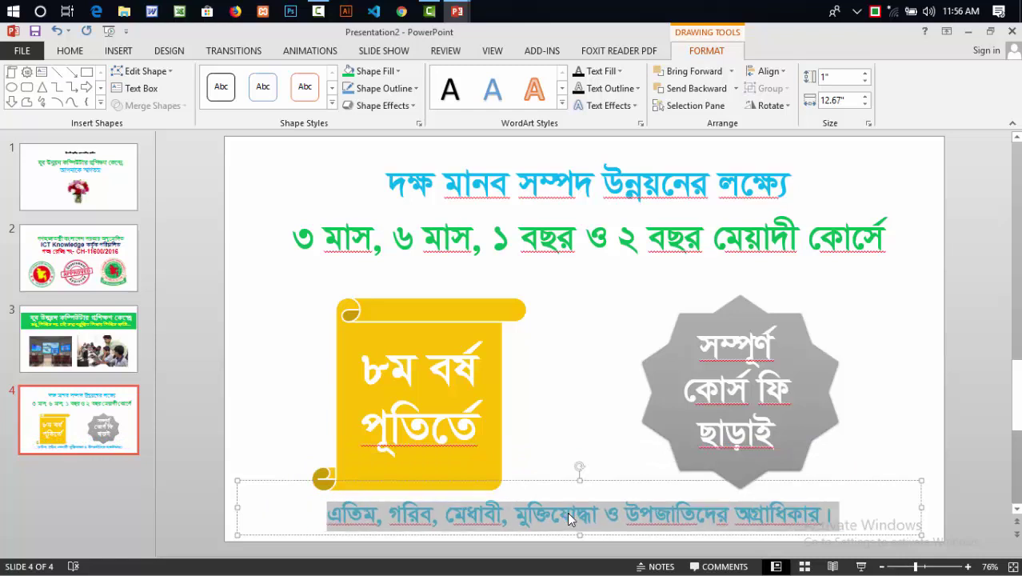
{"action": "key", "text": "ctrl+space"}
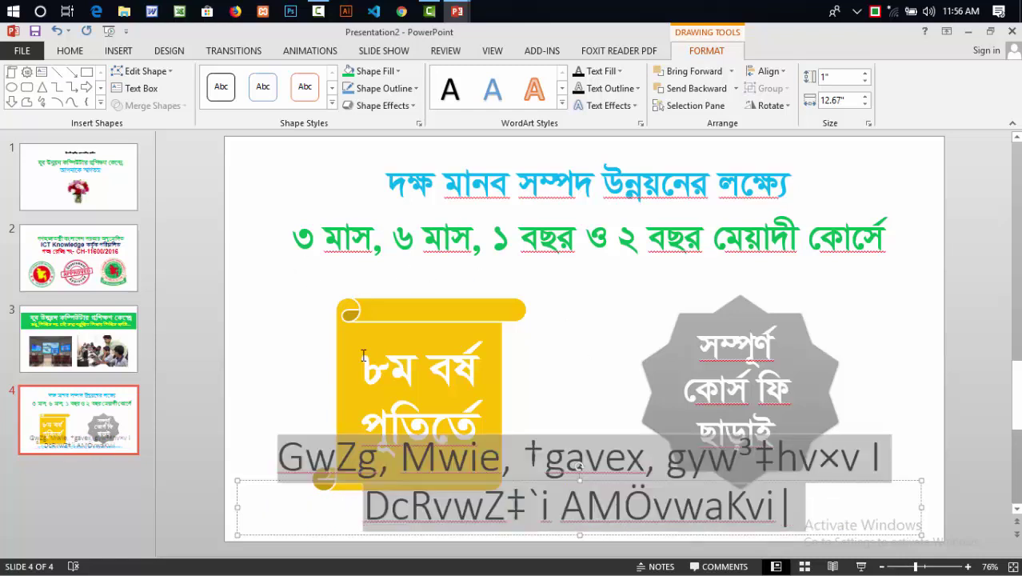
{"action": "key", "text": "ctrl+z"}
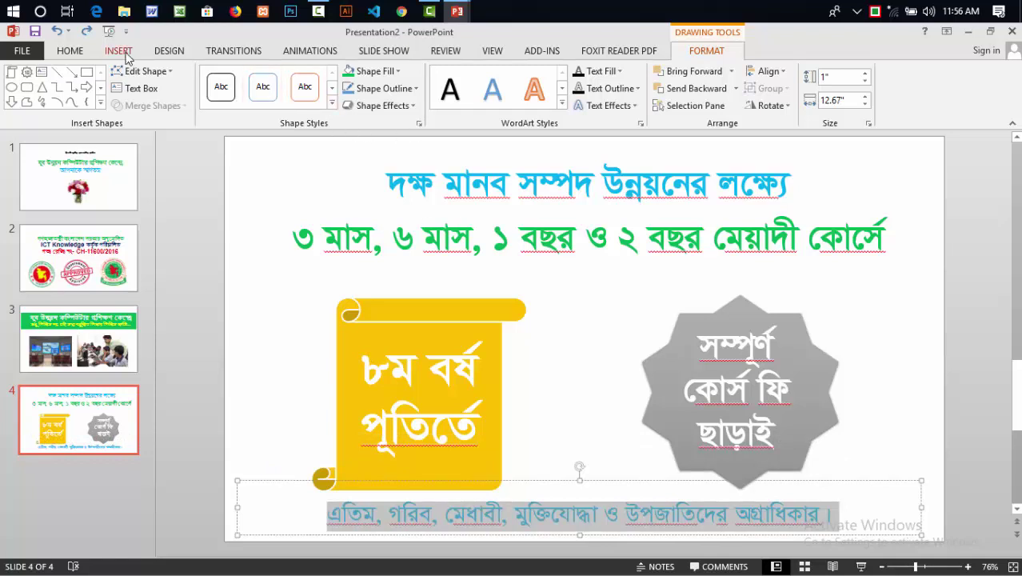
{"action": "left_click", "coordinate": [73, 55]}
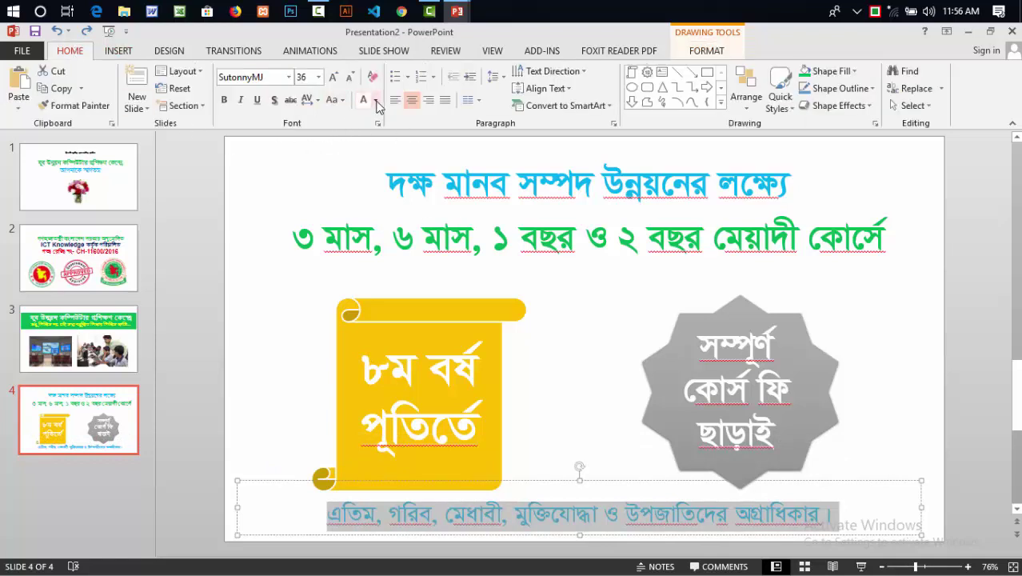
{"action": "left_click", "coordinate": [375, 100]}
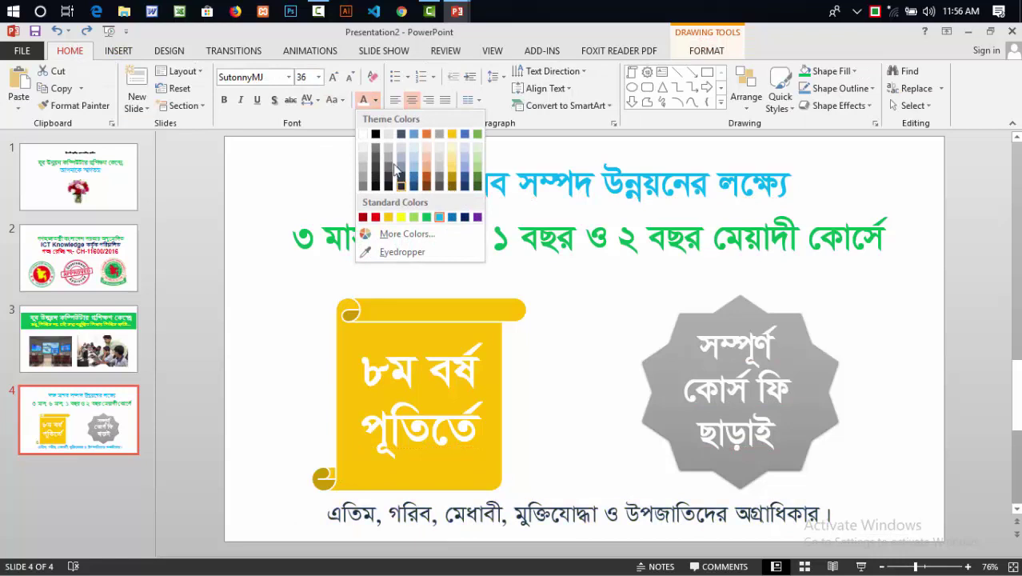
{"action": "left_click", "coordinate": [377, 134]}
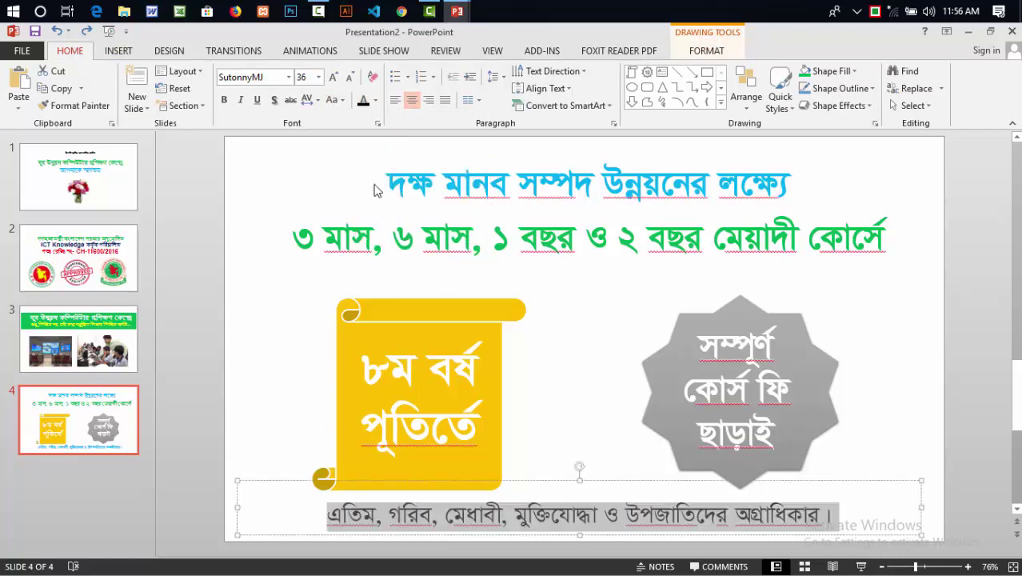
{"action": "left_click", "coordinate": [376, 101]}
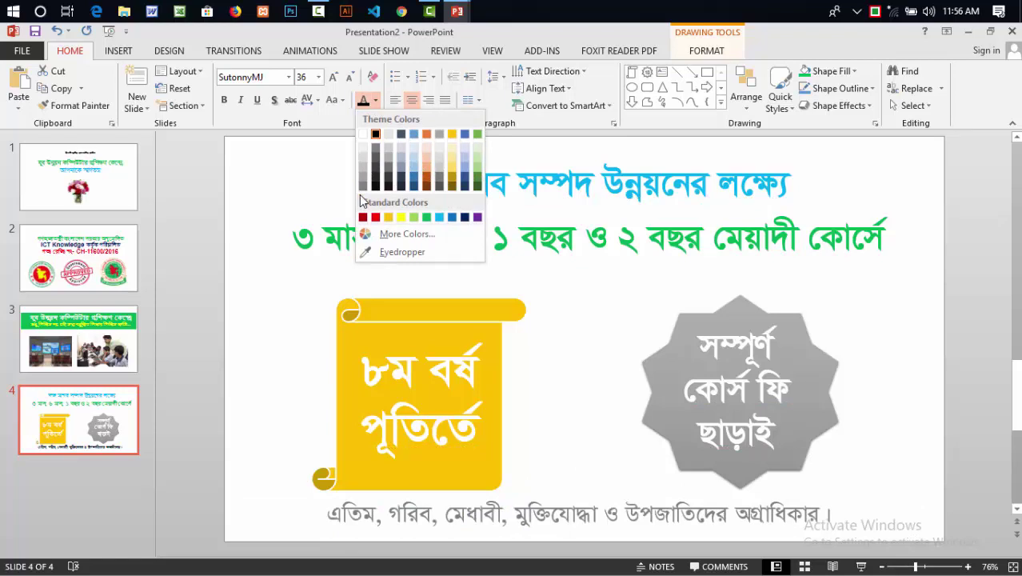
{"action": "left_click", "coordinate": [364, 187]}
{"action": "left_click", "coordinate": [899, 339]}
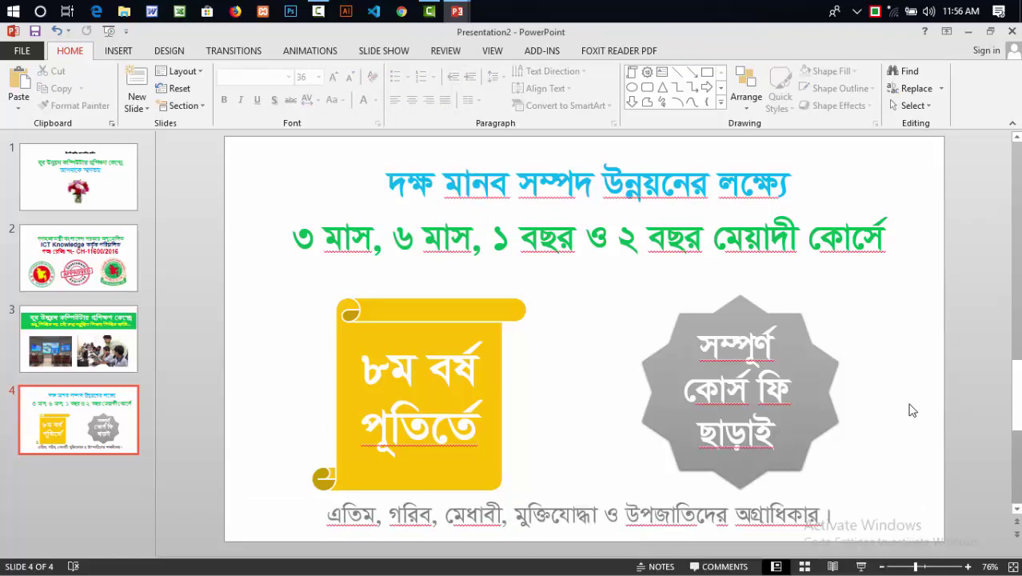
{"action": "left_click", "coordinate": [95, 506]}
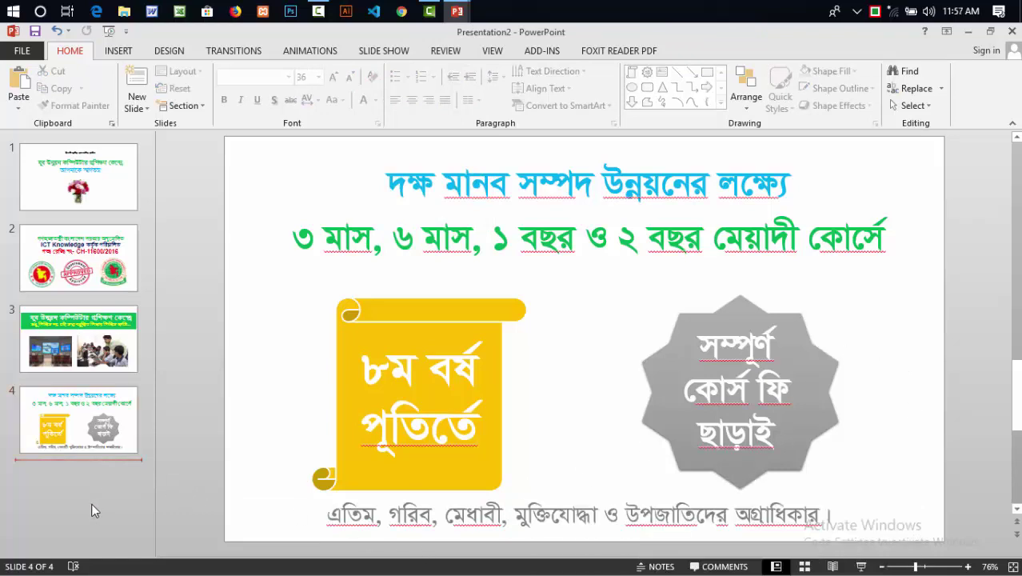
- Copy slide 1 and paste it after slide 4 as the new slide 5
{"action": "type", "text": "আপনাকে স্বাগতম"}
{"action": "left_click", "coordinate": [93, 491]}
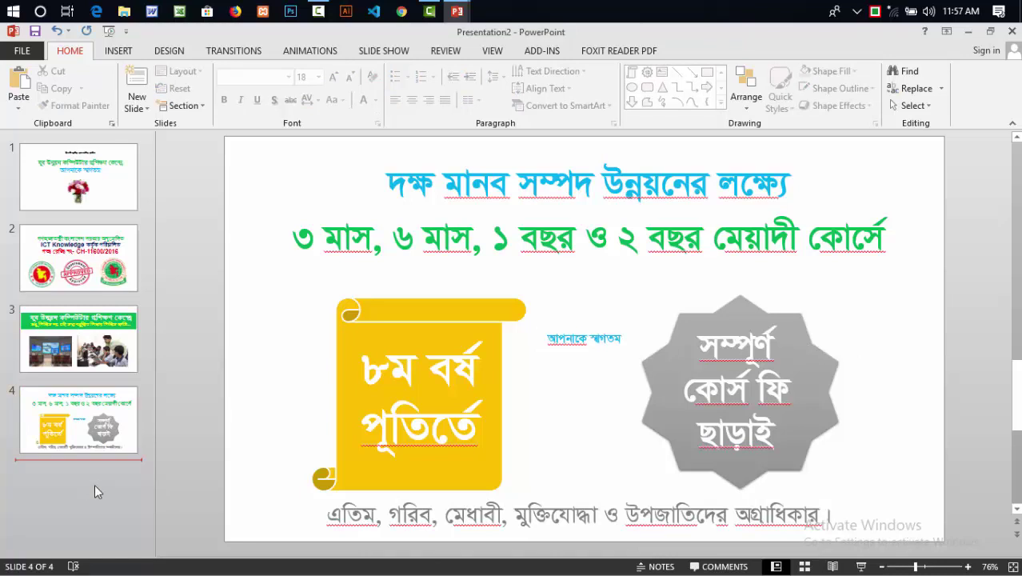
{"action": "left_click", "coordinate": [99, 200]}
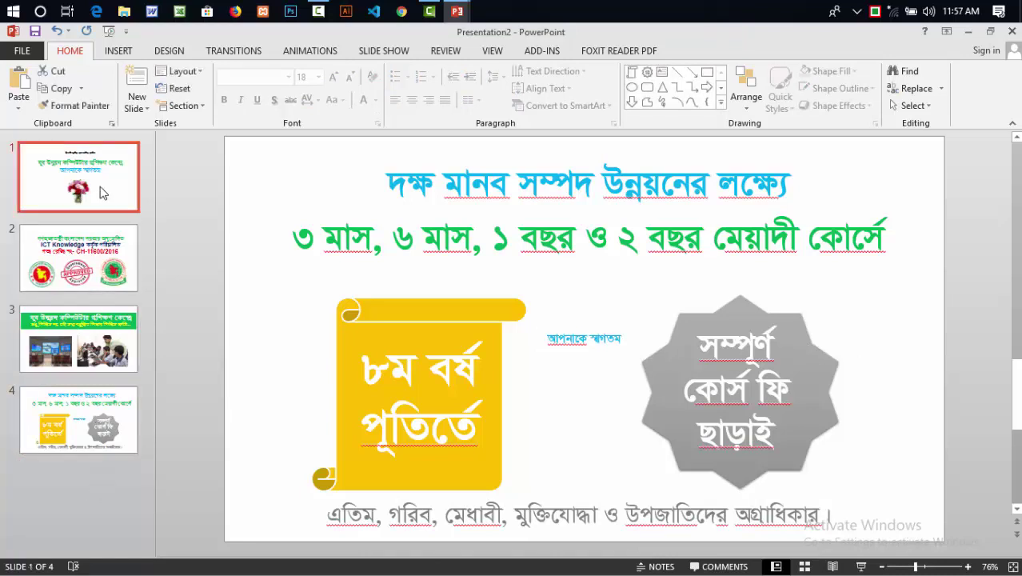
{"action": "key", "text": "ctrl+c"}
{"action": "left_click", "coordinate": [79, 516]}
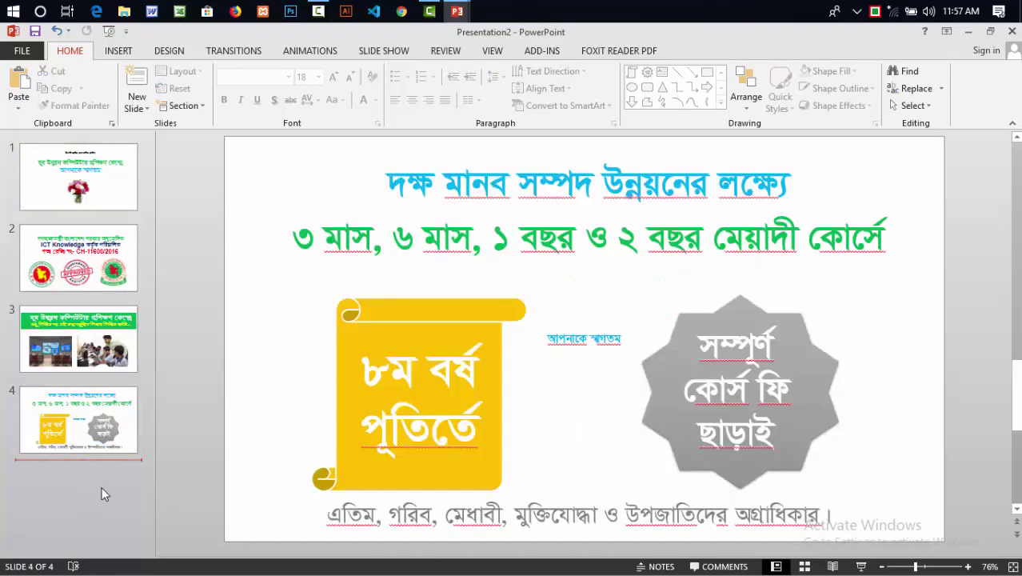
{"action": "key", "text": "ctrl+v"}
- Delete slide 5's small top greeting line and its empty title placeholder
{"action": "left_click", "coordinate": [586, 194]}
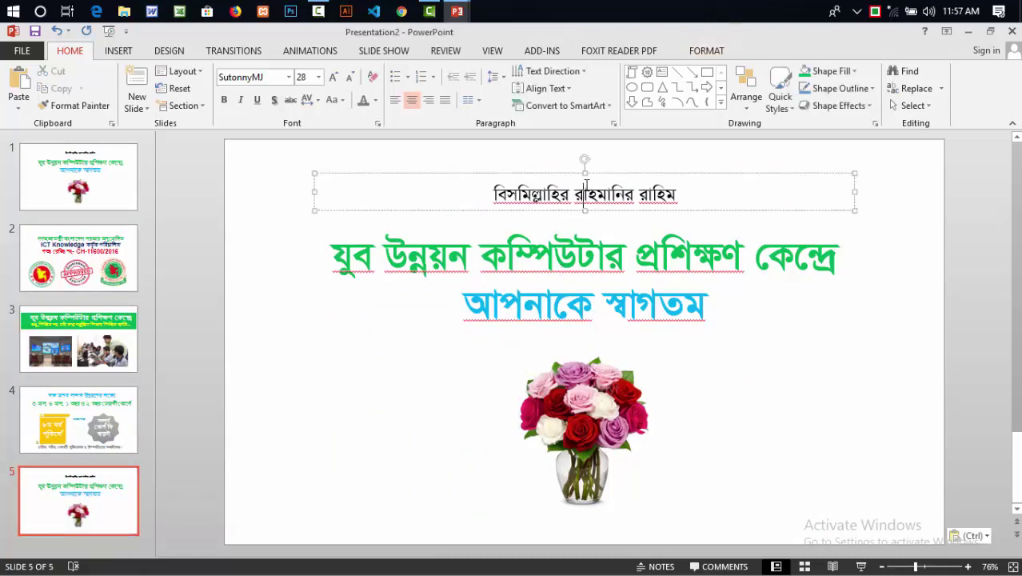
{"action": "left_click", "coordinate": [596, 211]}
{"action": "key", "text": "Delete"}
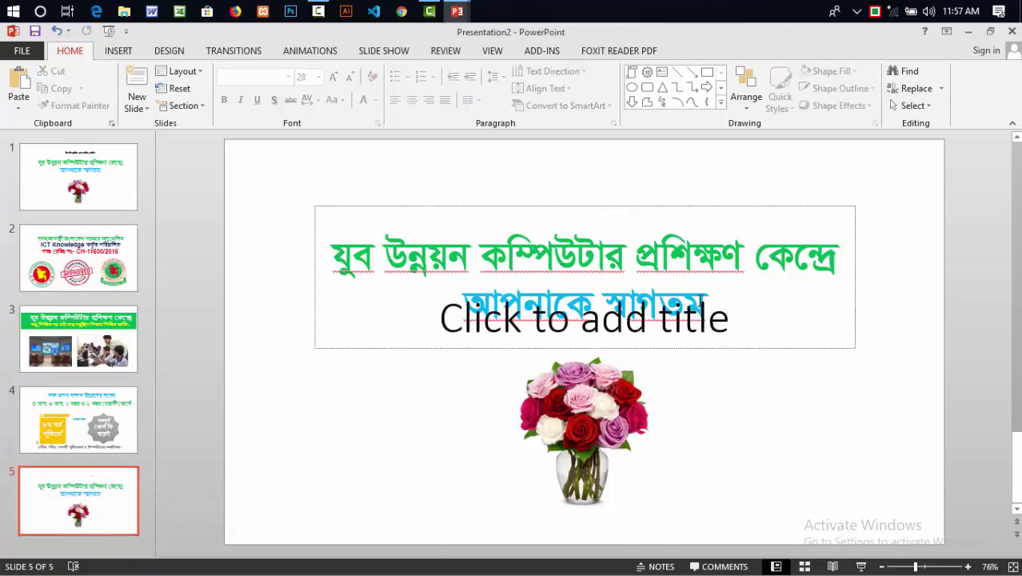
{"action": "left_click", "coordinate": [773, 208]}
{"action": "key", "text": "Delete"}
{"action": "left_click_drag", "start_coordinate": [726, 292], "coordinate": [344, 258]}
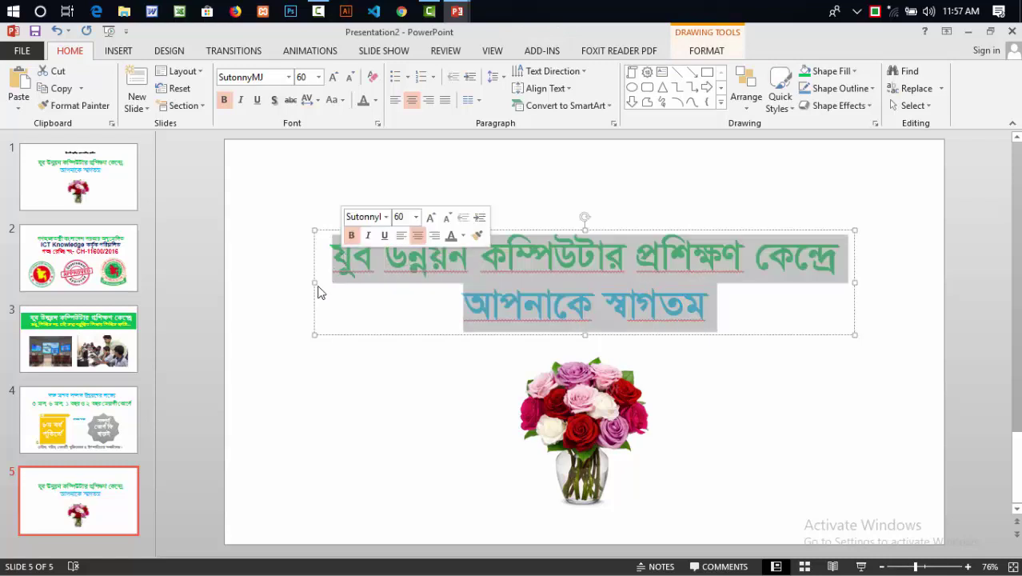
{"action": "left_click", "coordinate": [164, 490]}
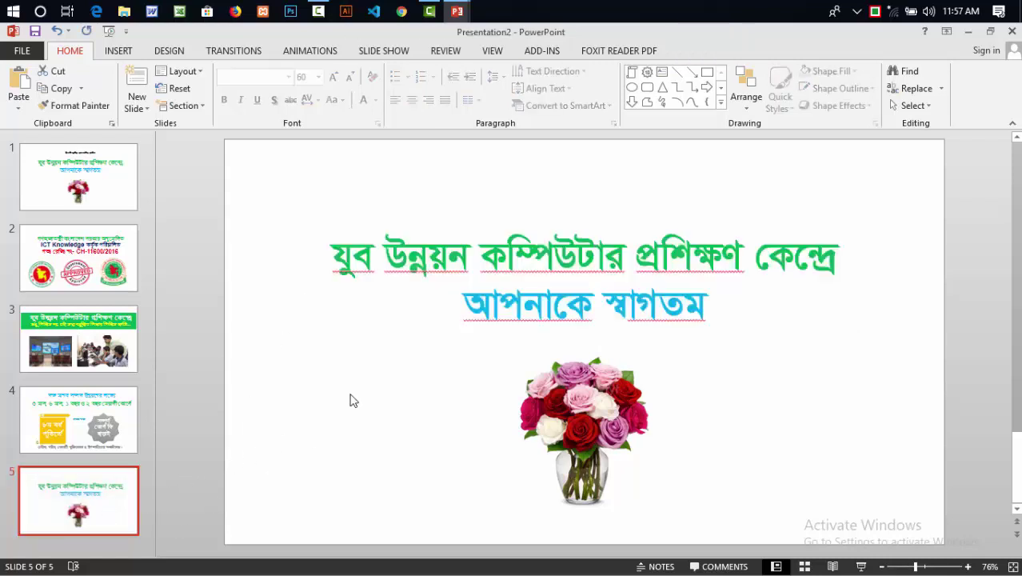
- Remove the title's second line and retype the title as 'আমাদের কোর্সসমূহ'
{"action": "left_click", "coordinate": [644, 311]}
{"action": "left_click_drag", "start_coordinate": [717, 304], "coordinate": [448, 304]}
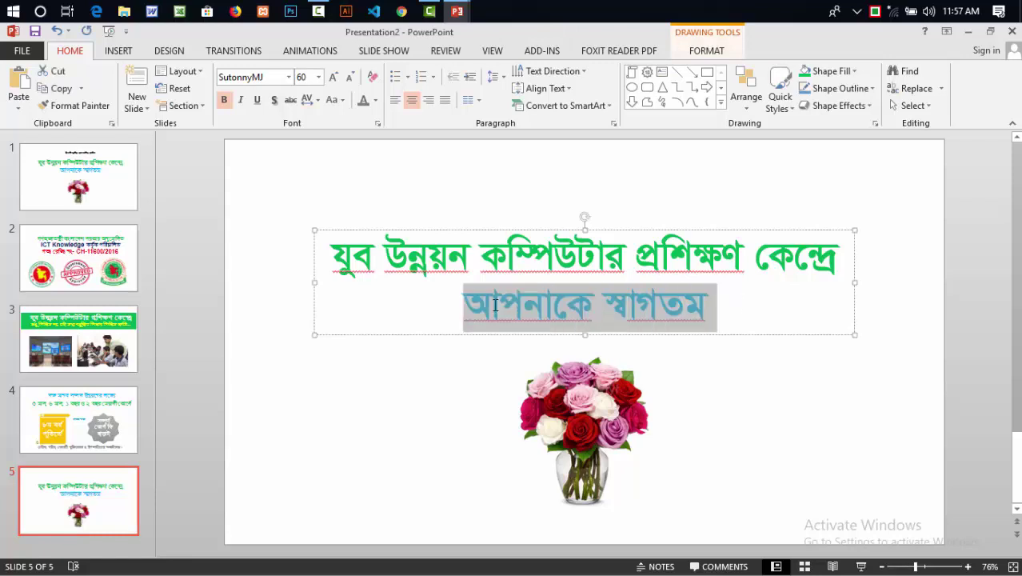
{"action": "key", "text": "BackSpace"}
{"action": "key", "text": "BackSpace"}
{"action": "key", "text": "ctrl+a"}
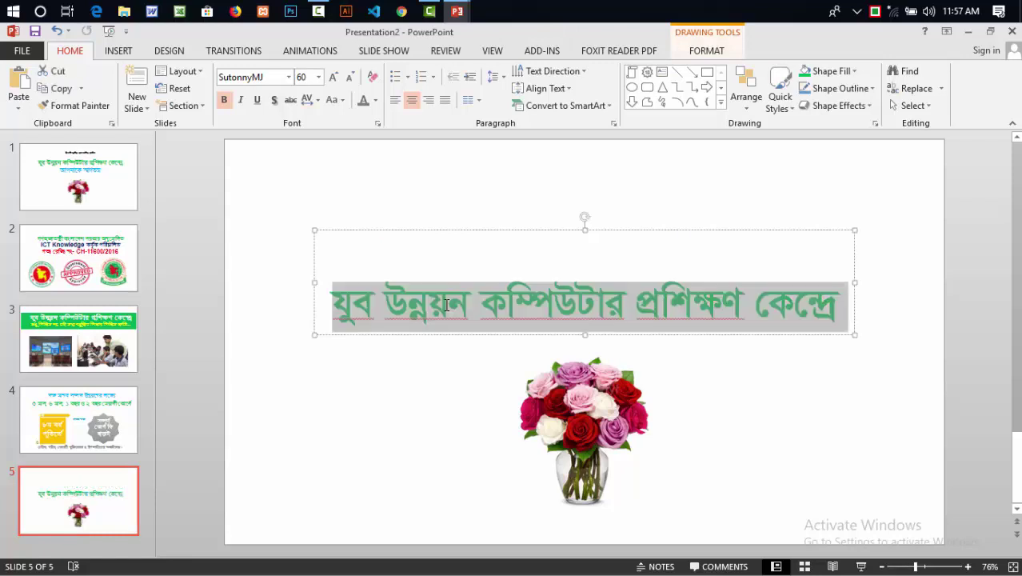
{"action": "key", "text": "BackSpace"}
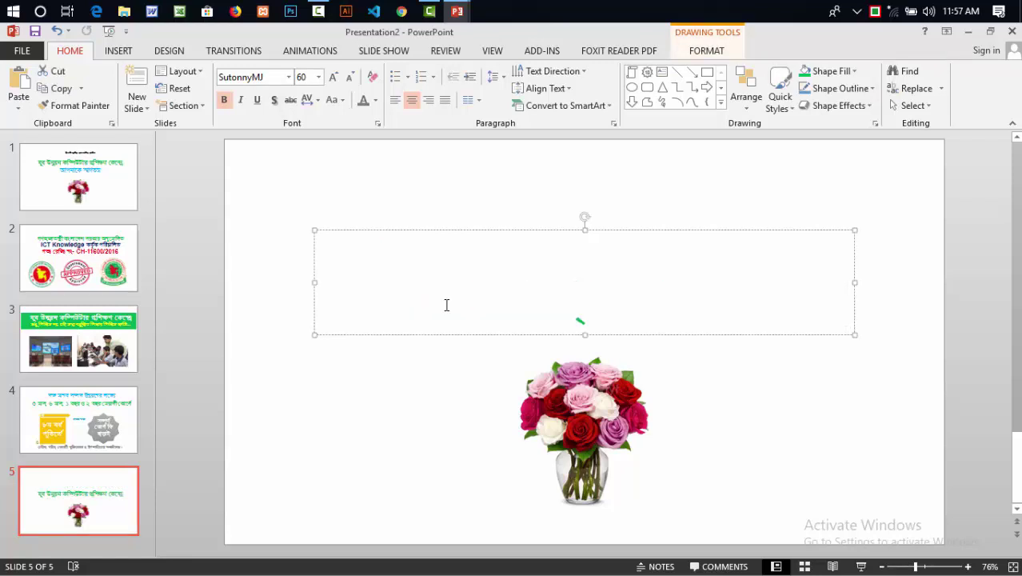
{"action": "type", "text": "আমাদের কে"}
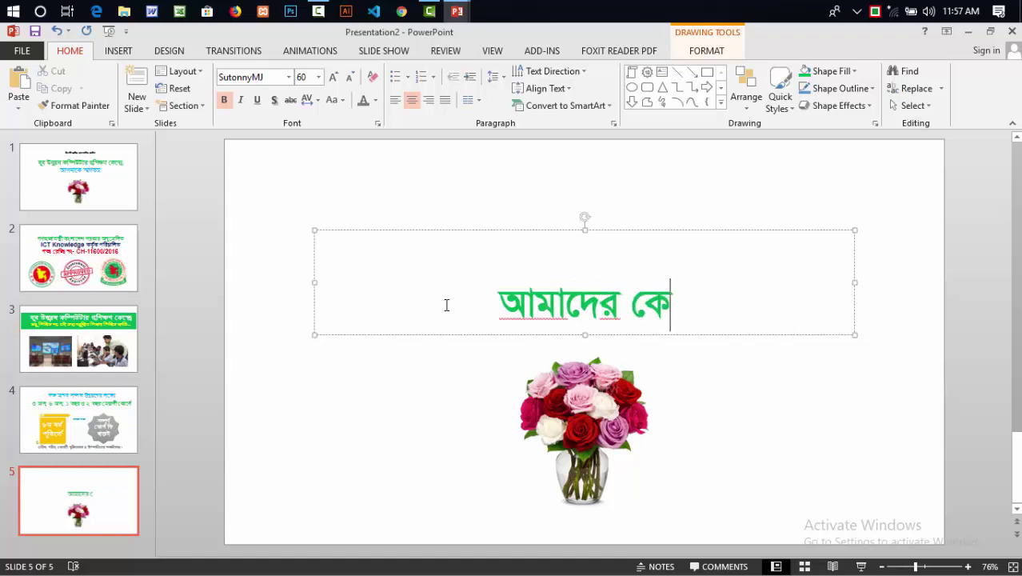
{"action": "type", "text": "ার্সসমূহ"}
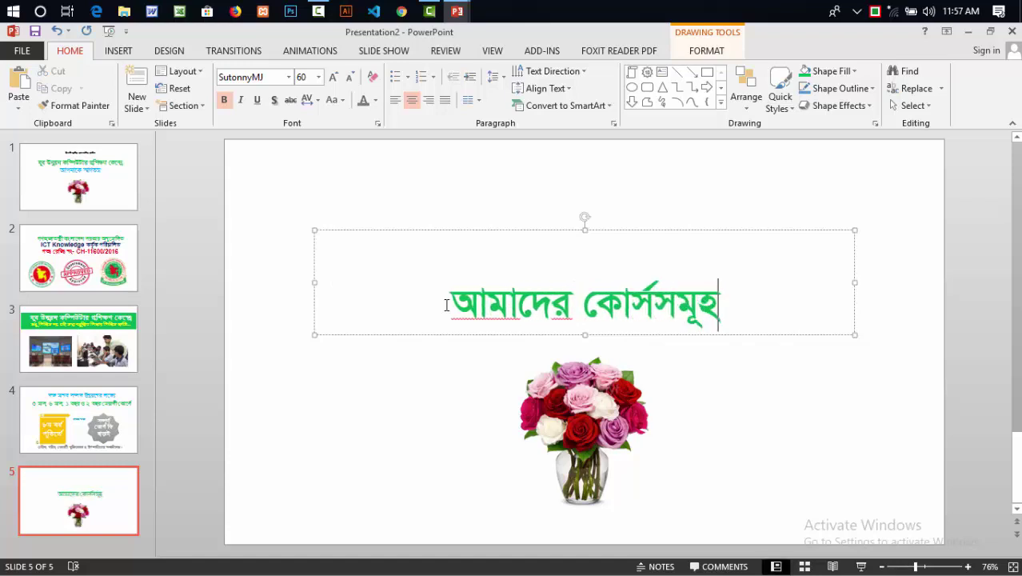
- Move the title box to the top, set it to Arial, and change it to 'Our Courses'
{"action": "left_click_drag", "start_coordinate": [585, 230], "coordinate": [586, 278]}
{"action": "left_click_drag", "start_coordinate": [625, 319], "coordinate": [623, 210]}
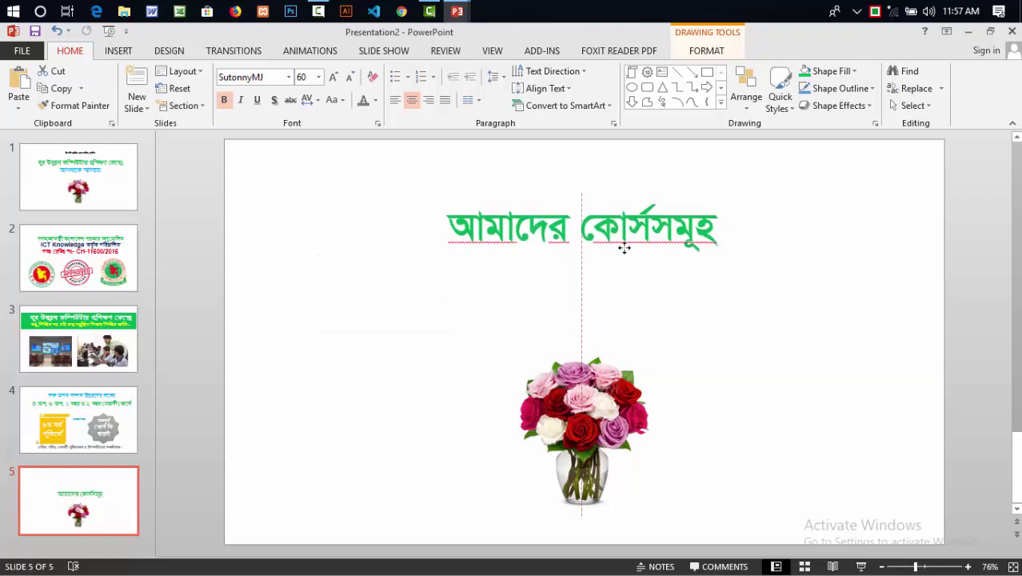
{"action": "triple_click", "coordinate": [667, 216]}
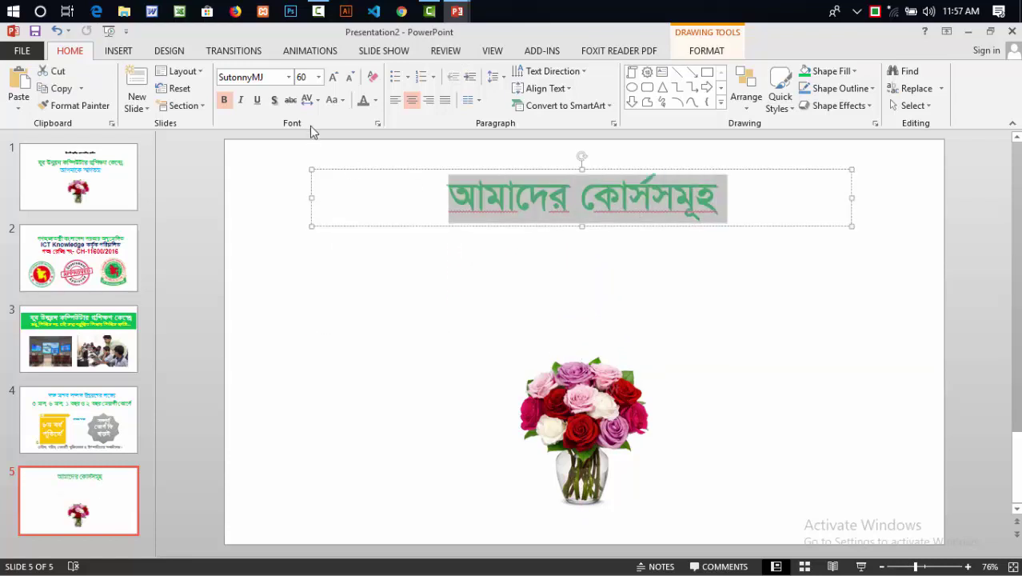
{"action": "left_click", "coordinate": [275, 78]}
{"action": "type", "text": "ücn"}
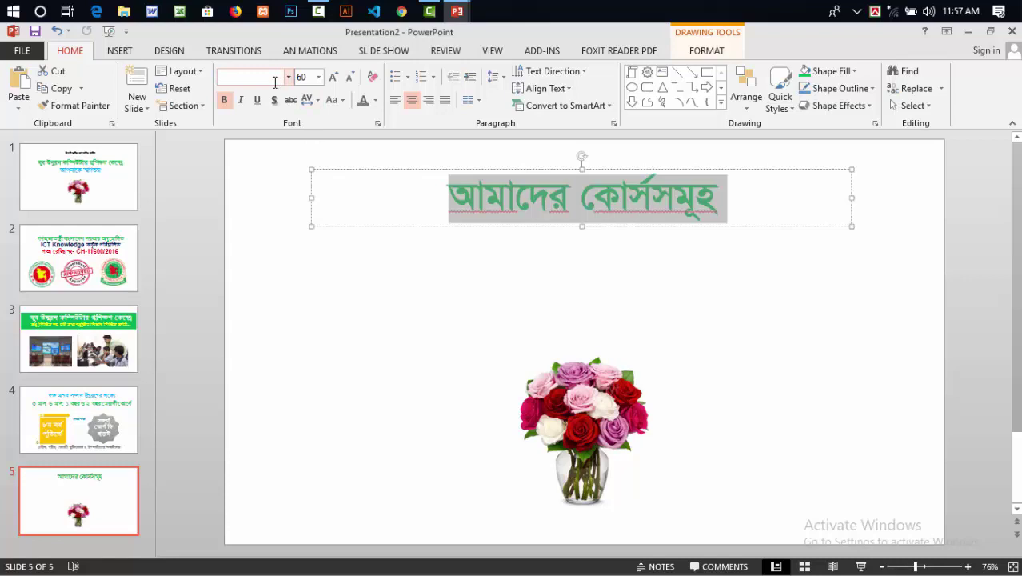
{"action": "type", "text": "Arial"}
{"action": "key", "text": "Return"}
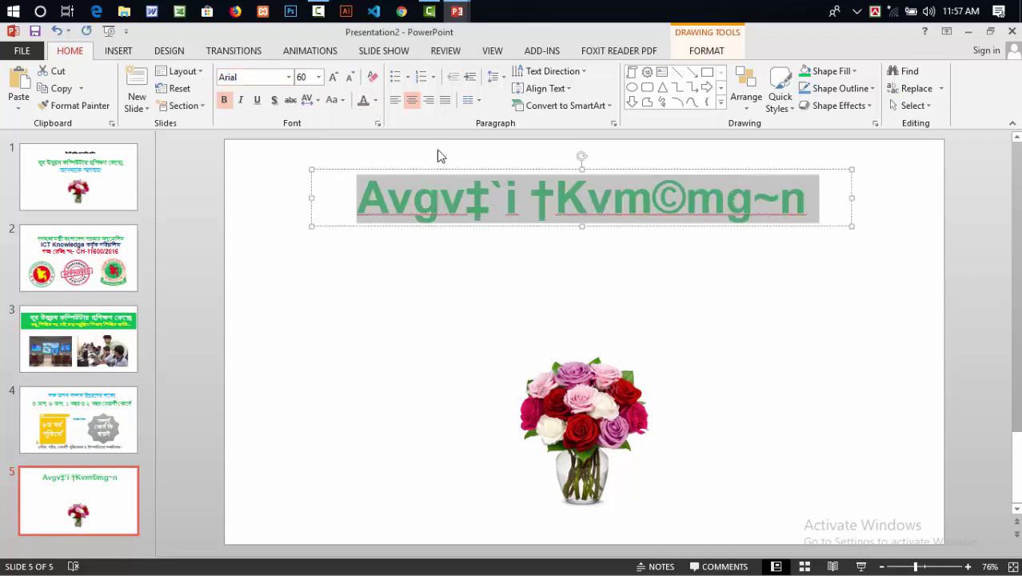
{"action": "type", "text": "Our"}
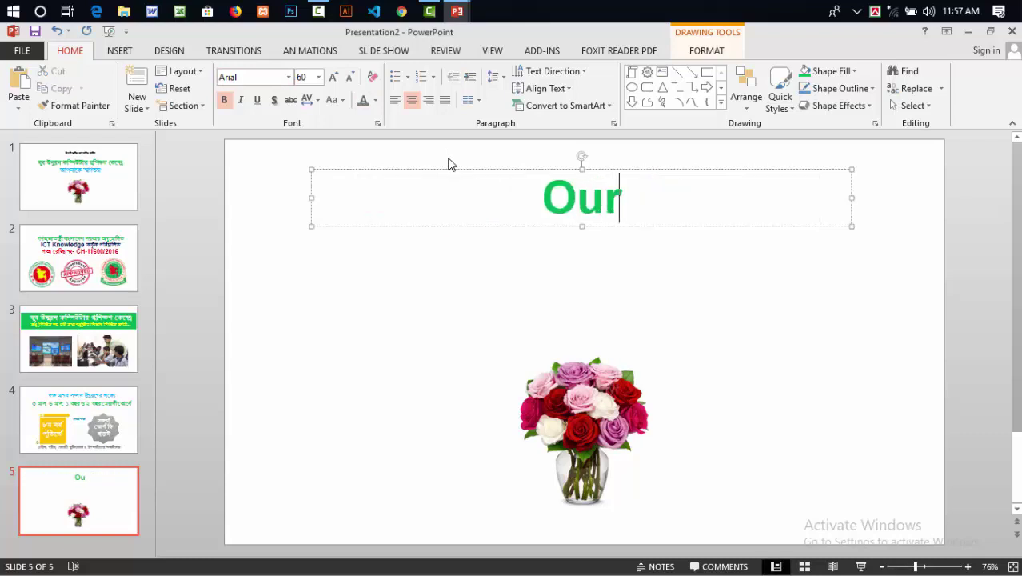
{"action": "type", "text": " Courses"}
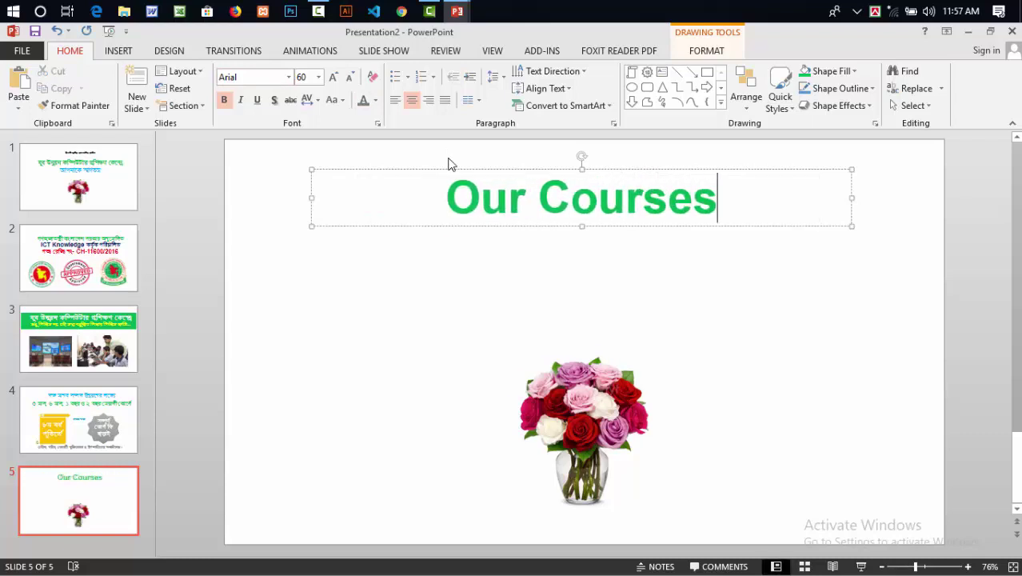
{"action": "key", "text": "ctrl+Left"}
{"action": "key", "text": "ctrl+Left"}
{"action": "key", "text": "shift+End"}
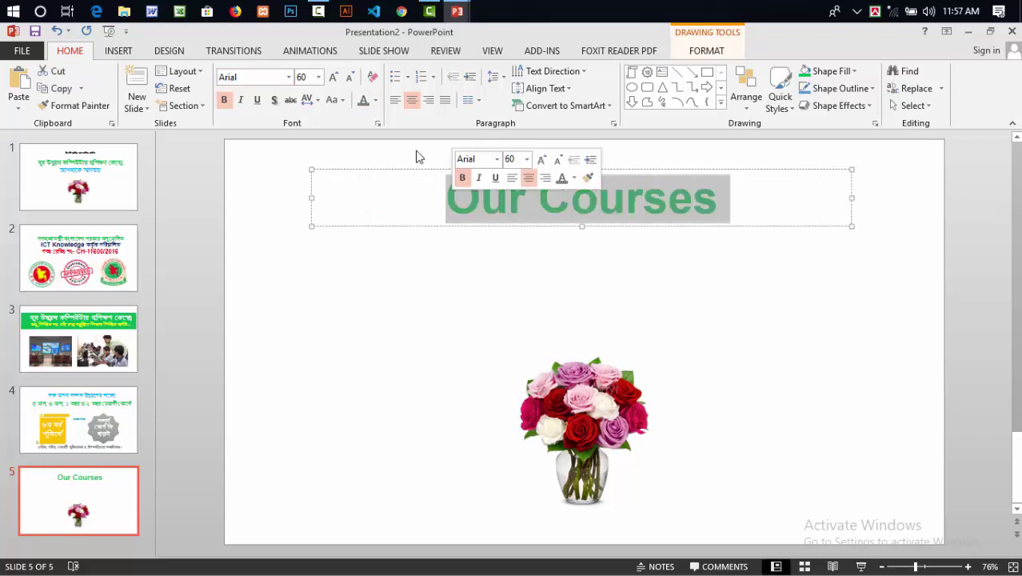
- Fill the Our Courses title box with dark blue and make its text orange
{"action": "left_click", "coordinate": [854, 71]}
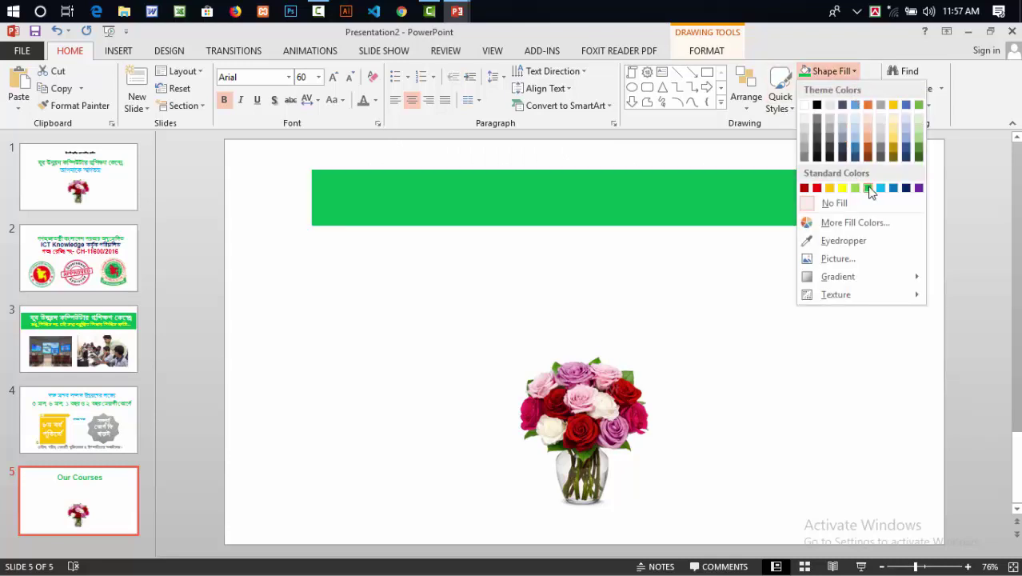
{"action": "left_click", "coordinate": [905, 190]}
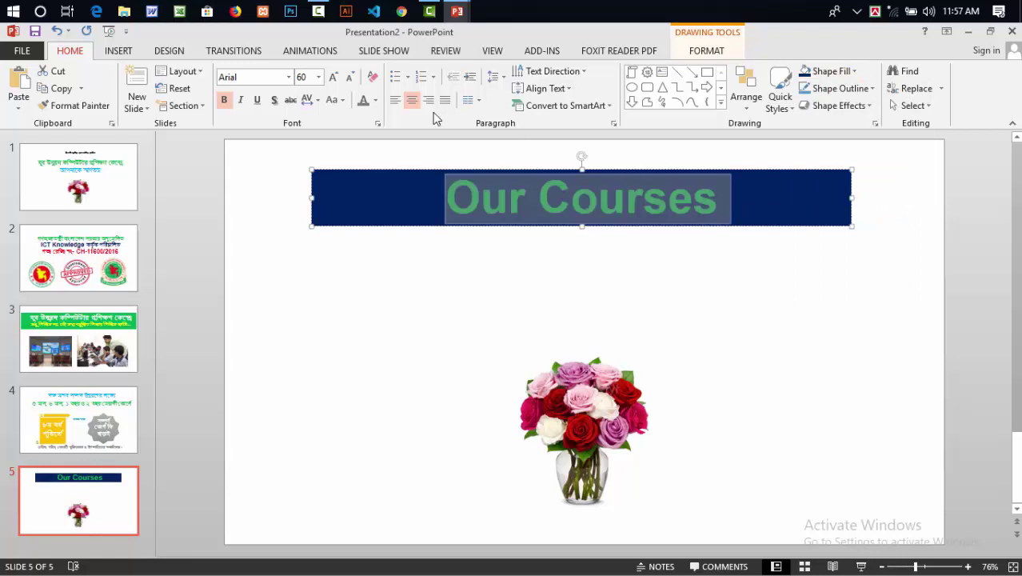
{"action": "left_click", "coordinate": [375, 101]}
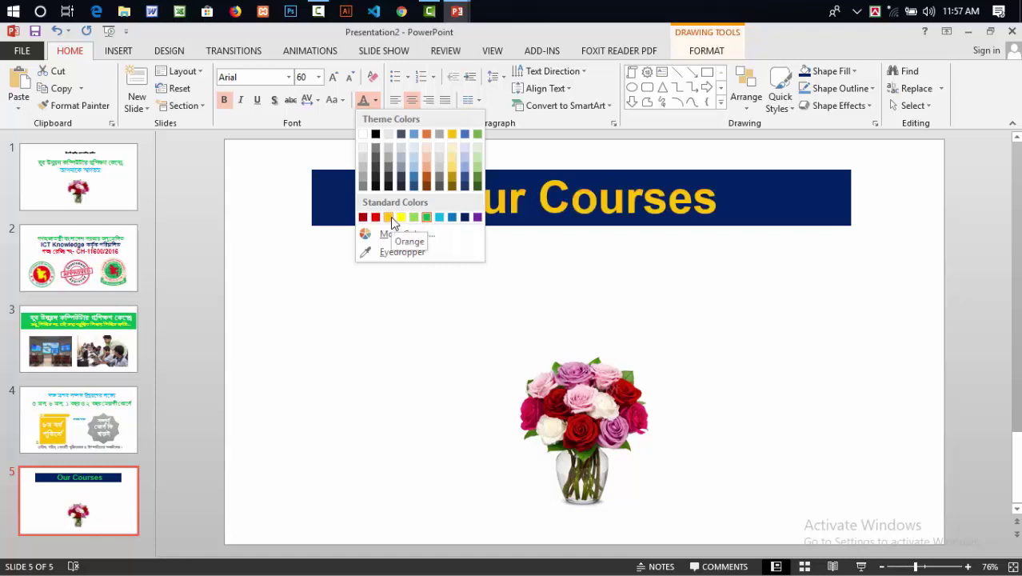
{"action": "left_click", "coordinate": [388, 217]}
{"action": "left_click", "coordinate": [780, 293]}
- Delete the flower vase picture from slide 5
{"action": "left_click", "coordinate": [601, 404]}
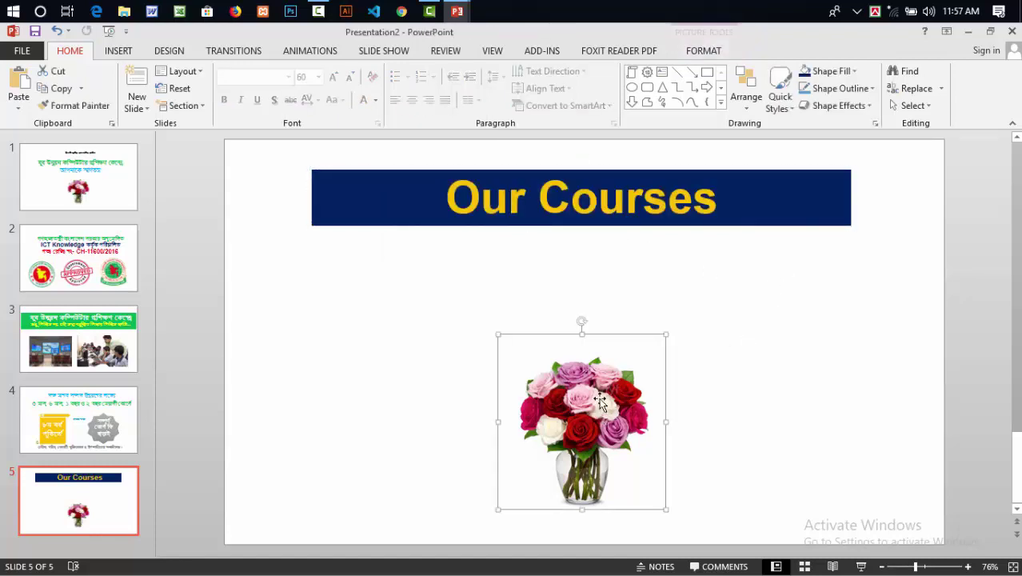
{"action": "key", "text": "Delete"}
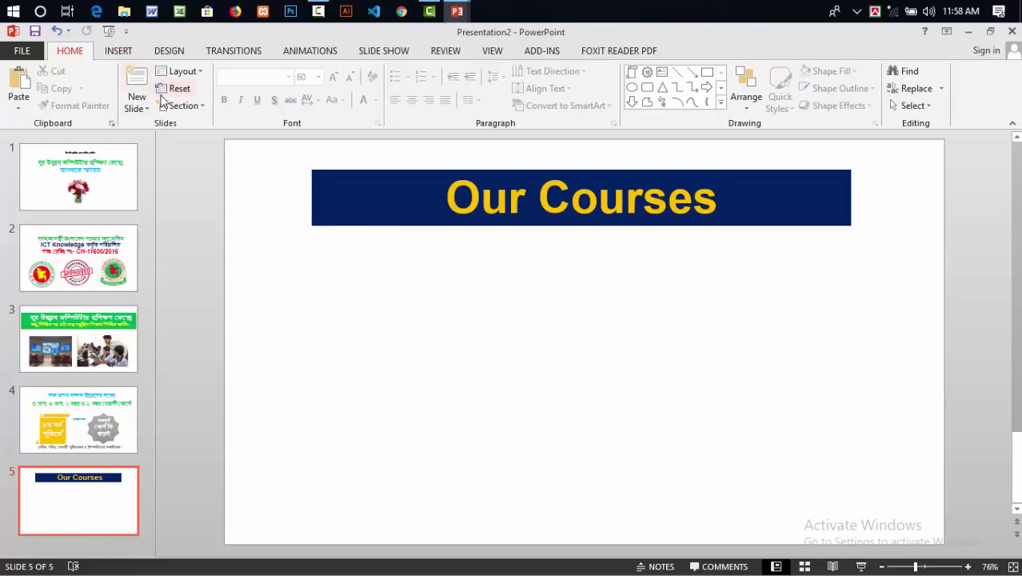
{"action": "left_click", "coordinate": [118, 50]}
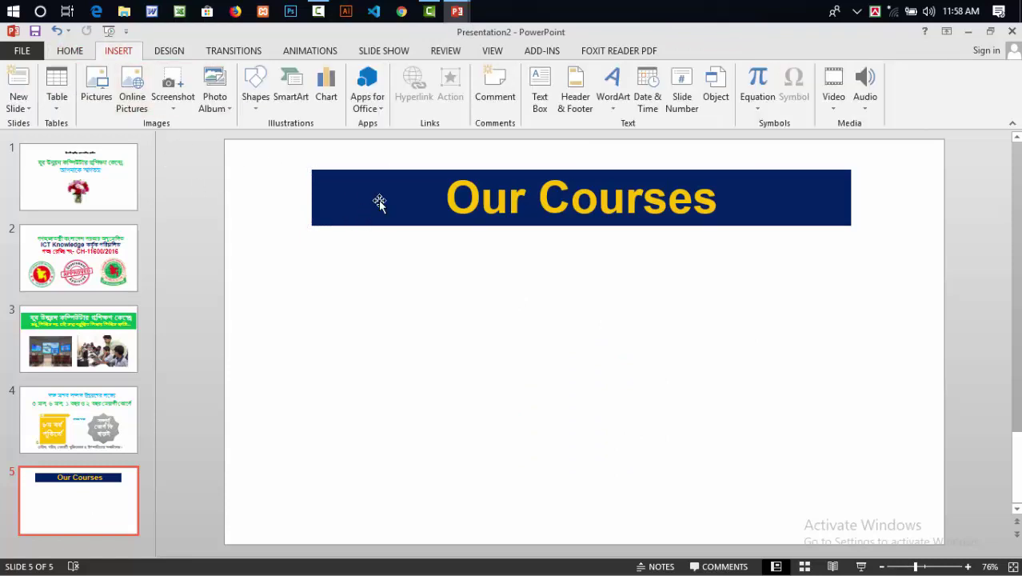
- Draw a hollow-square bulleted text box below the banner with the first course at 24 pt
{"action": "left_click", "coordinate": [545, 85]}
{"action": "left_click_drag", "start_coordinate": [313, 256], "coordinate": [853, 465]}
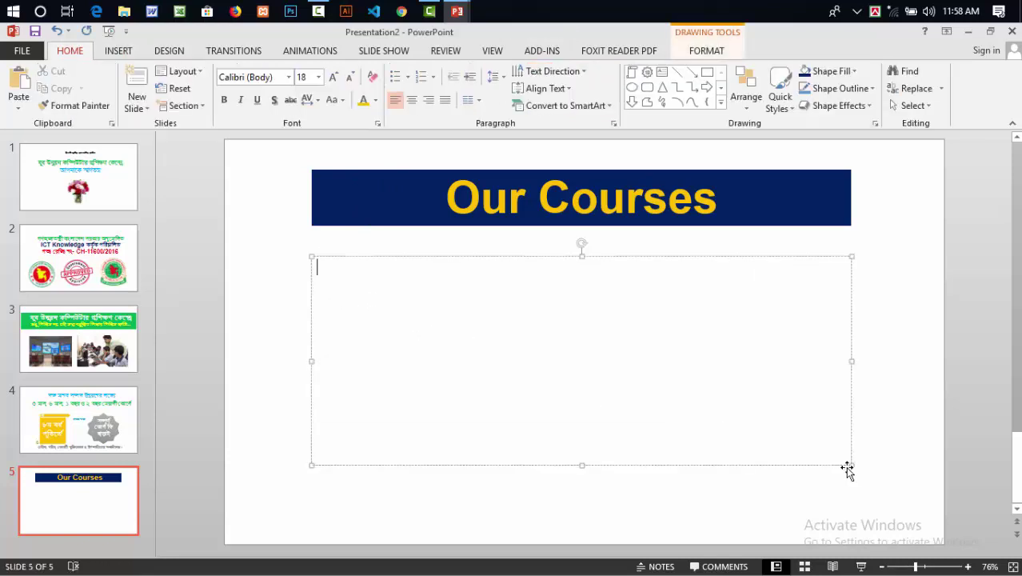
{"action": "left_click", "coordinate": [409, 77]}
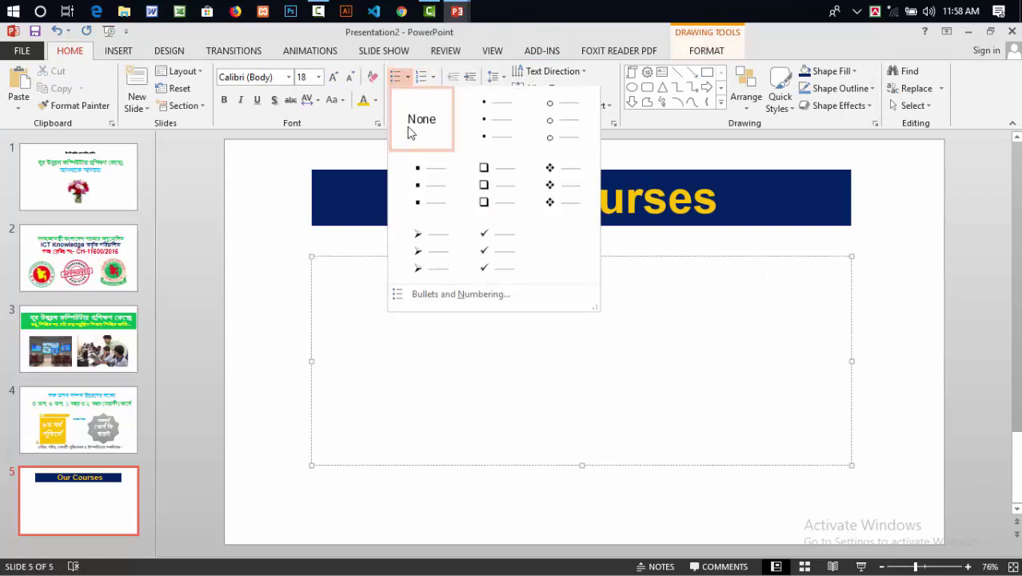
{"action": "left_click", "coordinate": [499, 201]}
{"action": "type", "text": "O"}
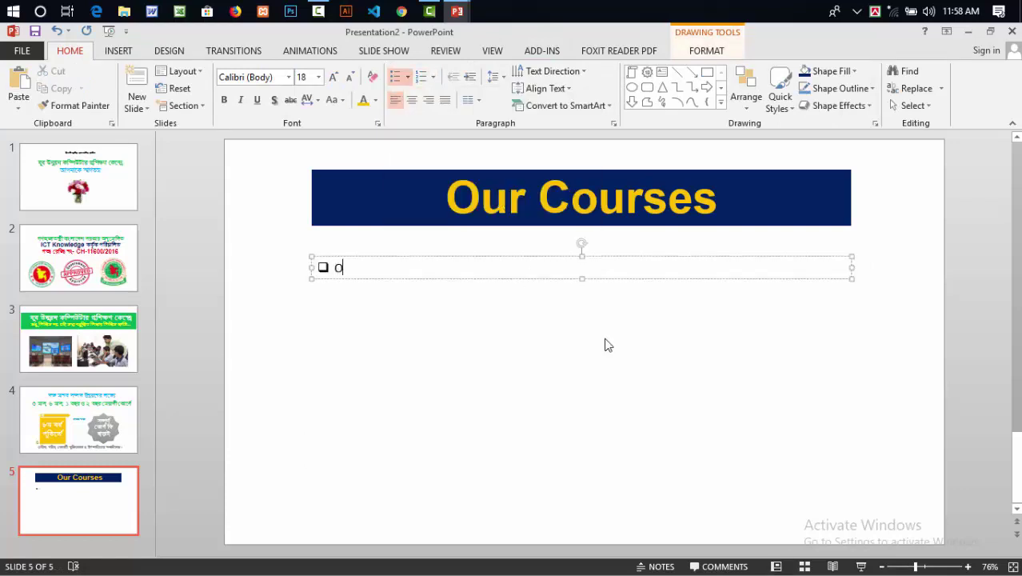
{"action": "type", "text": "ffice Appli"}
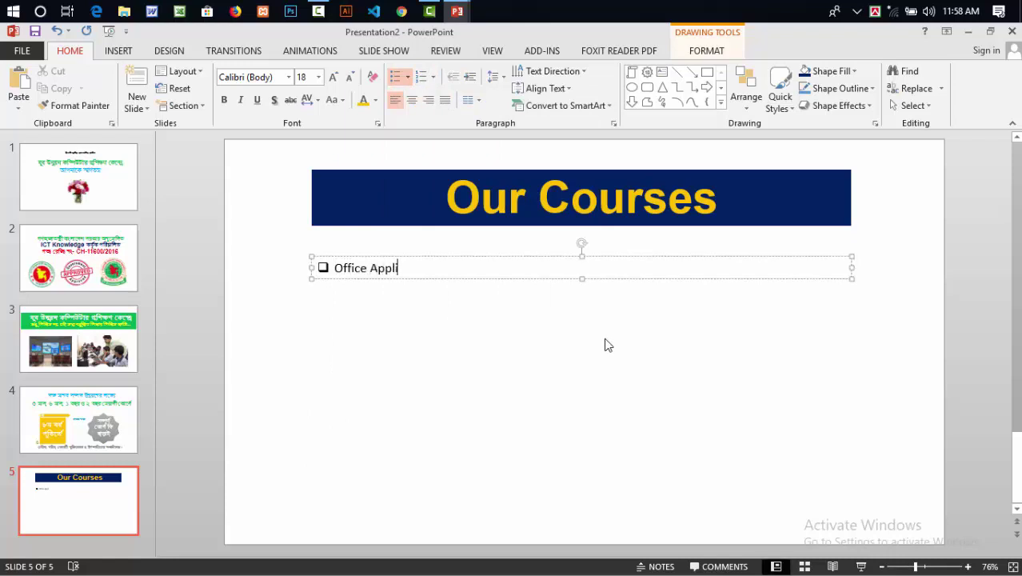
{"action": "type", "text": "Program"}
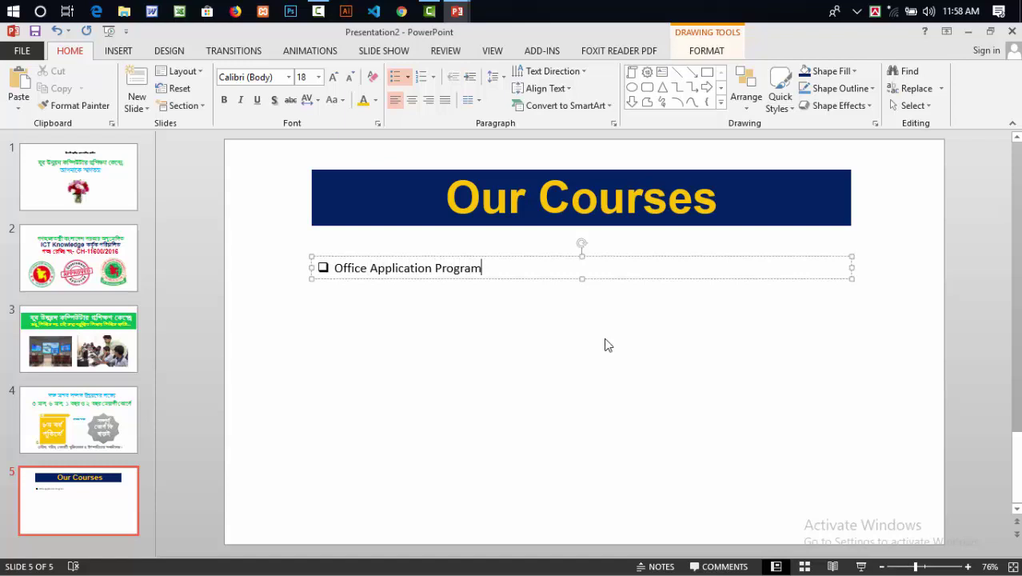
{"action": "key", "text": "ctrl+a"}
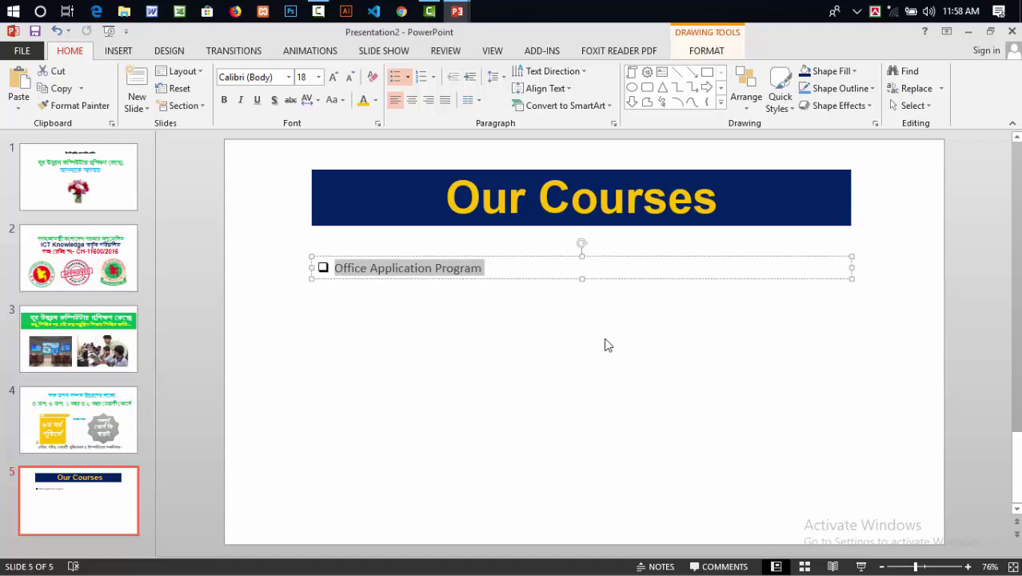
{"action": "key", "text": "ctrl+shift+period"}
{"action": "key", "text": "ctrl+shift+period"}
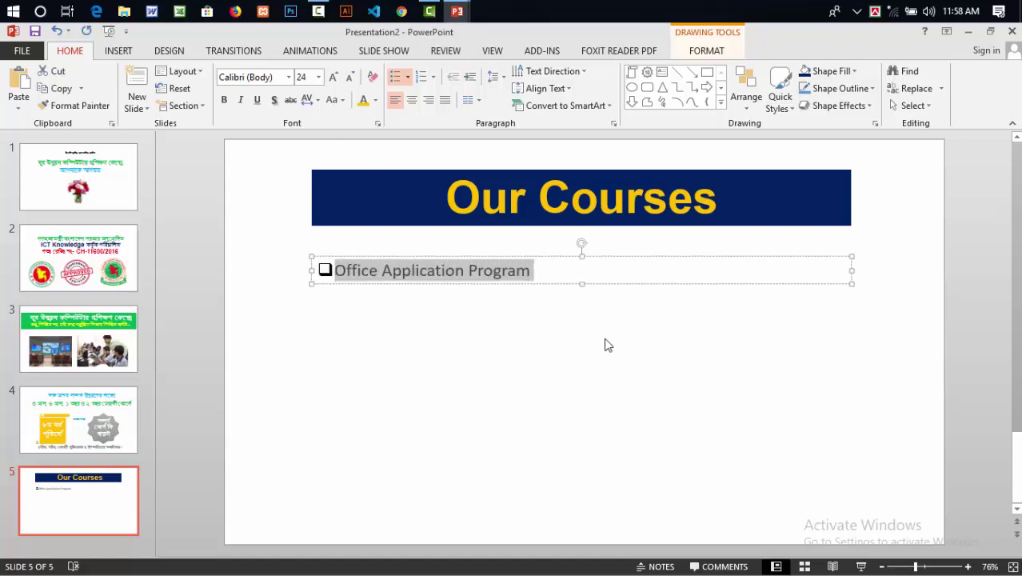
{"action": "key", "text": "End"}
{"action": "key", "text": "Return"}
- Add 'Professional Graphic Design' as the second course, correcting the spelling via suggestion
{"action": "type", "text": "G"}
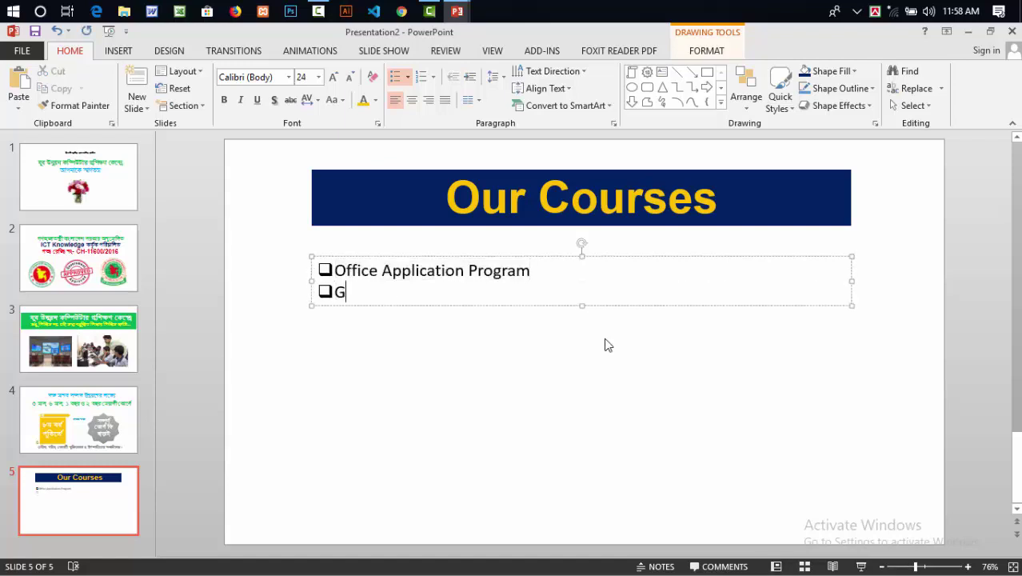
{"action": "key", "text": "BackSpace"}
{"action": "type", "text": "Professi"}
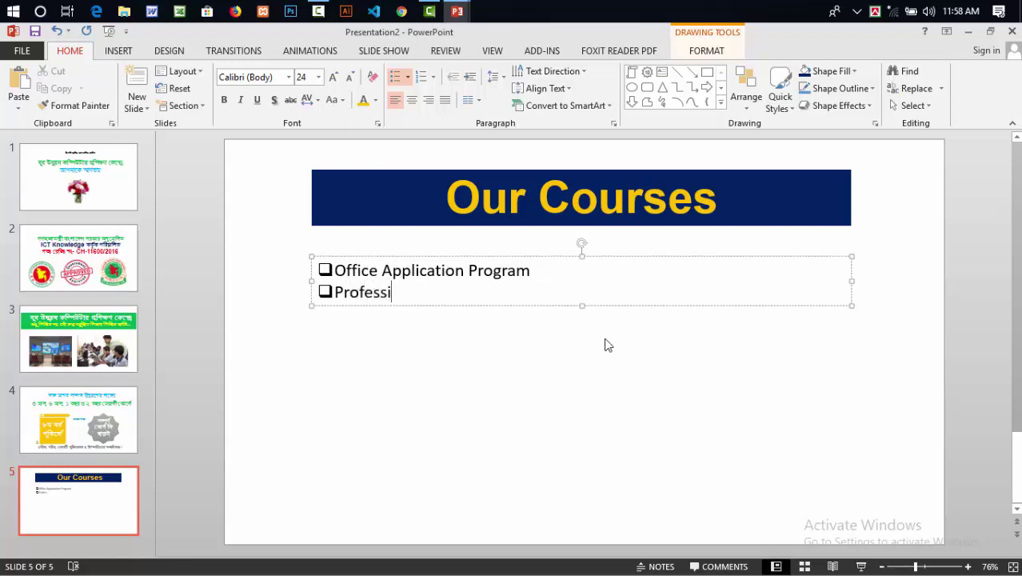
{"action": "type", "text": "on"}
{"action": "key", "text": "BackSpace"}
{"action": "key", "text": "BackSpace"}
{"action": "type", "text": "nal "}
{"action": "type", "text": "Grap"}
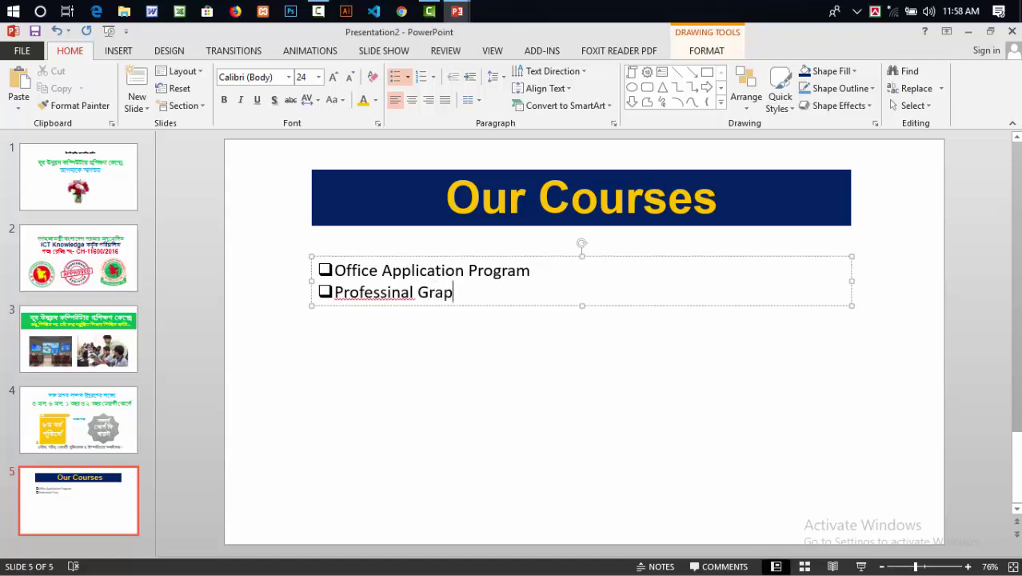
{"action": "right_click", "coordinate": [373, 292]}
{"action": "left_click", "coordinate": [412, 301]}
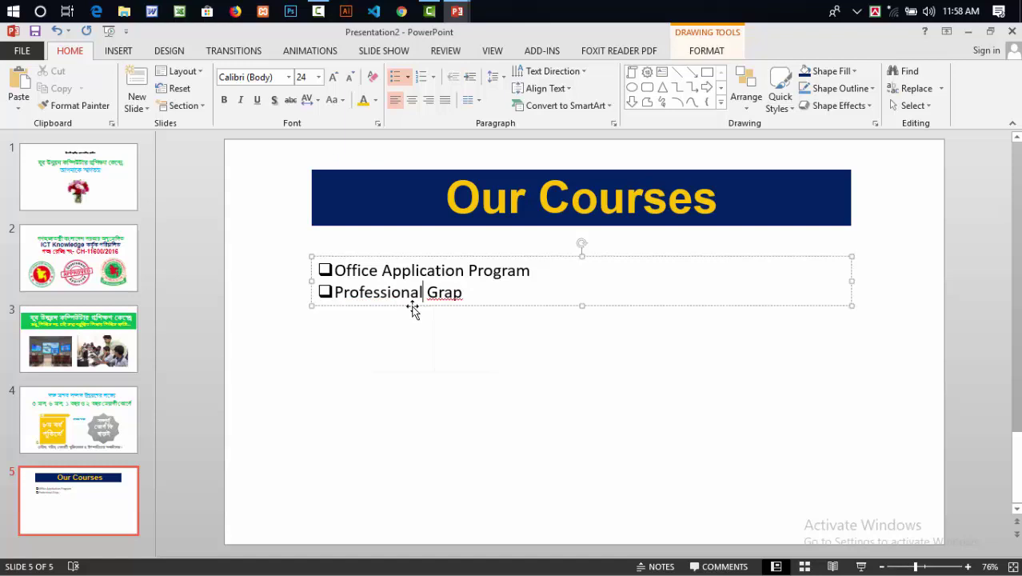
{"action": "left_click", "coordinate": [472, 292]}
{"action": "type", "text": "hic "}
{"action": "type", "text": "Des"}
{"action": "type", "text": "ign"}
- Add Hardware Engineering, Diploma in Computer Science and Higher Diploma in computer Science bullets
{"action": "key", "text": "Return"}
{"action": "type", "text": "h"}
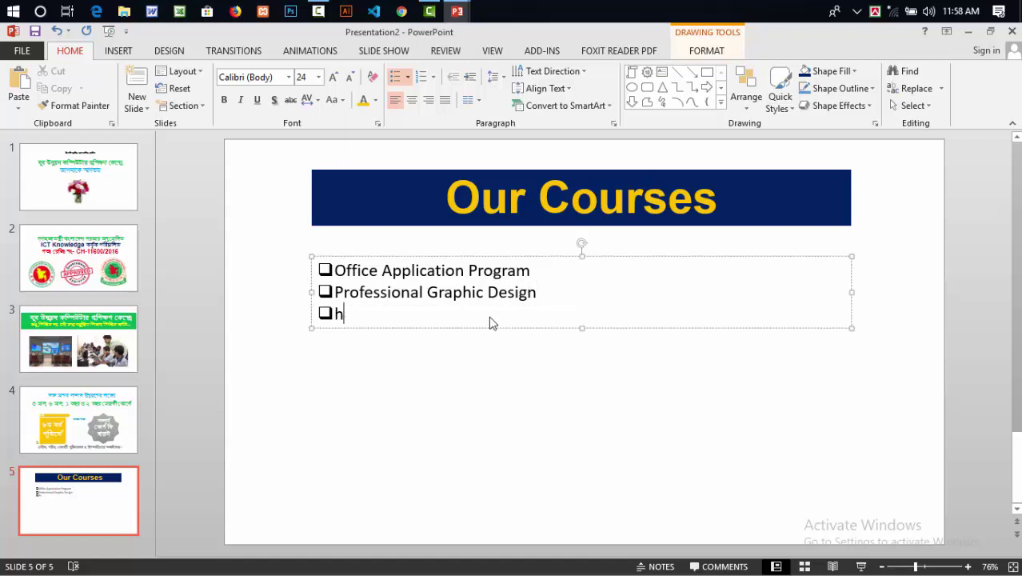
{"action": "key", "text": "BackSpace"}
{"action": "type", "text": "Hardware"}
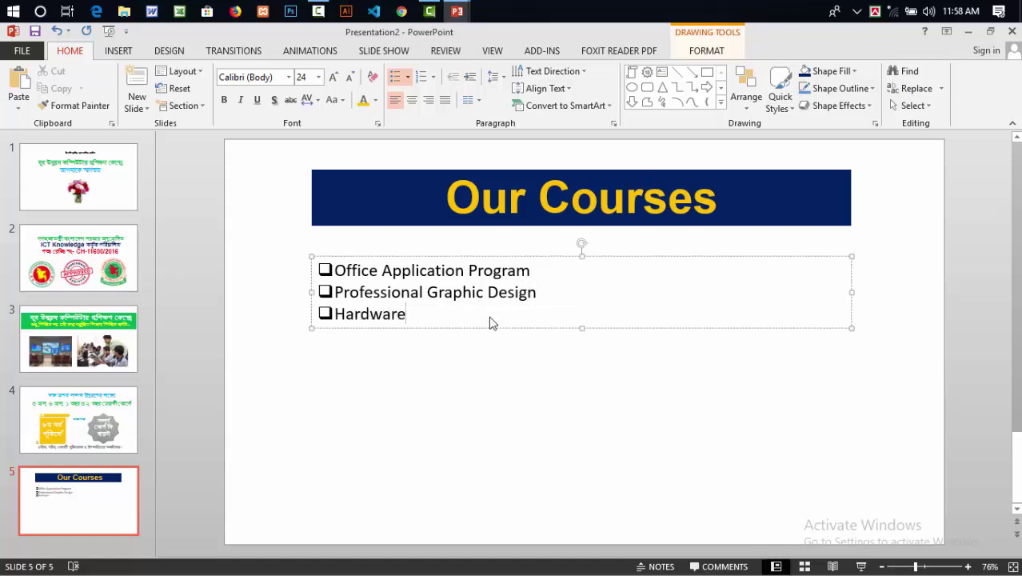
{"action": "type", "text": " Engineering "}
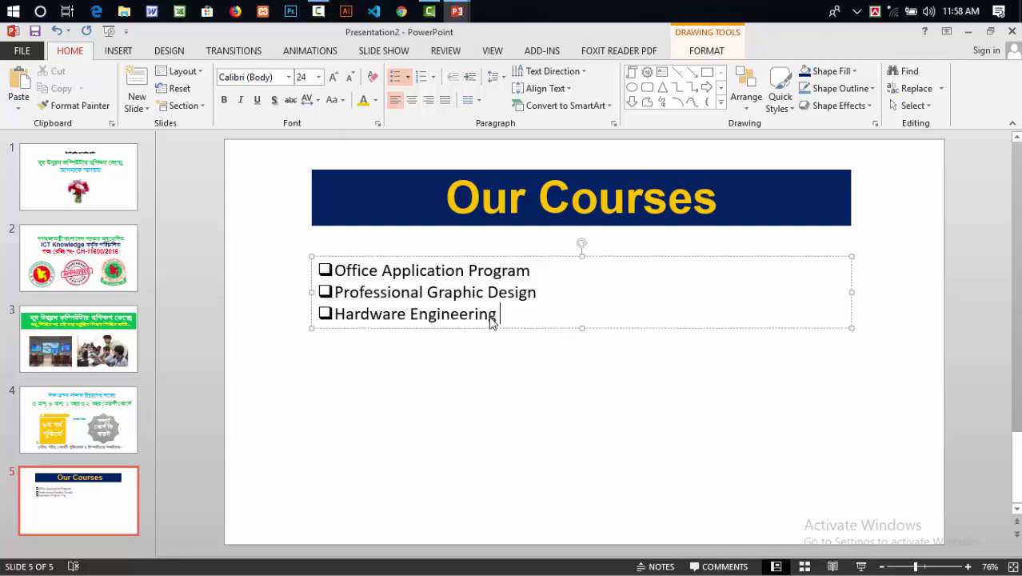
{"action": "type", "text": "(A+"}
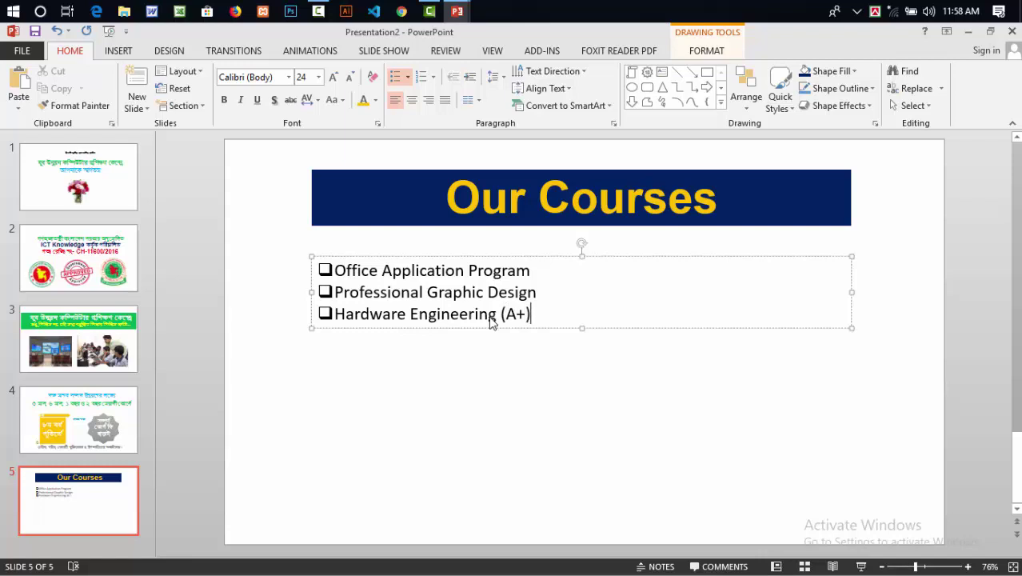
{"action": "key", "text": "Return"}
{"action": "type", "text": "Di"}
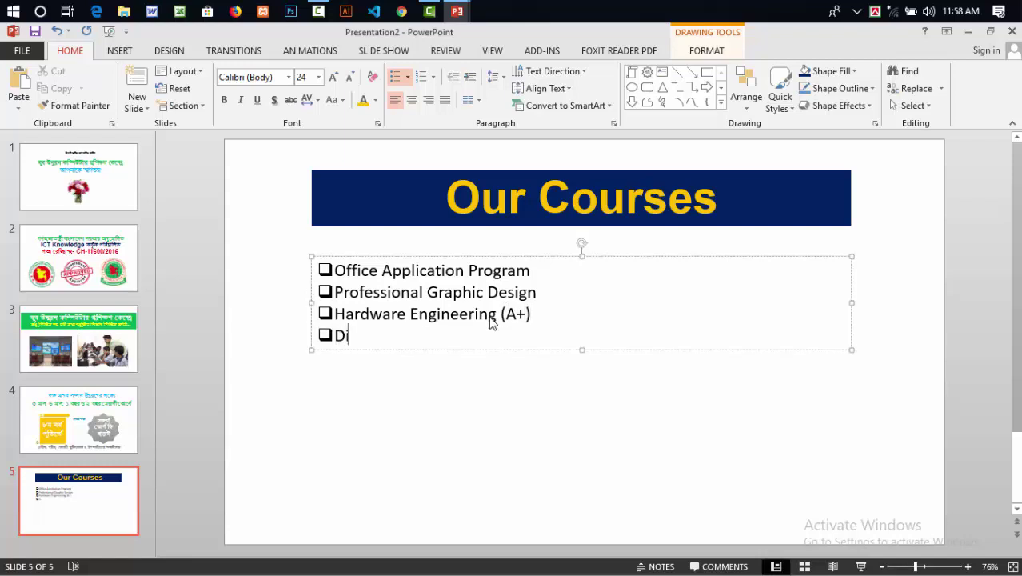
{"action": "type", "text": "ploma in "}
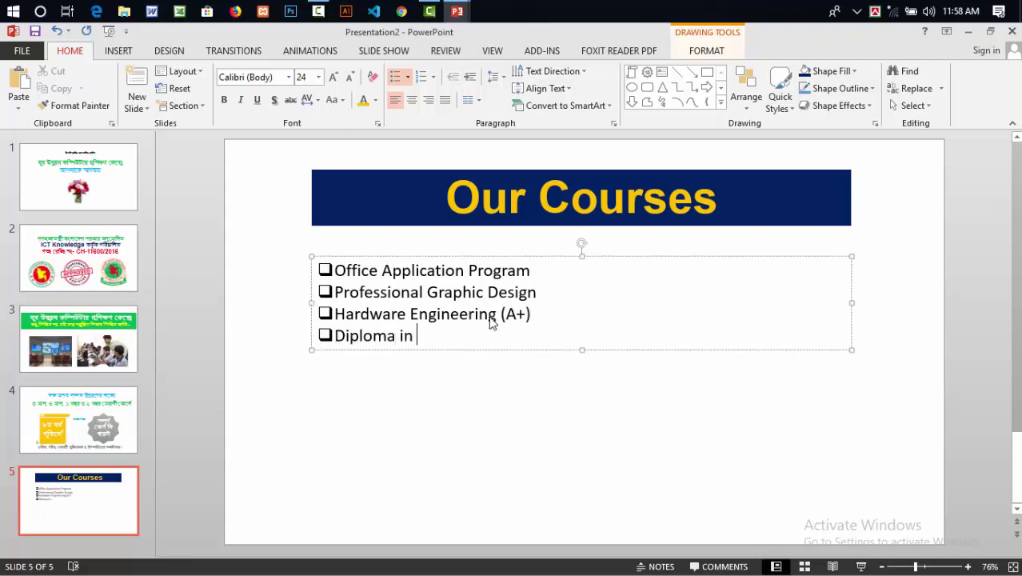
{"action": "type", "text": "Computer Scie"}
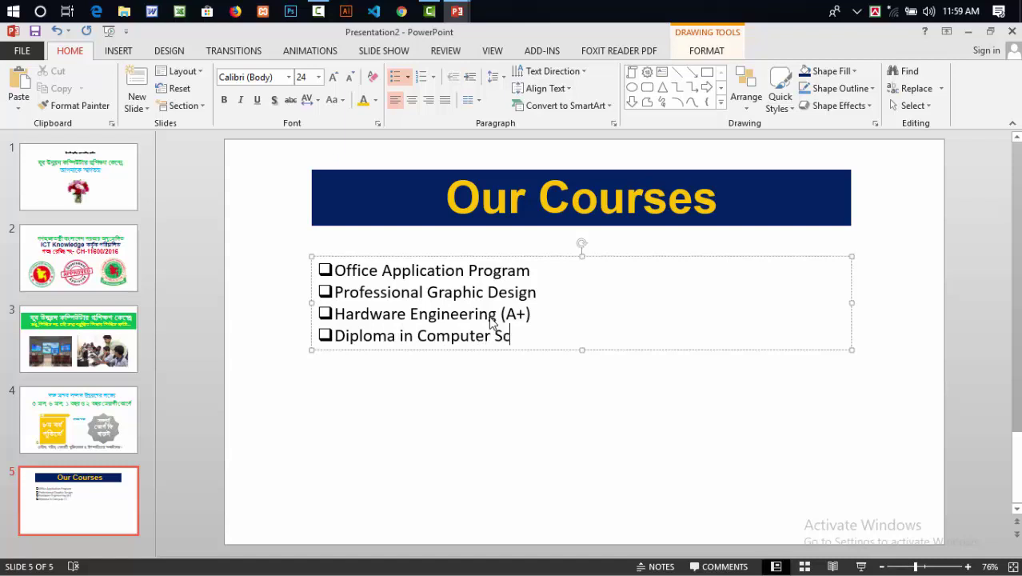
{"action": "type", "text": "nce"}
{"action": "key", "text": "Return"}
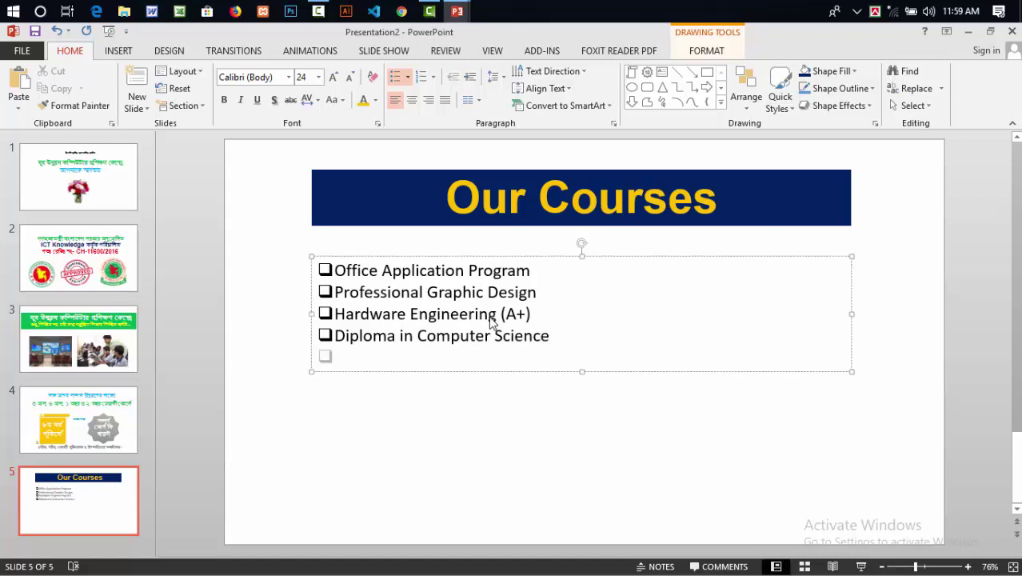
{"action": "type", "text": "Highter D"}
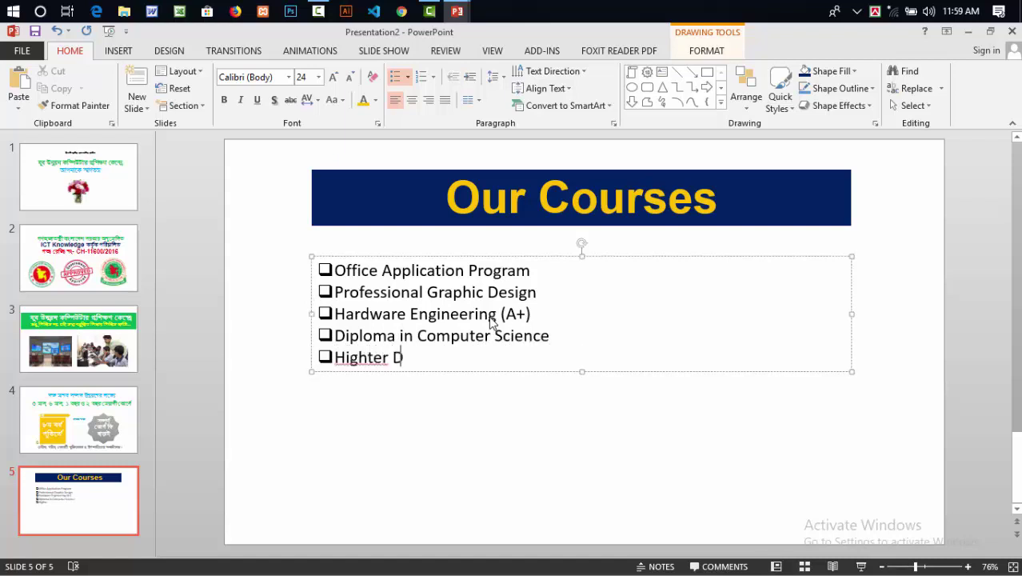
{"action": "key", "text": "BackSpace"}
{"action": "key", "text": "BackSpace"}
{"action": "type", "text": "e"}
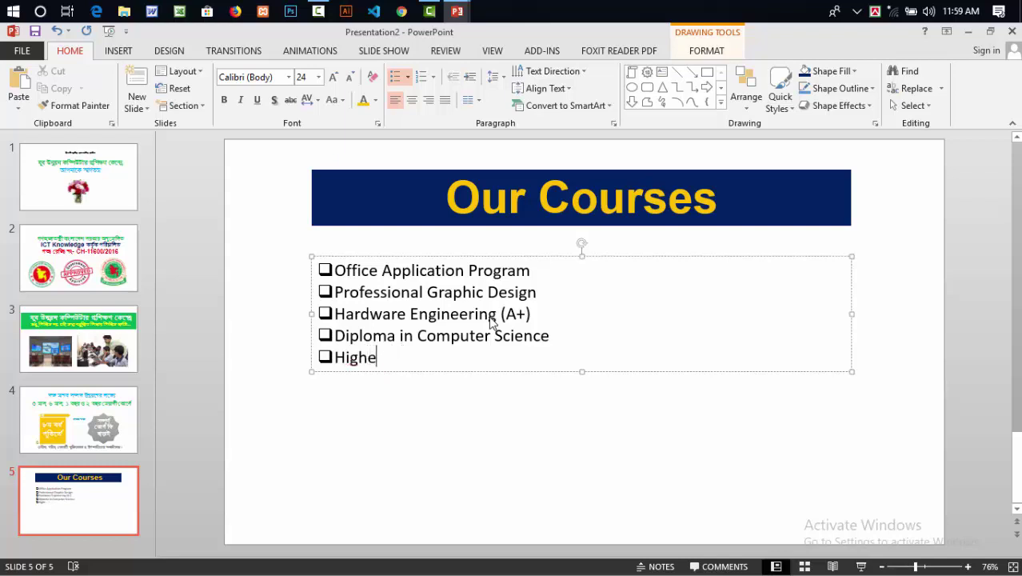
{"action": "type", "text": "r Dipl"}
{"action": "type", "text": "om"}
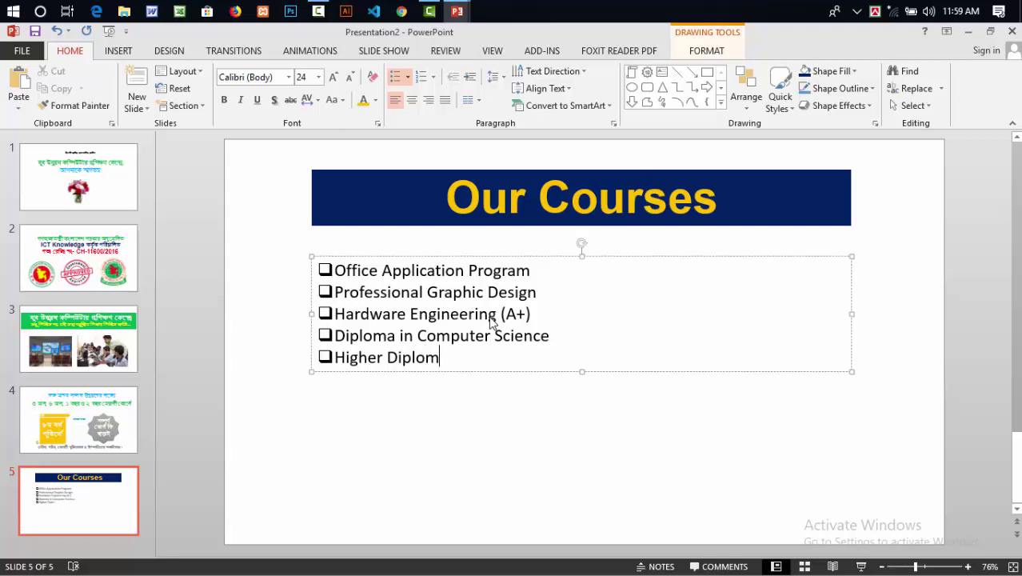
{"action": "type", "text": "a in comput"}
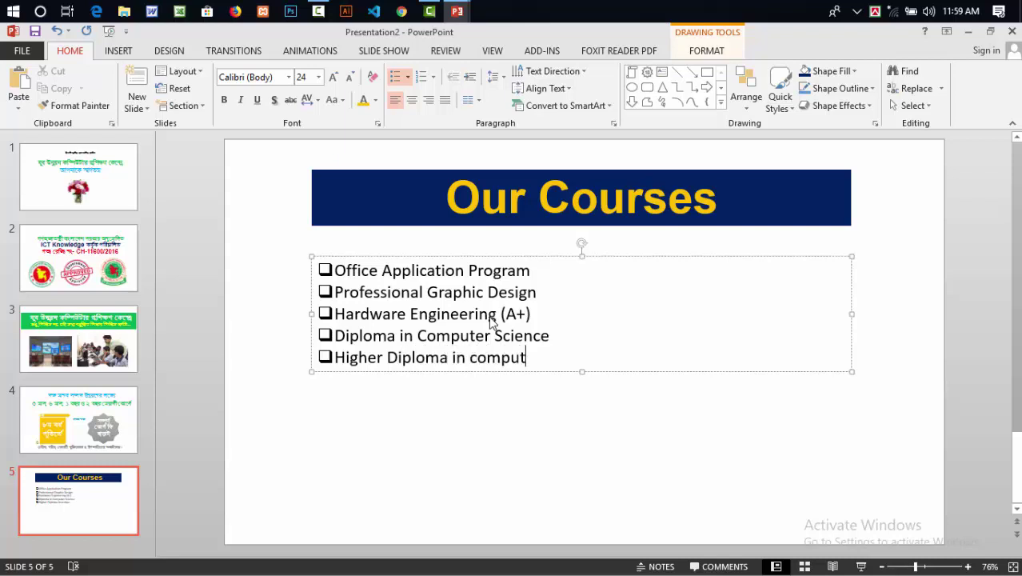
{"action": "type", "text": "er Science"}
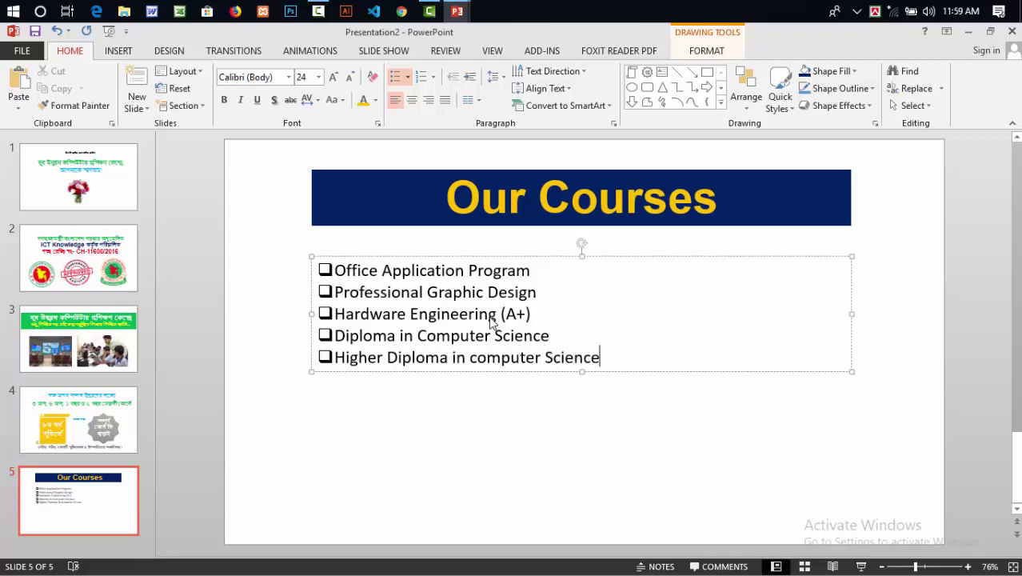
- Insert 'Responsive Web Design & Development' after the Diploma in Computer Science bullet
{"action": "key", "text": "ctrl+a"}
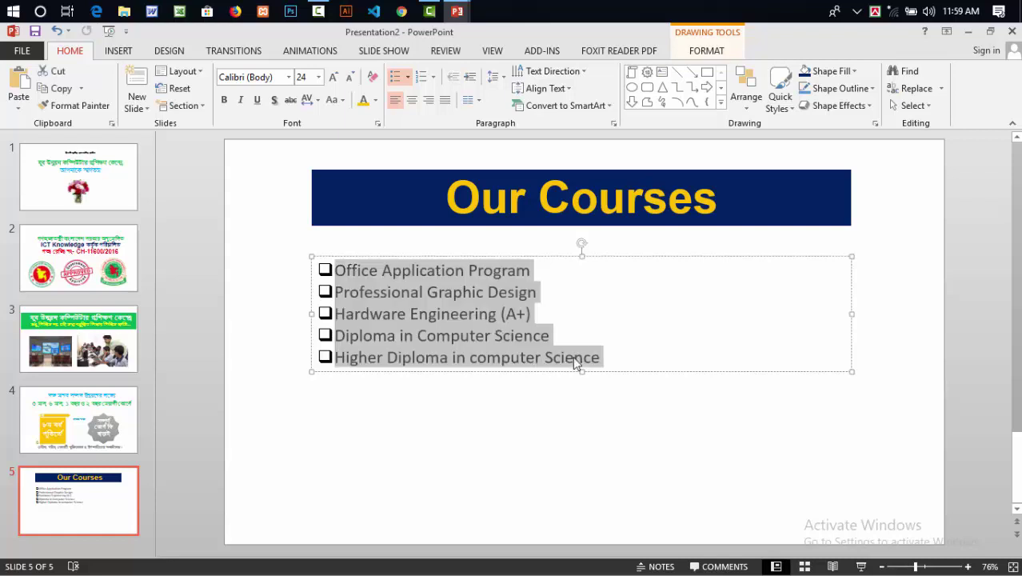
{"action": "left_click", "coordinate": [585, 342]}
{"action": "key", "text": "Return"}
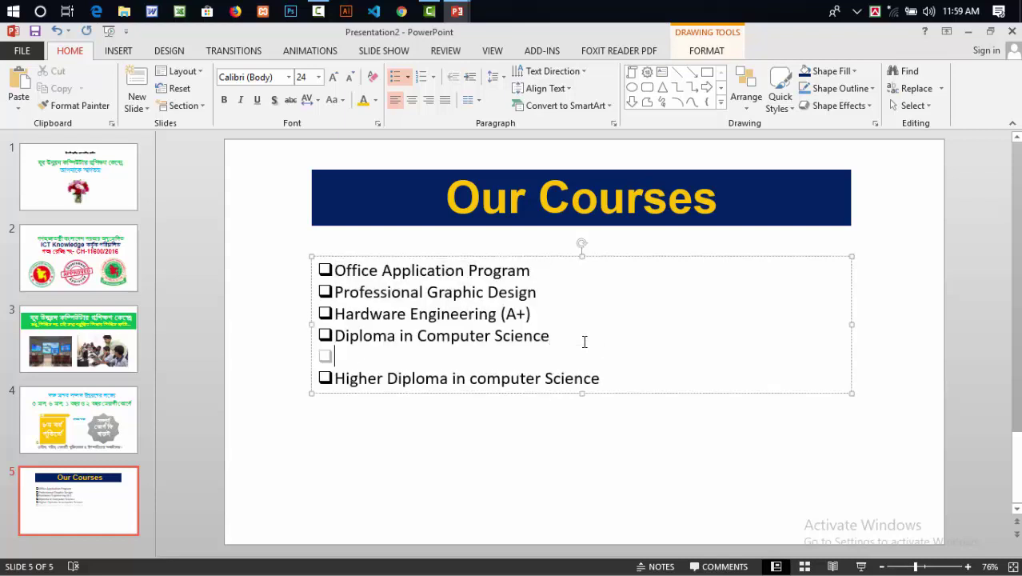
{"action": "type", "text": "W"}
{"action": "key", "text": "BackSpace"}
{"action": "type", "text": "Res"}
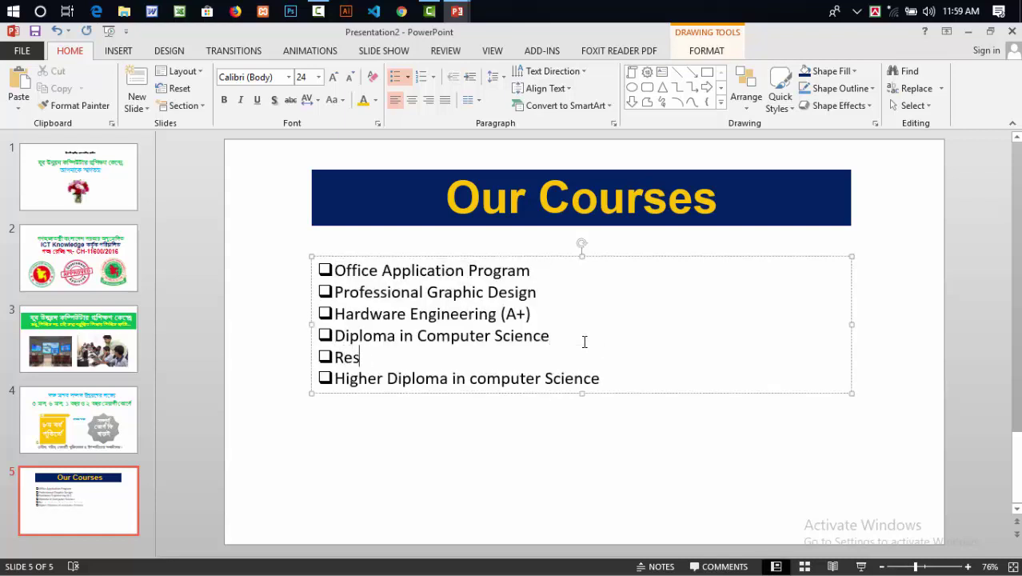
{"action": "type", "text": "ponsive Web "}
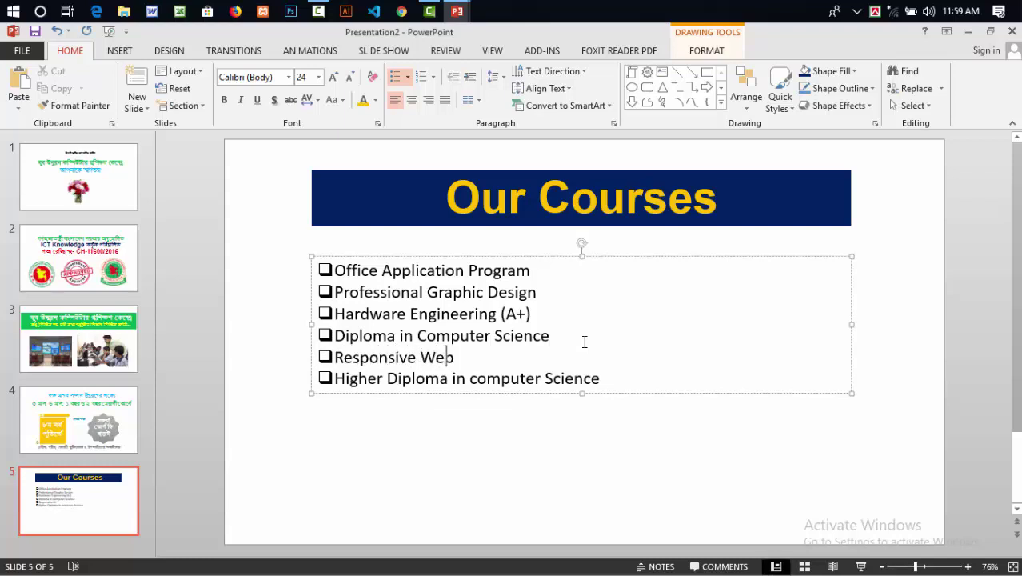
{"action": "type", "text": "Design "}
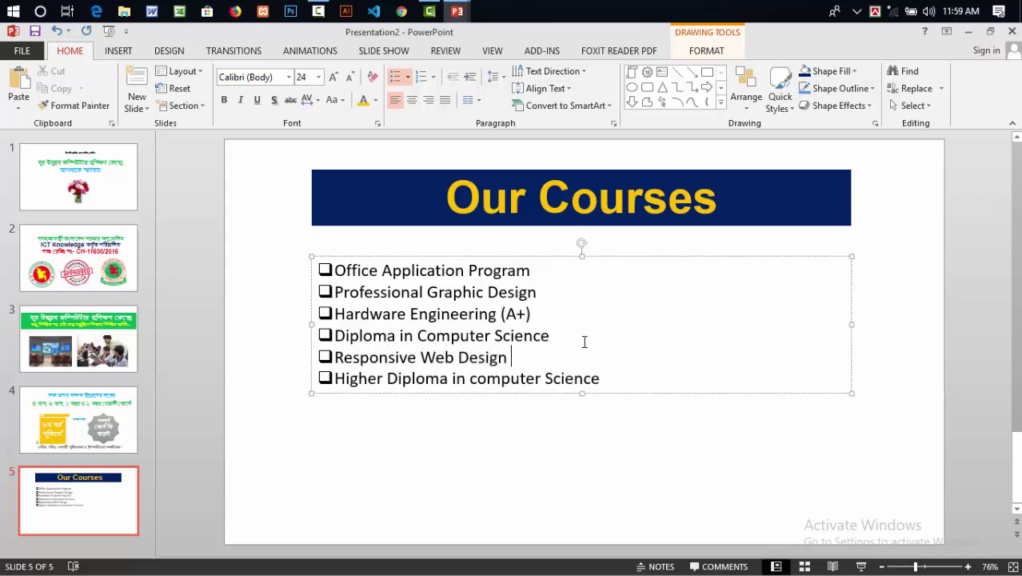
{"action": "type", "text": "& Develop"}
{"action": "type", "text": "ment"}
{"action": "key", "text": "ctrl+a"}
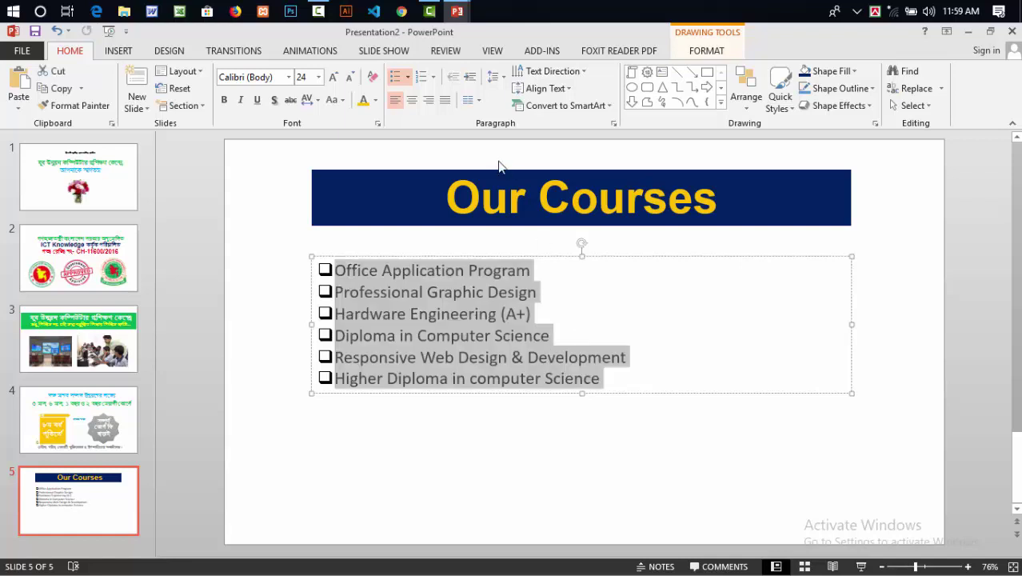
- Set the course list to 1.5 line spacing and enlarge it to 32 pt
{"action": "left_click", "coordinate": [496, 76]}
{"action": "left_click", "coordinate": [513, 116]}
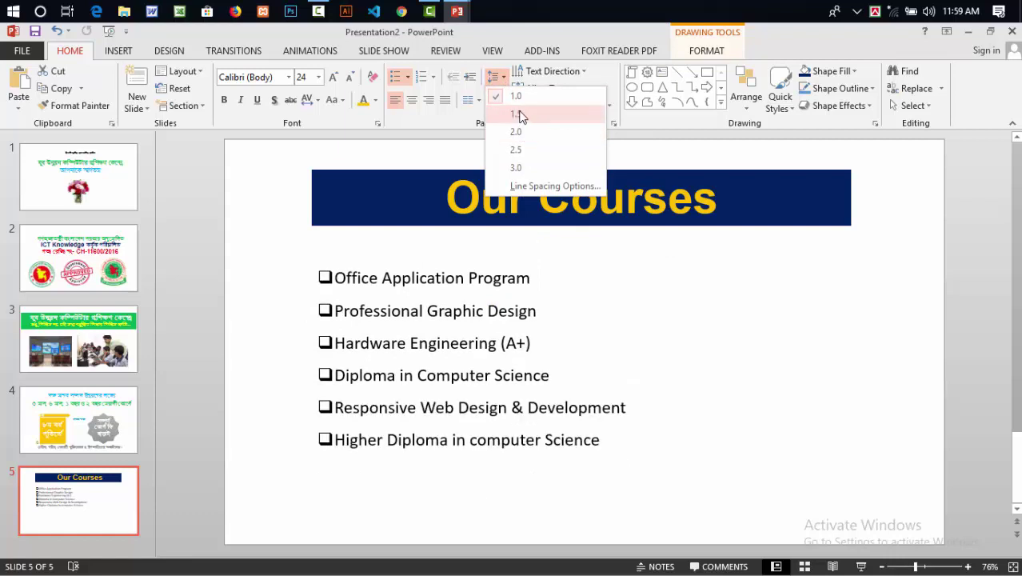
{"action": "left_click", "coordinate": [516, 115]}
{"action": "key", "text": "ctrl+shift+period"}
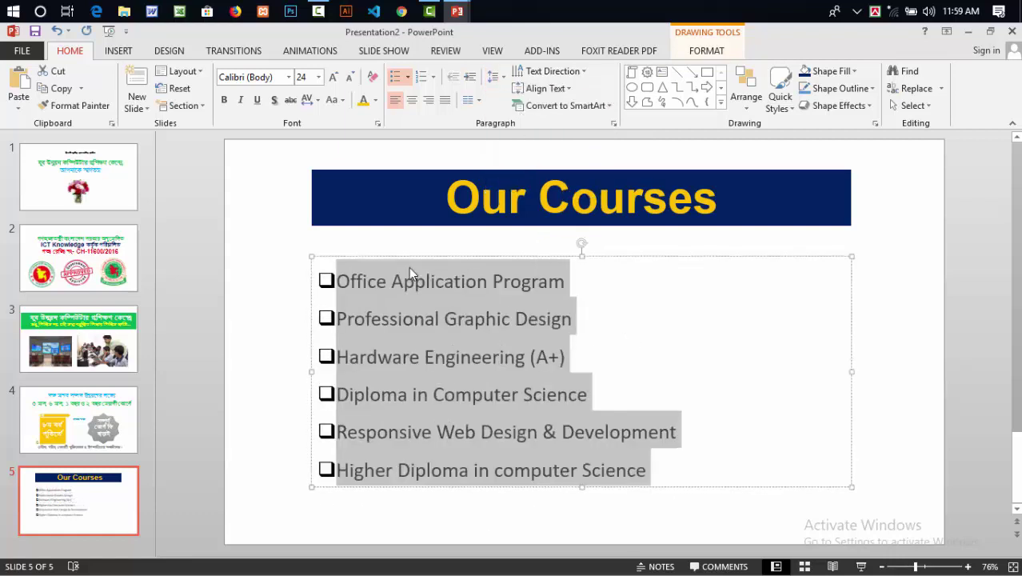
{"action": "key", "text": "ctrl+shift+period"}
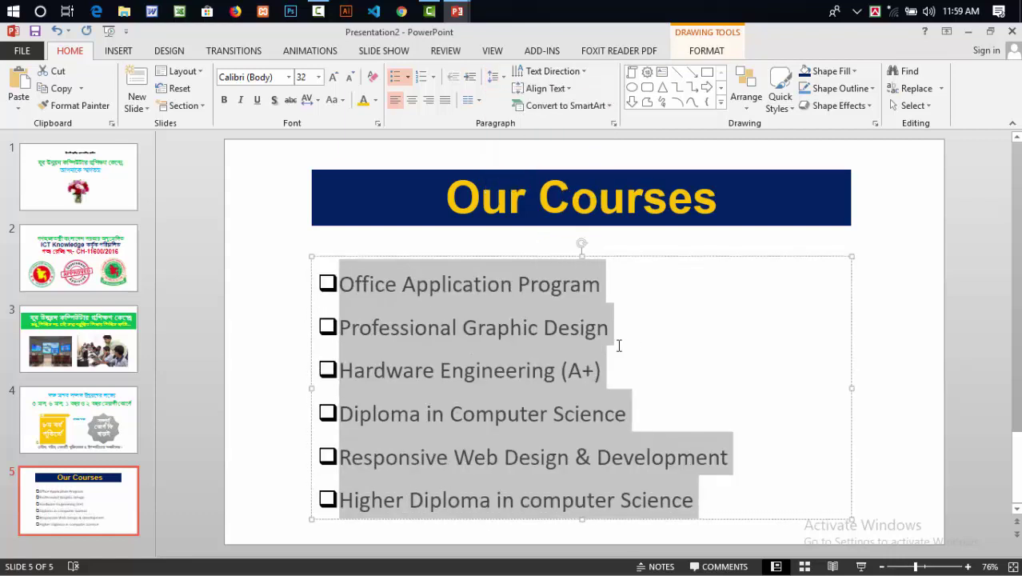
{"action": "left_click", "coordinate": [865, 372]}
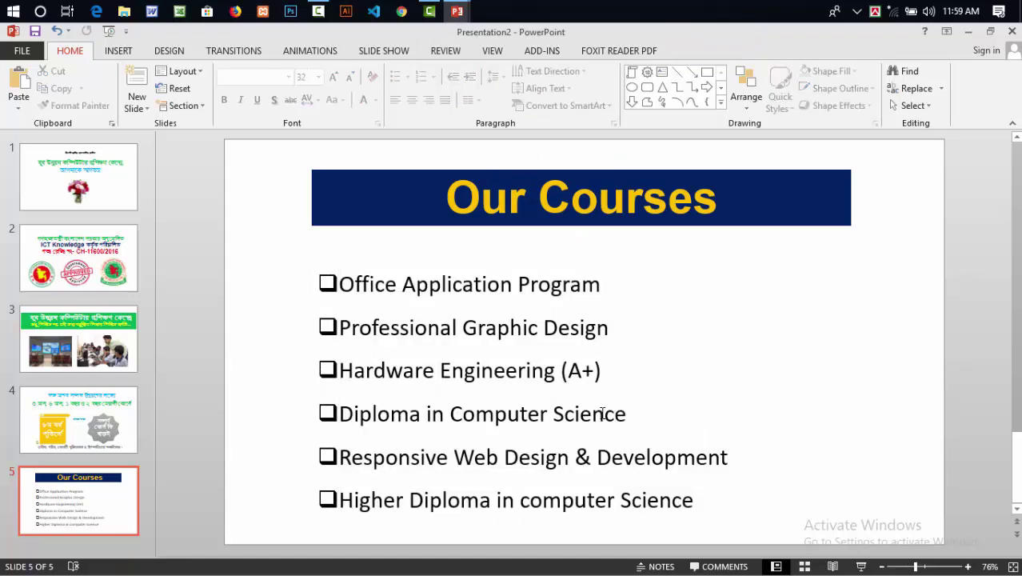
{"action": "left_click", "coordinate": [596, 370]}
{"action": "key", "text": "ctrl+a"}
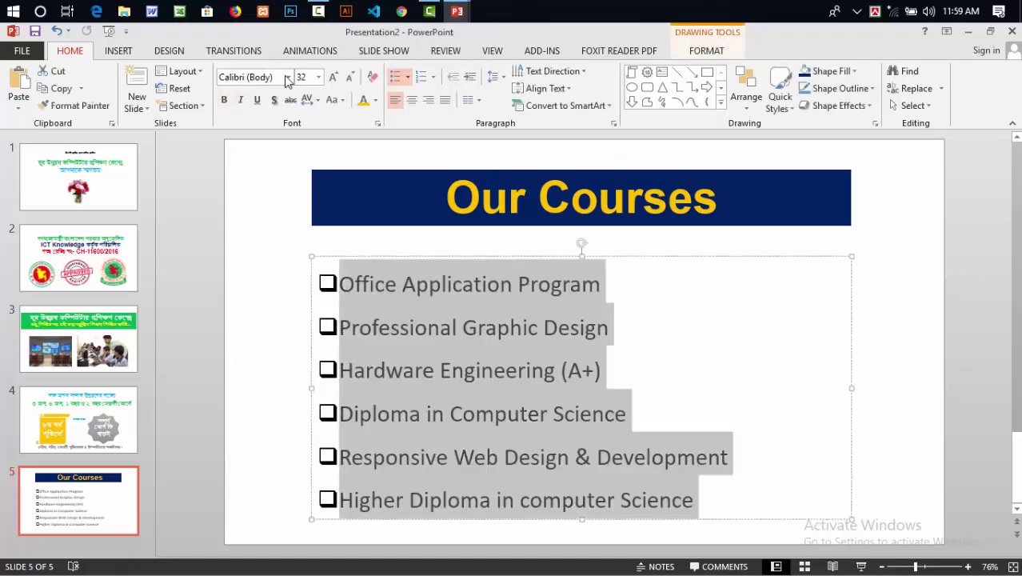
- Try Comic Sans MS on the course list, then revert to Calibri
{"action": "left_click", "coordinate": [289, 76]}
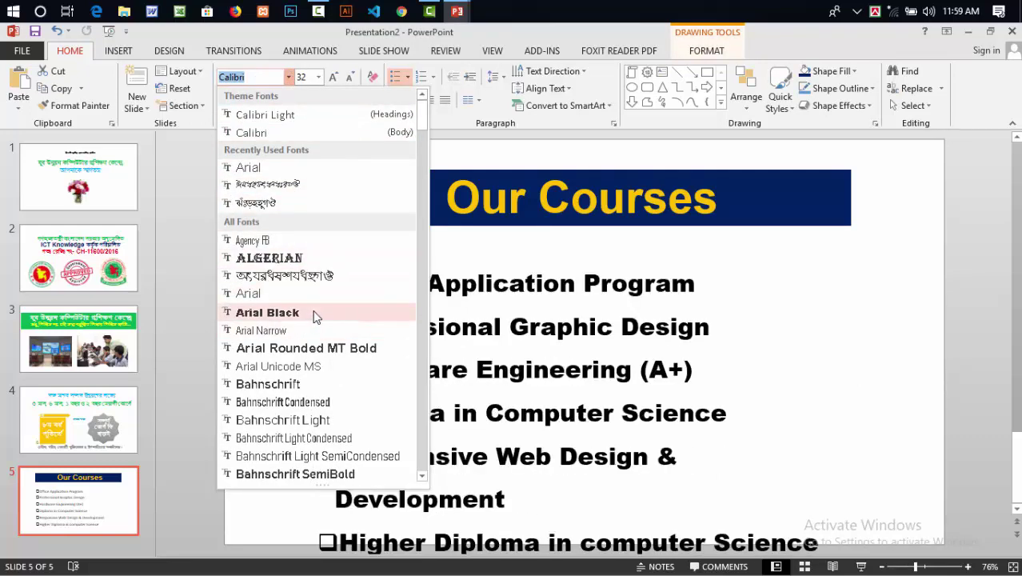
{"action": "scroll", "coordinate": [312, 316], "scroll_direction": "down", "scroll_amount": 3}
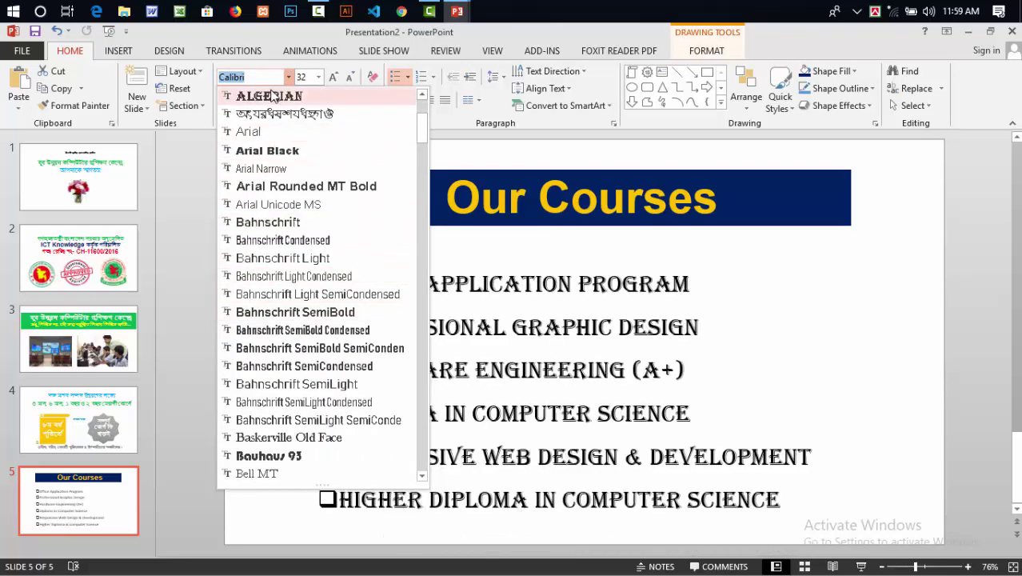
{"action": "type", "text": "Colonna MT"}
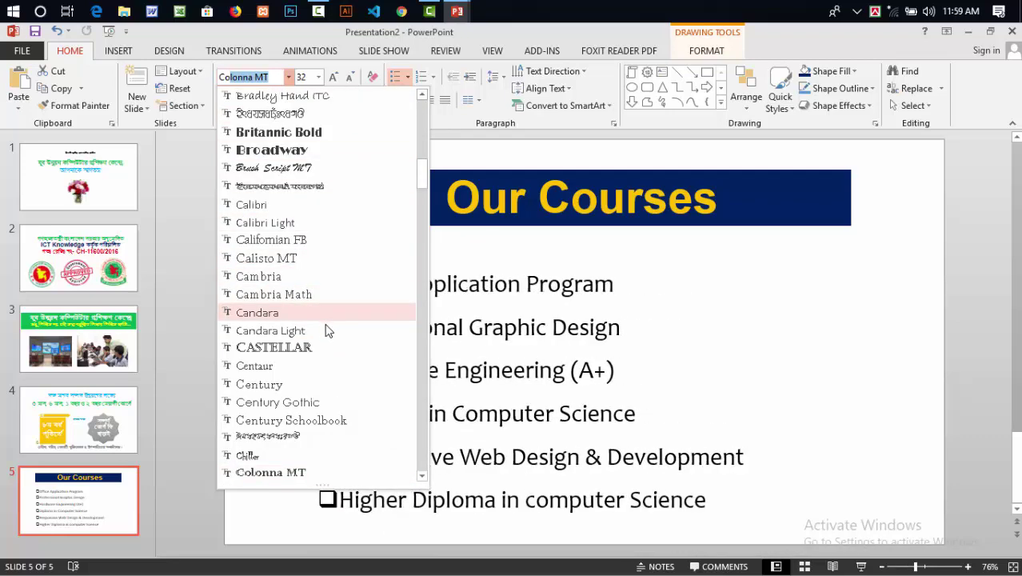
{"action": "scroll", "coordinate": [324, 380], "scroll_direction": "down", "scroll_amount": 1}
{"action": "scroll", "coordinate": [316, 388], "scroll_direction": "down", "scroll_amount": 1}
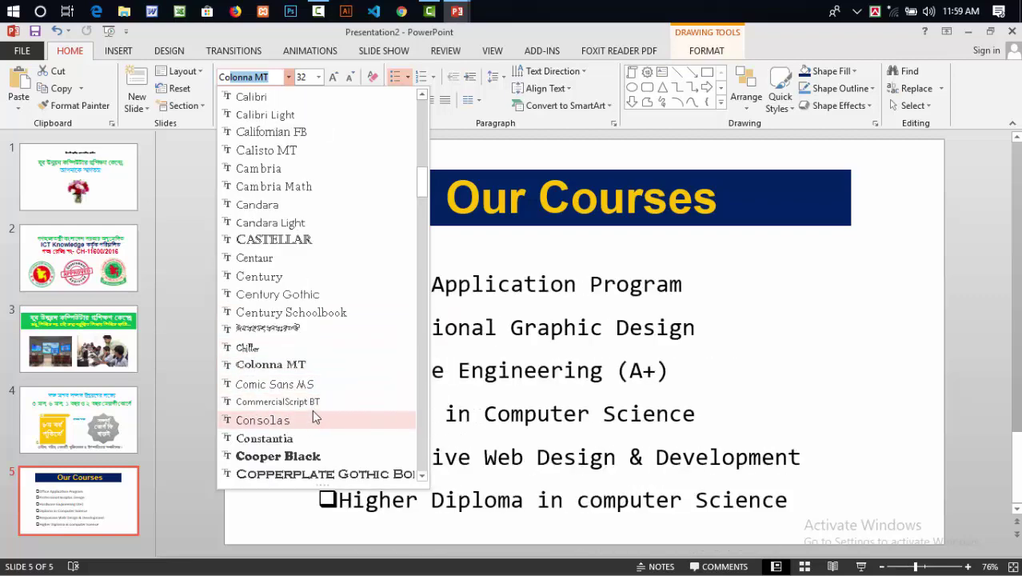
{"action": "left_click", "coordinate": [320, 385]}
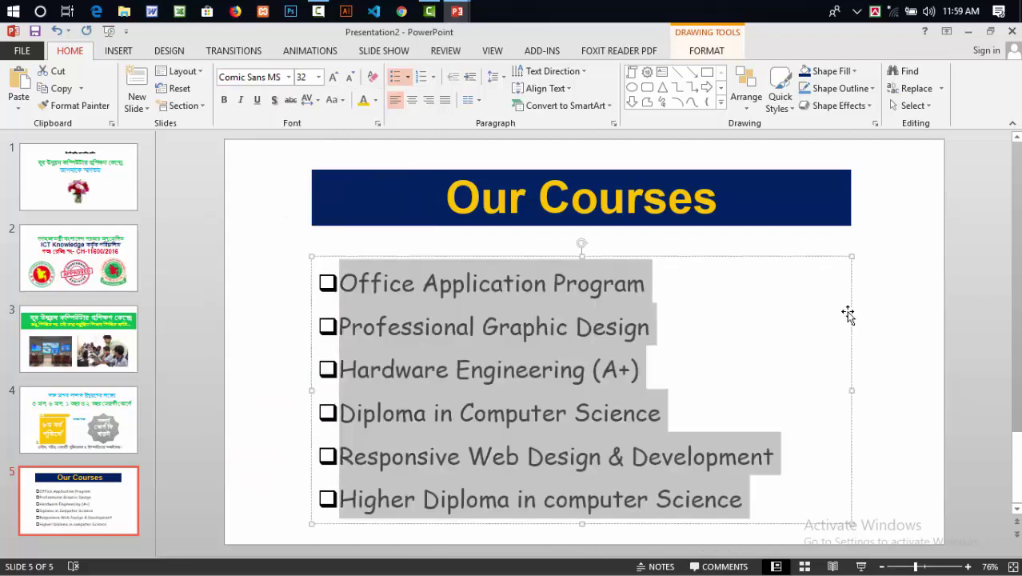
{"action": "key", "text": "ctrl+z"}
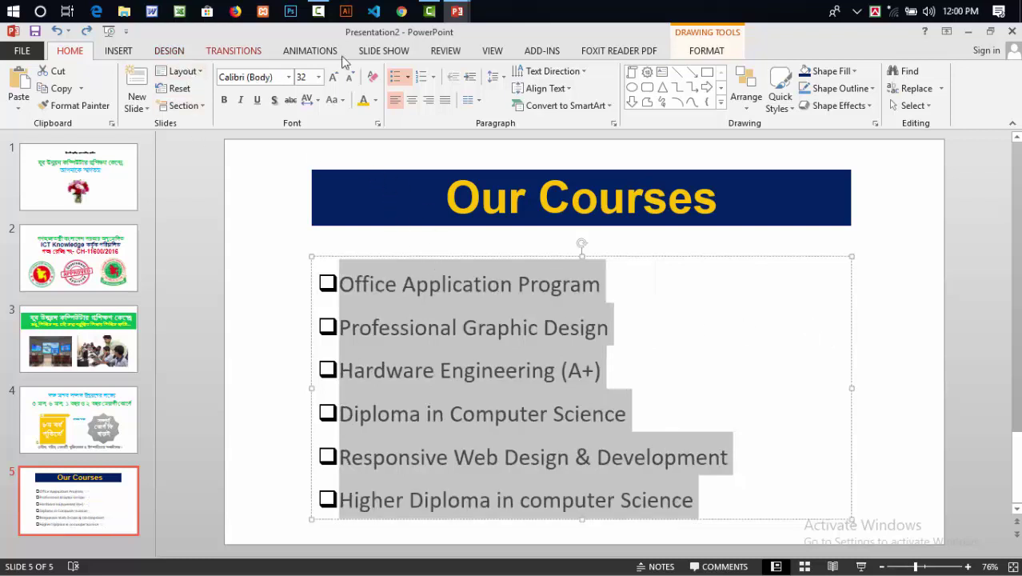
- Turn on the ruler and drag the hanging indent right to widen the bullet-to-text gap
{"action": "left_click", "coordinate": [486, 52]}
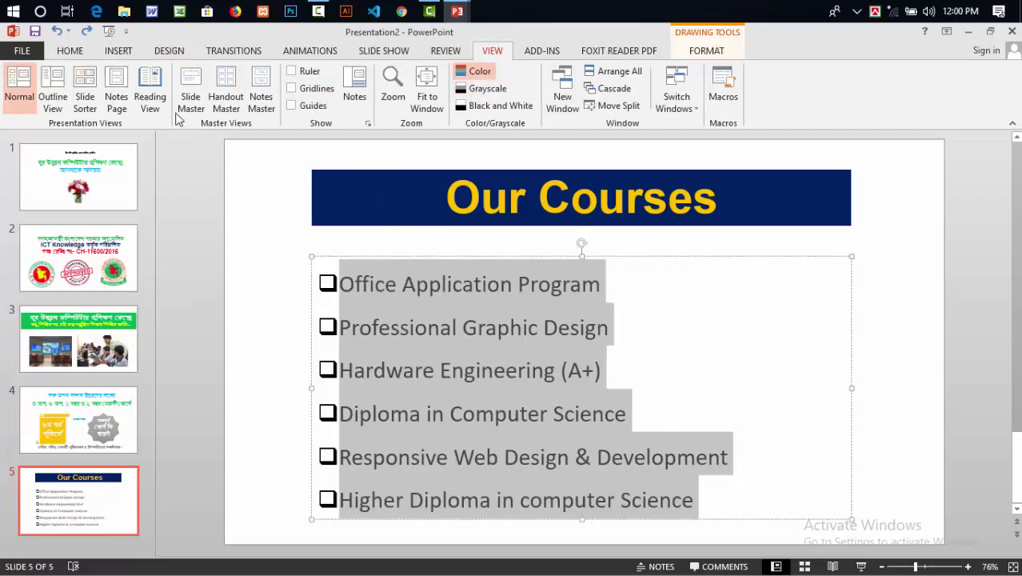
{"action": "left_click", "coordinate": [293, 73]}
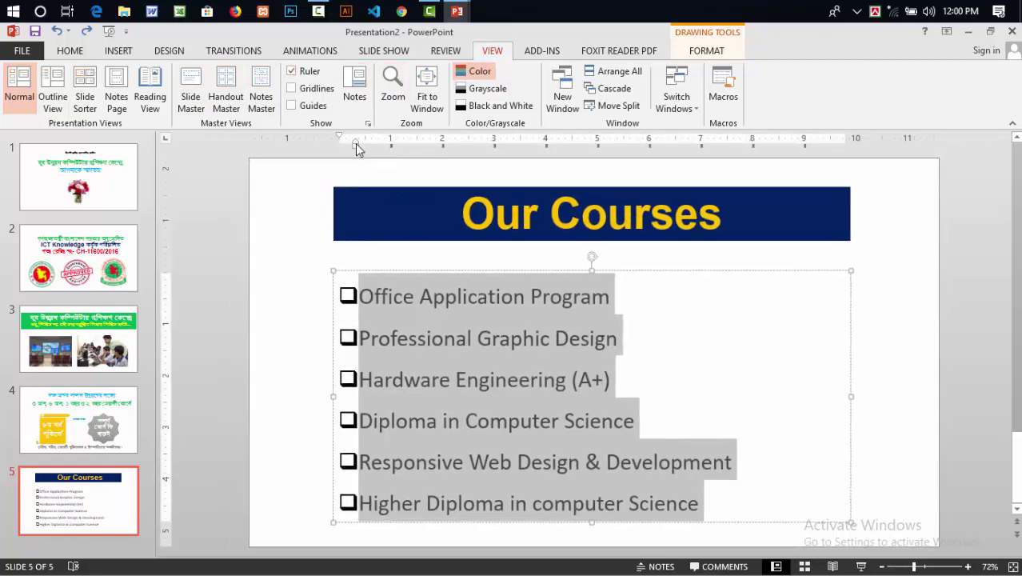
{"action": "left_click_drag", "start_coordinate": [355, 143], "coordinate": [390, 143]}
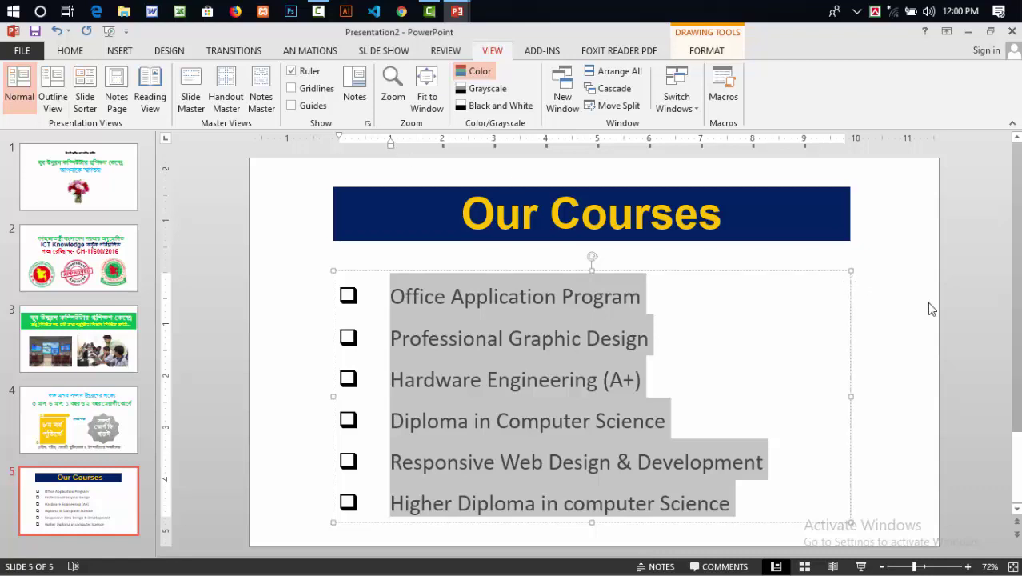
- Check the new indent, then select all six course lines
{"action": "left_click", "coordinate": [888, 296]}
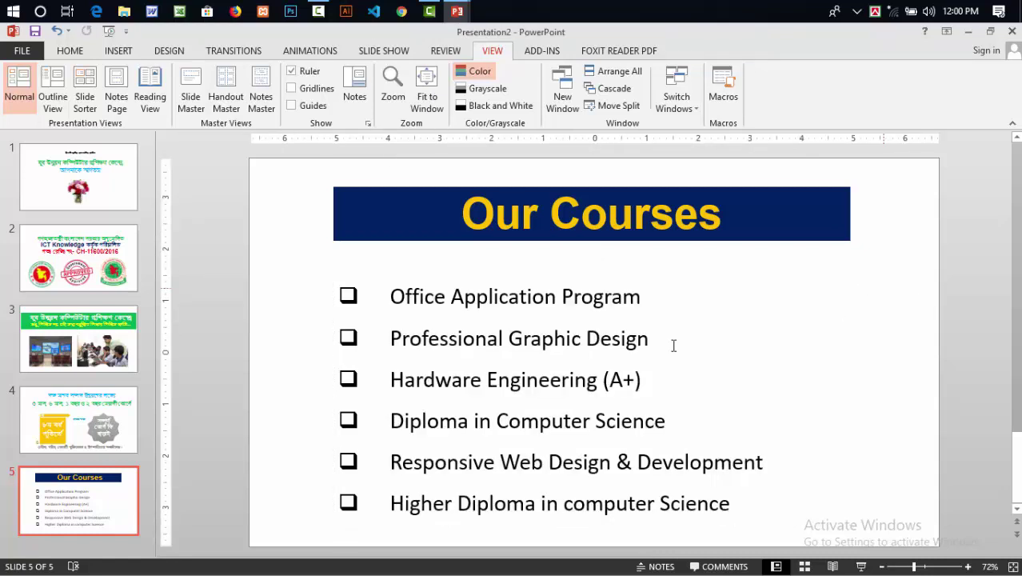
{"action": "left_click", "coordinate": [485, 309]}
{"action": "left_click_drag", "start_coordinate": [390, 296], "coordinate": [752, 500]}
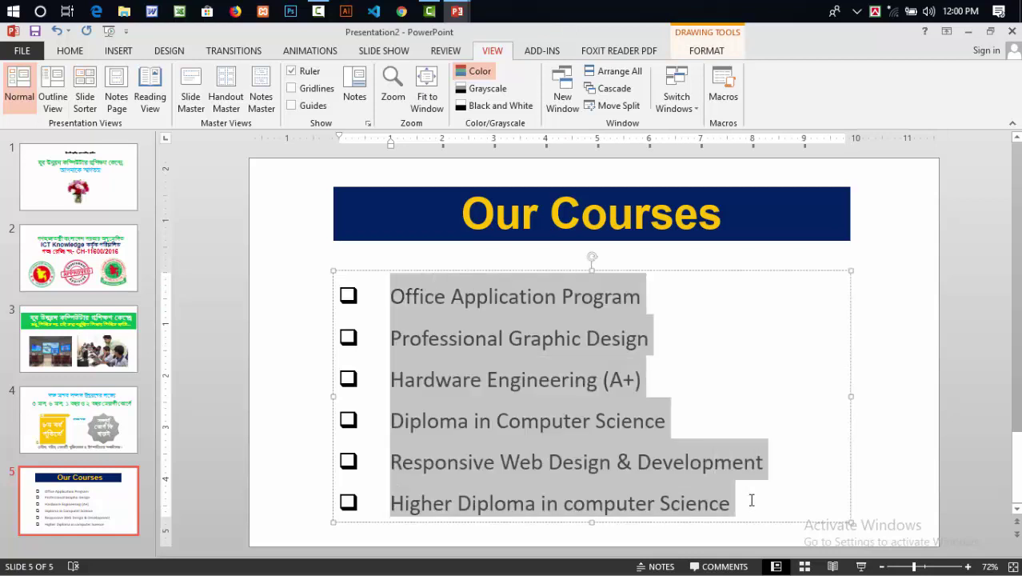
- Colour the six course names dark red using More Colors
{"action": "left_click", "coordinate": [69, 51]}
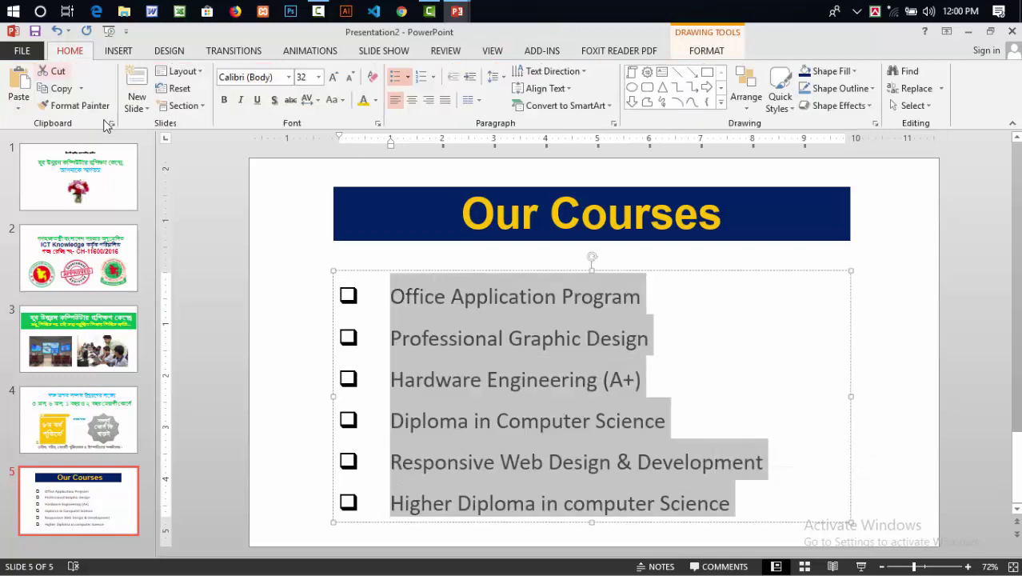
{"action": "left_click", "coordinate": [378, 103]}
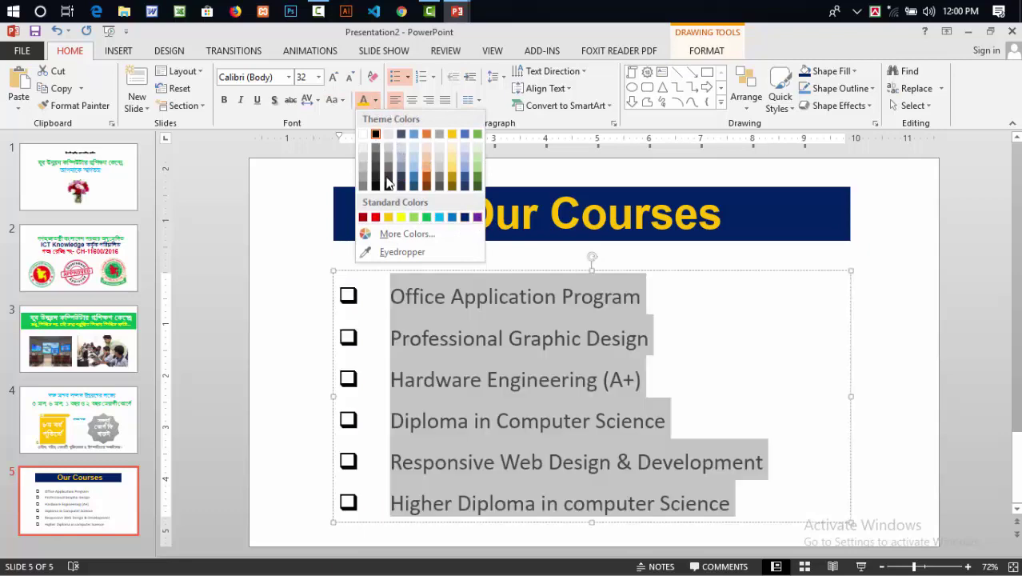
{"action": "left_click", "coordinate": [408, 234]}
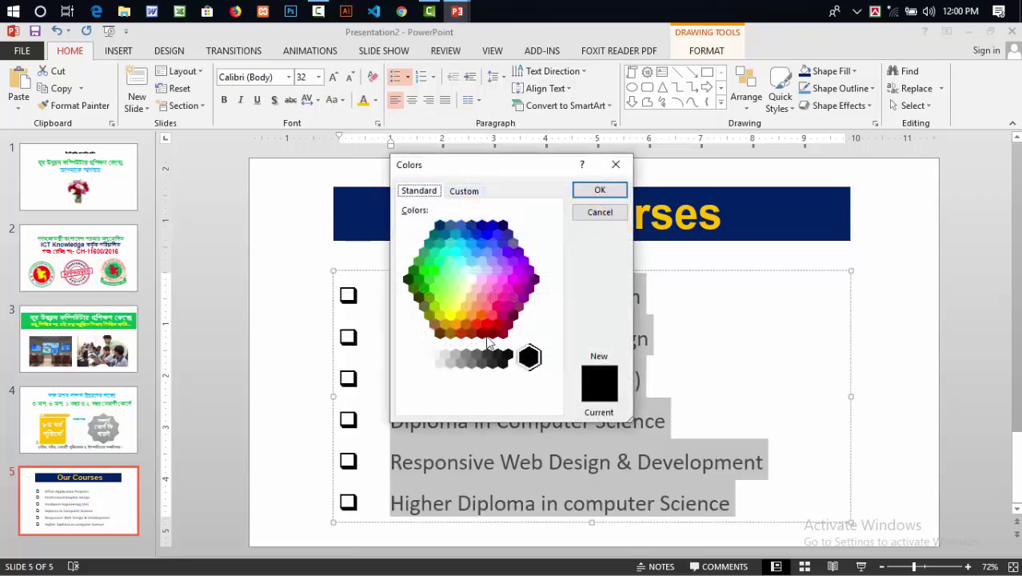
{"action": "left_click", "coordinate": [502, 333]}
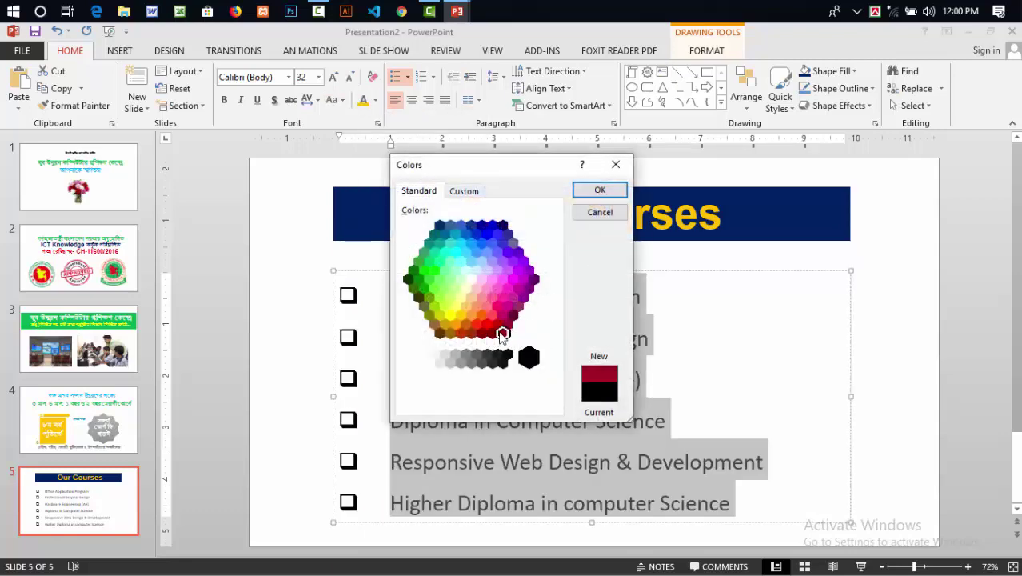
{"action": "left_click", "coordinate": [612, 192]}
{"action": "left_click", "coordinate": [738, 325]}
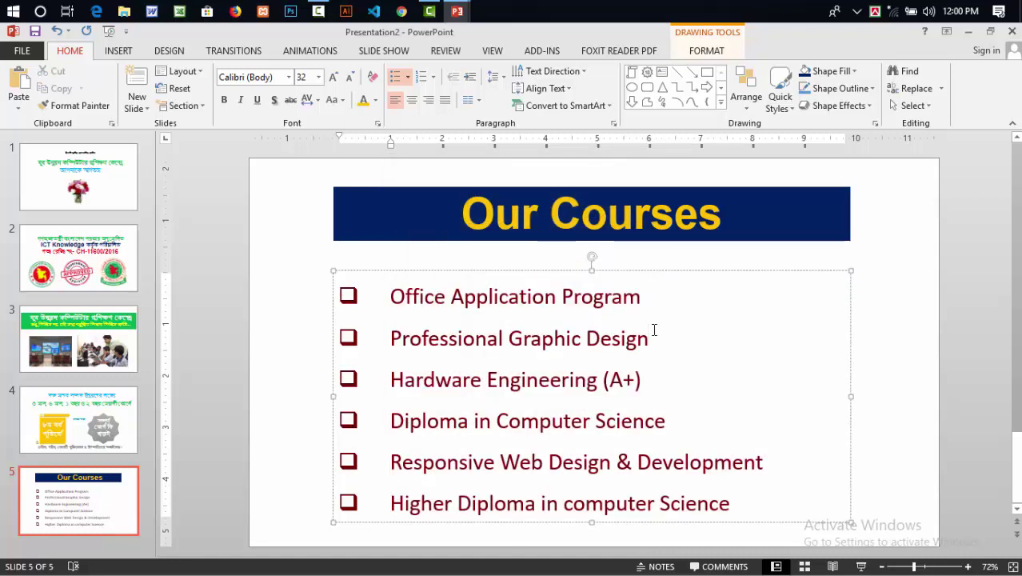
- Make all the course text bold and return focus to slide 5 in the slide list
{"action": "key", "text": "ctrl+a"}
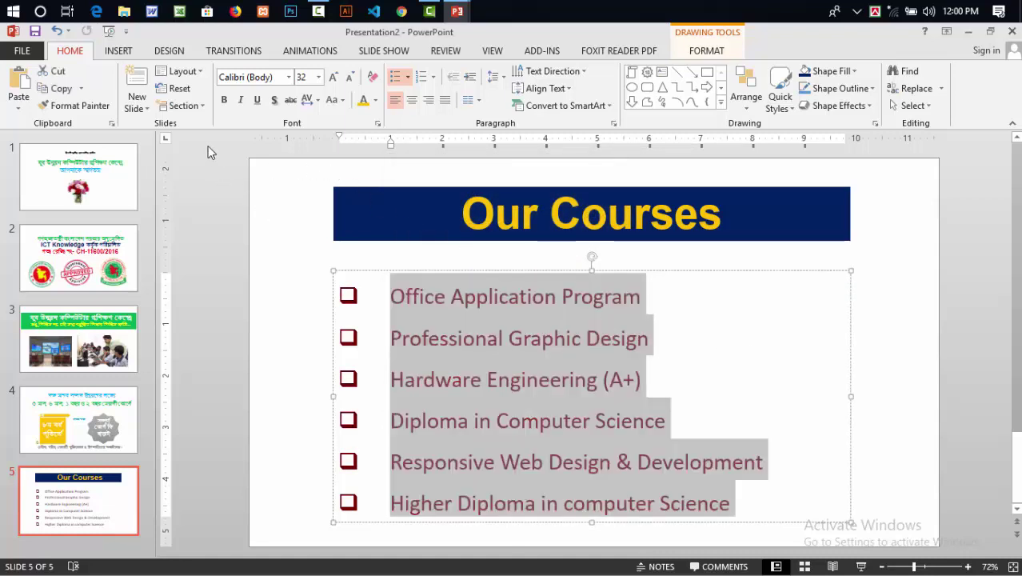
{"action": "left_click", "coordinate": [225, 101]}
{"action": "left_click", "coordinate": [529, 379]}
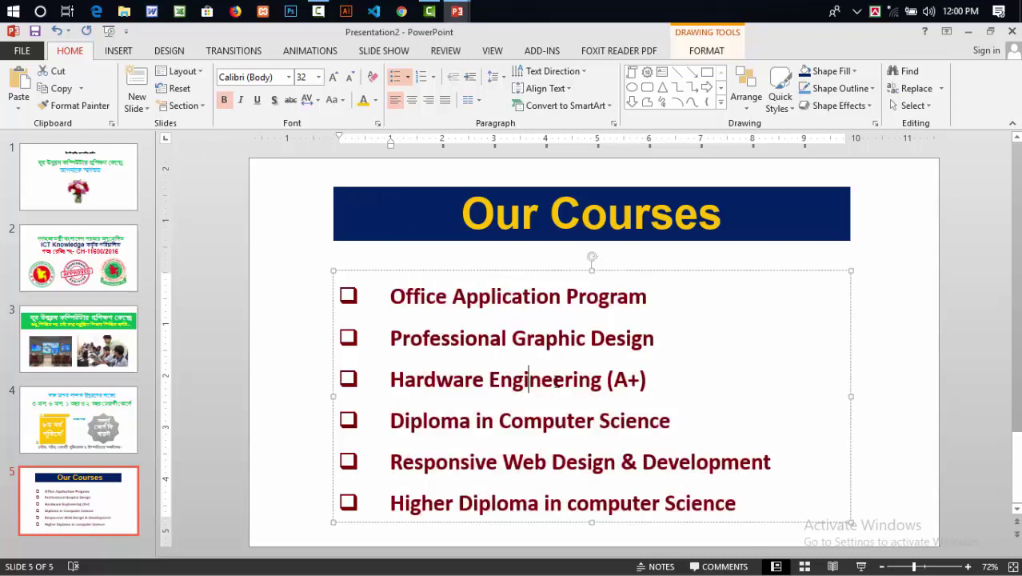
{"action": "left_click", "coordinate": [907, 334]}
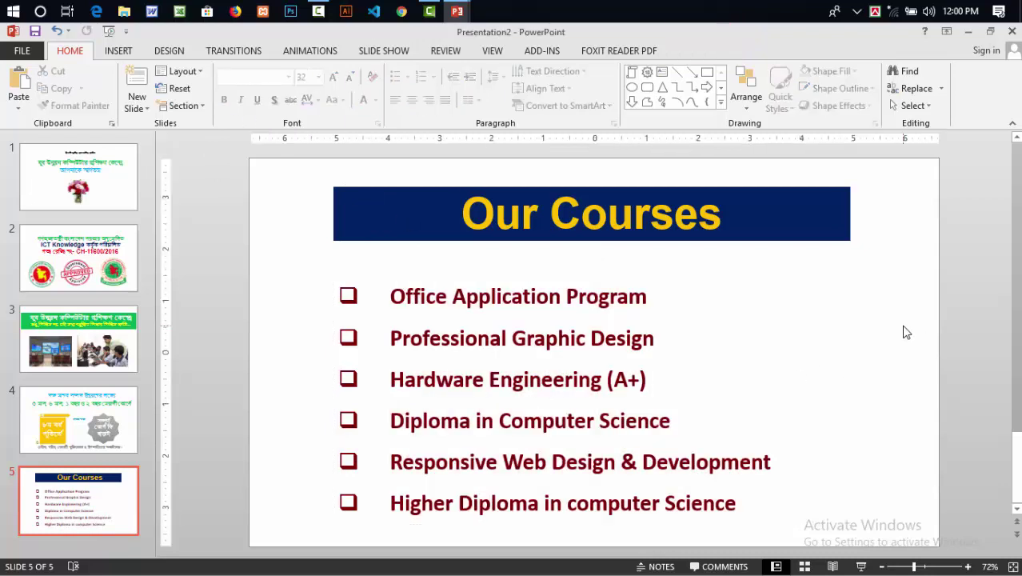
{"action": "left_click", "coordinate": [120, 501]}
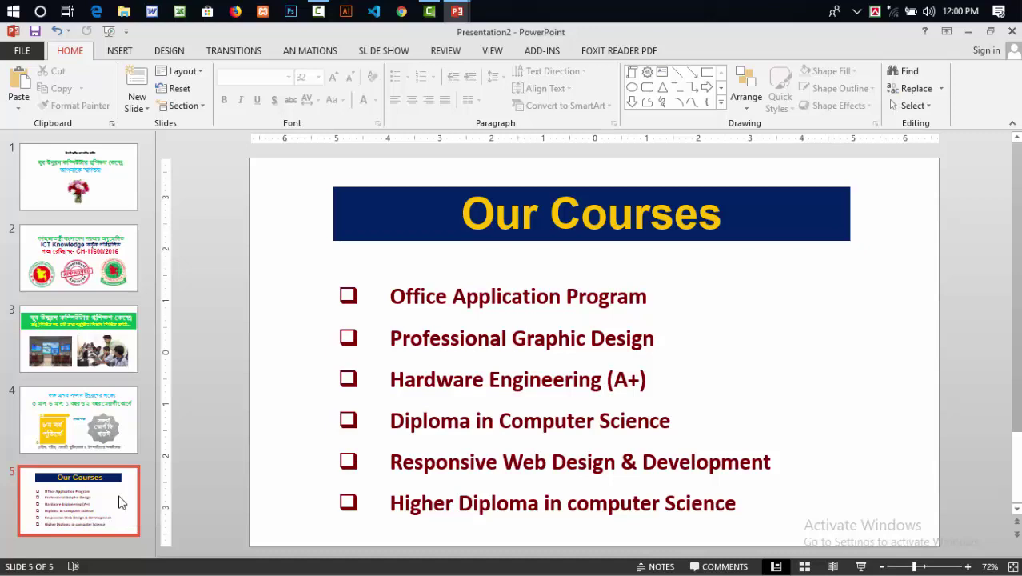
- Paste the copied welcome slide after slide 5 as slide 6, then select its title text
{"action": "left_click", "coordinate": [90, 520]}
{"action": "key", "text": "ctrl+v"}
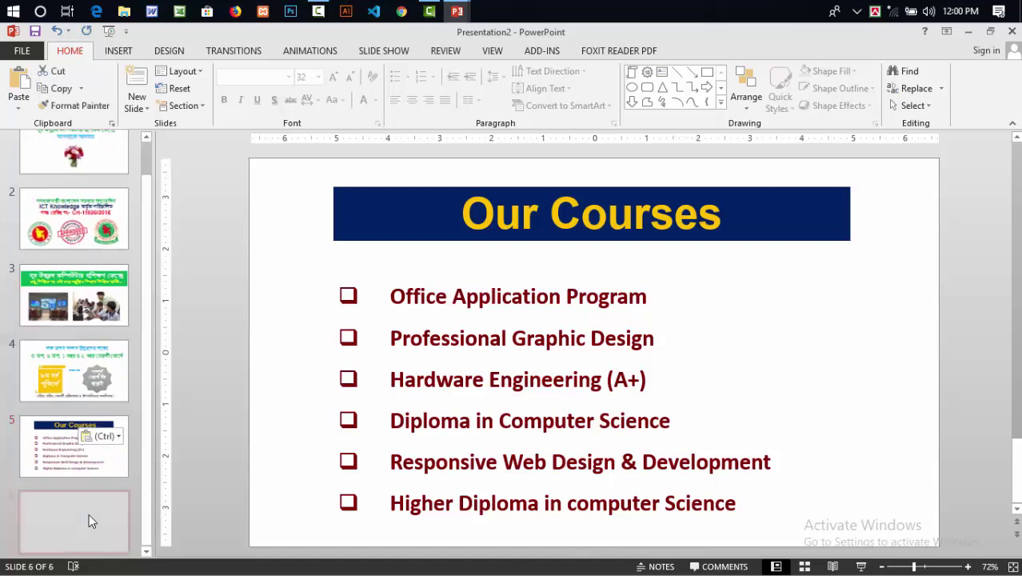
{"action": "left_click_drag", "start_coordinate": [730, 308], "coordinate": [362, 288]}
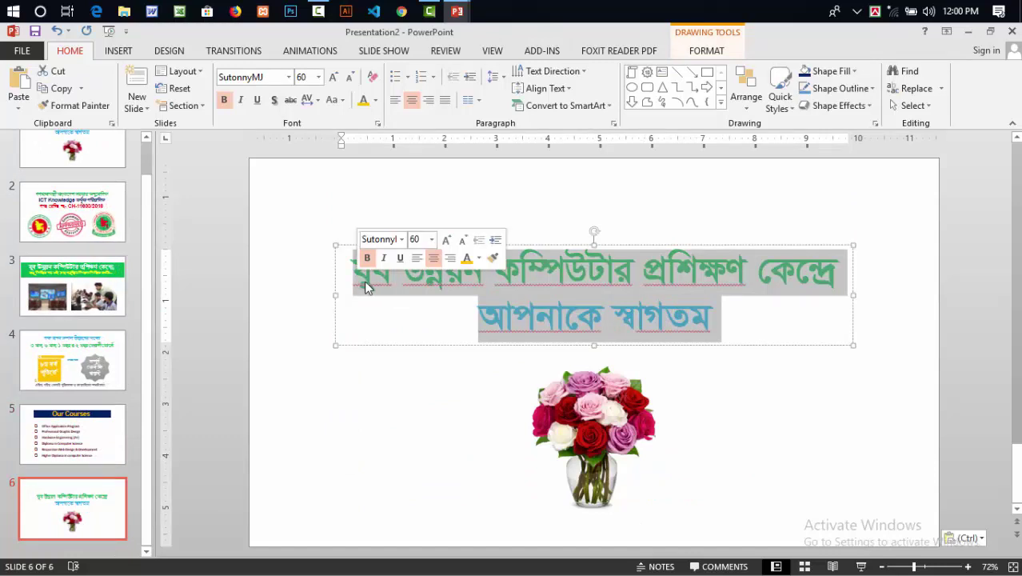
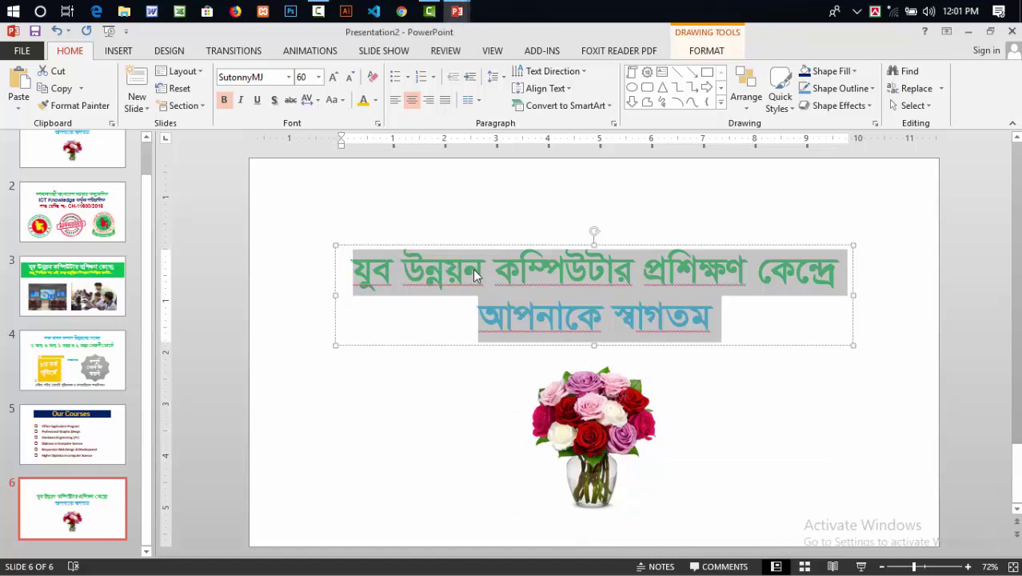
- Replace the old title with 'বিস্তারিত তথ্যের জন্য অফিসে যোগাযোগ করুন-'
{"action": "type", "text": "dq"}
{"action": "key", "text": "BackSpace"}
{"action": "key", "text": "BackSpace"}
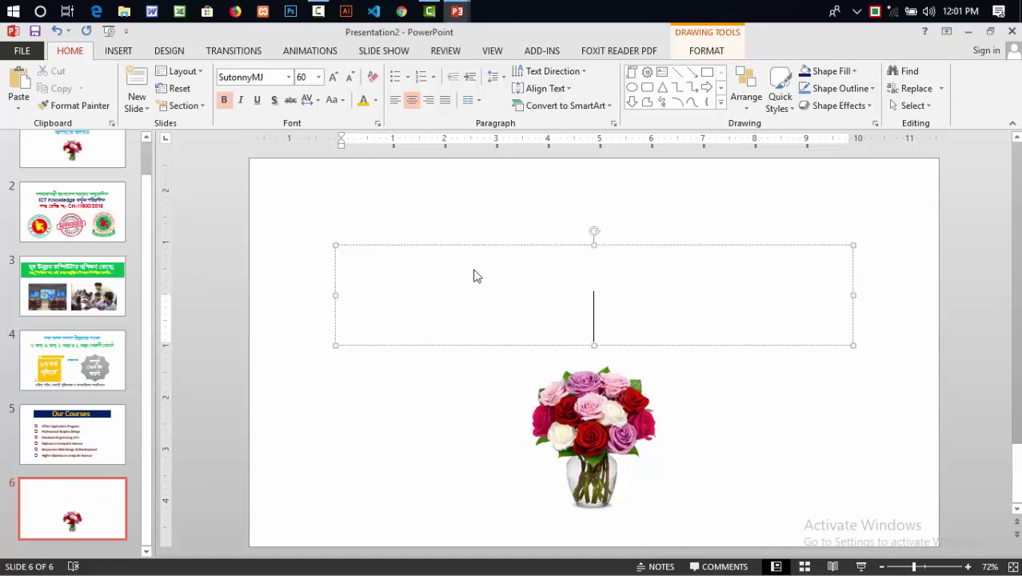
{"action": "type", "text": "বিস্তারিত "}
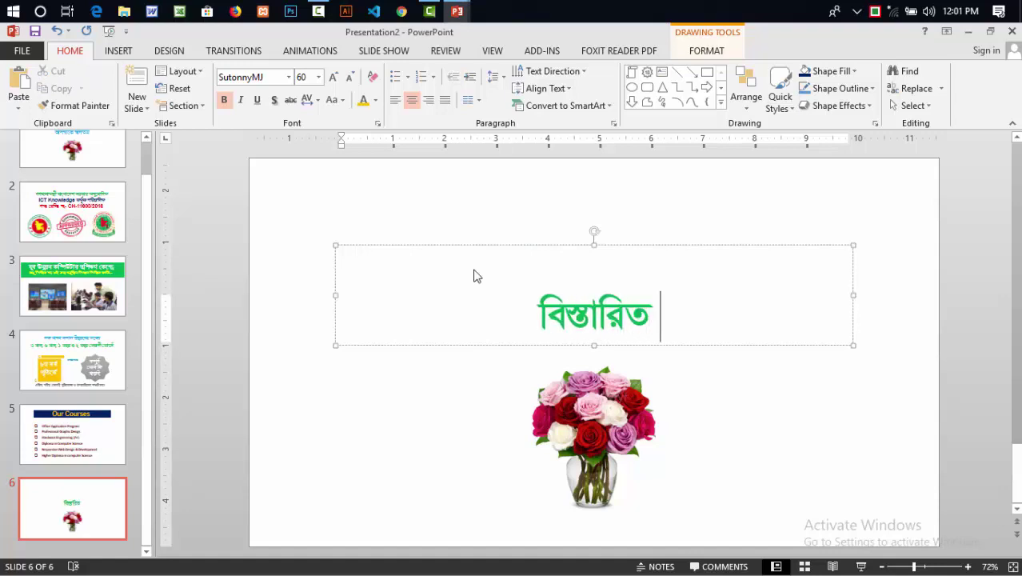
{"action": "type", "text": "ে"}
{"action": "type", "text": "তথ্য"}
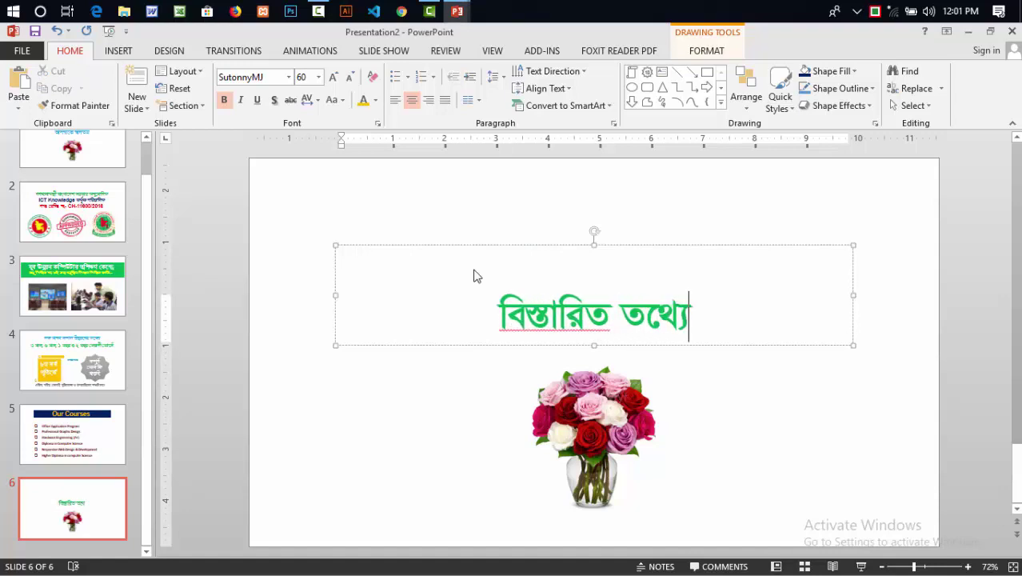
{"action": "type", "text": "র জন্য অ"}
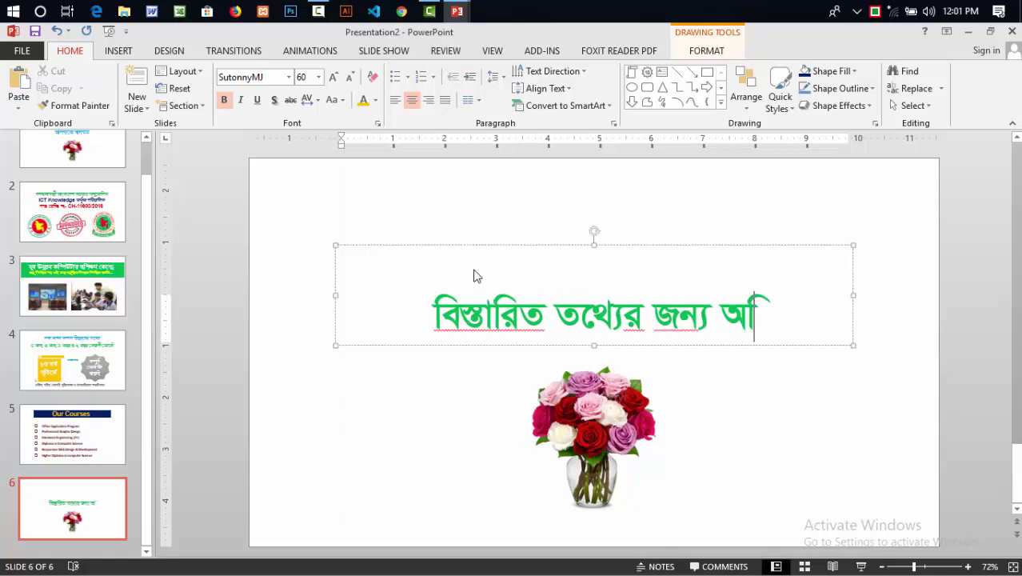
{"action": "type", "text": "ফিসে েযোগাযো"}
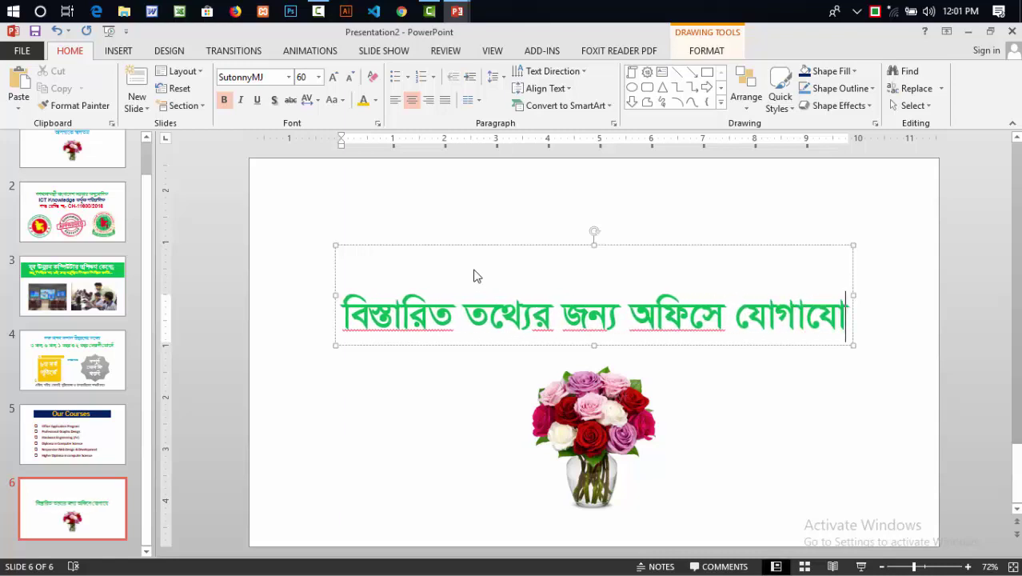
{"action": "type", "text": "গ করুন-"}
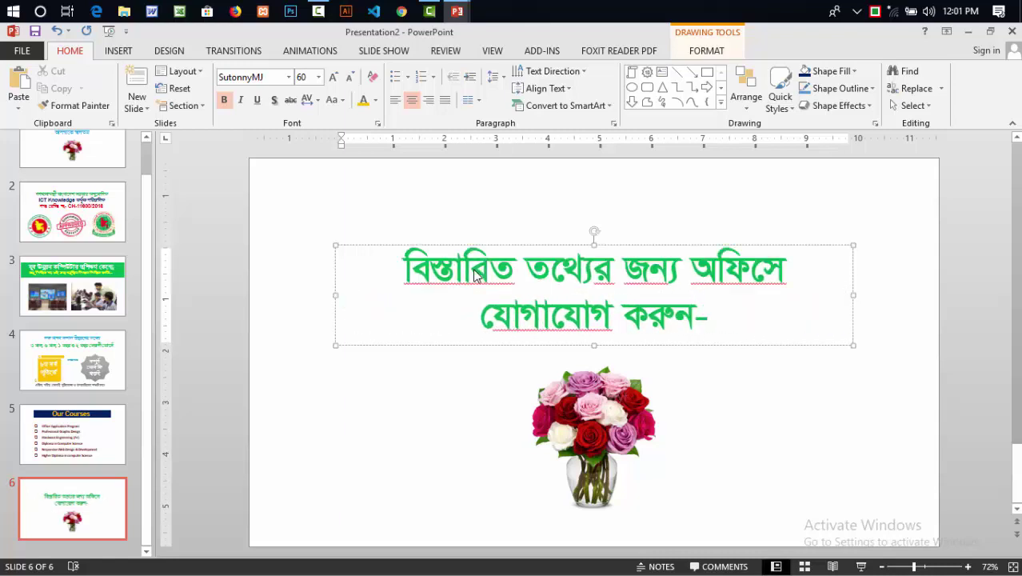
- Shrink the heading to 48 pt on one line, fit its box, and place it at the top
{"action": "key", "text": "ctrl+a"}
{"action": "key", "text": "ctrl+bracketleft"}
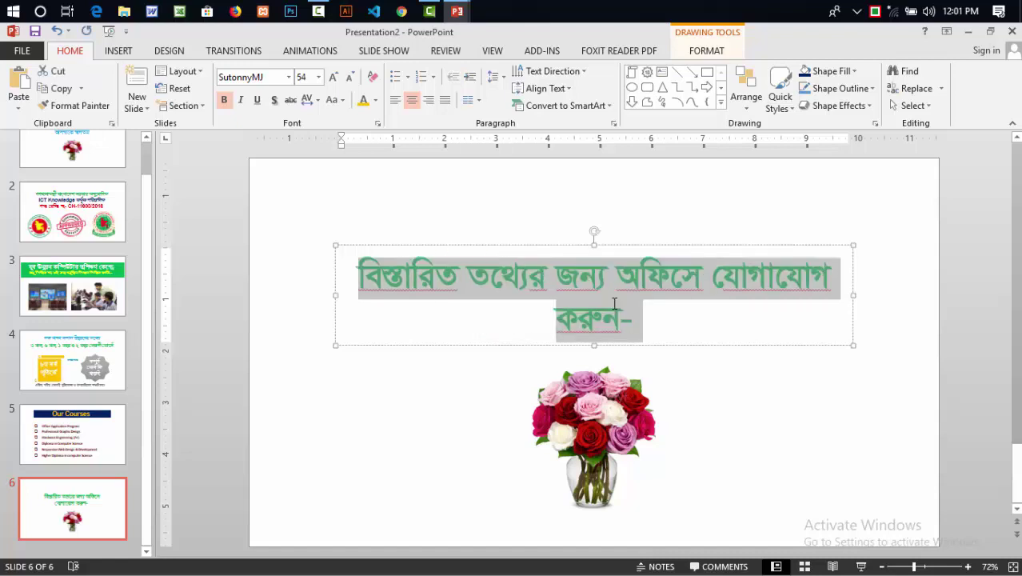
{"action": "key", "text": "ctrl+bracketleft"}
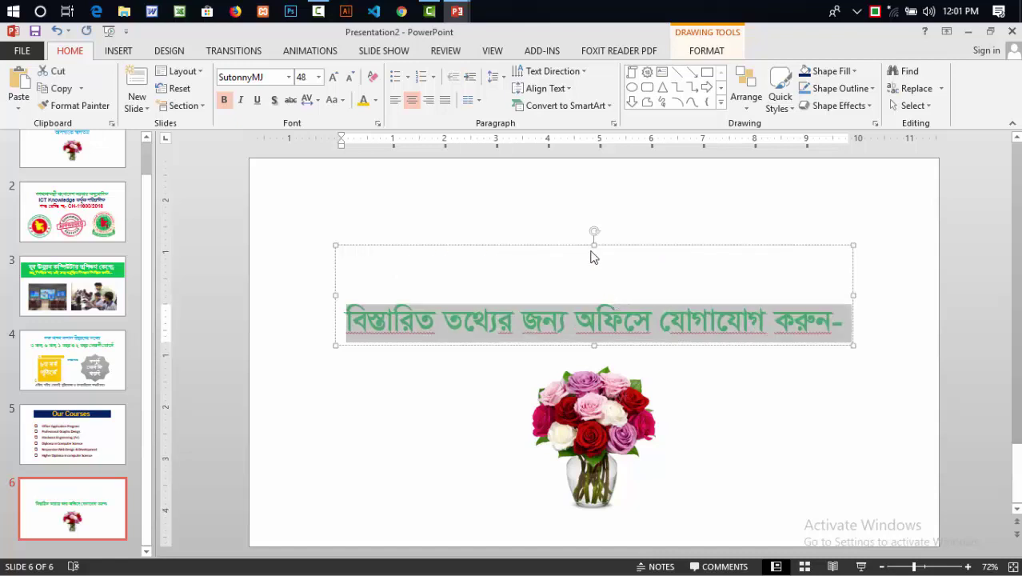
{"action": "left_click_drag", "start_coordinate": [593, 245], "coordinate": [590, 299]}
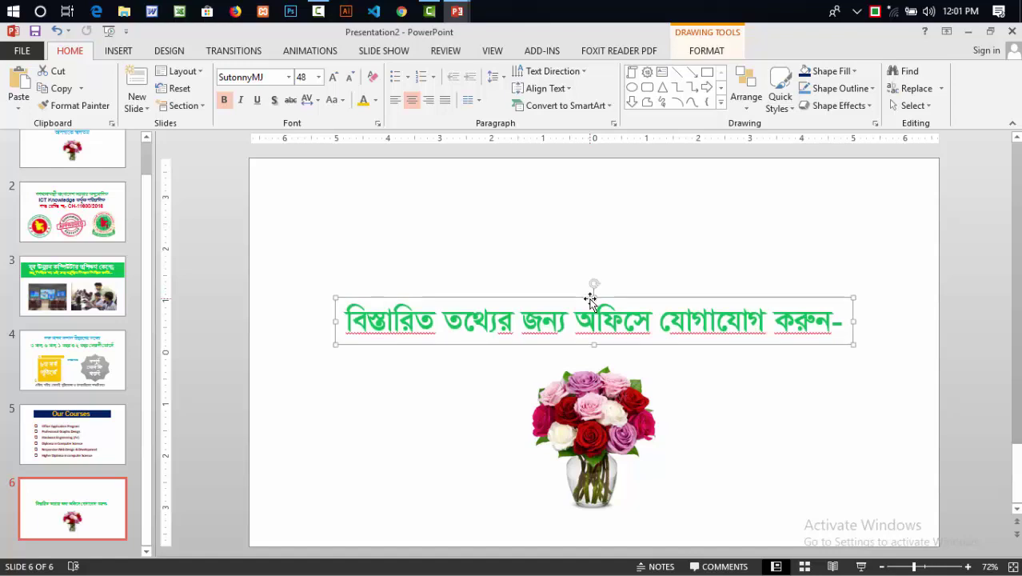
{"action": "key", "text": "Up"}
{"action": "key", "text": "Up"}
{"action": "key", "text": "Up"}
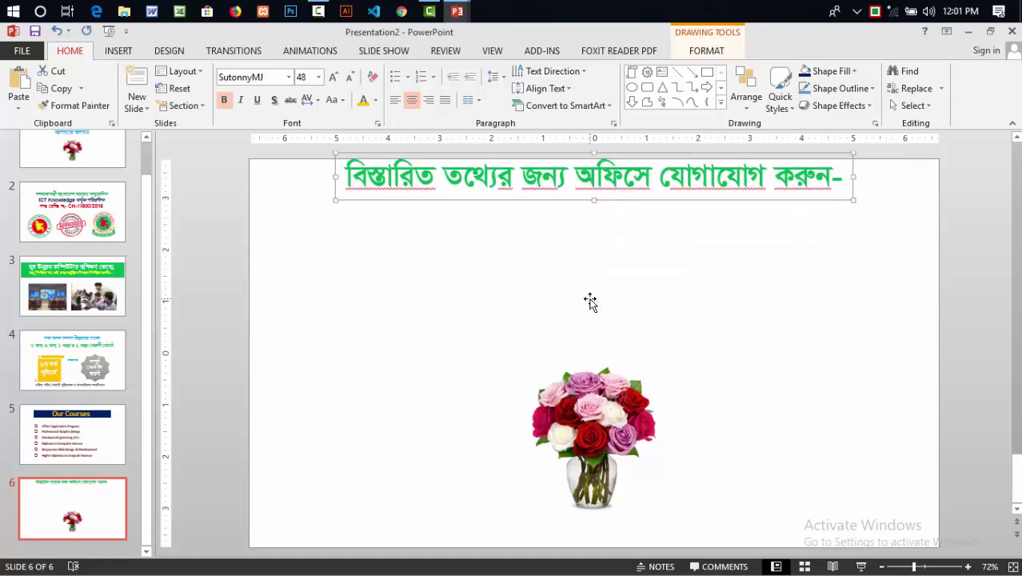
{"action": "key", "text": "Down"}
{"action": "key", "text": "Down"}
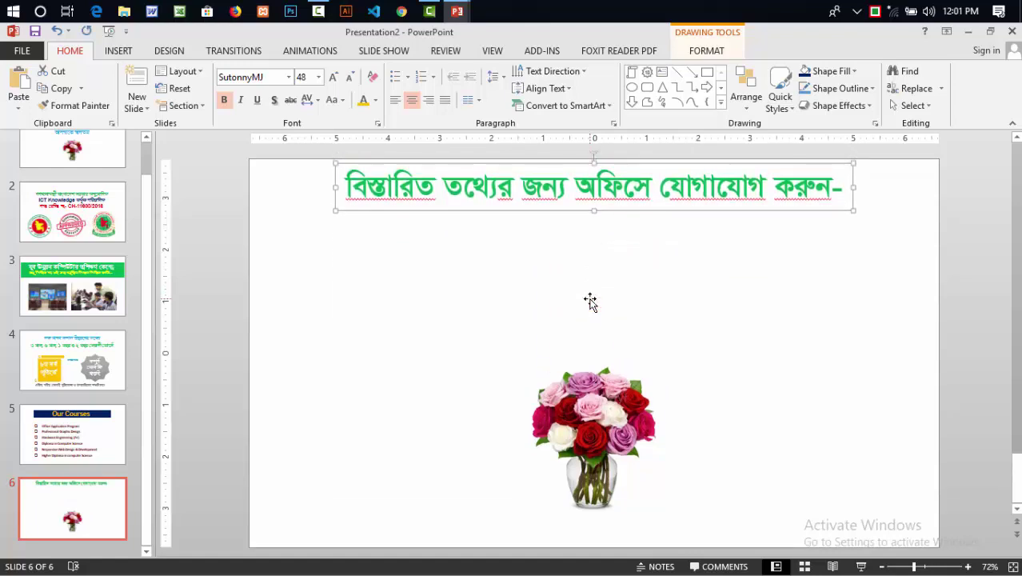
- Delete the flower-vase picture below the heading
{"action": "left_click", "coordinate": [581, 412]}
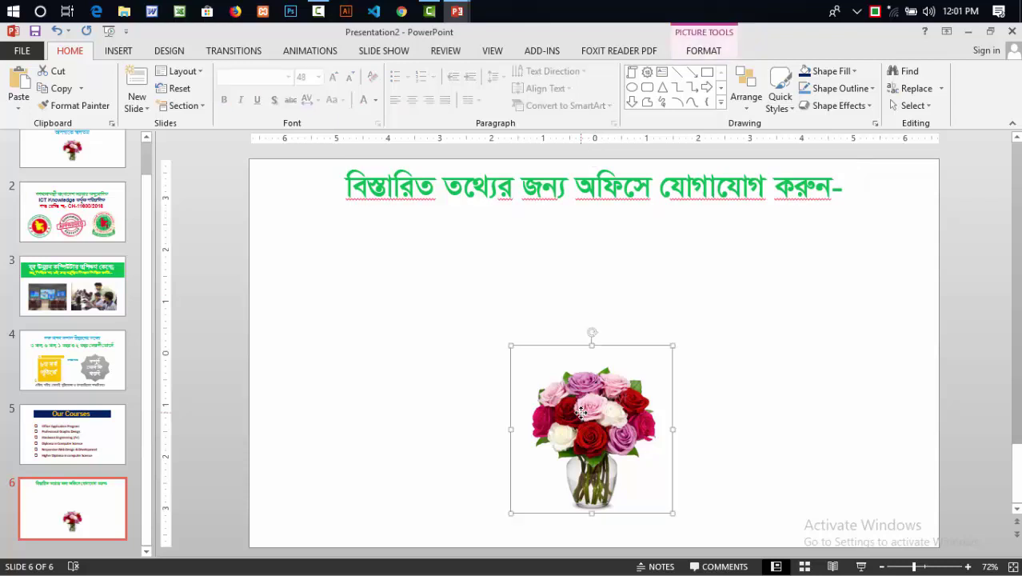
{"action": "key", "text": "Delete"}
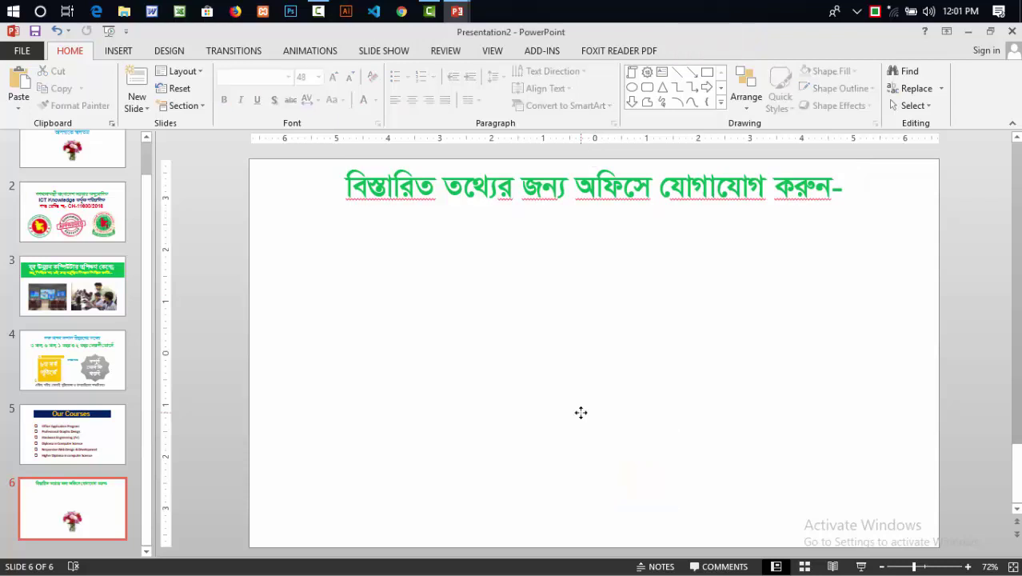
{"action": "left_click", "coordinate": [682, 201]}
{"action": "left_click", "coordinate": [634, 267]}
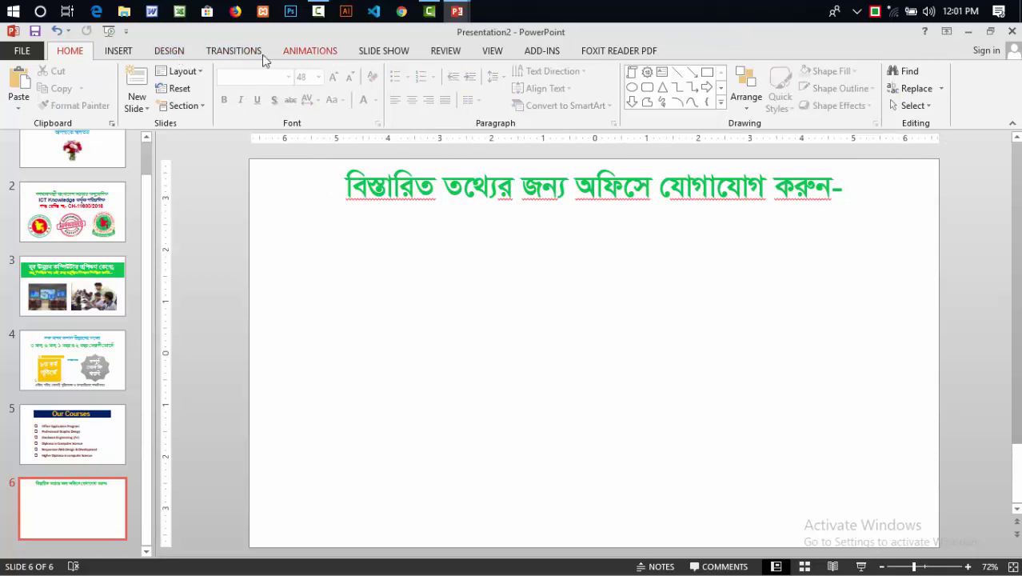
- Draw a trial text box on the left of the slide, resize it, then discard it
{"action": "left_click", "coordinate": [126, 52]}
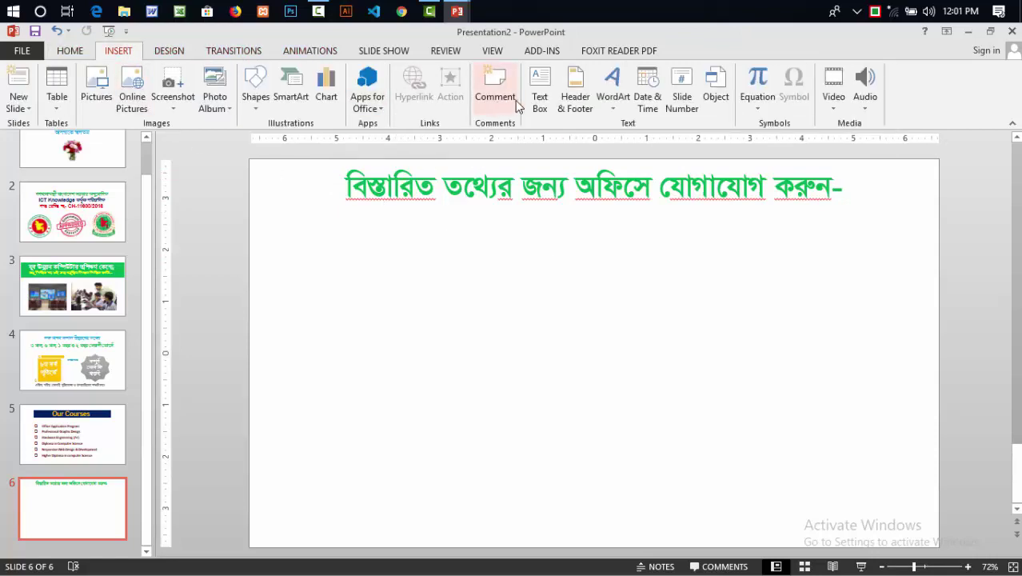
{"action": "left_click", "coordinate": [540, 88]}
{"action": "left_click_drag", "start_coordinate": [291, 281], "coordinate": [495, 441]}
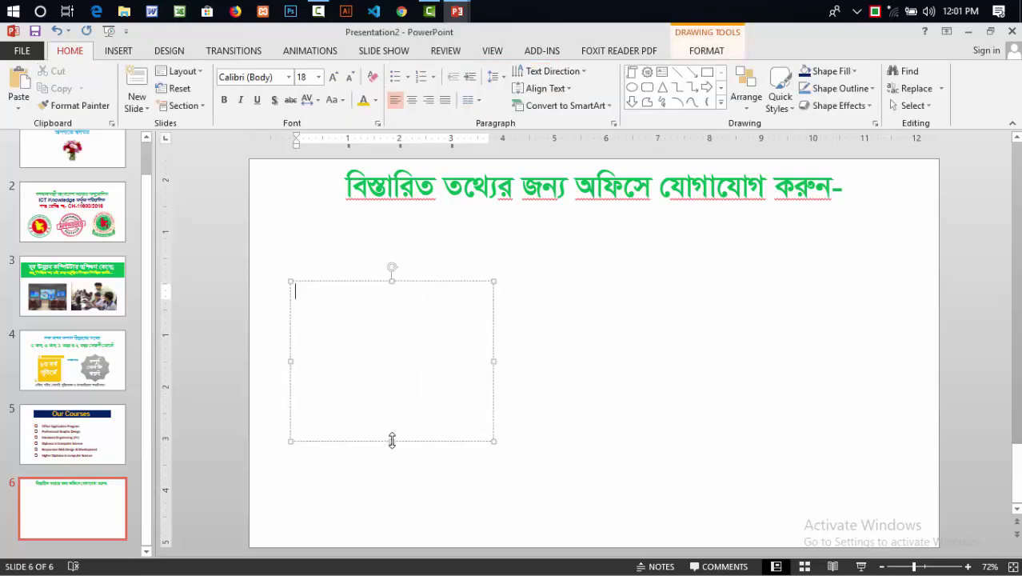
{"action": "left_click_drag", "start_coordinate": [392, 440], "coordinate": [392, 306]}
{"action": "key", "text": "Escape"}
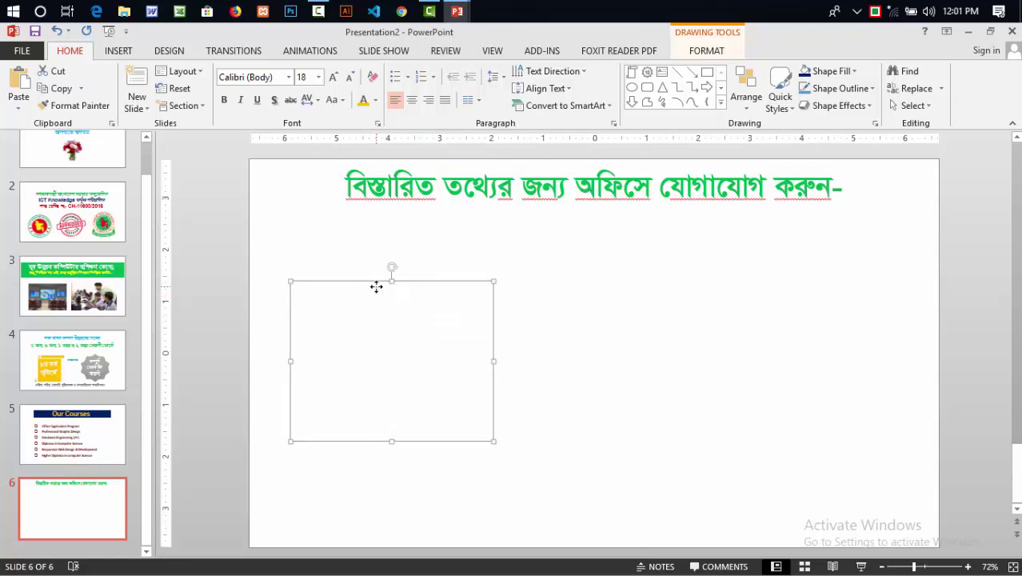
{"action": "double_click", "coordinate": [384, 312]}
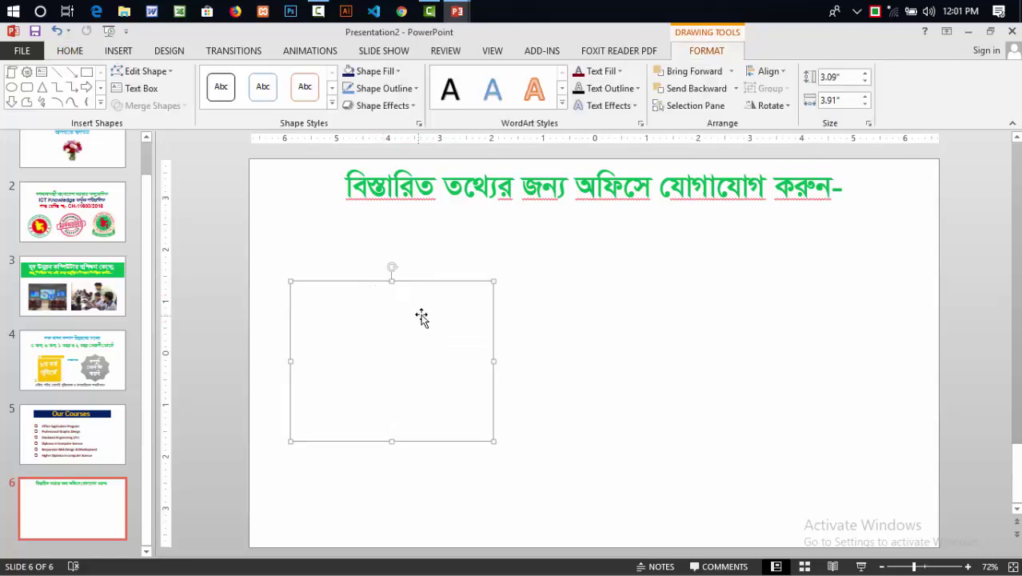
{"action": "left_click", "coordinate": [586, 336]}
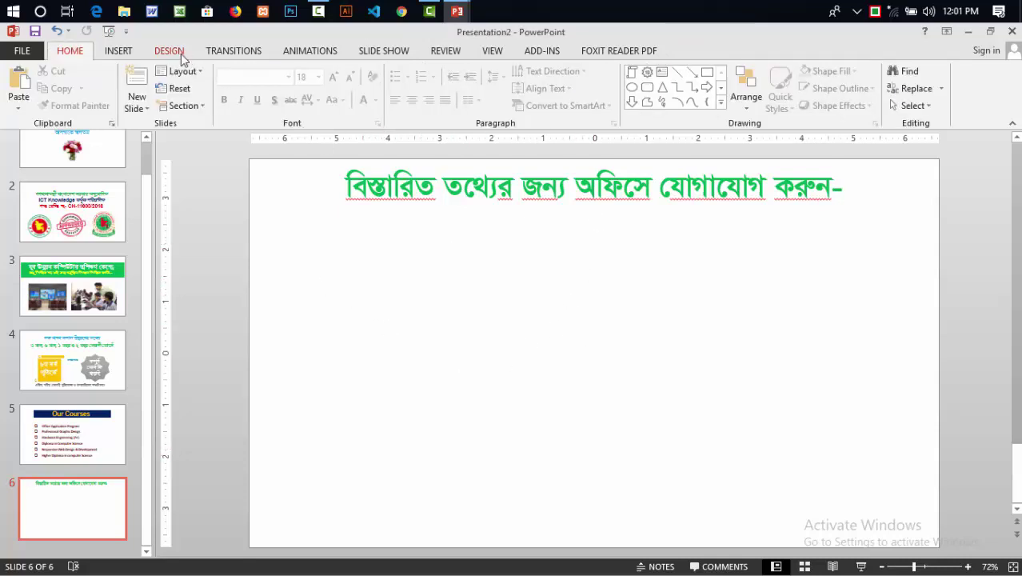
- Draw another text box below the heading, discard it, and return to the heading text
{"action": "left_click", "coordinate": [119, 51]}
{"action": "left_click", "coordinate": [540, 92]}
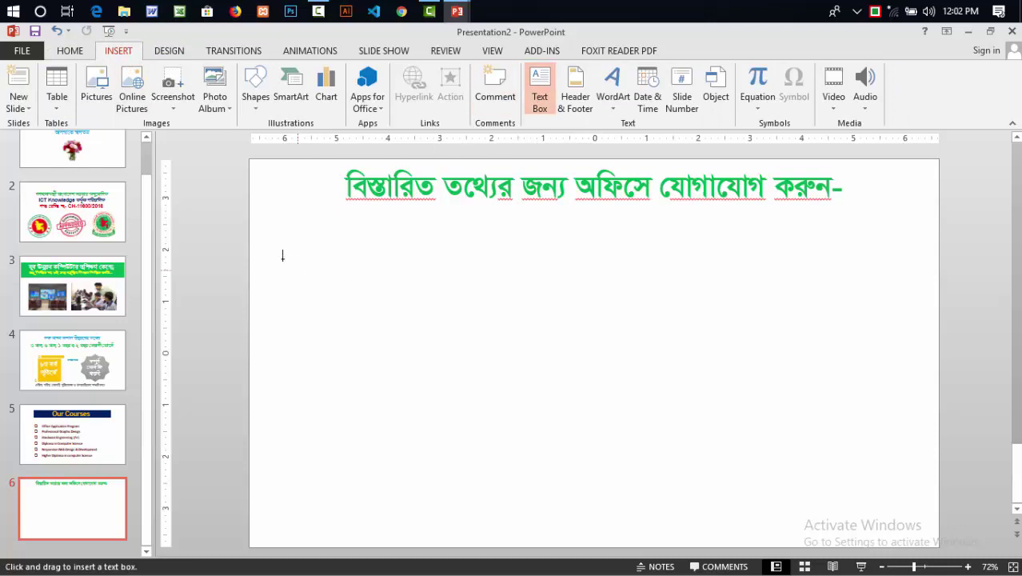
{"action": "left_click_drag", "start_coordinate": [274, 245], "coordinate": [484, 377]}
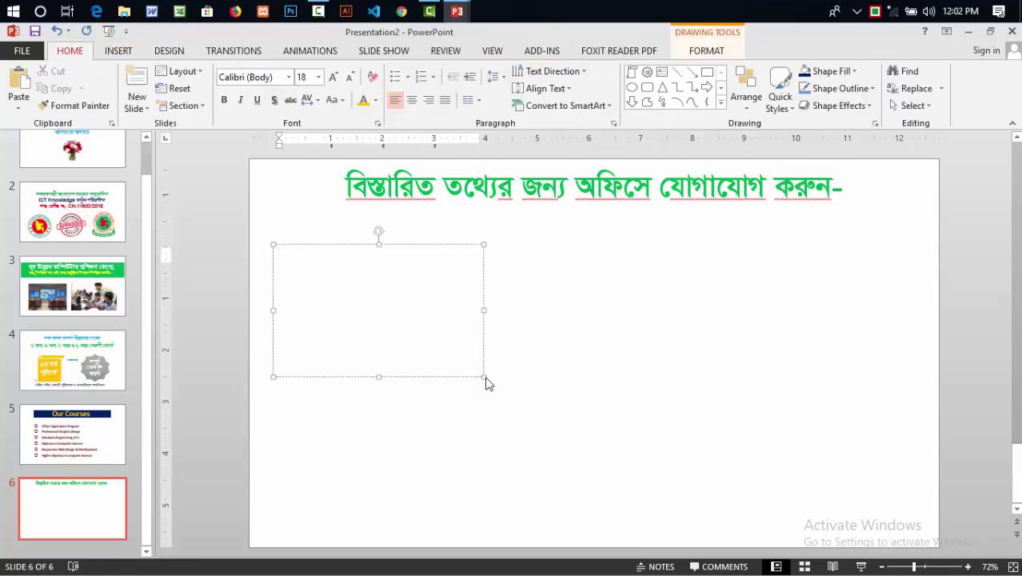
{"action": "left_click", "coordinate": [522, 348]}
{"action": "left_click", "coordinate": [537, 213]}
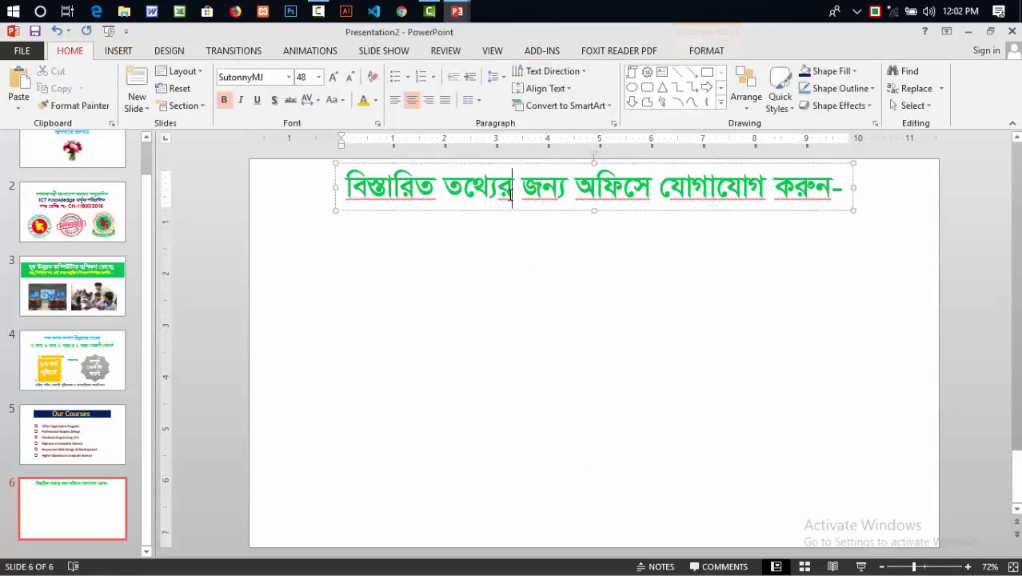
- Duplicate the heading lower and type 'চুয়েট শাখা' with the Raozan office address and a mobile number
{"action": "left_click_drag", "start_coordinate": [537, 213], "coordinate": [525, 340]}
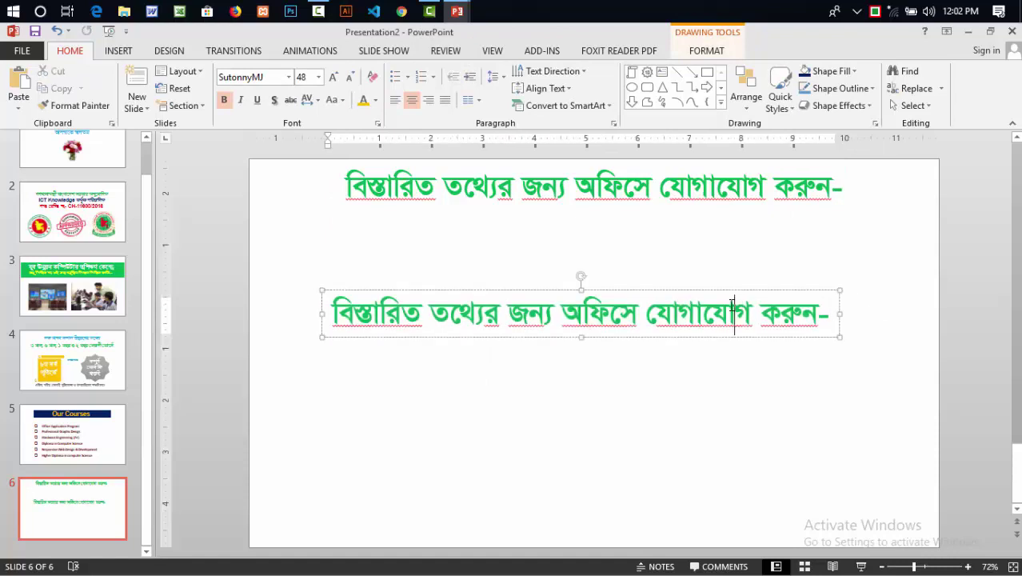
{"action": "key", "text": "ctrl+a"}
{"action": "type", "text": "চু"}
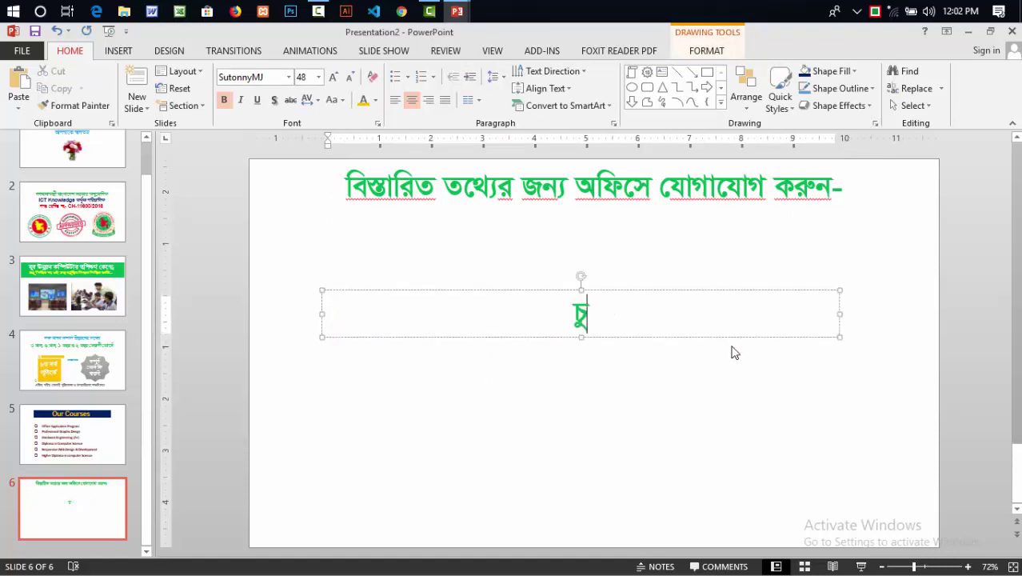
{"action": "type", "text": "য়েট শাখা"}
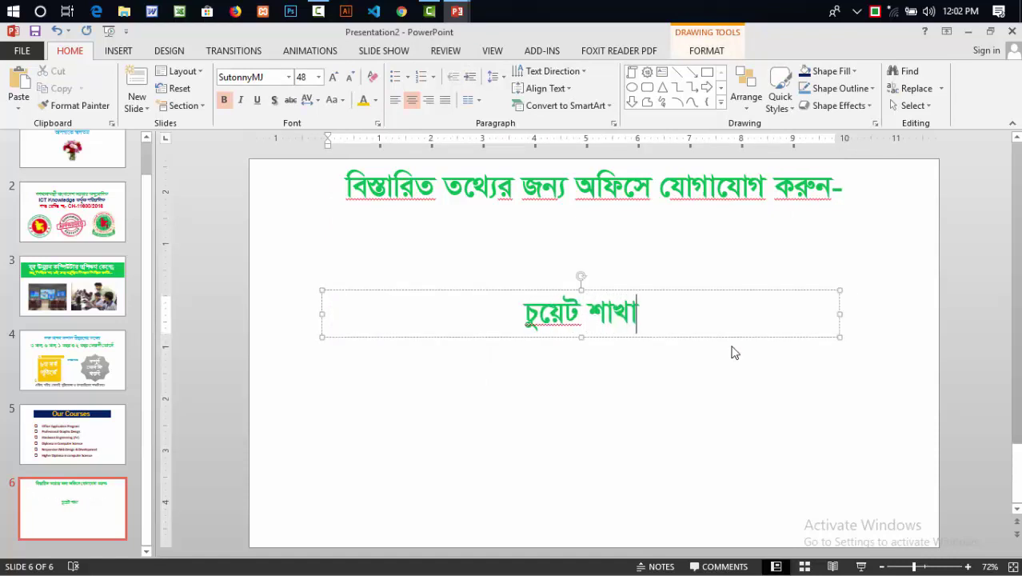
{"action": "key", "text": "Return"}
{"action": "type", "text": "চু"}
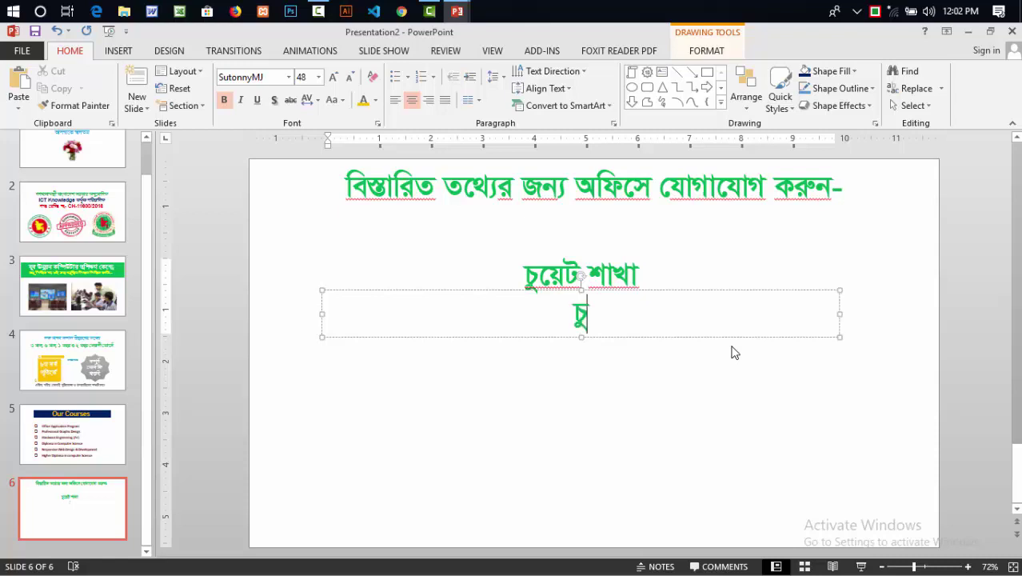
{"action": "type", "text": "য়েট হোসে"}
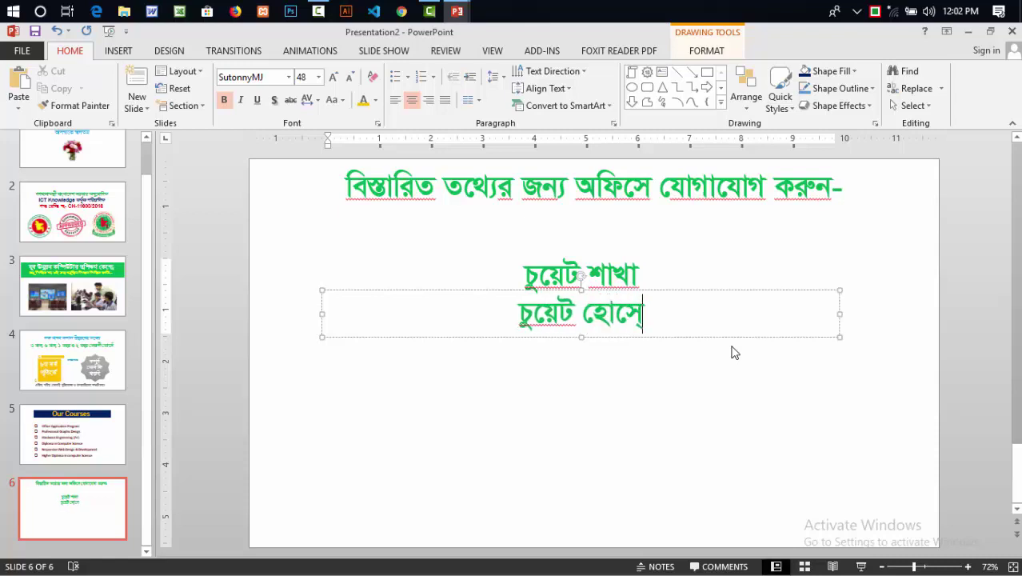
{"action": "type", "text": "্টলের পাে"}
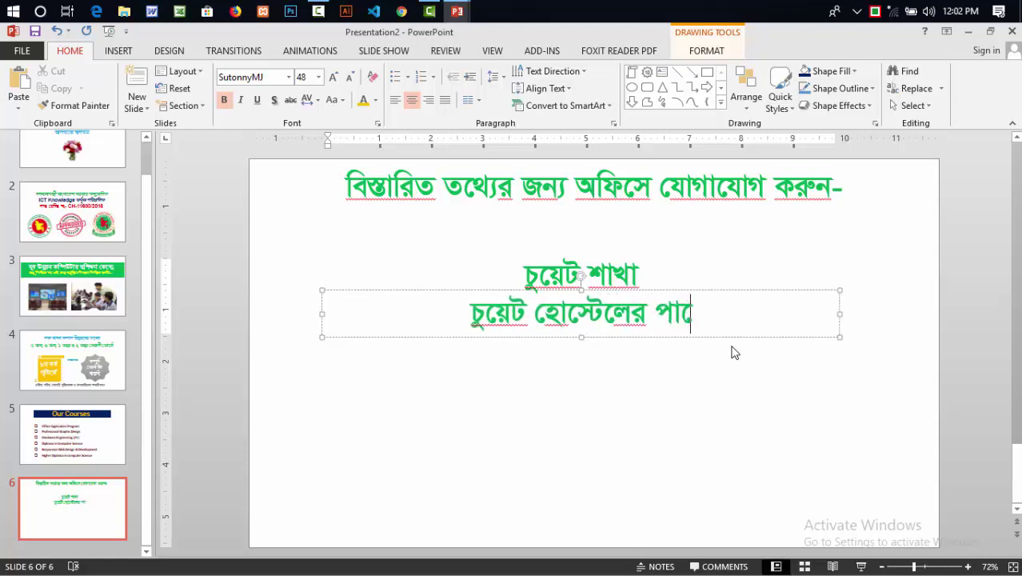
{"action": "type", "text": "শ, পা"}
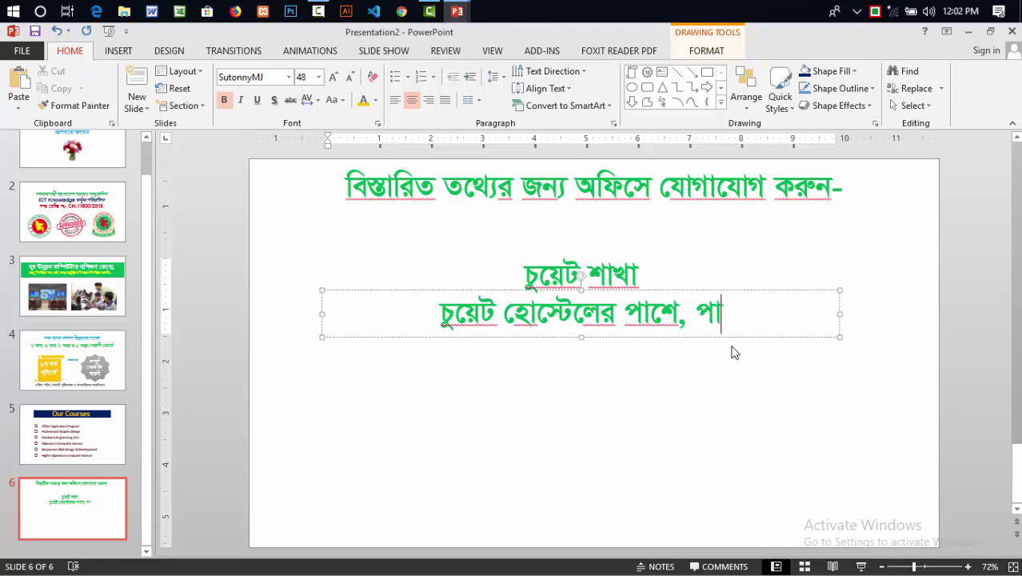
{"action": "type", "text": "হাড়ত"}
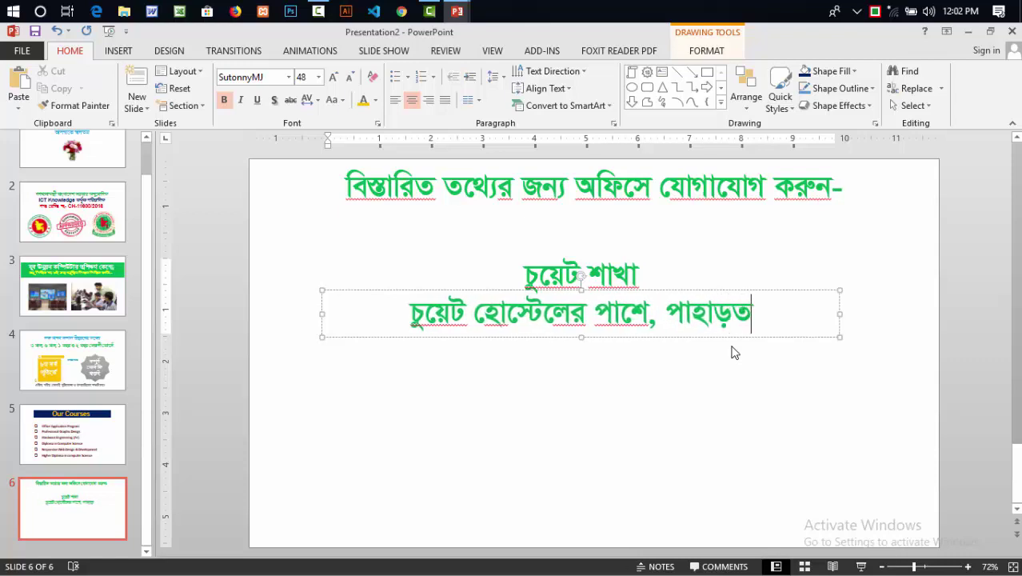
{"action": "type", "text": "লী, রাউজান,"}
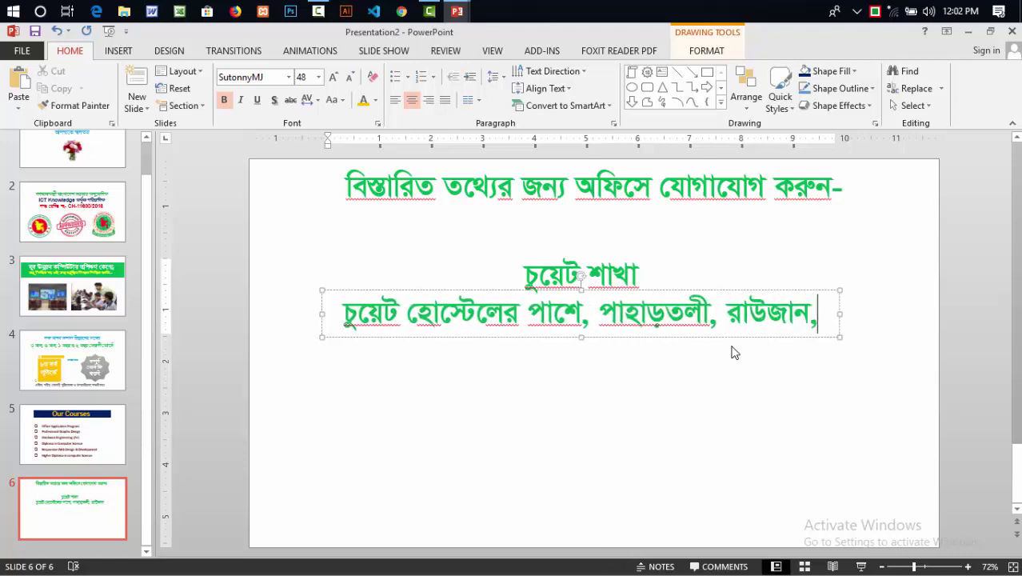
{"action": "type", "text": " চট্টগ্রাম । মে"}
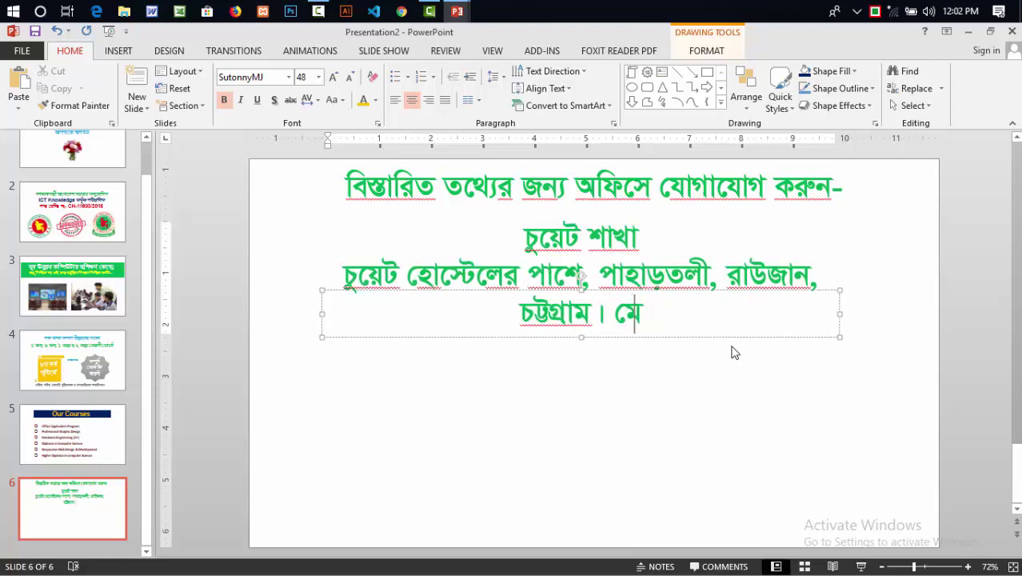
{"action": "type", "text": "াবাইল:"}
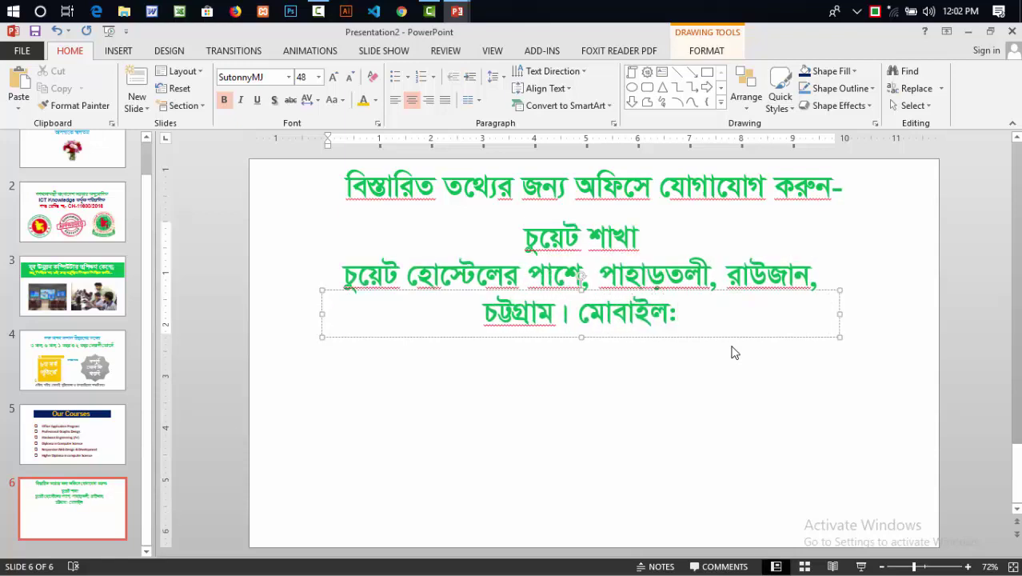
{"action": "type", "text": " ১"}
{"action": "key", "text": "BackSpace"}
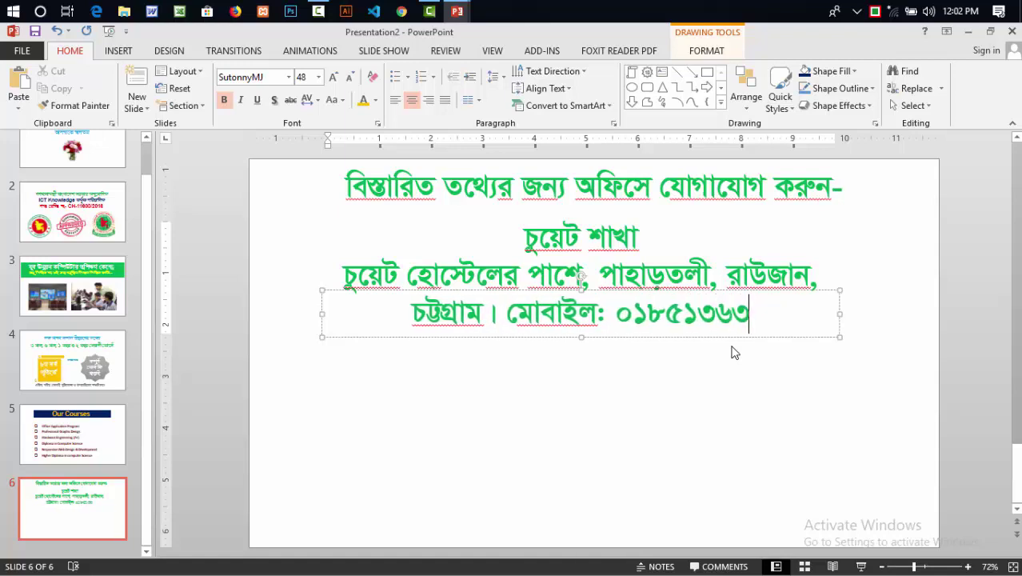
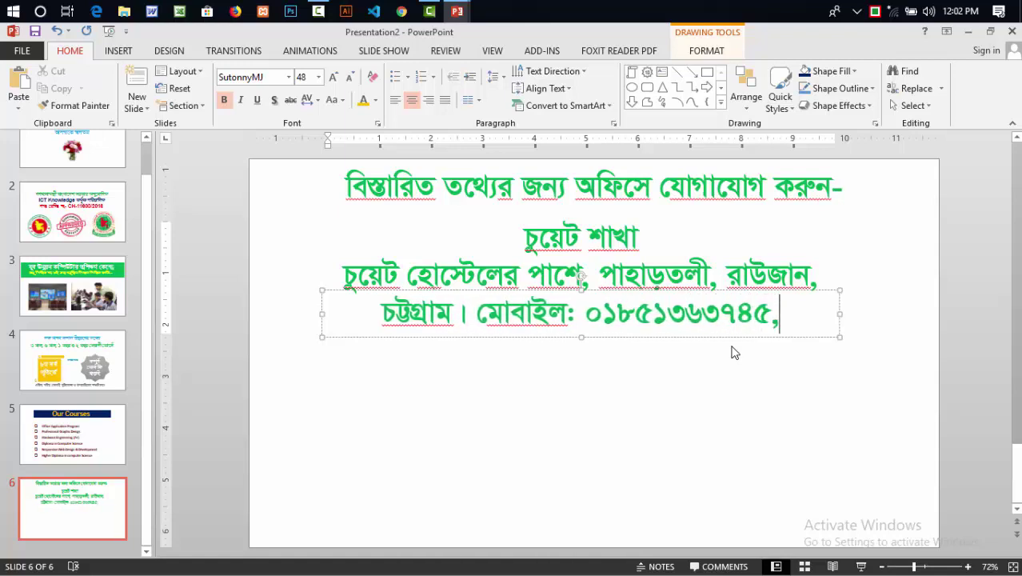
- Shrink the block's text to 36 pt, then widen, heighten and reposition the text box
{"action": "key", "text": "ctrl+shift+Up"}
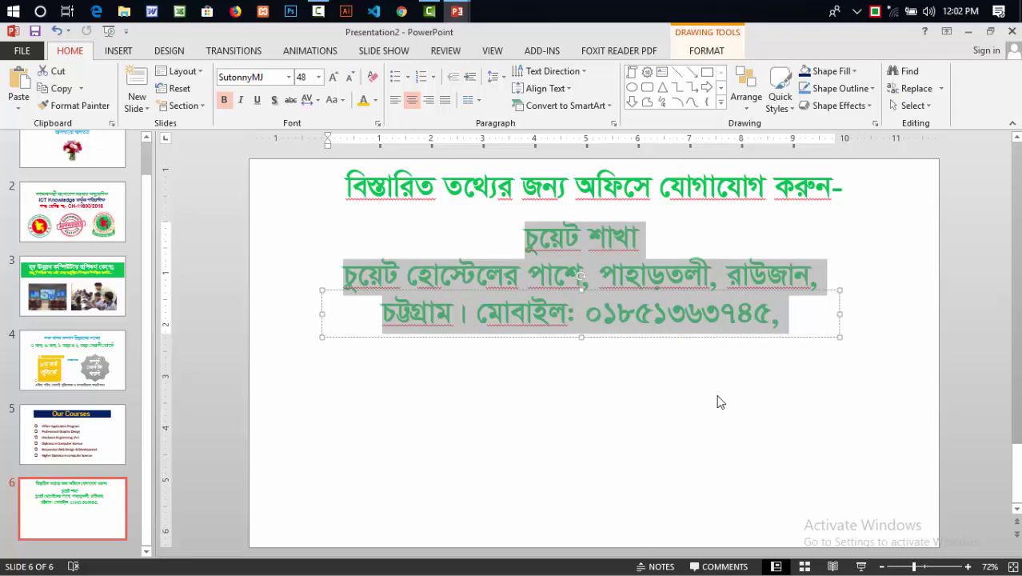
{"action": "key", "text": "ctrl+shift+comma"}
{"action": "key", "text": "ctrl+shift+comma"}
{"action": "key", "text": "ctrl+shift+comma"}
{"action": "left_click", "coordinate": [649, 303]}
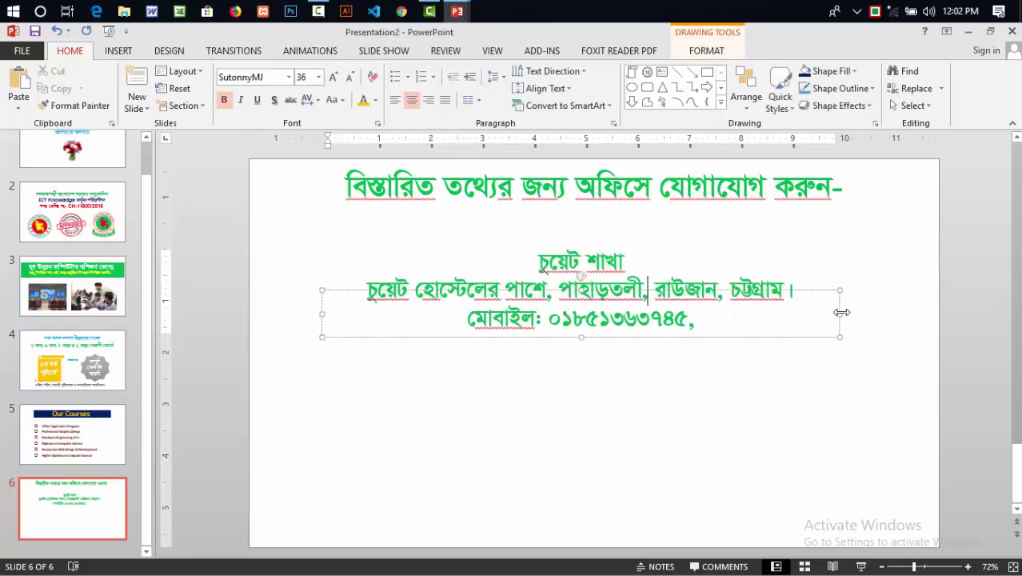
{"action": "left_click_drag", "start_coordinate": [841, 313], "coordinate": [898, 313]}
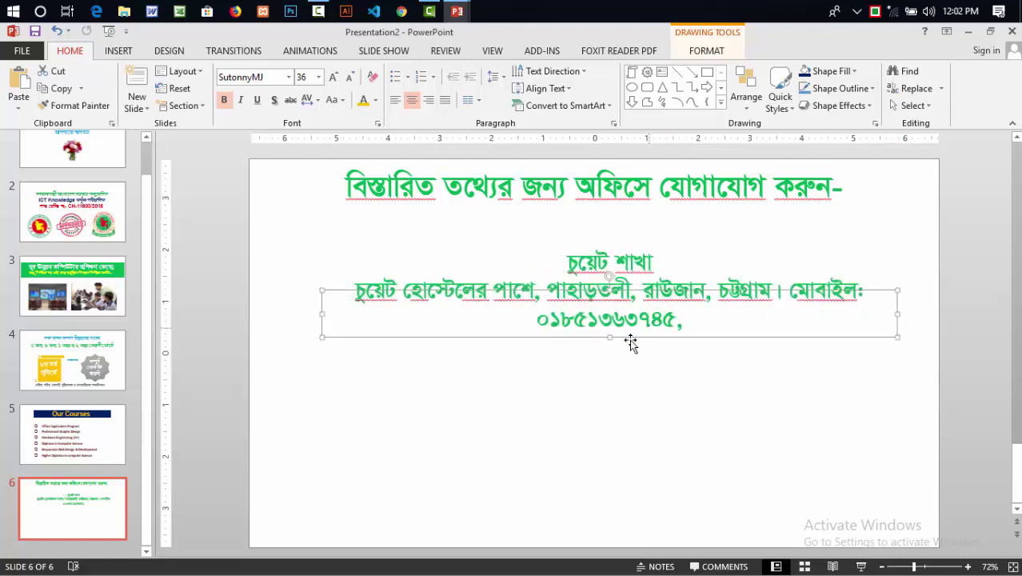
{"action": "left_click_drag", "start_coordinate": [611, 337], "coordinate": [616, 375]}
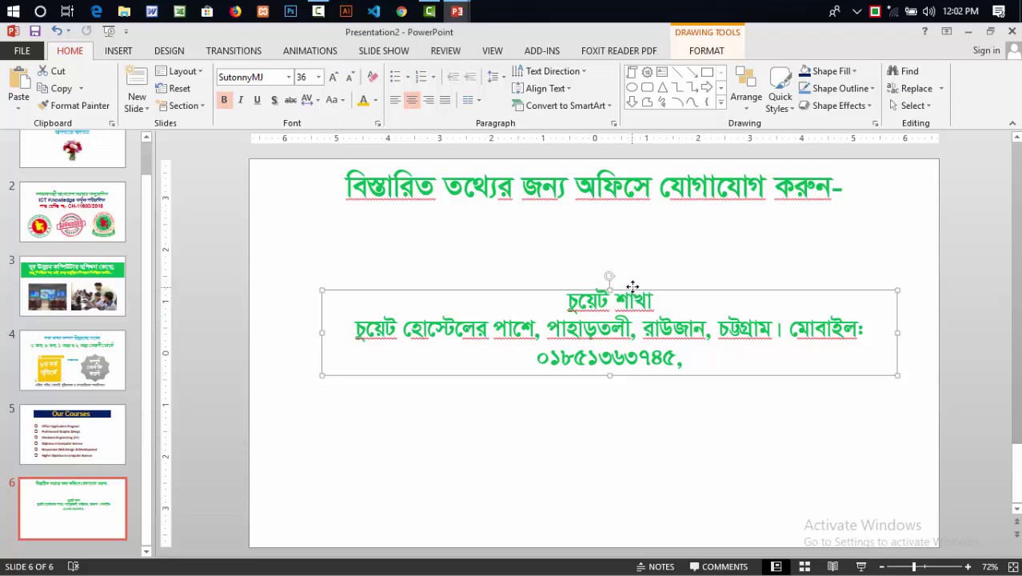
{"action": "mouse_move", "coordinate": [632, 286]}
{"action": "left_mouse_down"}
{"action": "mouse_move", "coordinate": [605, 251]}
{"action": "mouse_move", "coordinate": [556, 263]}
{"action": "left_mouse_up"}
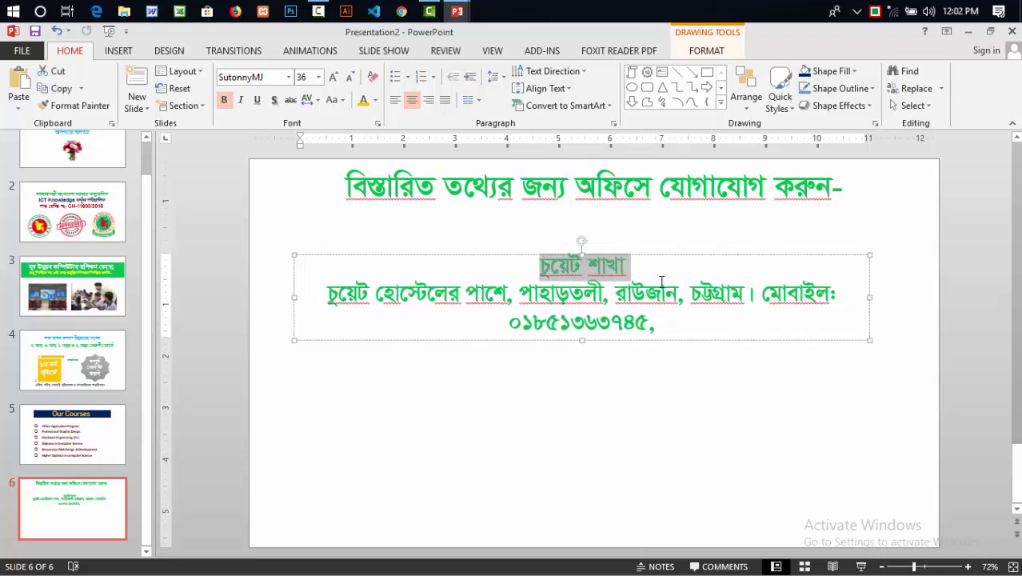
{"action": "key", "text": "Delete"}
{"action": "key", "text": "ctrl+z"}
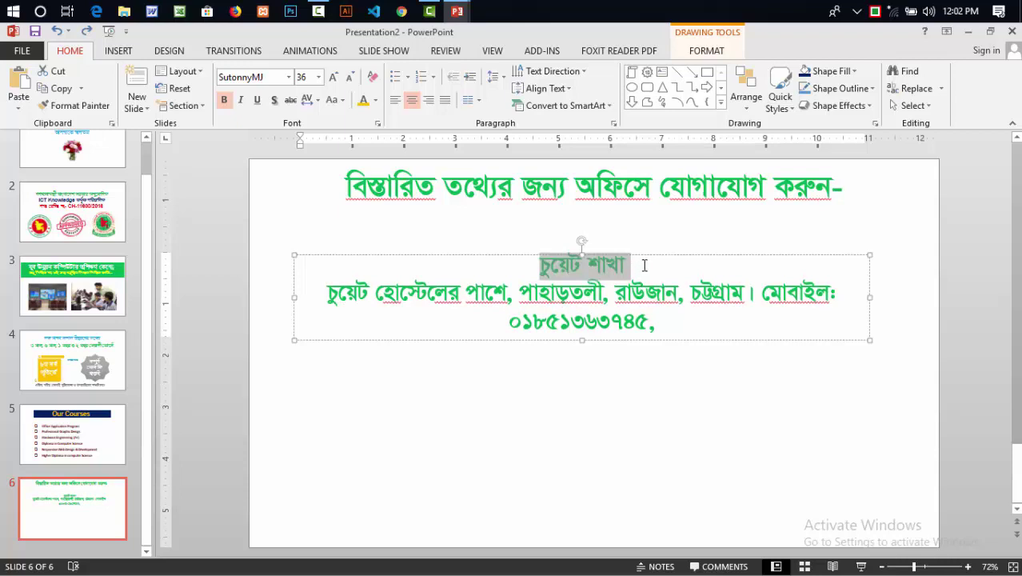
- Enlarge the branch heading to 48 pt, put the mobile label on its own line, and add a second number
{"action": "key", "text": "ctrl+shift+period"}
{"action": "key", "text": "ctrl+shift+period"}
{"action": "key", "text": "ctrl+shift+period"}
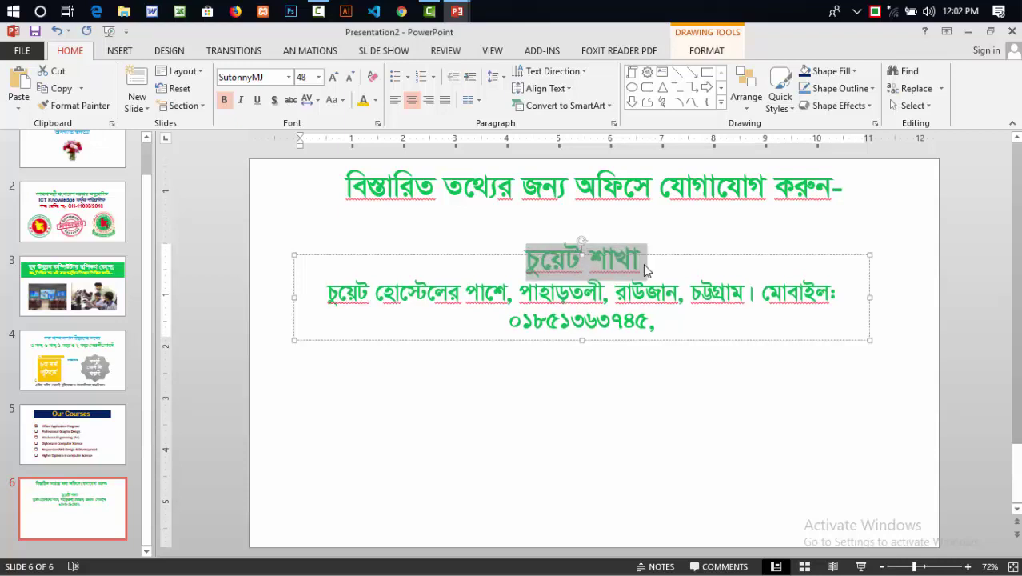
{"action": "left_click", "coordinate": [584, 356]}
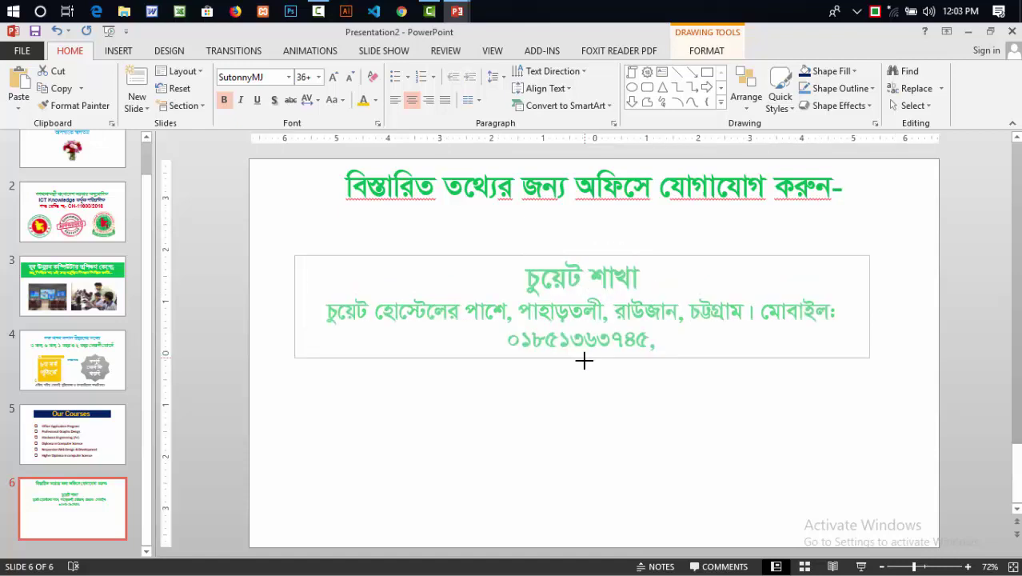
{"action": "left_click", "coordinate": [764, 315]}
{"action": "key", "text": "Return"}
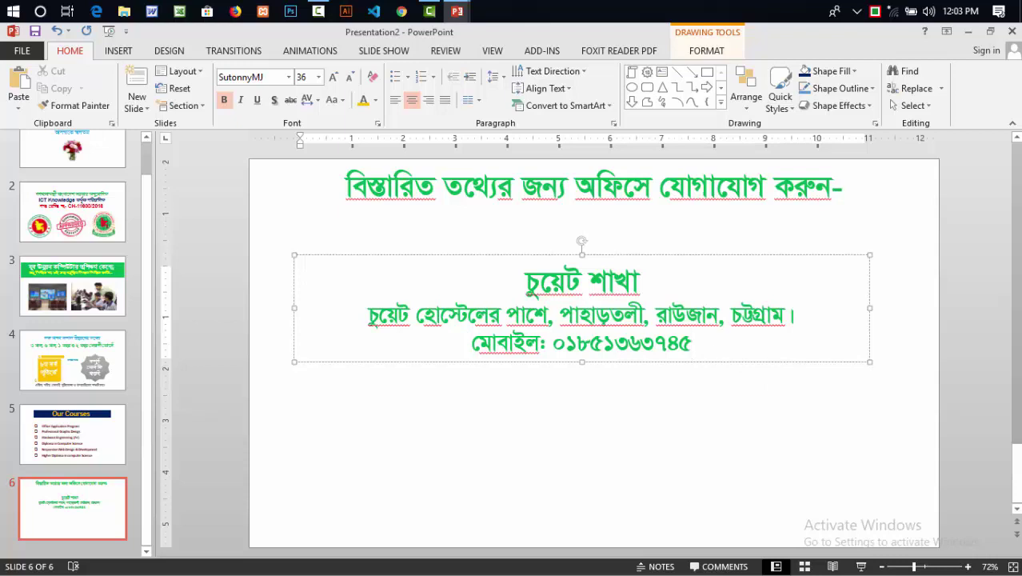
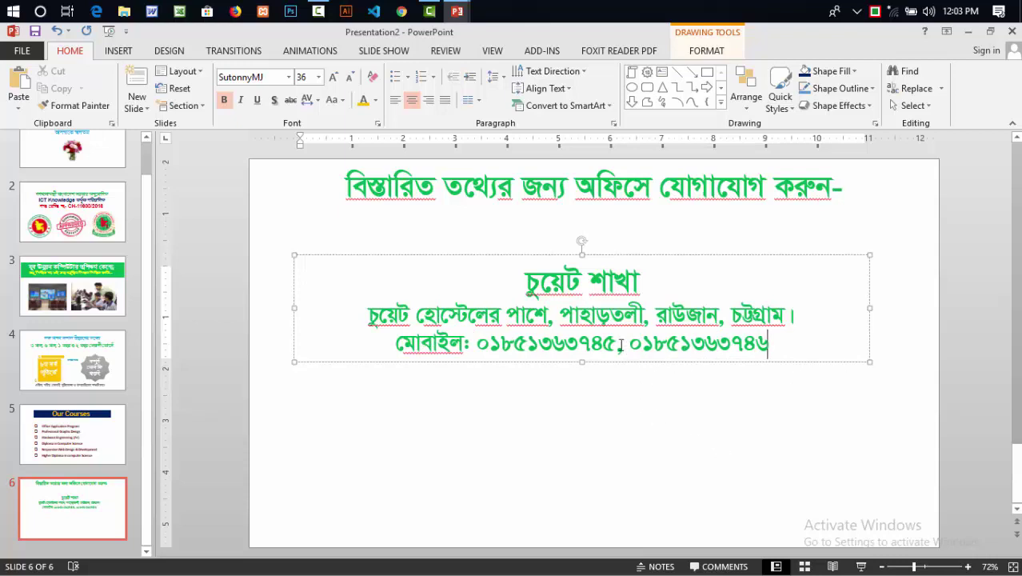
- Colour the চুয়েট শাখা heading line dark blue
{"action": "triple_click", "coordinate": [611, 284]}
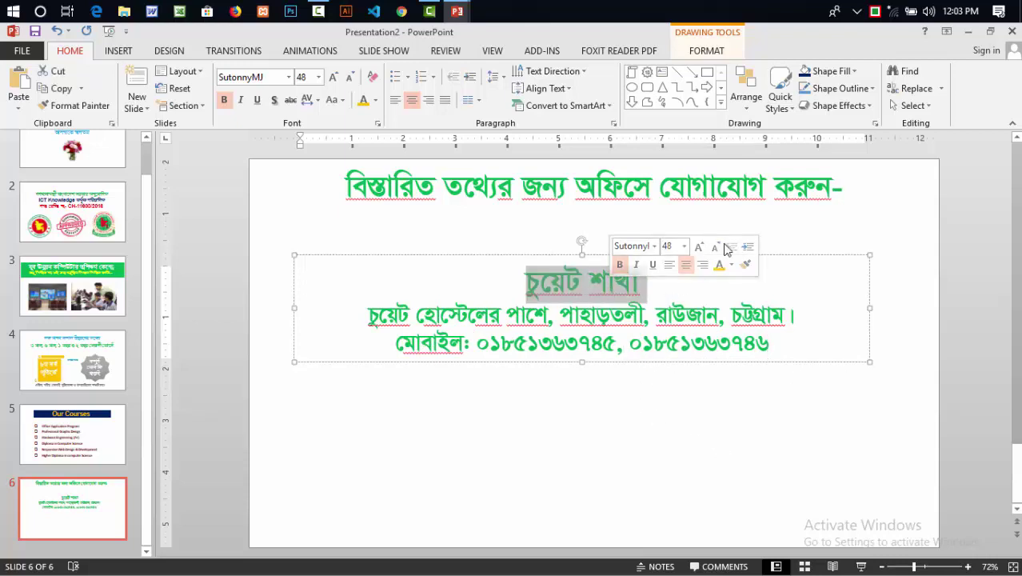
{"action": "left_click", "coordinate": [375, 100]}
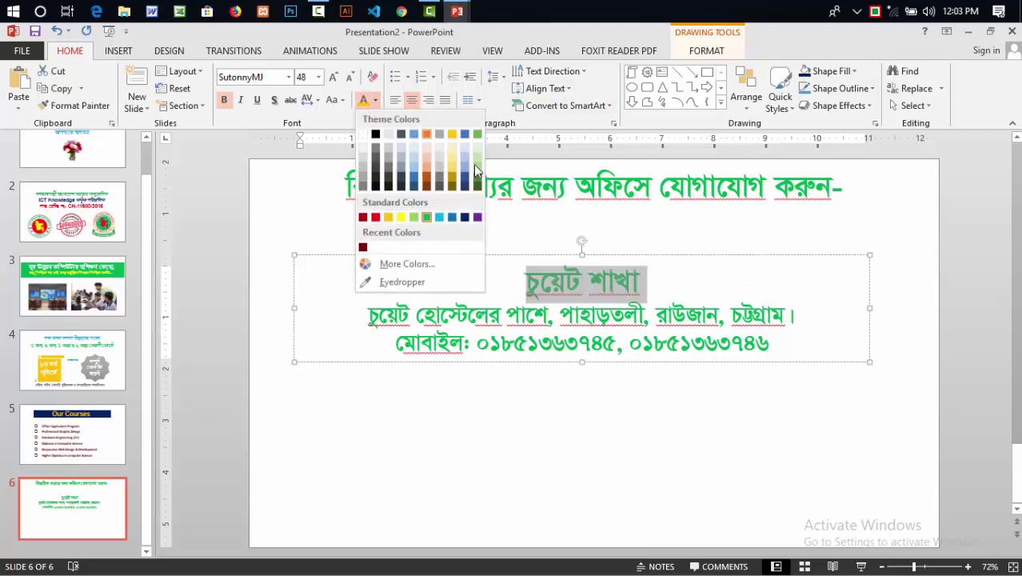
{"action": "left_click", "coordinate": [468, 217]}
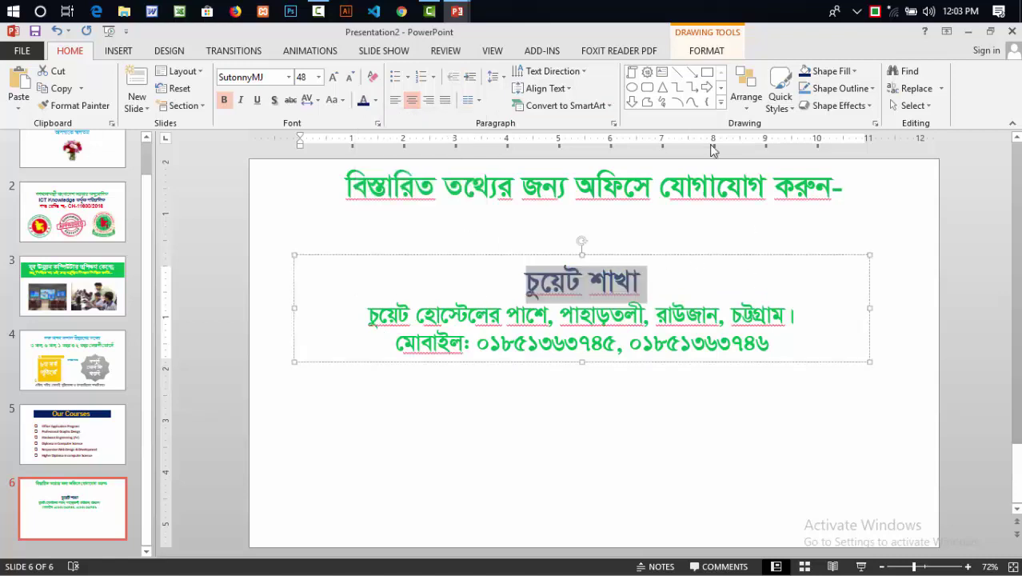
{"action": "left_click", "coordinate": [680, 400]}
- Move the heading out of the address box into its own 'চুয়েট শাখা' box above it
{"action": "left_click_drag", "start_coordinate": [648, 282], "coordinate": [524, 282]}
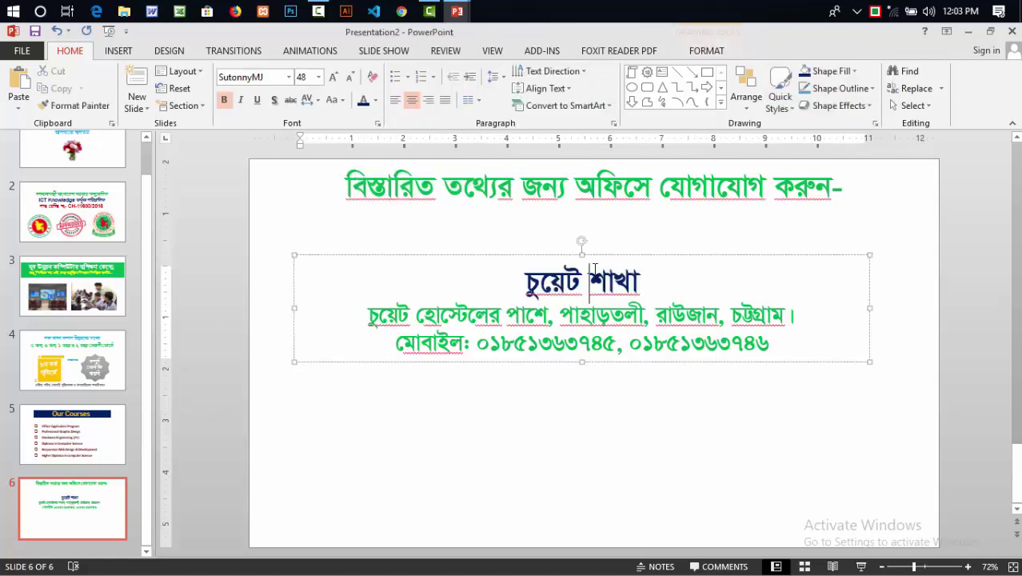
{"action": "key", "text": "Delete"}
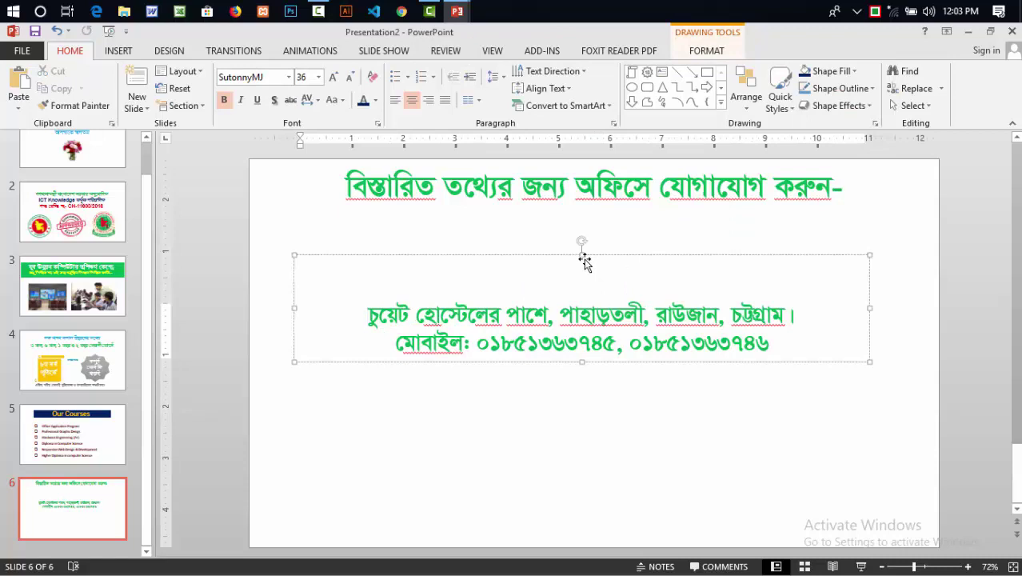
{"action": "left_click_drag", "start_coordinate": [584, 258], "coordinate": [581, 294]}
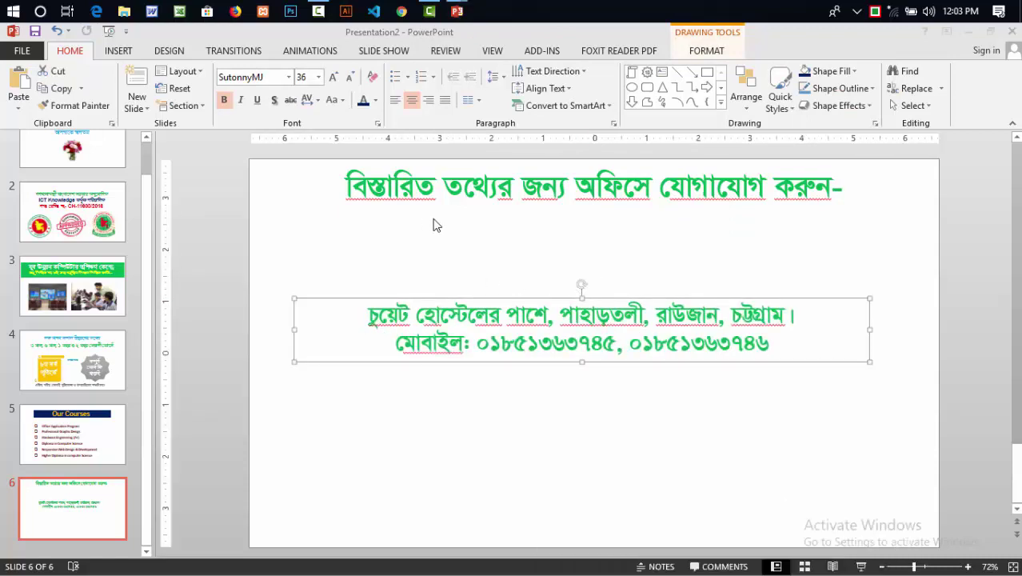
{"action": "left_click", "coordinate": [634, 366]}
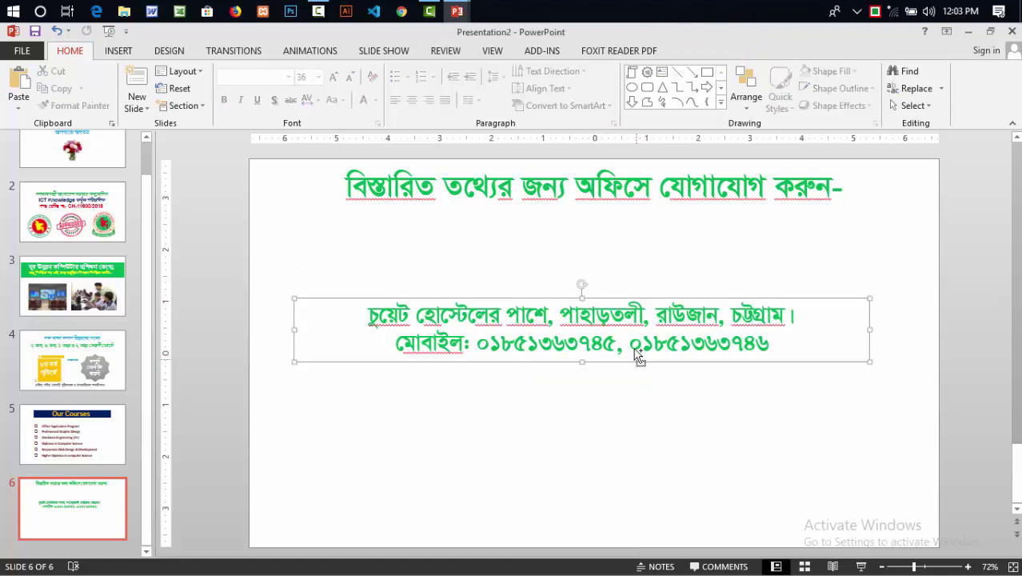
{"action": "left_click_drag", "start_coordinate": [638, 358], "coordinate": [635, 290]}
{"action": "triple_click", "coordinate": [639, 271]}
{"action": "type", "text": "চুয়েট শাখা"}
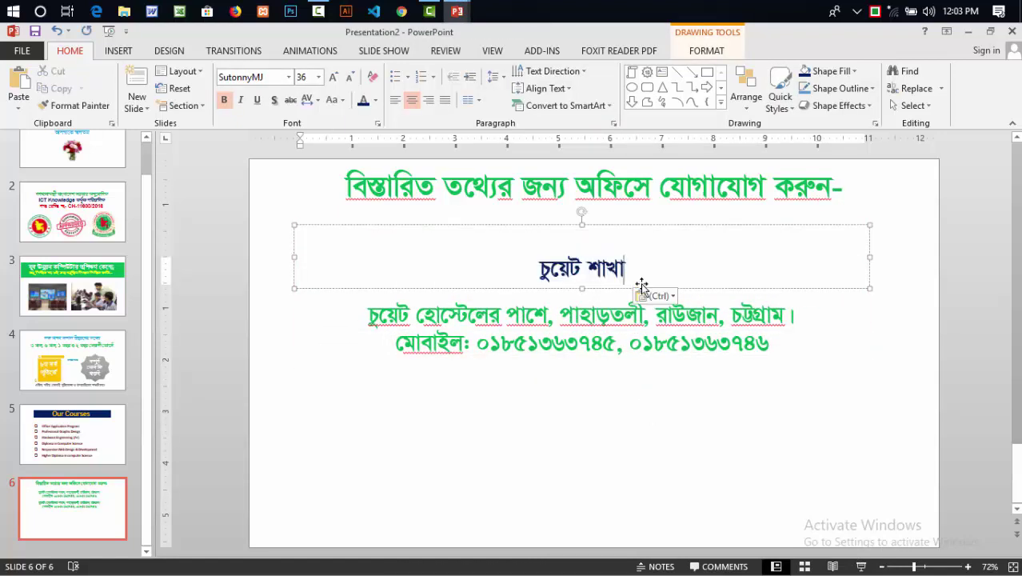
{"action": "left_click_drag", "start_coordinate": [581, 225], "coordinate": [581, 254]}
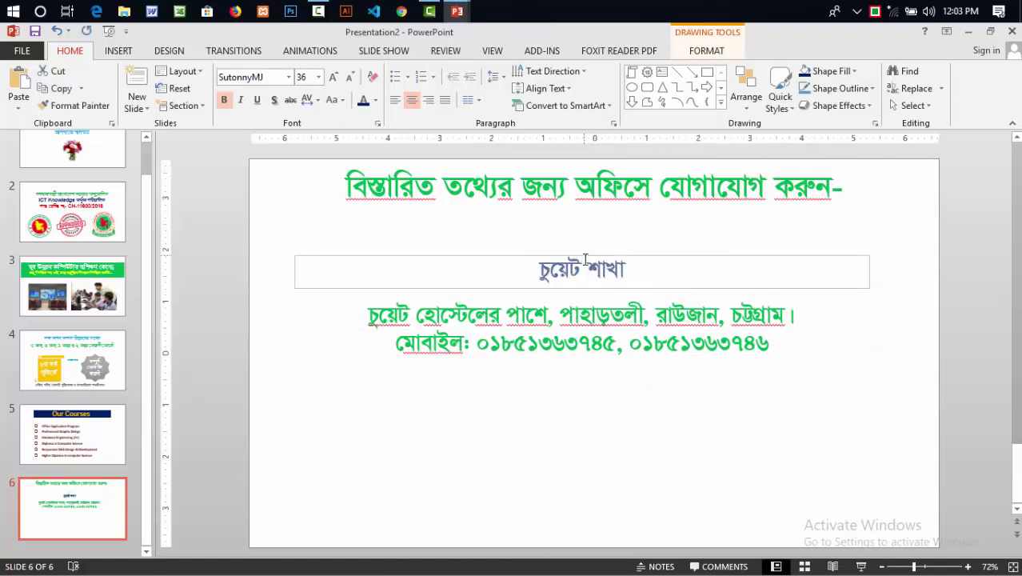
- Enlarge the চুয়েট শাখা heading text and fill its box with gold
{"action": "double_click", "coordinate": [585, 270]}
{"action": "key", "text": "ctrl+a"}
{"action": "key", "text": "ctrl+shift+period"}
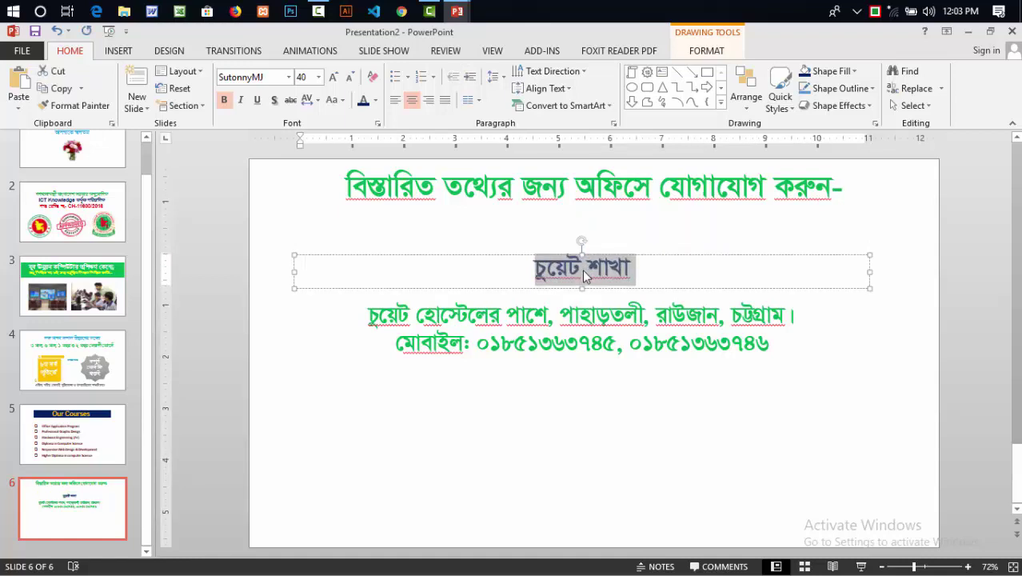
{"action": "key", "text": "ctrl+shift+period"}
{"action": "key", "text": "ctrl+shift+period"}
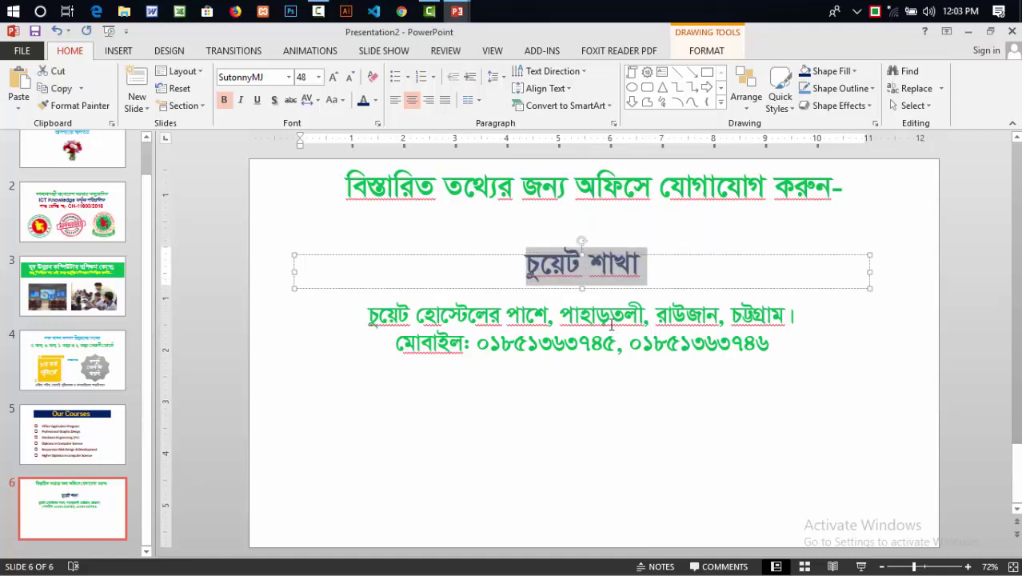
{"action": "left_click", "coordinate": [592, 246]}
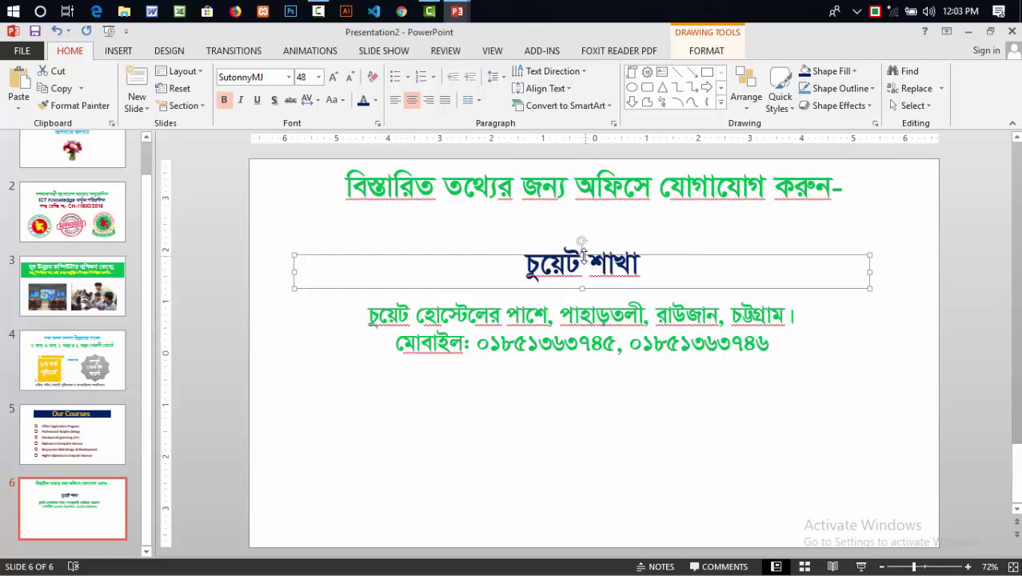
{"action": "left_click", "coordinate": [584, 239]}
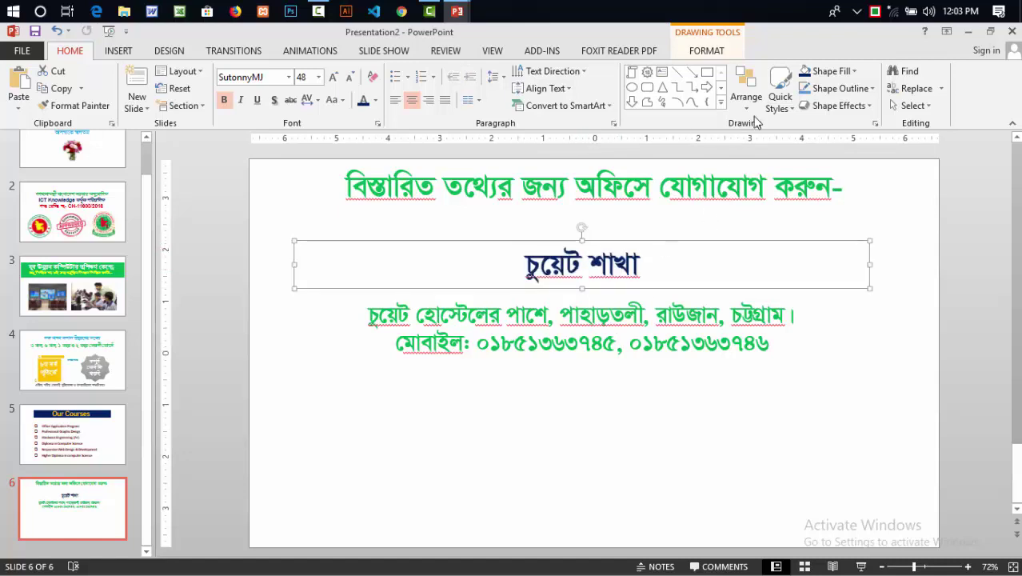
{"action": "left_click", "coordinate": [856, 71]}
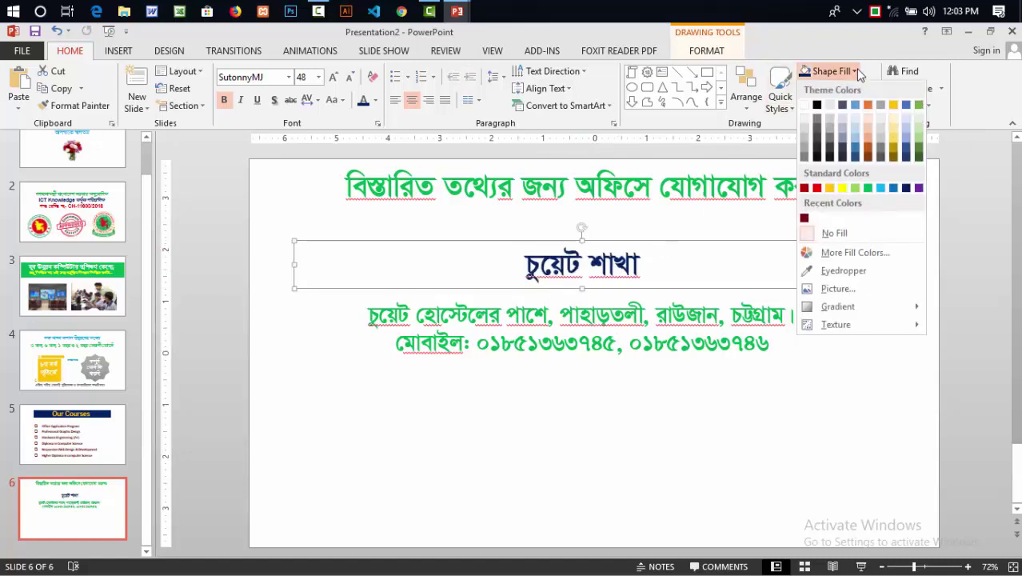
{"action": "left_click", "coordinate": [830, 188]}
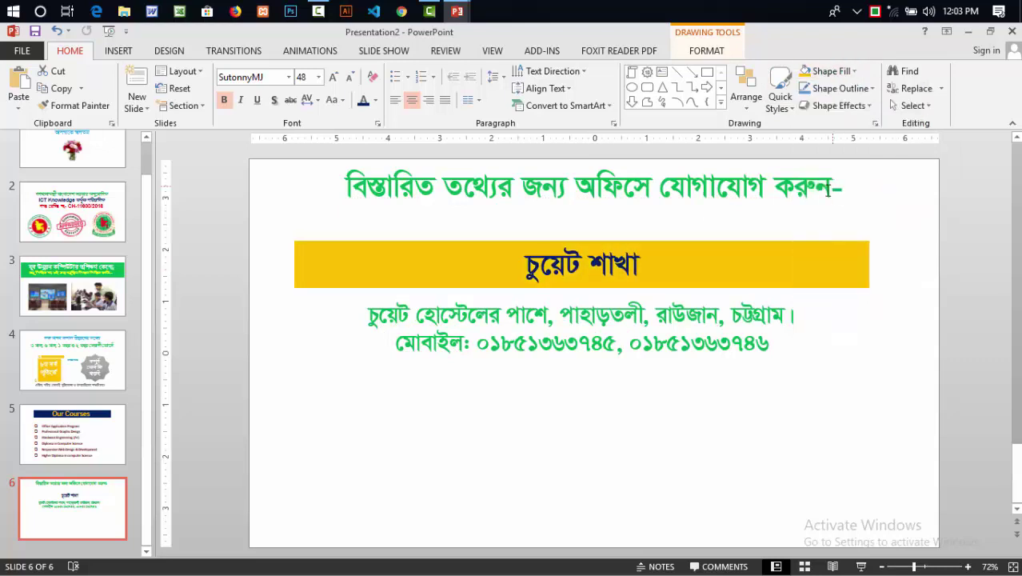
- Make the চুয়েট শাখা name text black
{"action": "triple_click", "coordinate": [605, 264]}
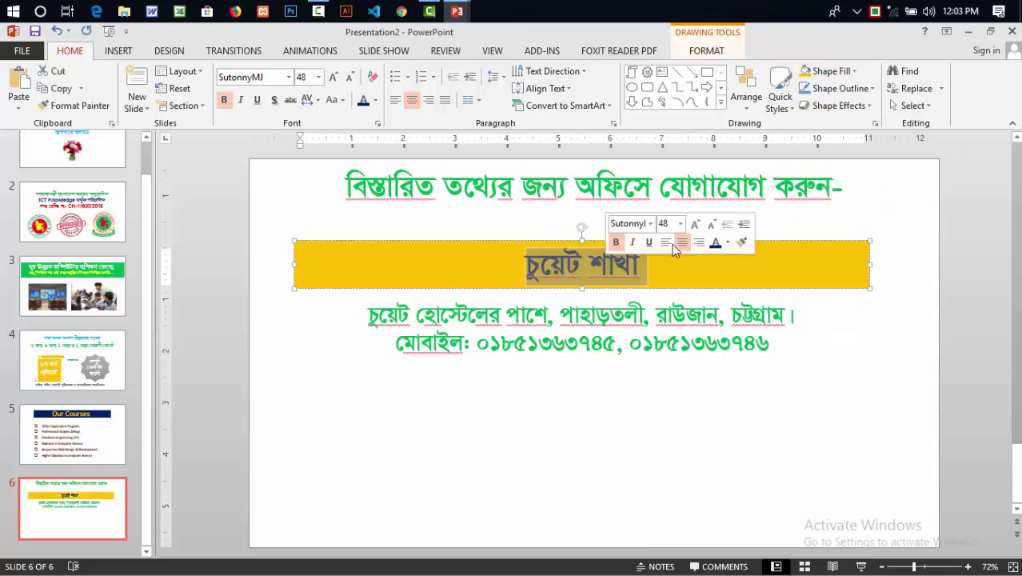
{"action": "left_click", "coordinate": [375, 101]}
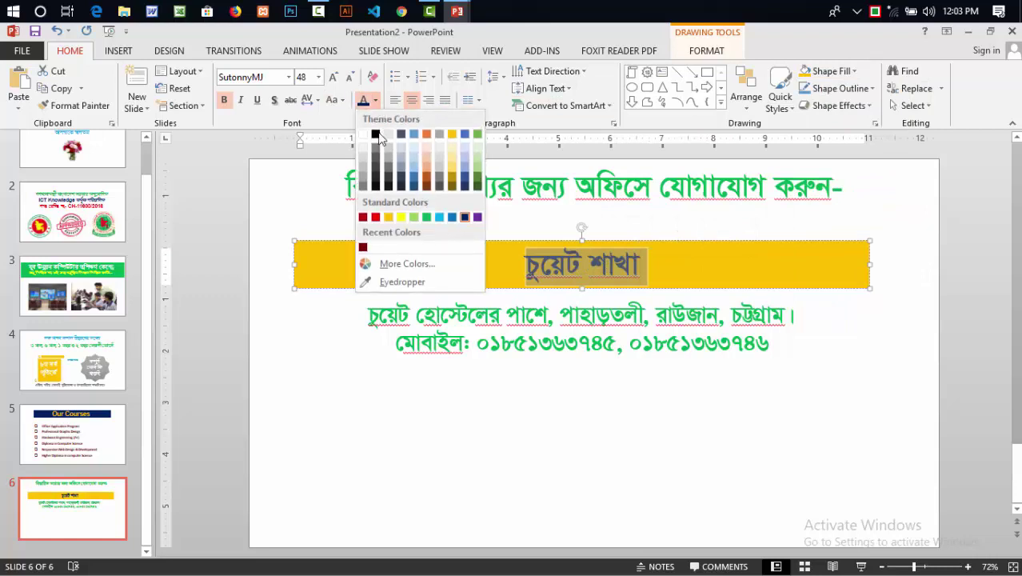
{"action": "left_click", "coordinate": [377, 190]}
{"action": "left_click", "coordinate": [648, 420]}
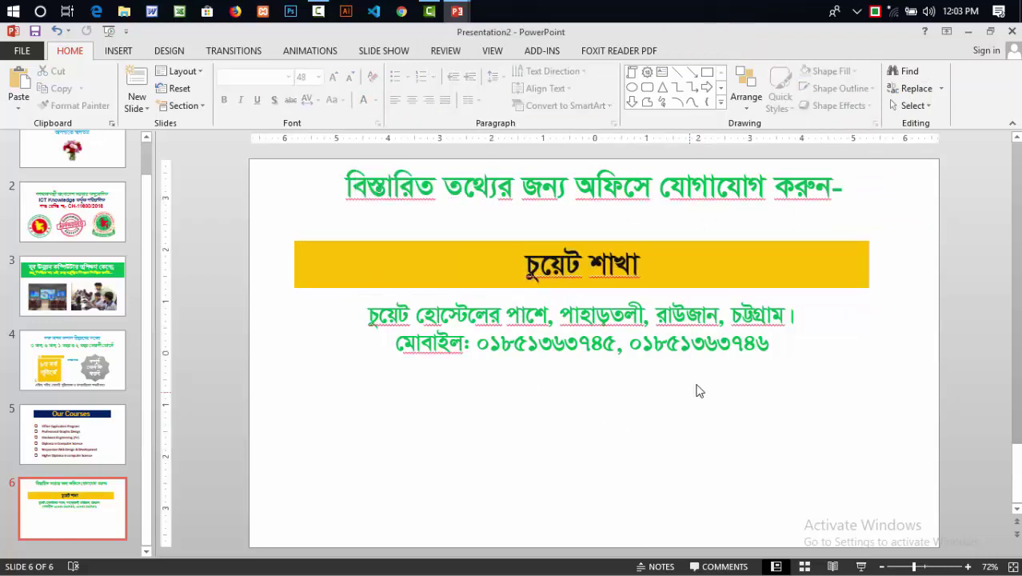
- Colour the address and phone lines blue, then select the name bar and address box together
{"action": "left_click", "coordinate": [679, 342]}
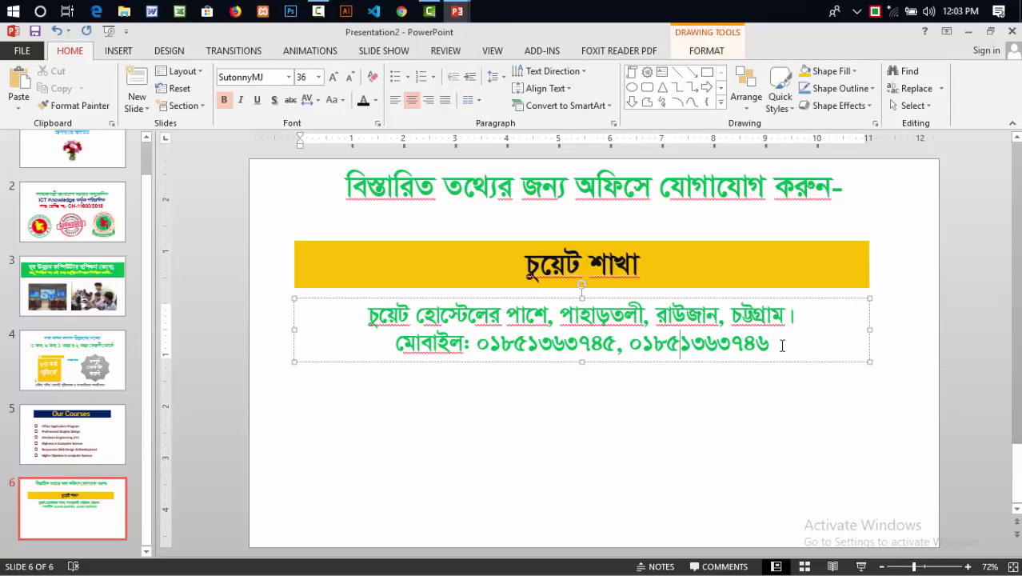
{"action": "left_click_drag", "start_coordinate": [776, 344], "coordinate": [366, 312]}
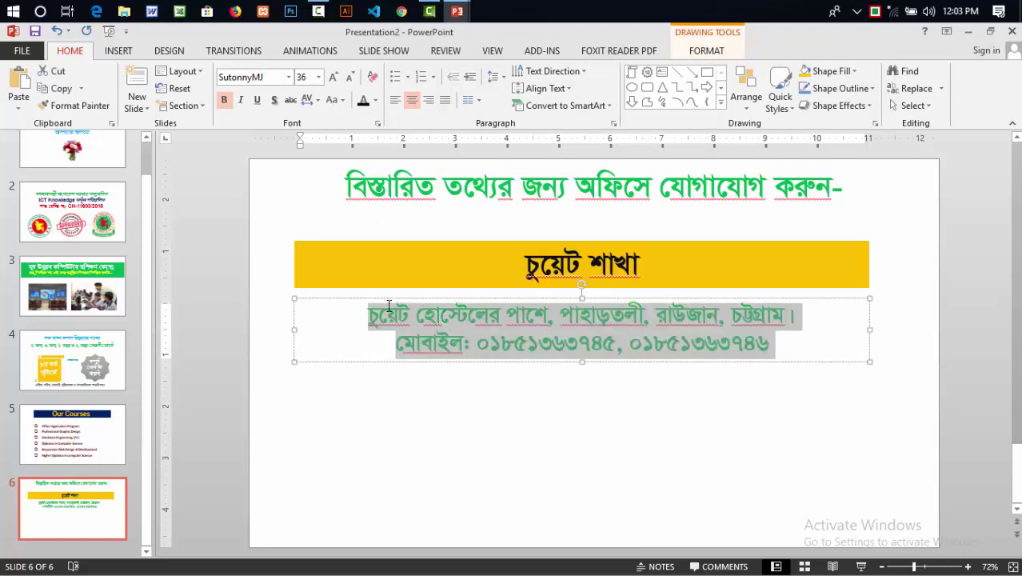
{"action": "left_click", "coordinate": [376, 102]}
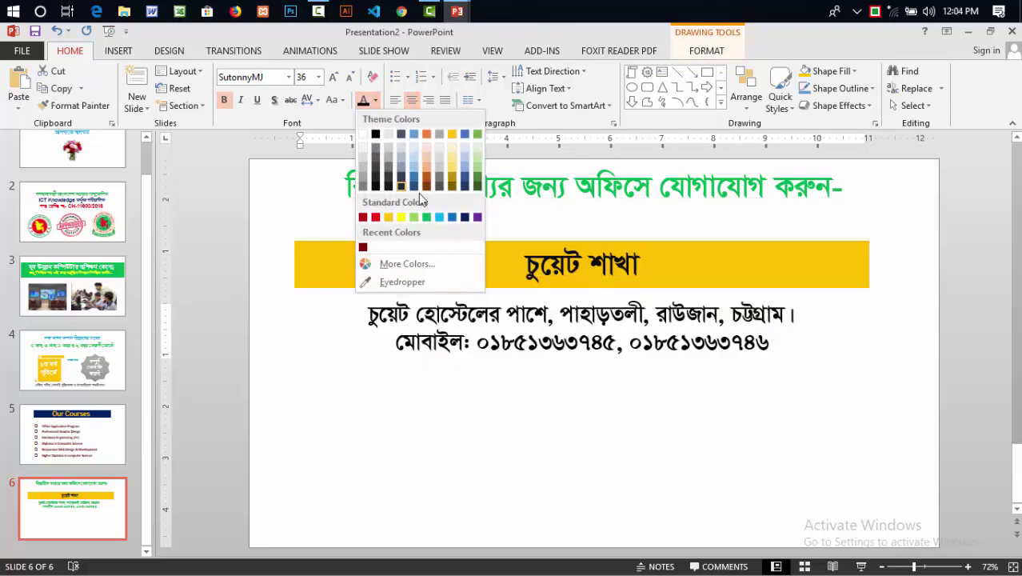
{"action": "left_click", "coordinate": [454, 218]}
{"action": "left_click", "coordinate": [720, 420]}
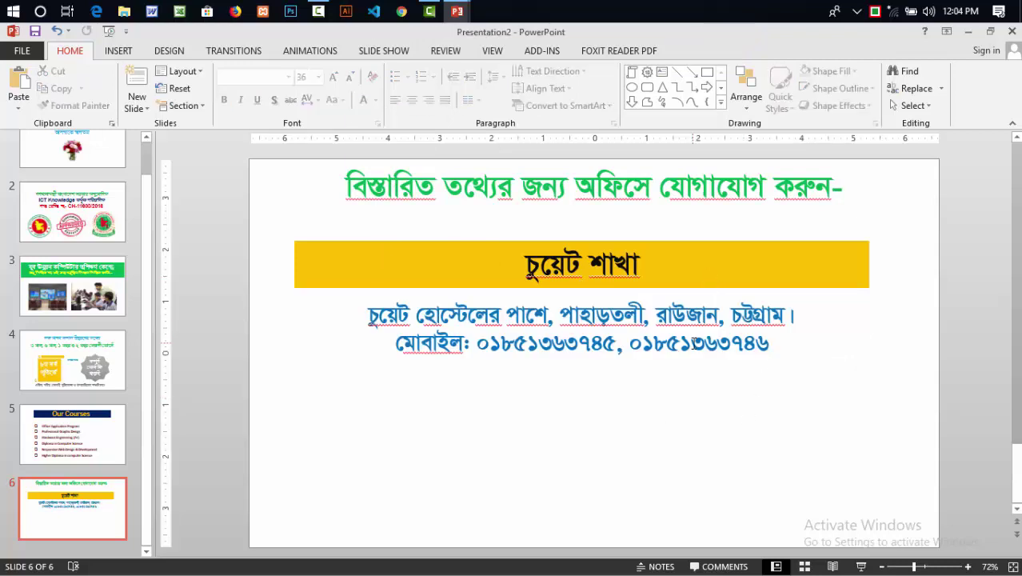
{"action": "left_click", "coordinate": [693, 344]}
{"action": "left_click", "coordinate": [693, 280]}
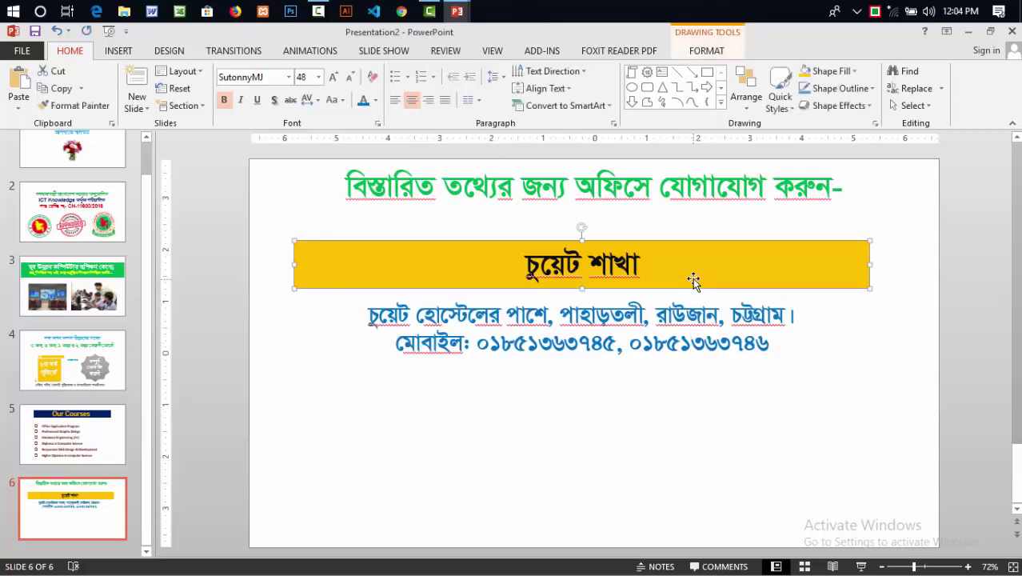
{"action": "left_click", "coordinate": [688, 343], "text": "shift"}
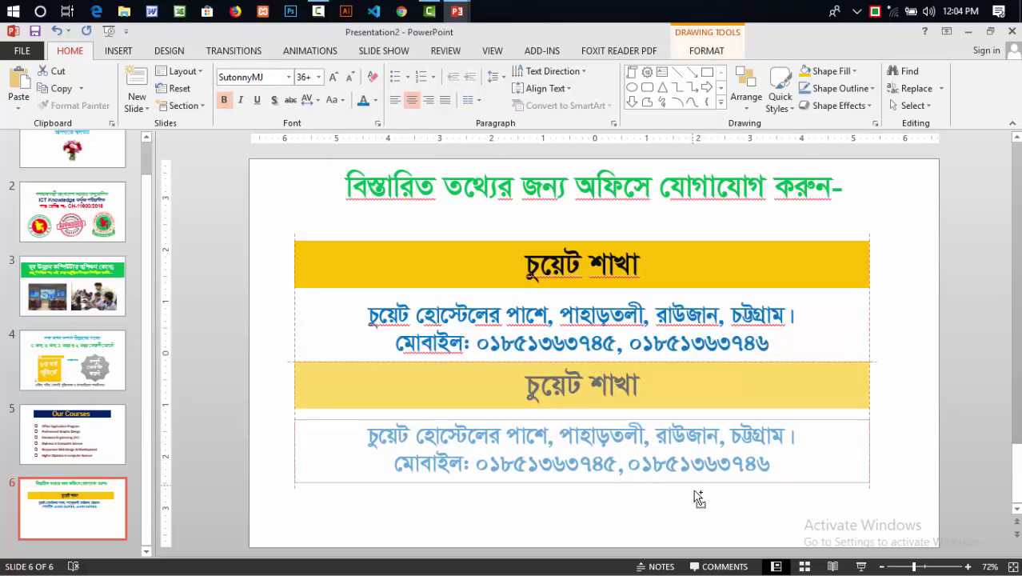
- Duplicate the branch block below and make the copy narrower
{"action": "left_click_drag", "start_coordinate": [696, 350], "coordinate": [698, 488], "text": "ctrl"}
{"action": "left_click", "coordinate": [889, 389]}
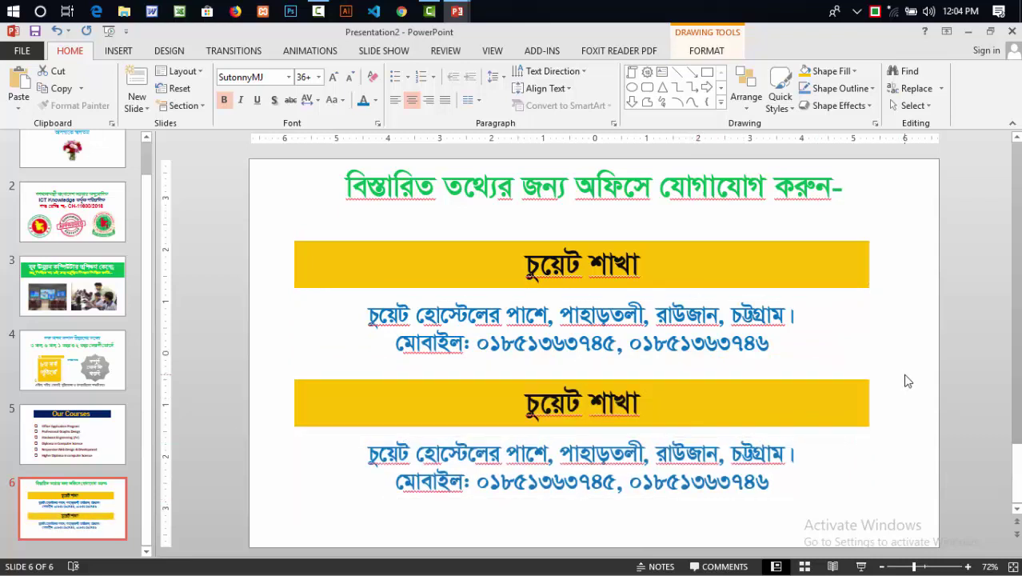
{"action": "left_click", "coordinate": [792, 413]}
{"action": "left_click", "coordinate": [792, 469], "text": "shift"}
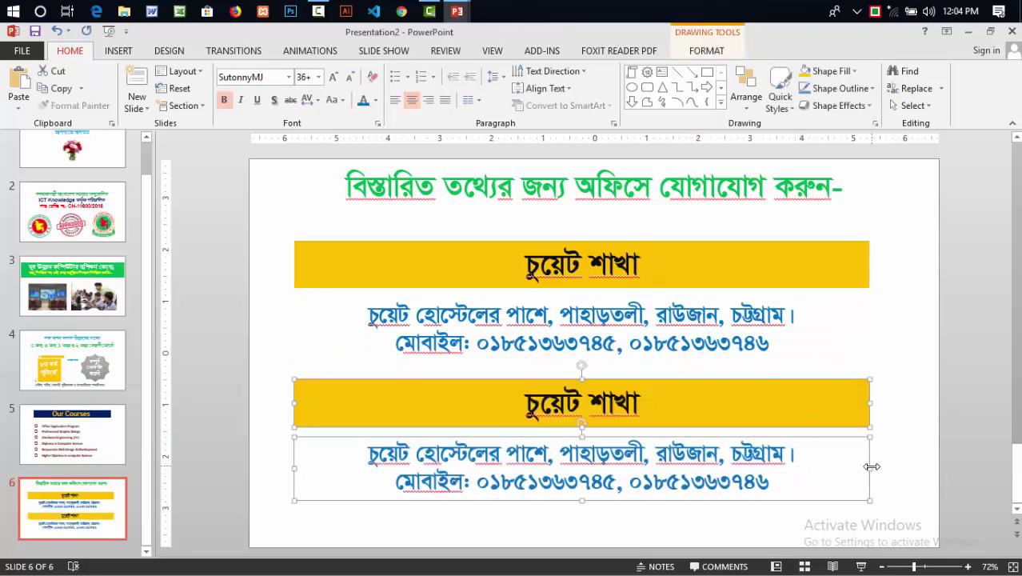
{"action": "mouse_move", "coordinate": [871, 466]}
{"action": "left_mouse_down"}
{"action": "mouse_move", "coordinate": [500, 469]}
{"action": "mouse_move", "coordinate": [550, 472]}
{"action": "left_mouse_up"}
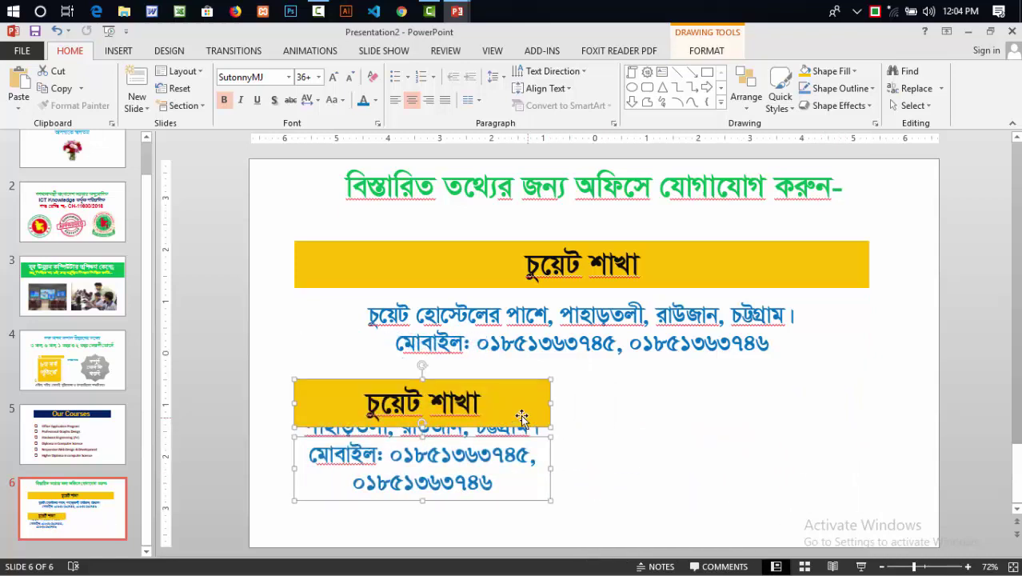
{"action": "left_click", "coordinate": [628, 432]}
- Rename the copy to 'মুন্সিরঘাটা শাখা' and delete its second phone number
{"action": "left_click", "coordinate": [433, 403]}
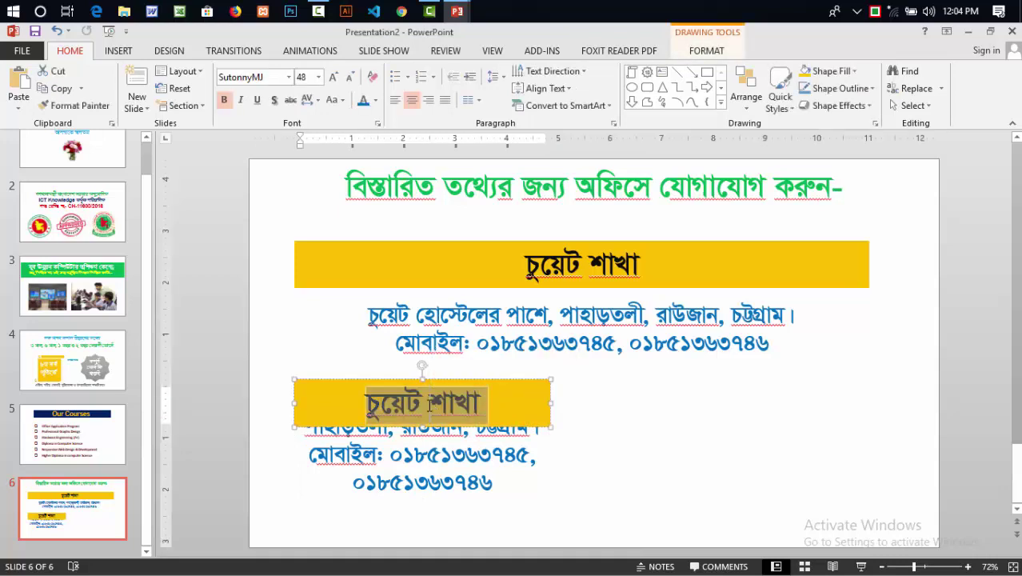
{"action": "left_click_drag", "start_coordinate": [420, 402], "coordinate": [332, 408]}
{"action": "type", "text": "ম"}
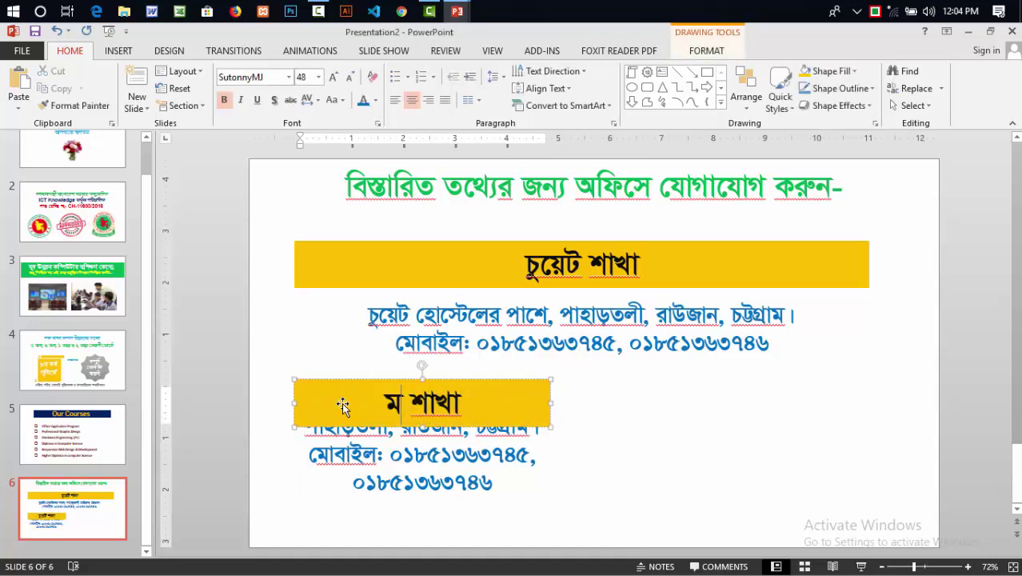
{"action": "type", "text": "ুসিন্র"}
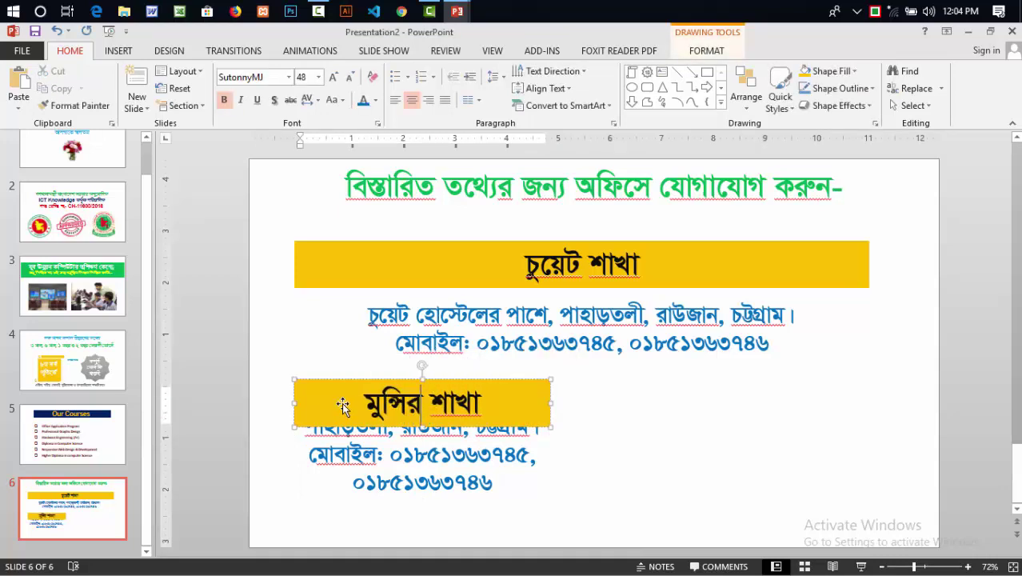
{"action": "type", "text": "ঘাটা"}
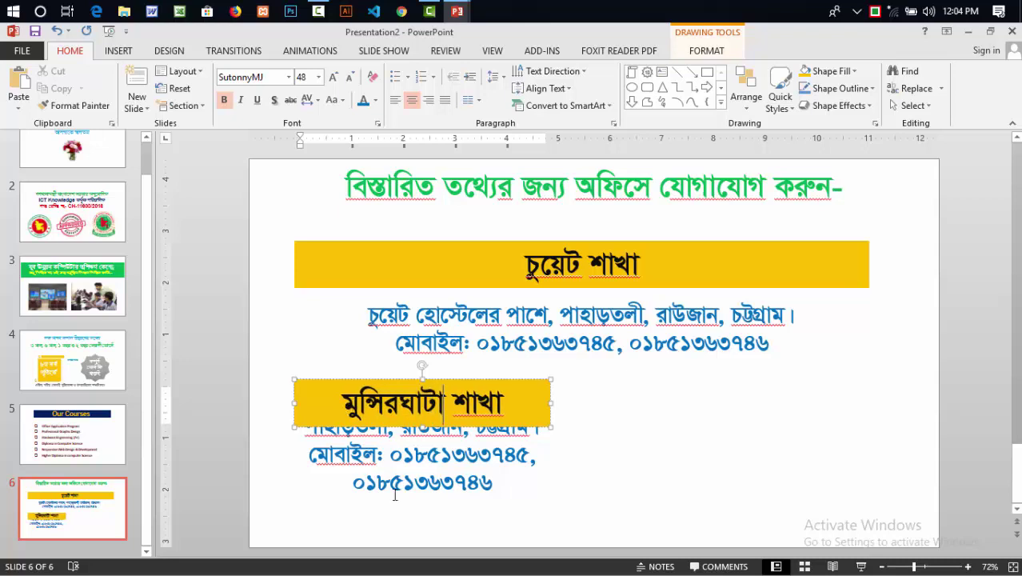
{"action": "left_click", "coordinate": [413, 466]}
{"action": "left_click_drag", "start_coordinate": [514, 485], "coordinate": [353, 484]}
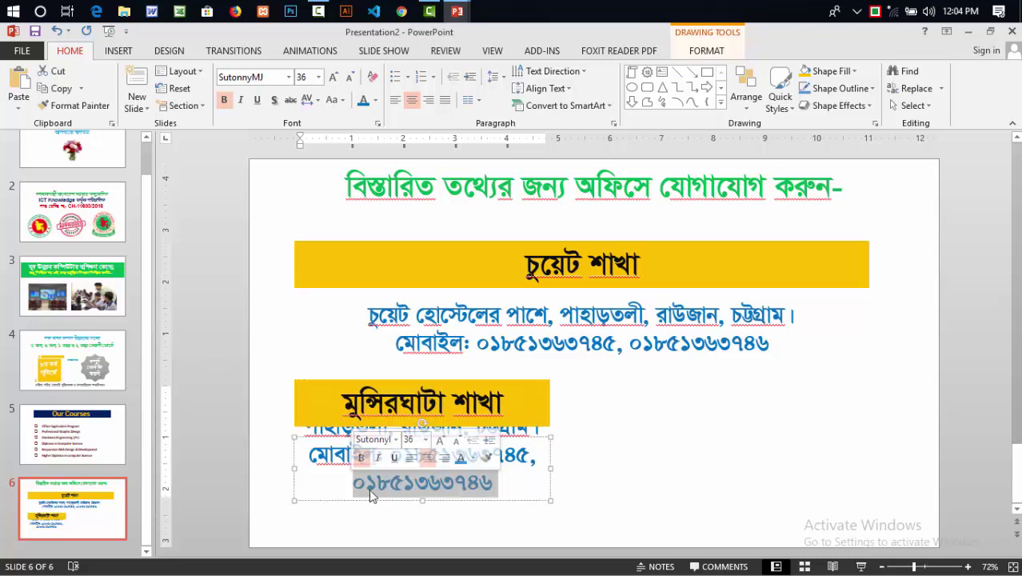
{"action": "key", "text": "Delete"}
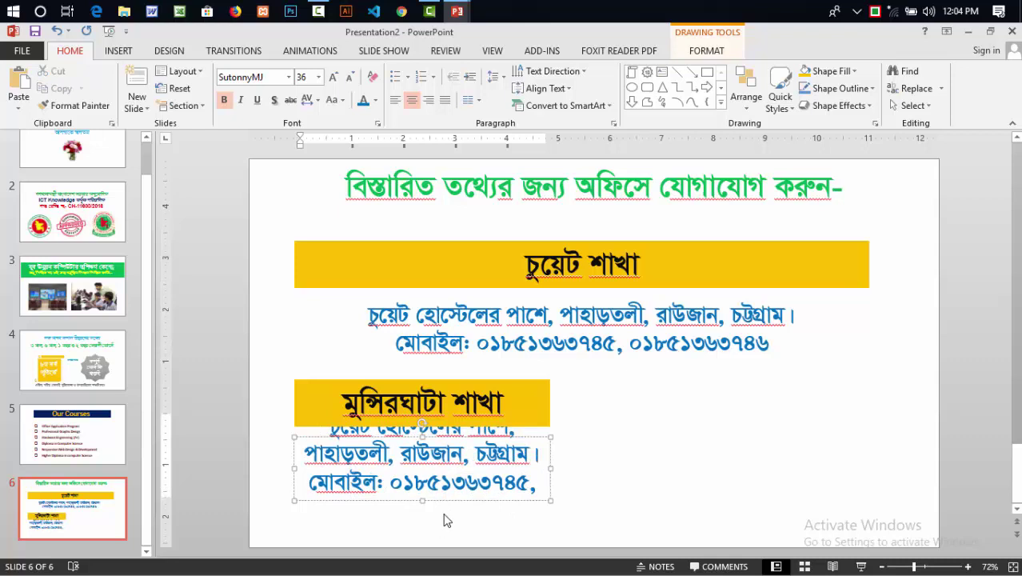
- Set the মুন্সিরঘাটা শাখা heading text to 40 pt, keeping the bar in place
{"action": "left_click", "coordinate": [438, 411]}
{"action": "triple_click", "coordinate": [464, 402]}
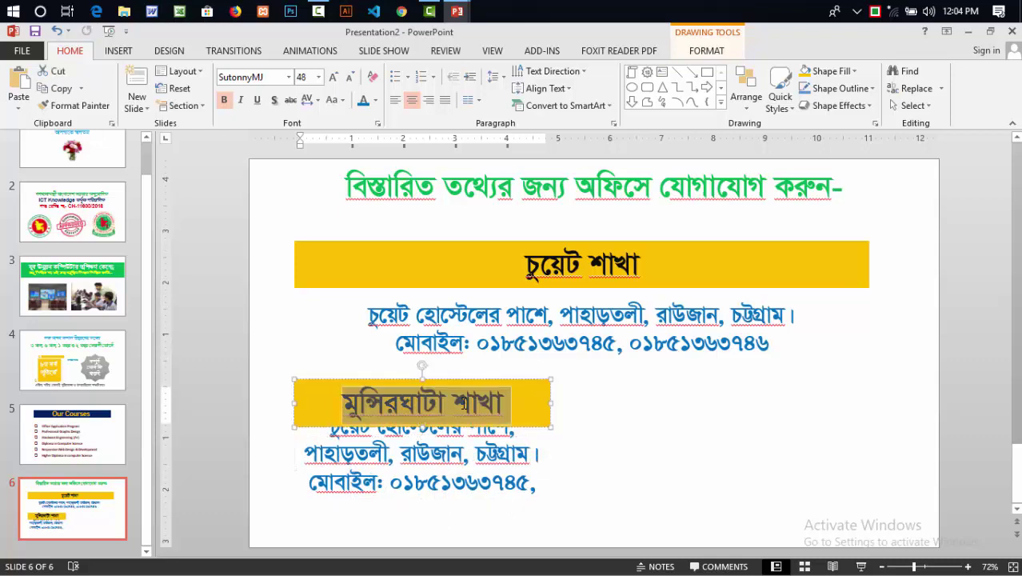
{"action": "key", "text": "ctrl+shift+comma"}
{"action": "key", "text": "ctrl+shift+comma"}
{"action": "key", "text": "ctrl+shift+comma"}
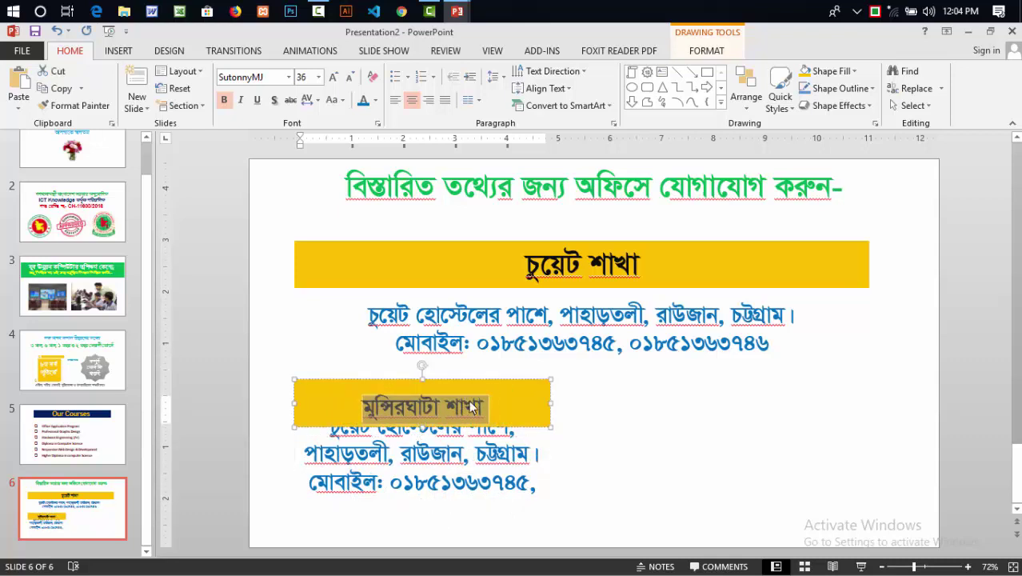
{"action": "key", "text": "ctrl+shift+period"}
{"action": "left_click", "coordinate": [425, 381]}
{"action": "left_click_drag", "start_coordinate": [425, 384], "coordinate": [422, 386]}
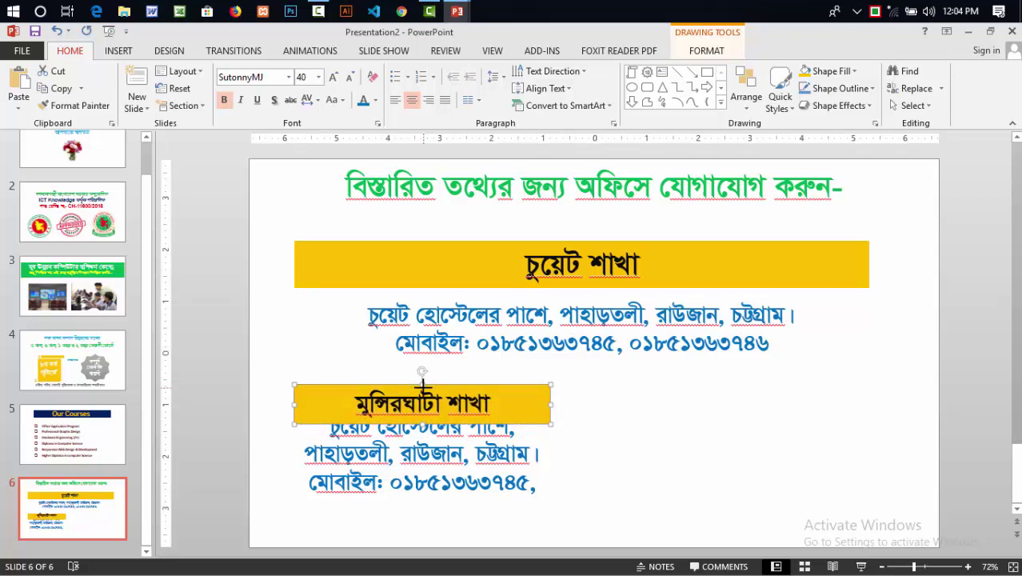
{"action": "key", "text": "ctrl+z"}
{"action": "left_click", "coordinate": [464, 266]}
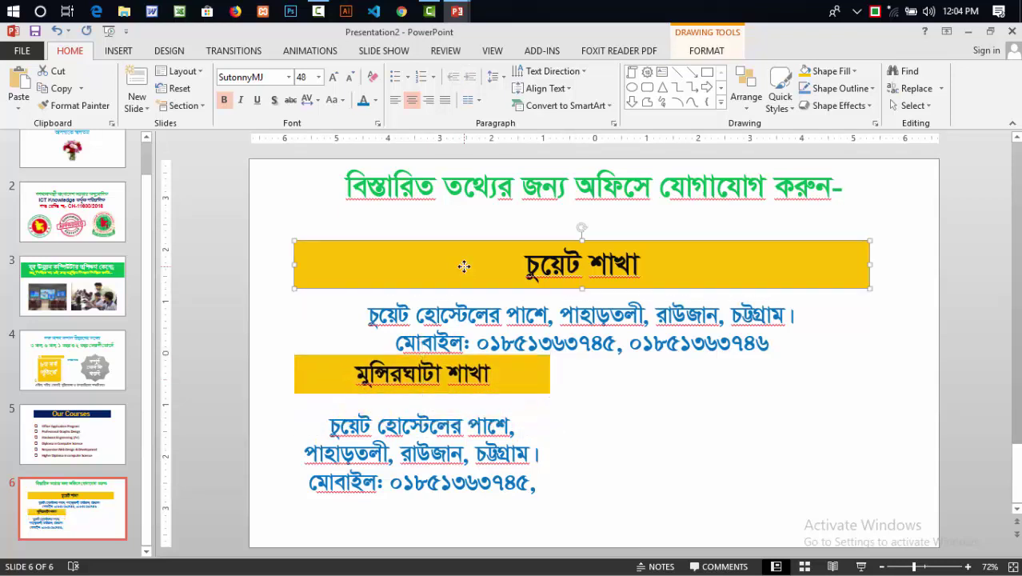
{"action": "left_click", "coordinate": [512, 331], "text": "shift"}
- Shrink and shift the top branch block, narrowing and centring its yellow banner
{"action": "key", "text": "Up"}
{"action": "key", "text": "Up"}
{"action": "key", "text": "Up"}
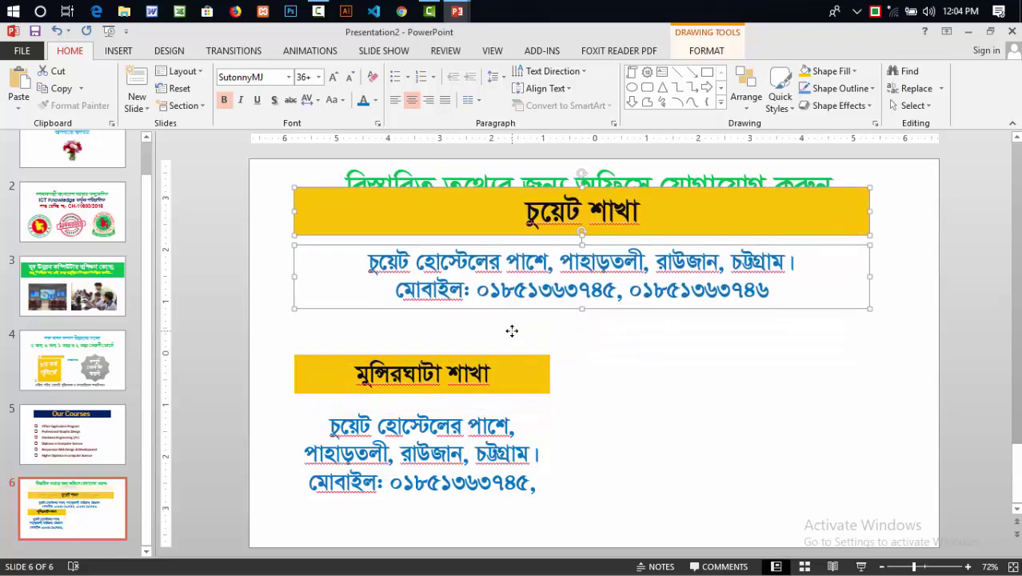
{"action": "key", "text": "Down"}
{"action": "key", "text": "Down"}
{"action": "key", "text": "Down"}
{"action": "key", "text": "Down"}
{"action": "key", "text": "Down"}
{"action": "key", "text": "Down"}
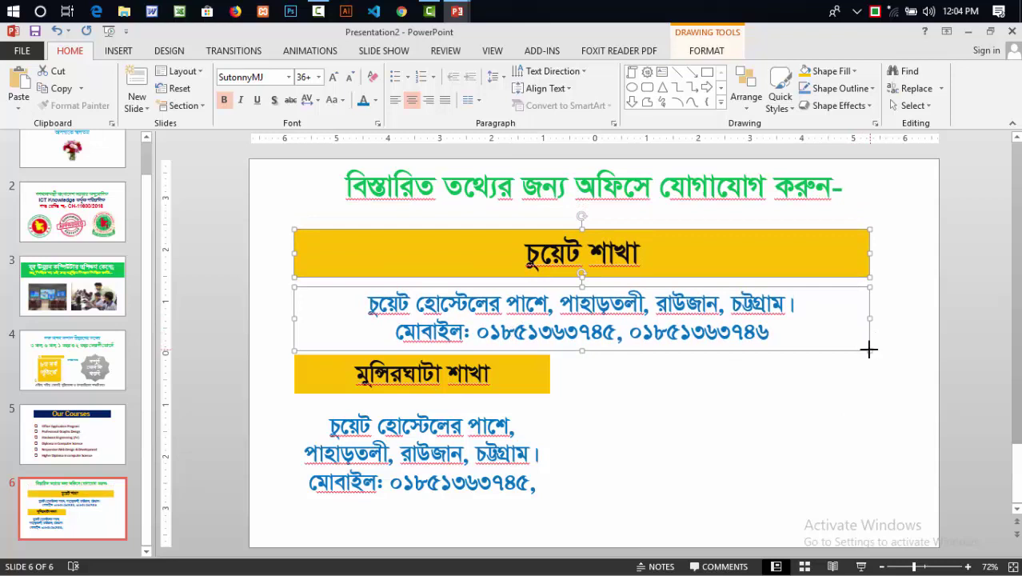
{"action": "left_click_drag", "start_coordinate": [870, 349], "coordinate": [803, 323]}
{"action": "left_click_drag", "start_coordinate": [715, 250], "coordinate": [764, 246]}
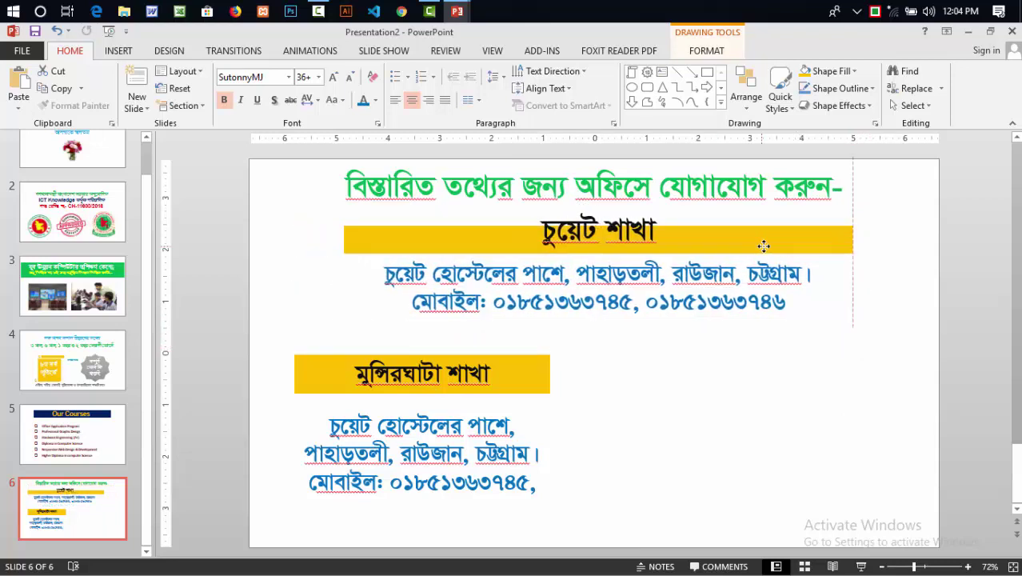
{"action": "left_click", "coordinate": [817, 377]}
{"action": "left_click", "coordinate": [856, 246]}
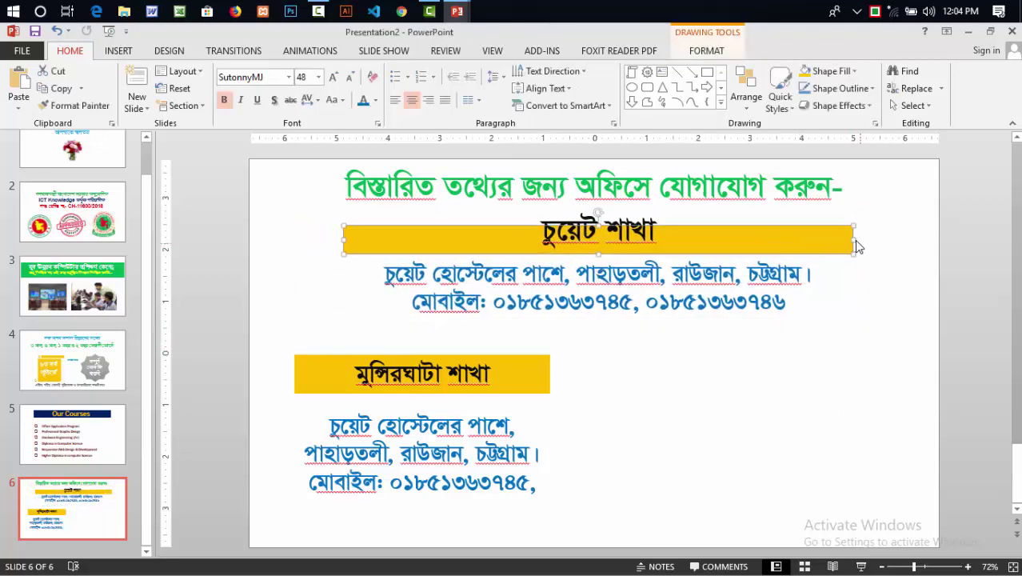
{"action": "mouse_move", "coordinate": [811, 238]}
{"action": "left_mouse_down"}
{"action": "mouse_move", "coordinate": [529, 242]}
{"action": "mouse_move", "coordinate": [669, 241]}
{"action": "left_mouse_up"}
- Widen the top yellow banner and set the চুয়েট শাখা name to 44 pt
{"action": "triple_click", "coordinate": [622, 242]}
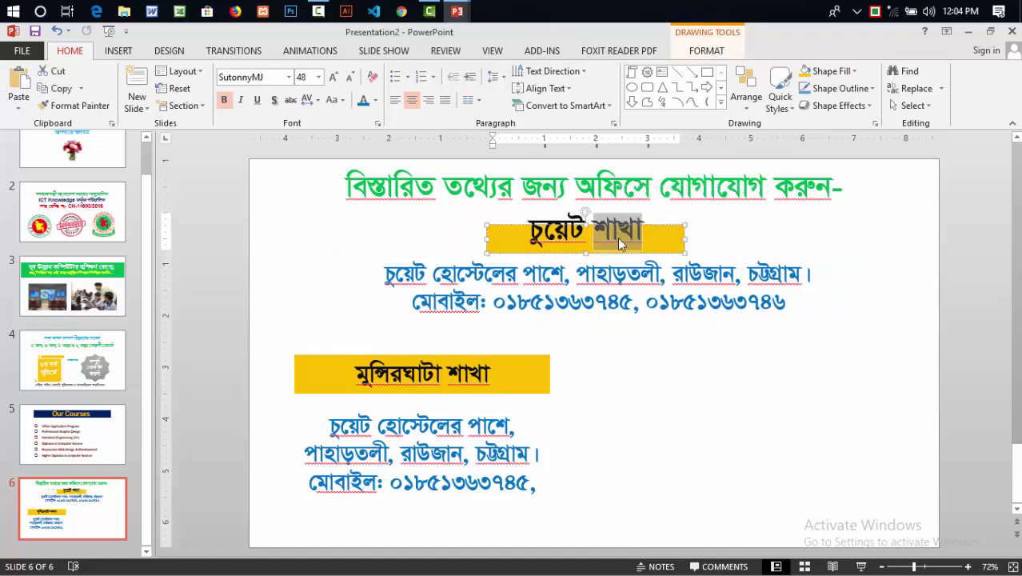
{"action": "key", "text": "ctrl+shift+less"}
{"action": "key", "text": "ctrl+shift+less"}
{"action": "key", "text": "ctrl+shift+less"}
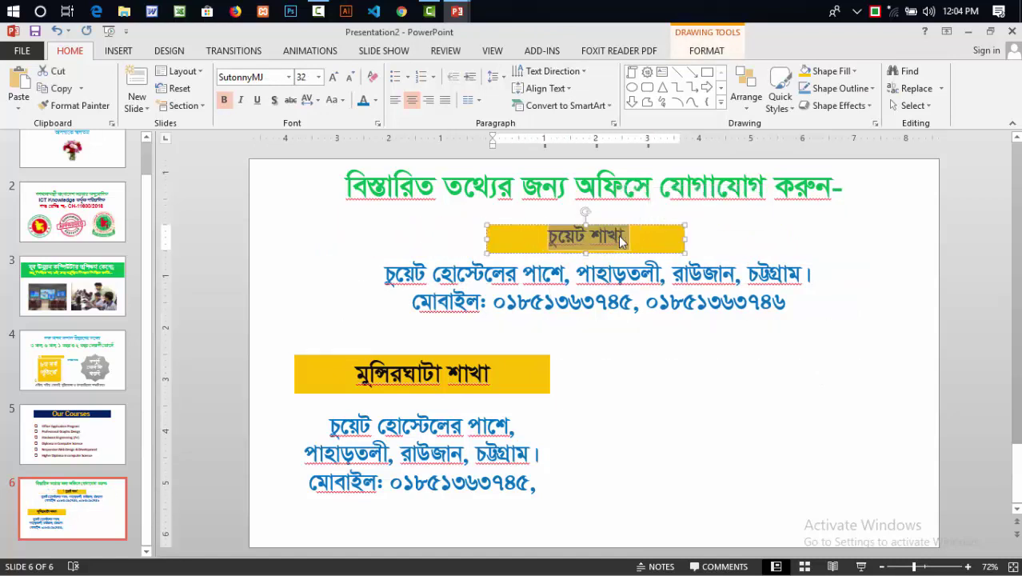
{"action": "key", "text": "Escape"}
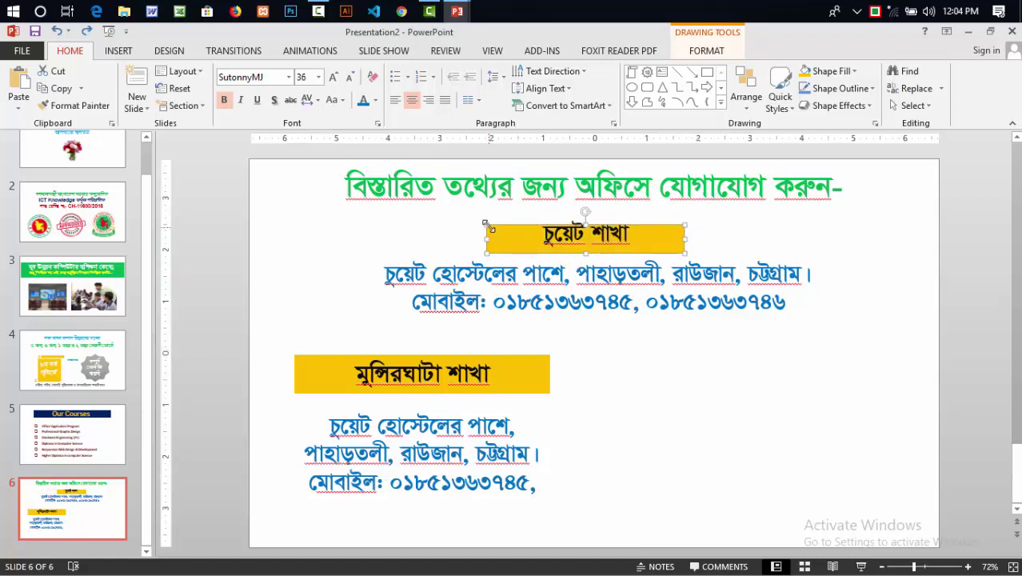
{"action": "left_click_drag", "start_coordinate": [486, 224], "coordinate": [443, 216]}
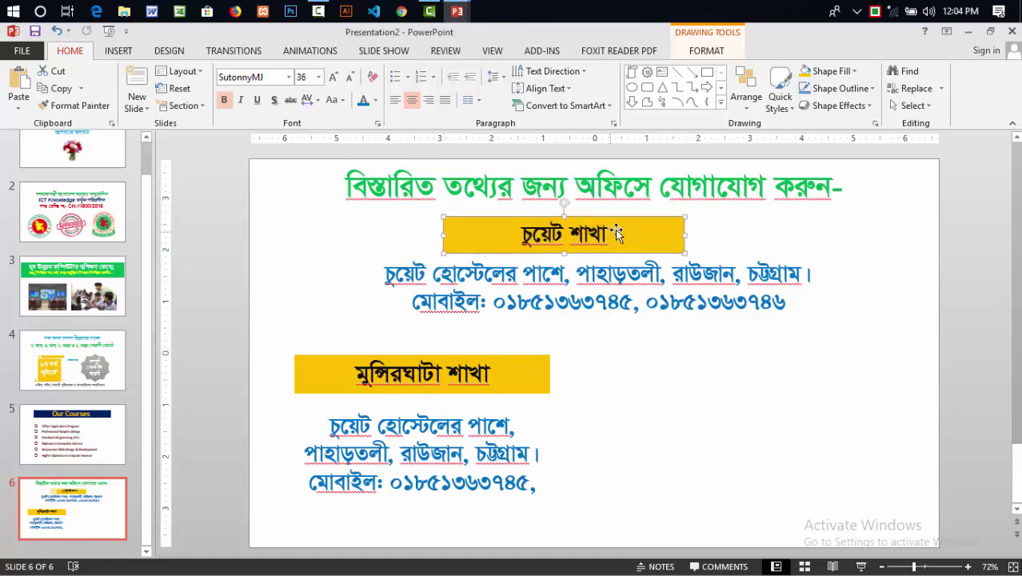
{"action": "left_click_drag", "start_coordinate": [688, 235], "coordinate": [726, 234]}
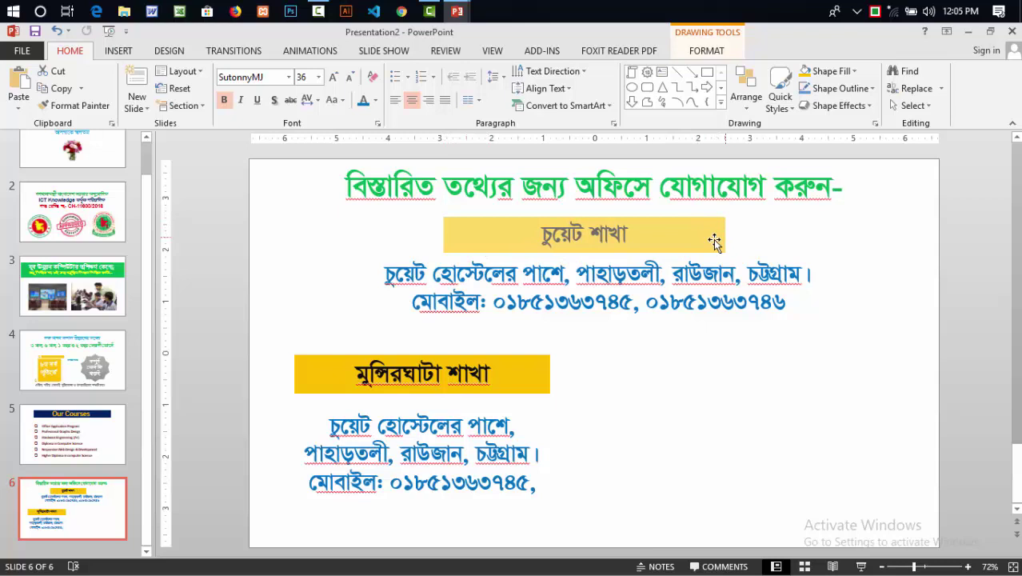
{"action": "triple_click", "coordinate": [622, 237]}
{"action": "key", "text": "ctrl+shift+period"}
{"action": "key", "text": "ctrl+shift+period"}
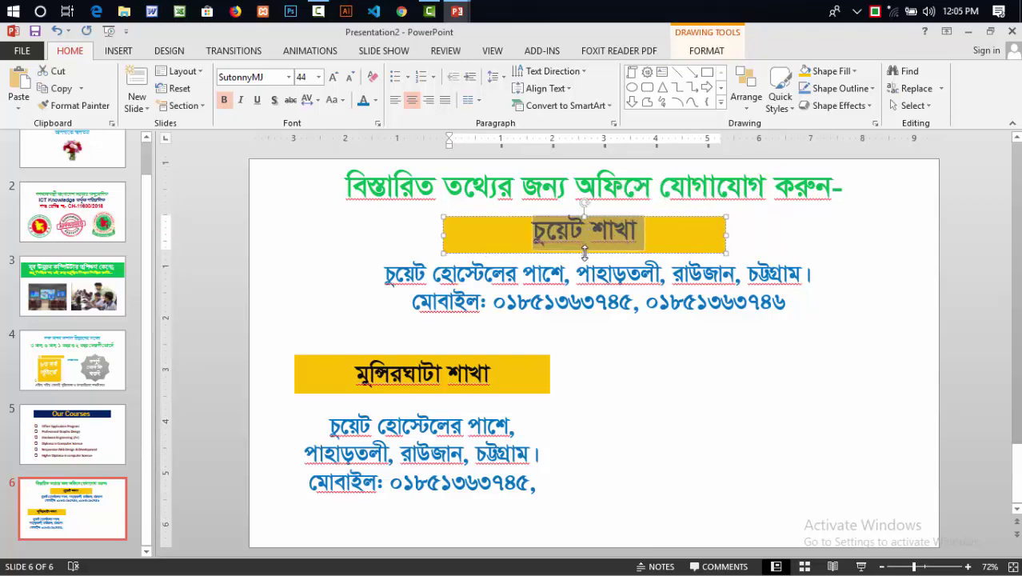
- Nudge the address box and yellow bar into alignment below the title
{"action": "left_click", "coordinate": [585, 252]}
{"action": "left_click", "coordinate": [522, 303]}
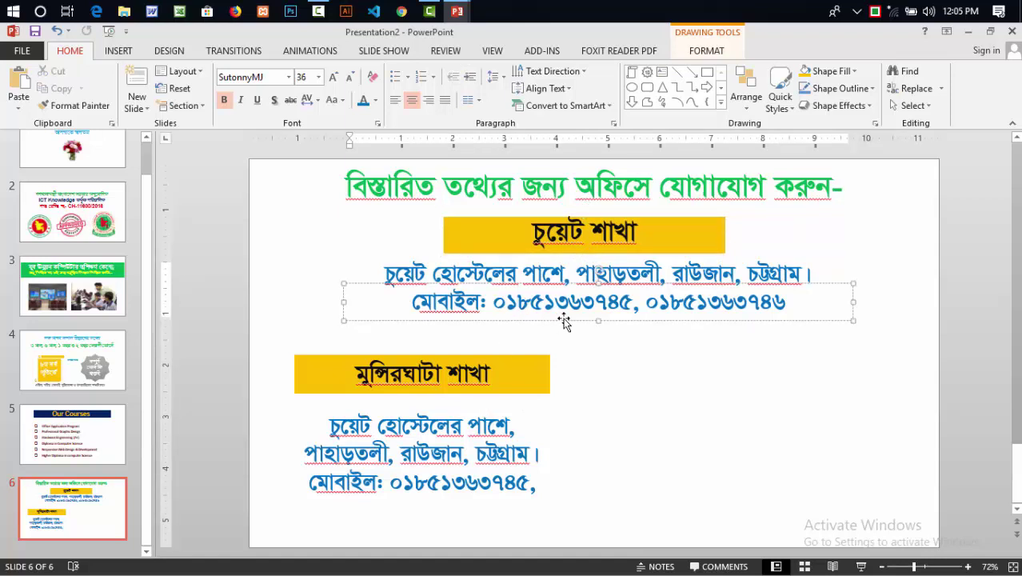
{"action": "left_click_drag", "start_coordinate": [564, 321], "coordinate": [564, 324]}
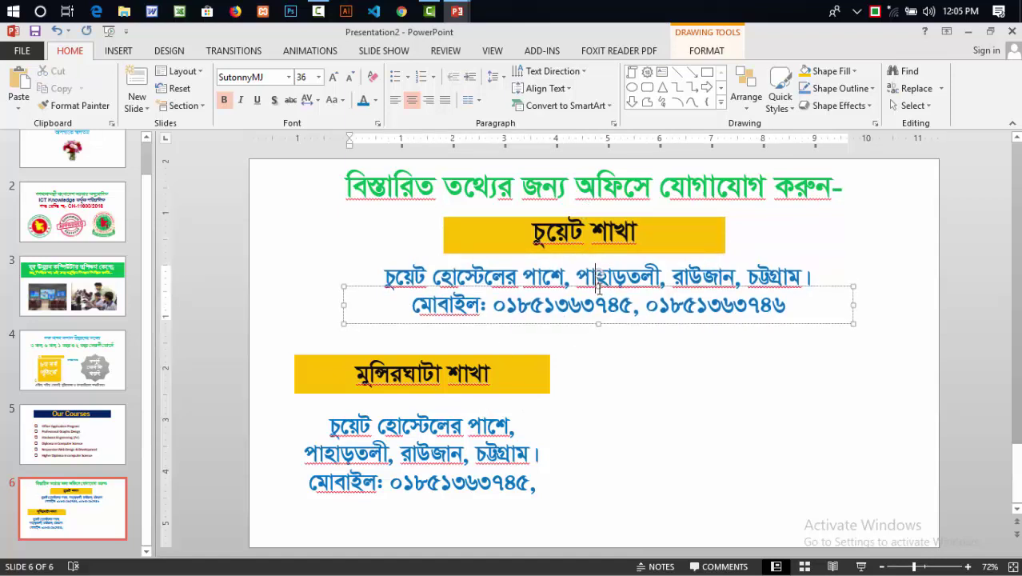
{"action": "left_click", "coordinate": [634, 246]}
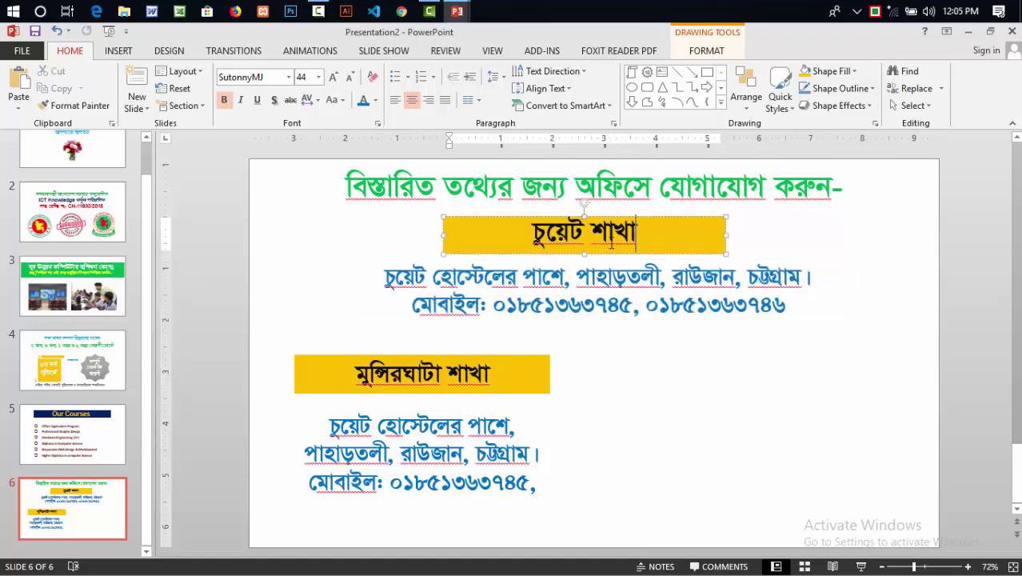
{"action": "left_click_drag", "start_coordinate": [585, 216], "coordinate": [585, 213]}
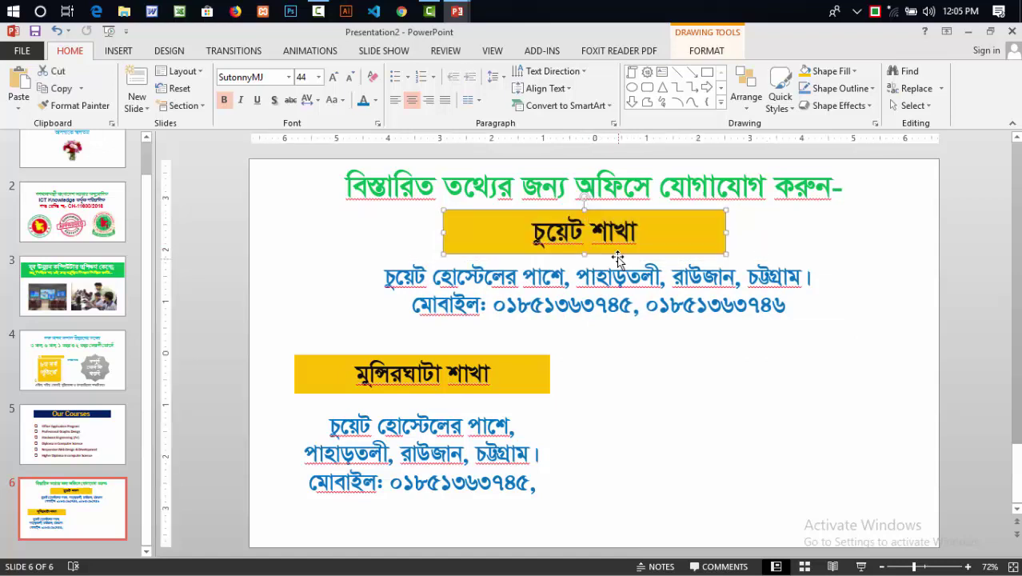
{"action": "left_click", "coordinate": [668, 382]}
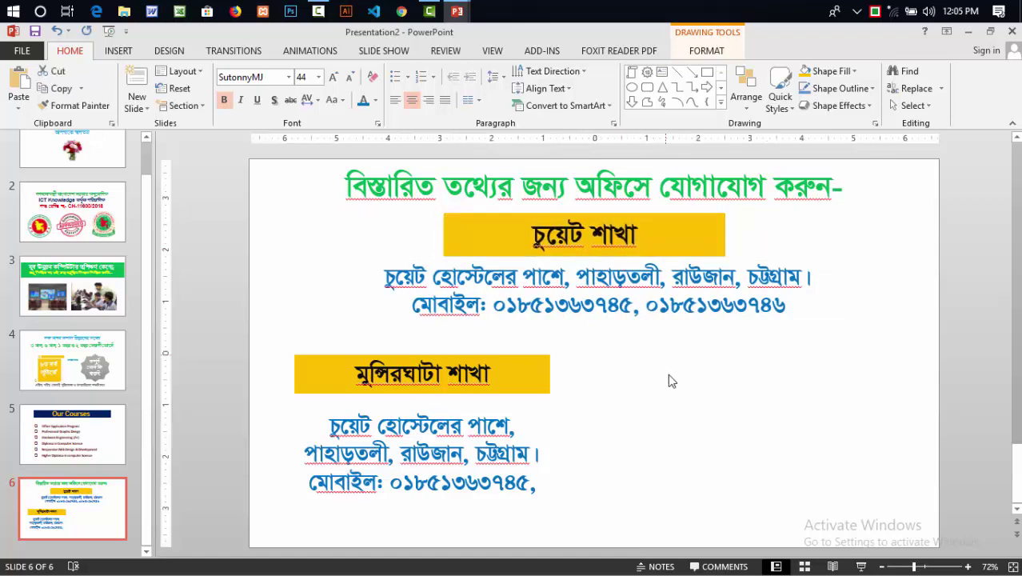
- Move the lower address box up and replace its street address with 'স্মৃতিসৌধ এর পশ্চিমে'
{"action": "left_click", "coordinate": [465, 437]}
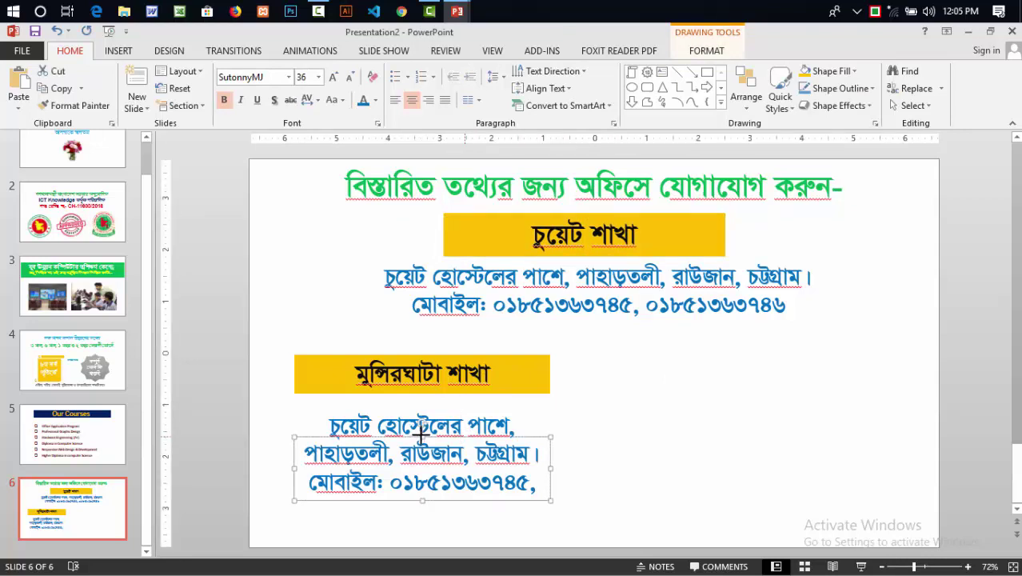
{"action": "left_click_drag", "start_coordinate": [423, 437], "coordinate": [423, 401]}
{"action": "mouse_move", "coordinate": [332, 430]}
{"action": "left_mouse_down"}
{"action": "mouse_move", "coordinate": [513, 450]}
{"action": "mouse_move", "coordinate": [402, 451]}
{"action": "left_mouse_up"}
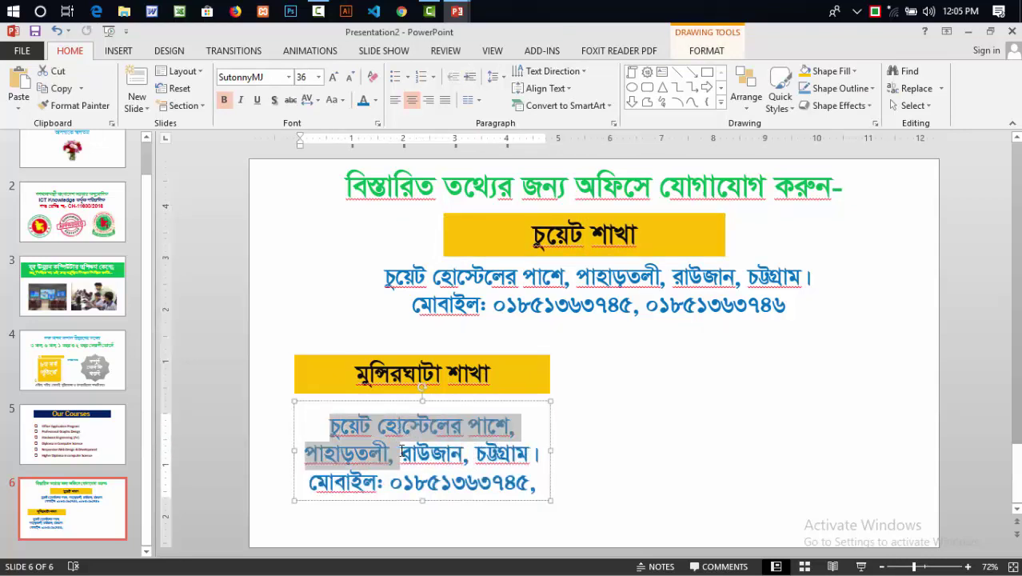
{"action": "type", "text": "স্মৃতি"}
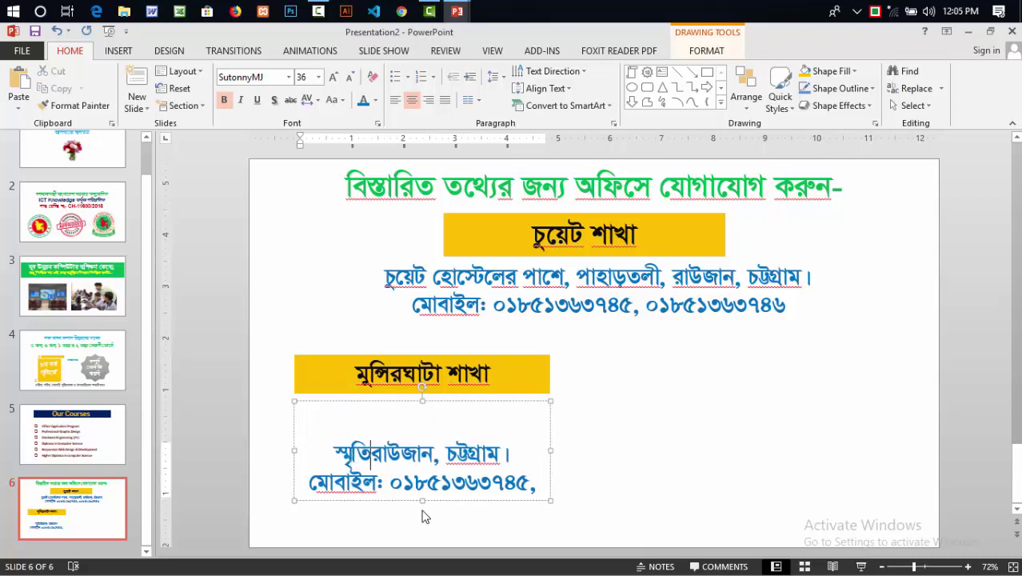
{"action": "type", "text": "সৌধ "}
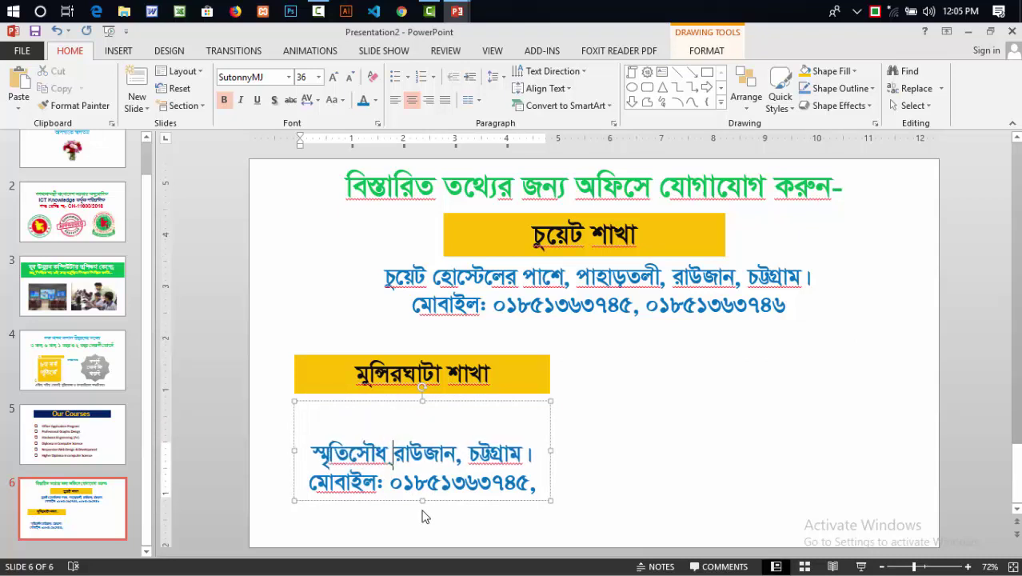
{"action": "type", "text": "এর পশ্চ"}
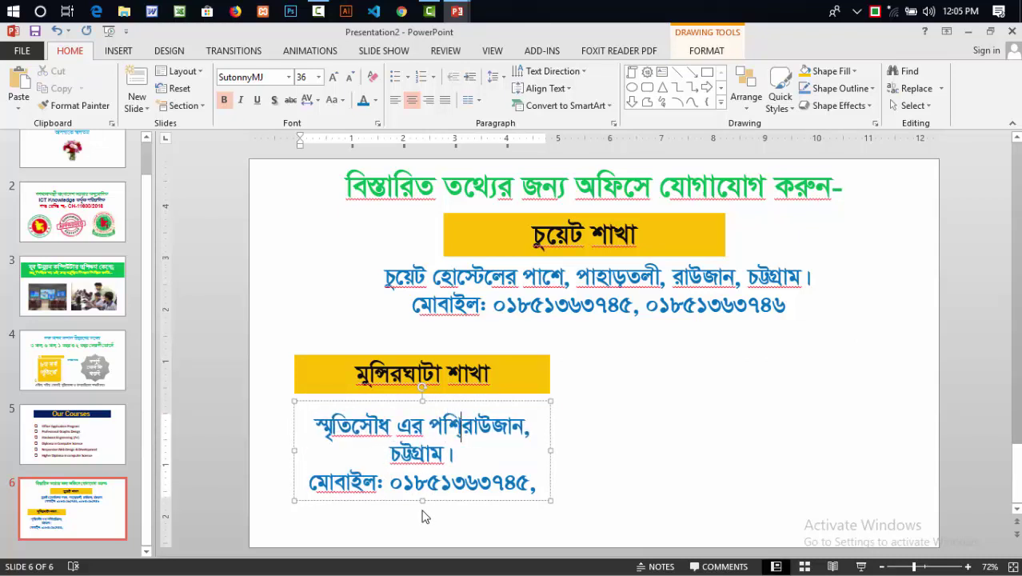
{"action": "type", "text": "িমে"}
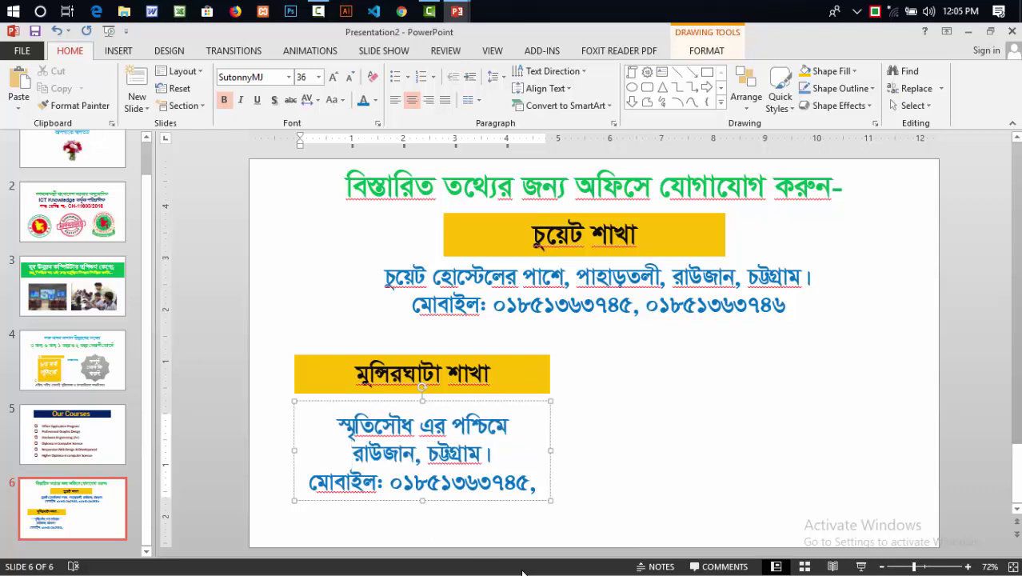
- Change the mobile number's last digit to 4, then select the মুন্সিরঘাটা block
{"action": "left_click_drag", "start_coordinate": [518, 489], "coordinate": [544, 489]}
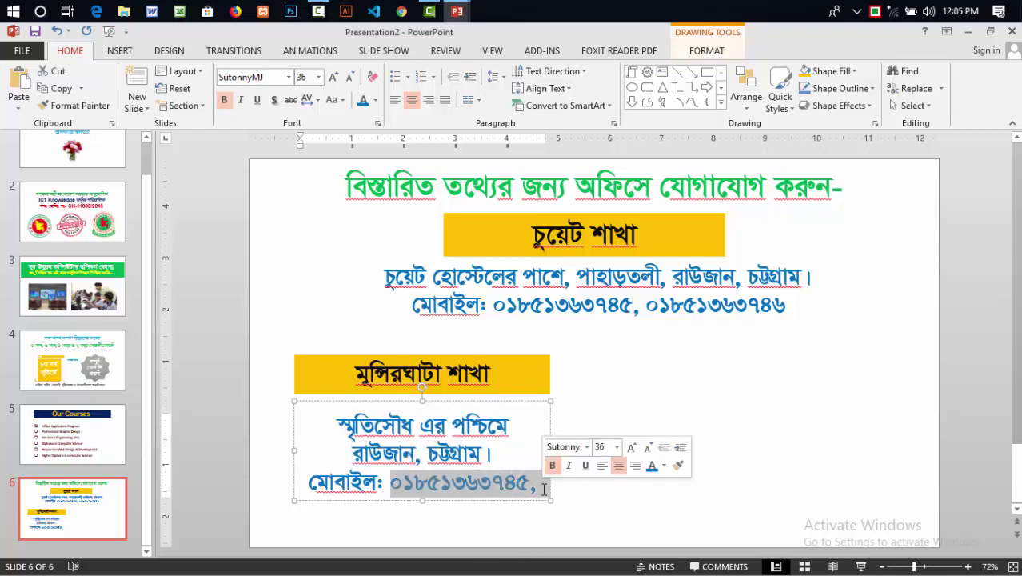
{"action": "left_click", "coordinate": [544, 490]}
{"action": "key", "text": "shift+Left"}
{"action": "key", "text": "shift+Left"}
{"action": "key", "text": "shift+Left"}
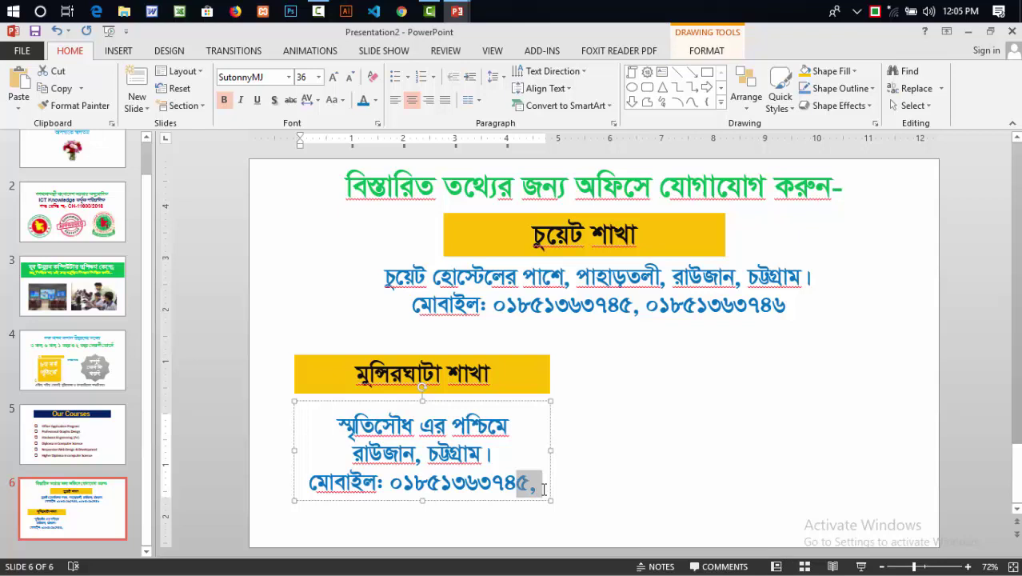
{"action": "type", "text": "4"}
{"action": "left_click", "coordinate": [684, 442]}
{"action": "left_click", "coordinate": [512, 380]}
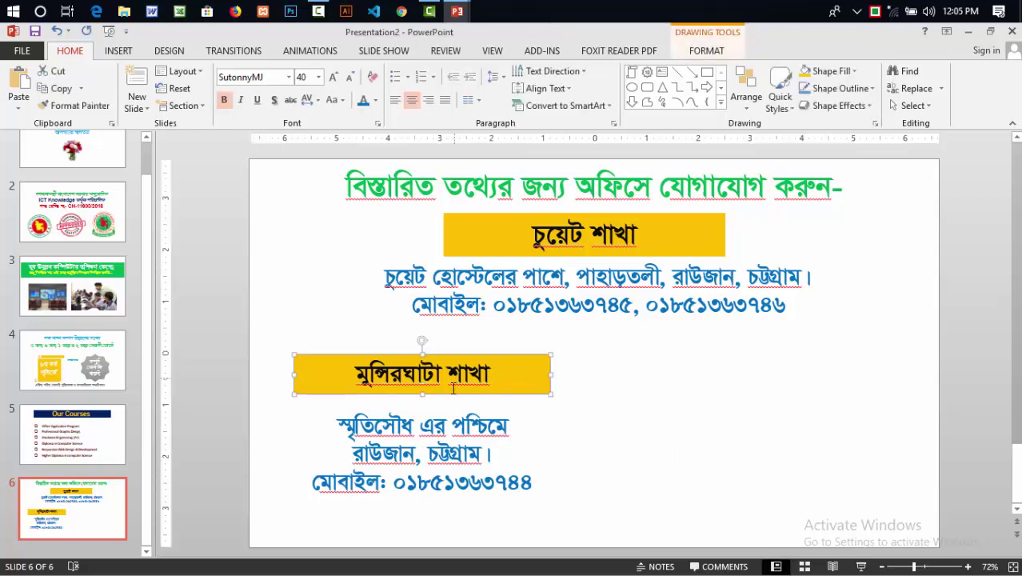
{"action": "left_click", "coordinate": [459, 427], "text": "shift"}
- Copy the মুন্সিরঘাটা block to the right, rename it 'গহিরা শাখা', and type 'গহিরা মাদ্রাসা ভবন গহিরা,'
{"action": "left_click_drag", "start_coordinate": [511, 402], "coordinate": [878, 394]}
{"action": "left_click", "coordinate": [780, 373]}
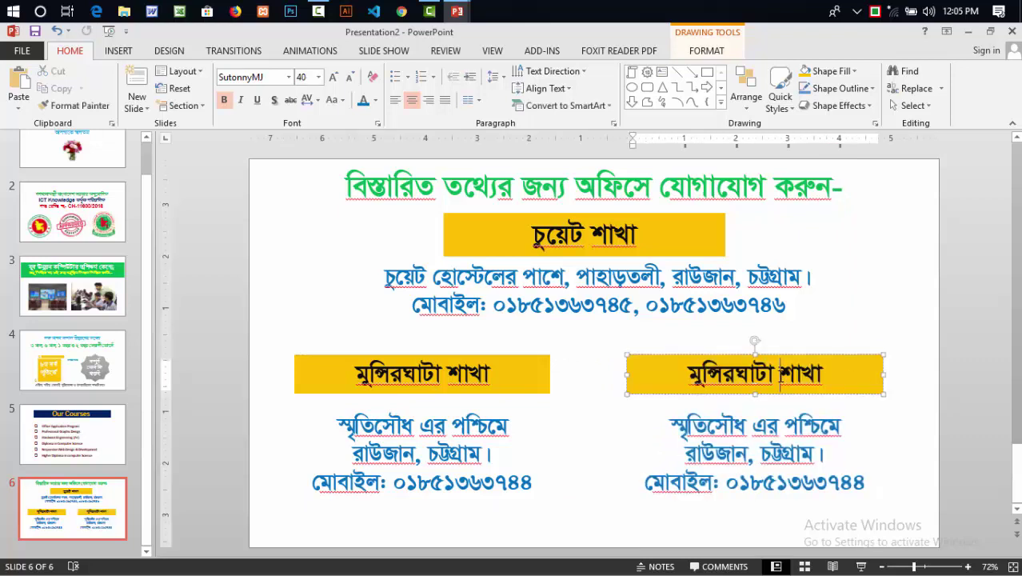
{"action": "left_click_drag", "start_coordinate": [775, 374], "coordinate": [688, 374]}
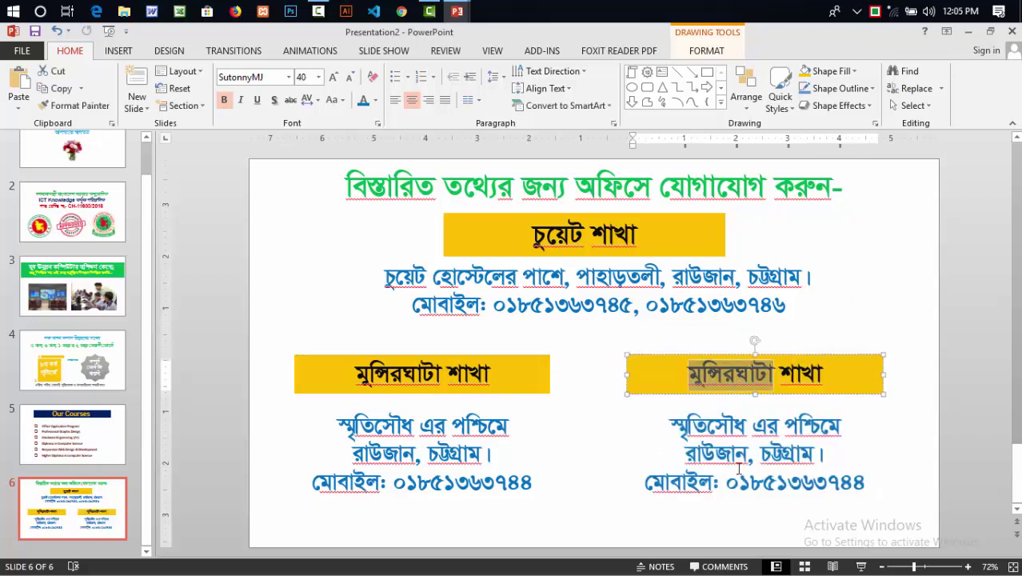
{"action": "type", "text": "গহিরা"}
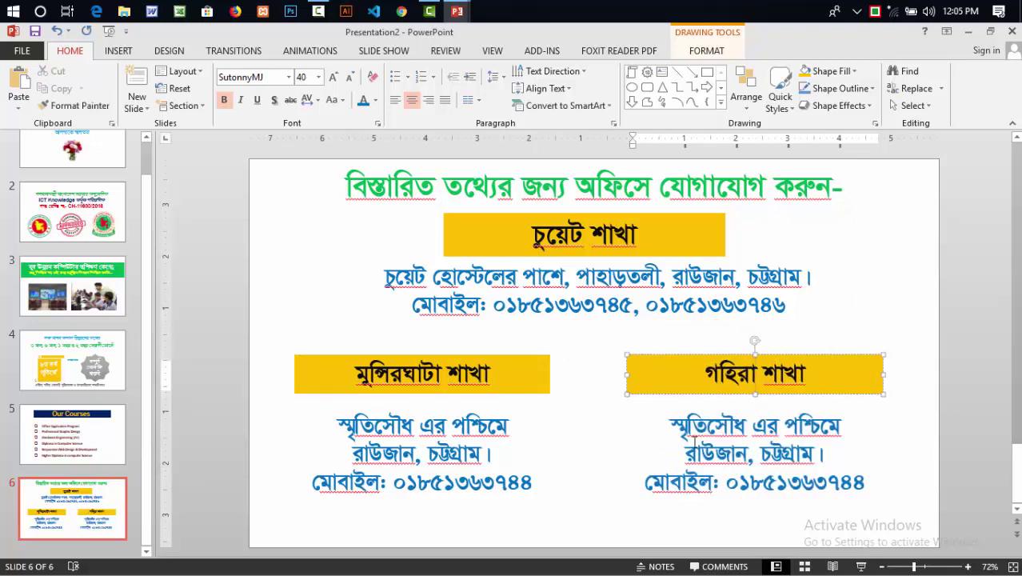
{"action": "left_click_drag", "start_coordinate": [676, 428], "coordinate": [825, 425]}
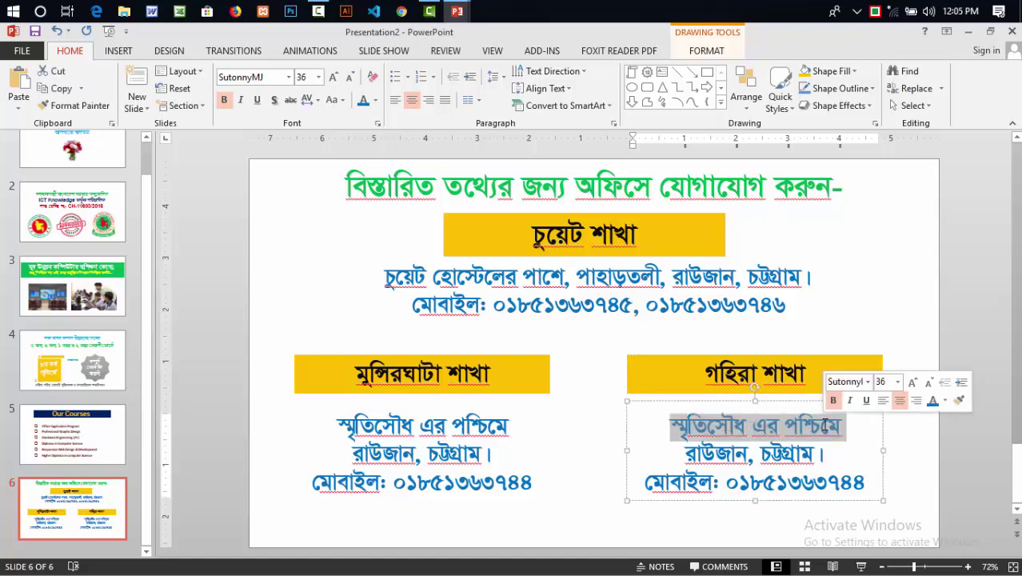
{"action": "type", "text": "গহিরা মা"}
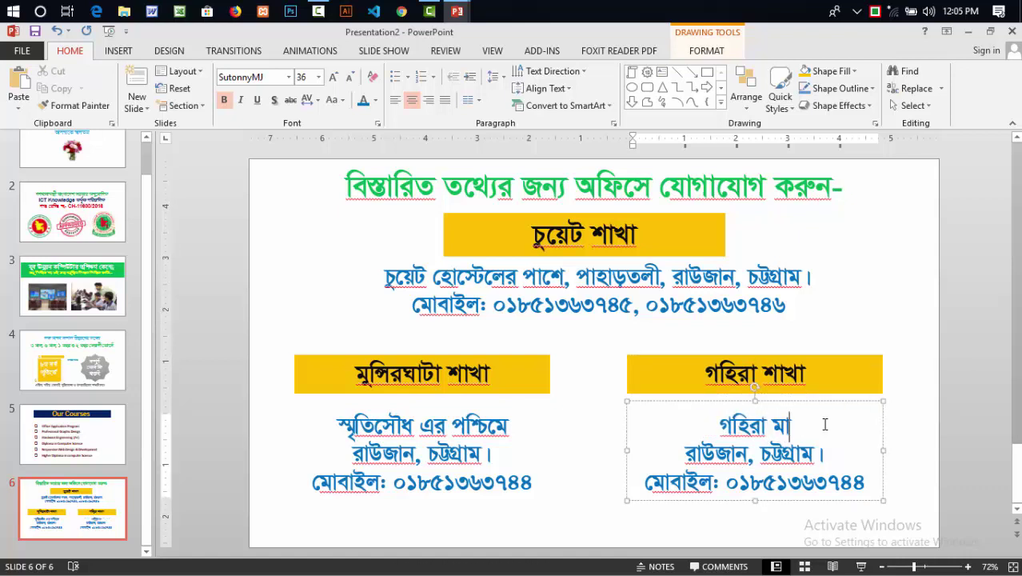
{"action": "type", "text": "দ্রাসা ভবন "}
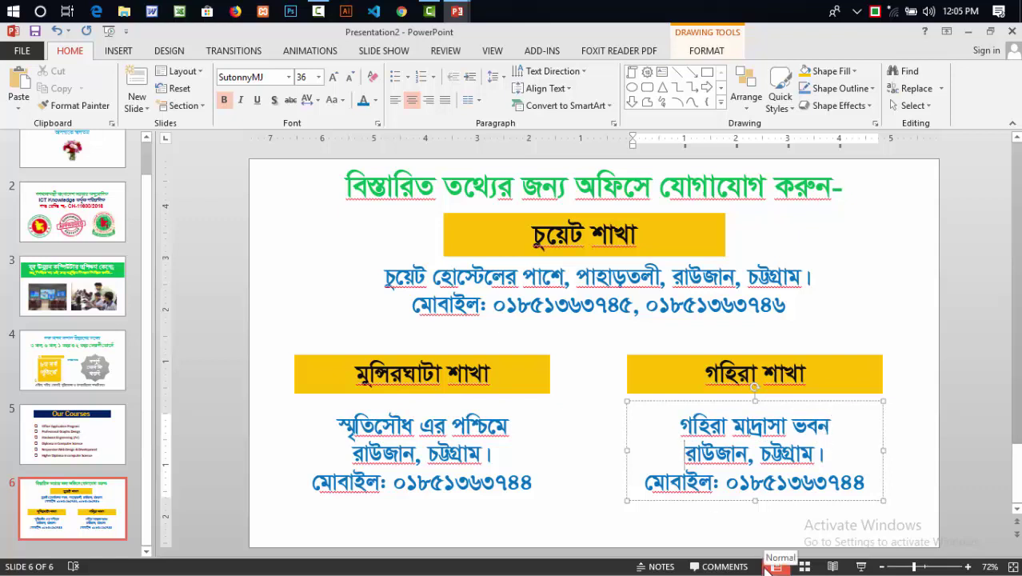
{"action": "type", "text": "গহিরা,"}
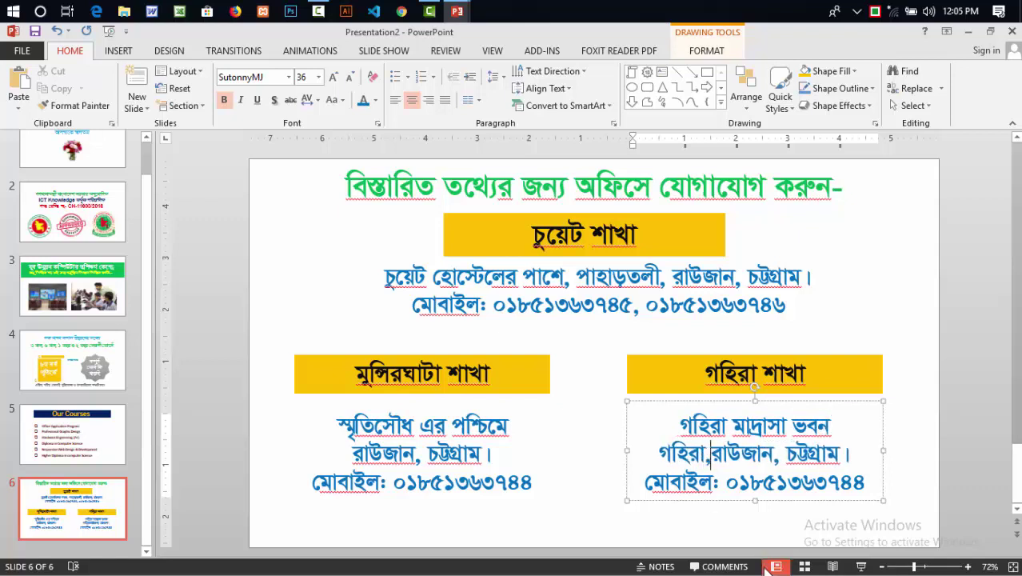
- Insert 'মুন্সিরঘাটা,' before রাউজান, edit the গহিরা phone number, and open the File Info page
{"action": "left_click", "coordinate": [356, 454]}
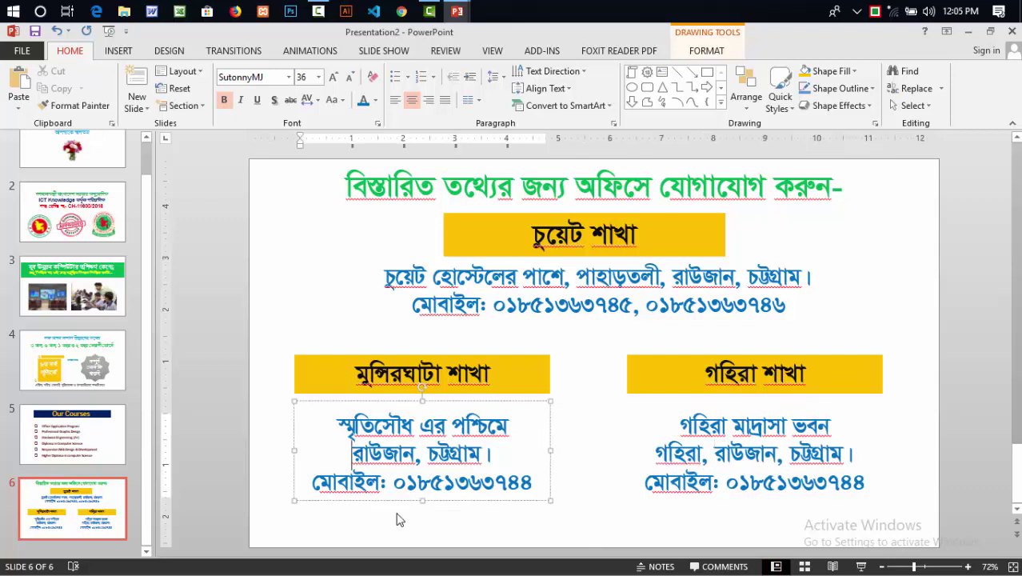
{"action": "type", "text": "মুন্সির"}
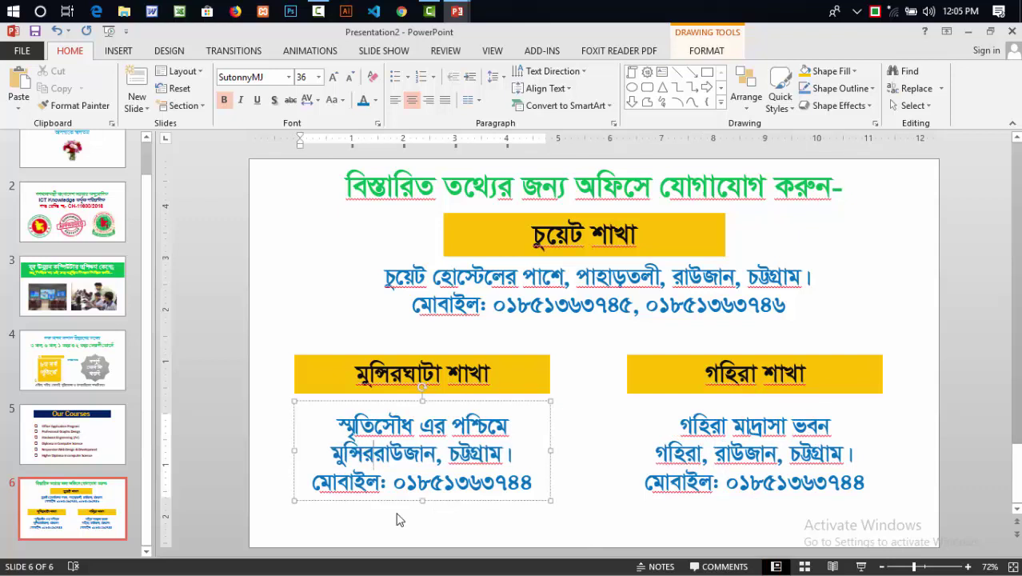
{"action": "type", "text": "ঘাটা,"}
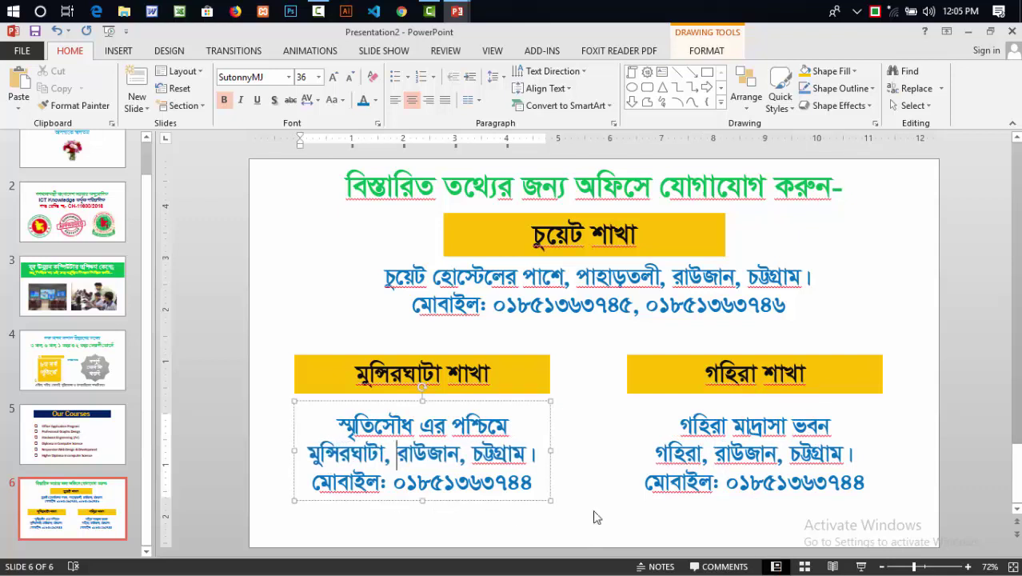
{"action": "left_click", "coordinate": [787, 484]}
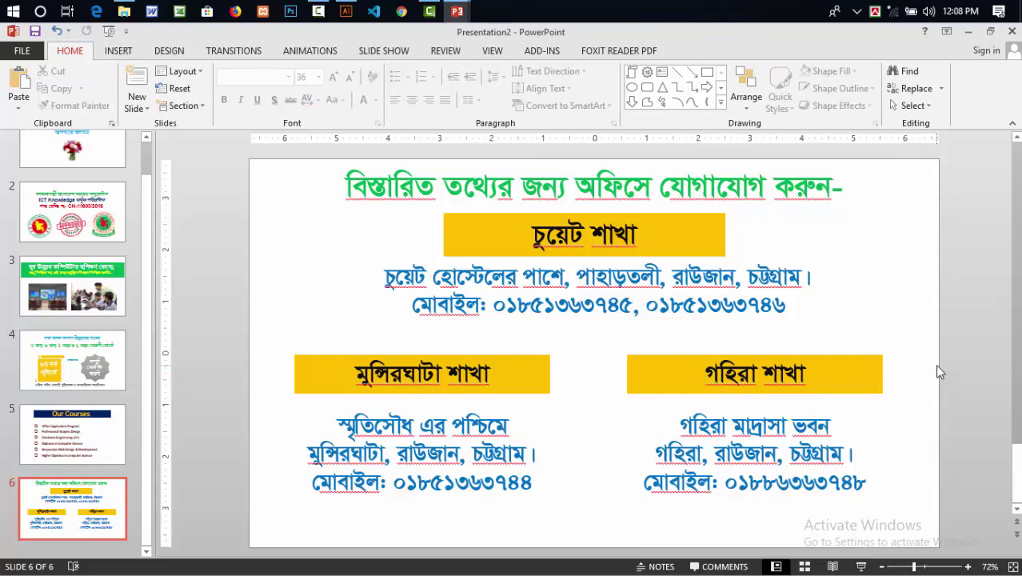
{"action": "left_click", "coordinate": [34, 52]}
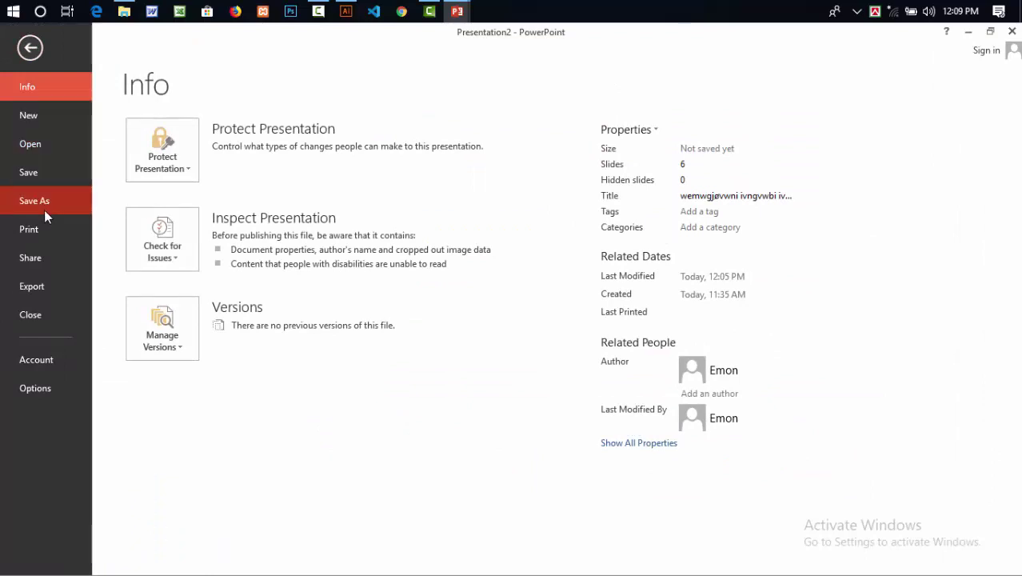